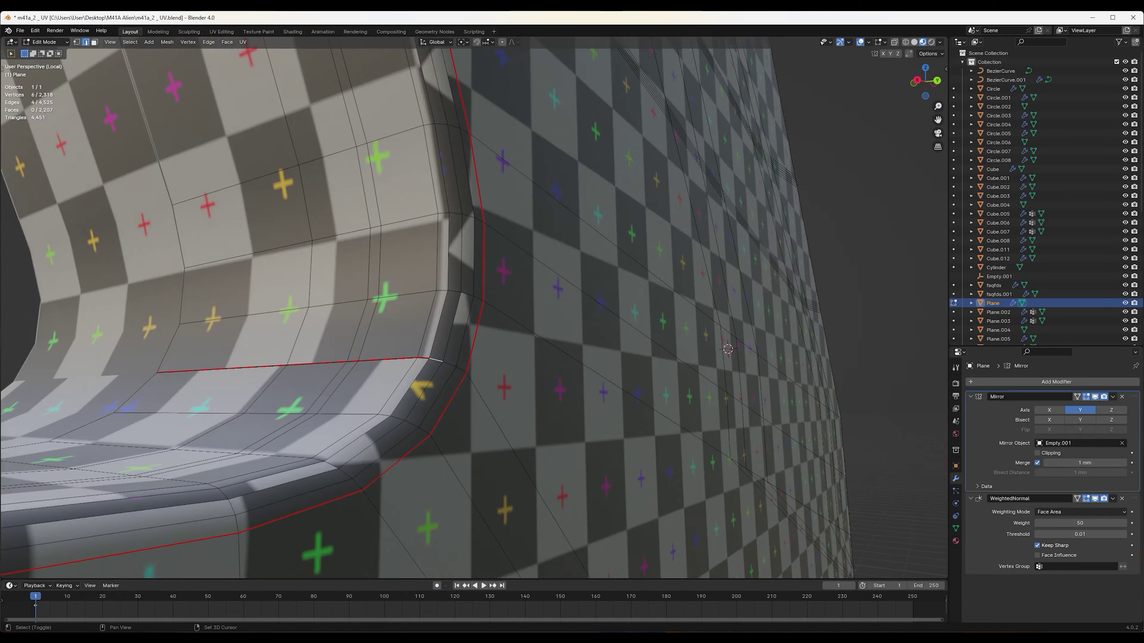
# Select all of Plane.004's geometry and its connected UV island, orbiting to check the plate
pyautogui.press('a')
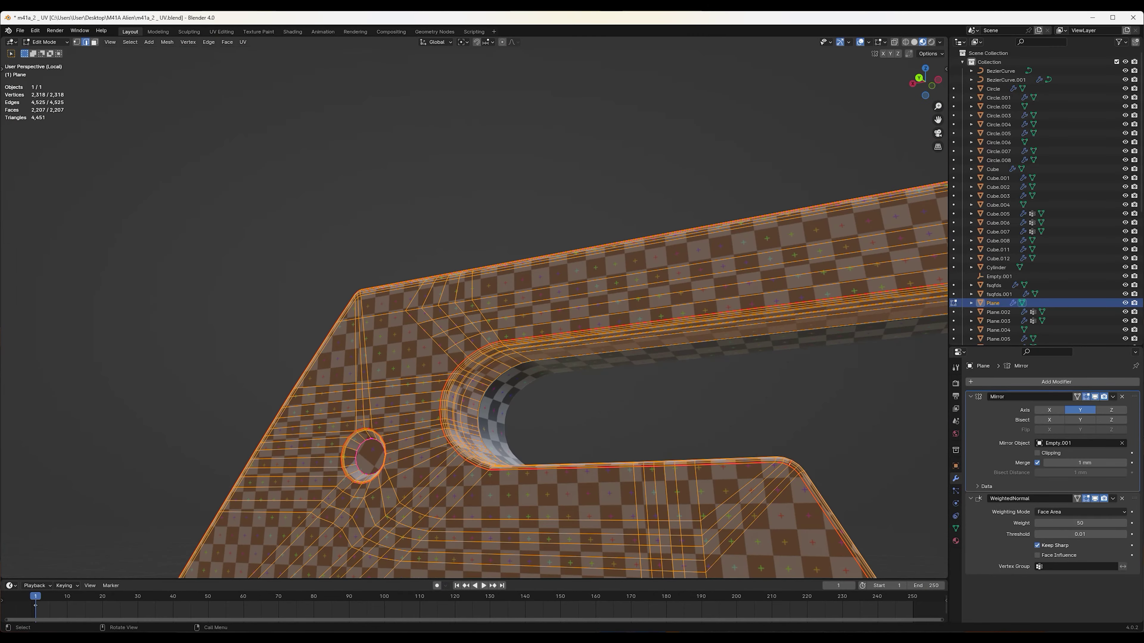
pyautogui.moveTo(916, 468); pyautogui.dragTo(831, 351, button='middle')
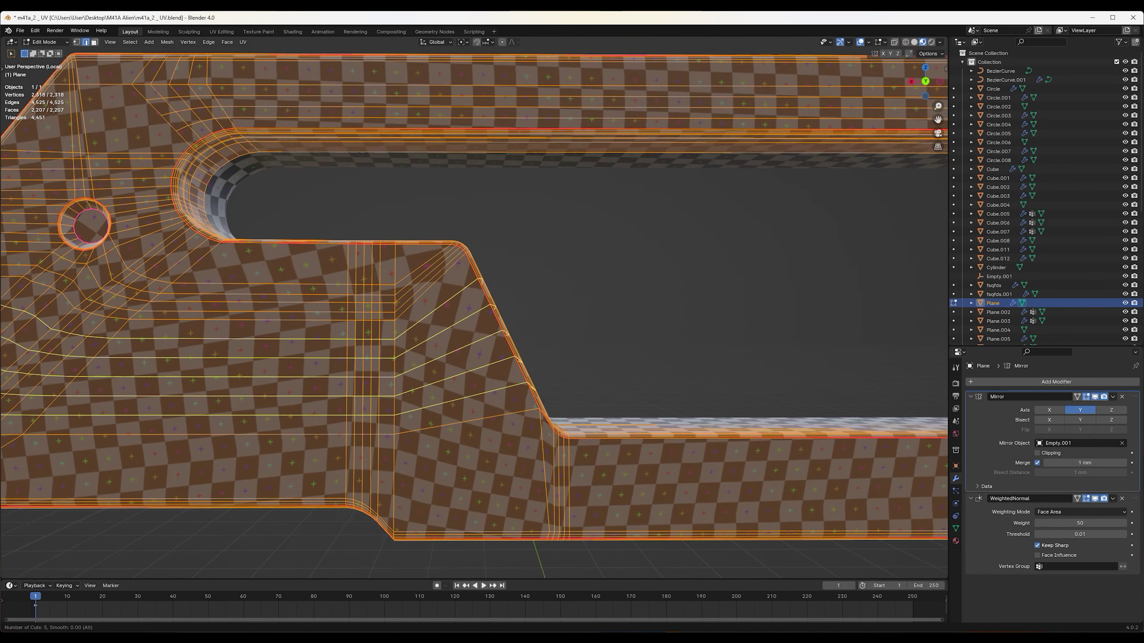
pyautogui.press('l')
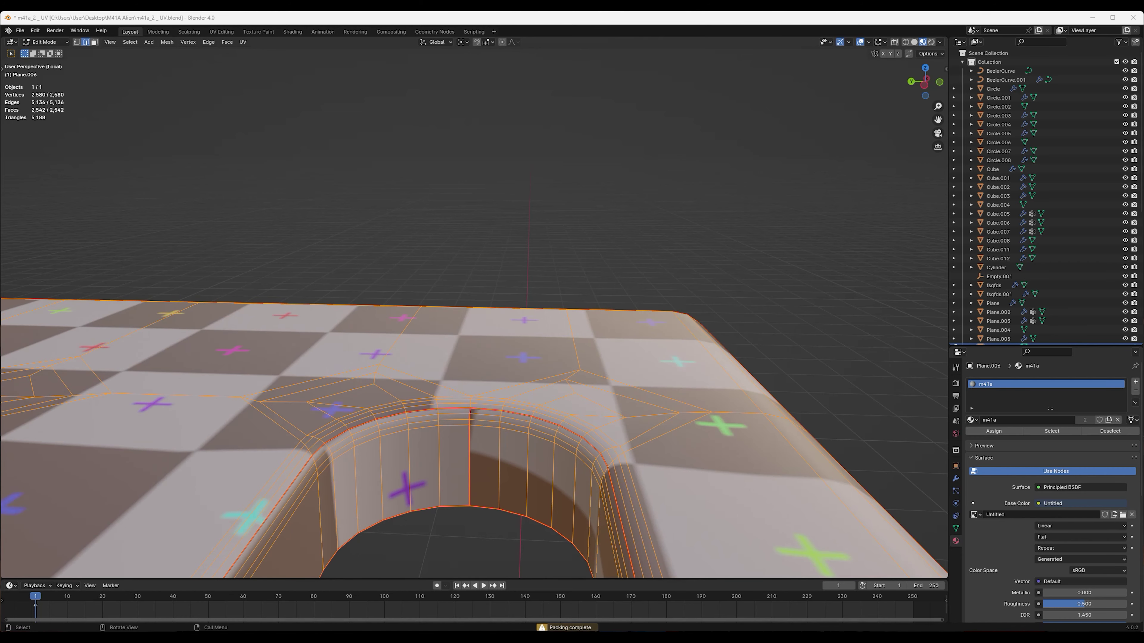
# Unwrap Cube.004's selected faces, then return to Object Mode and orbit to inspect the guard
pyautogui.click(477, 317)
pyautogui.scroll(-5, 477, 318)
pyautogui.press('Tab')
pyautogui.moveTo(478, 318); pyautogui.dragTo(451, 343, button='middle')
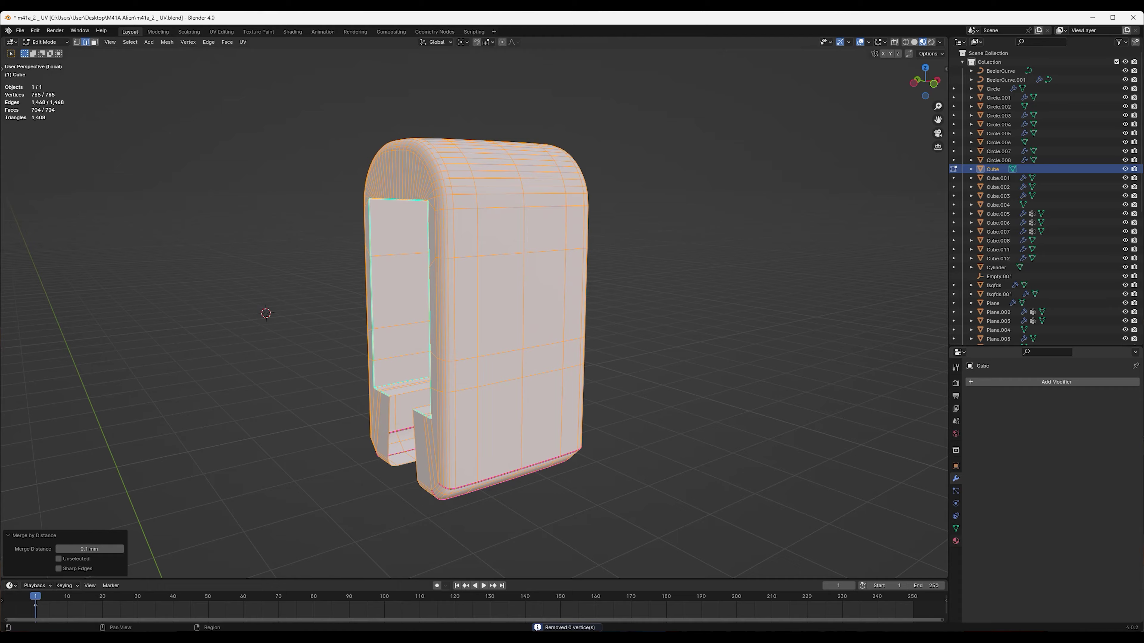
pyautogui.moveTo(478, 315); pyautogui.dragTo(451, 320, button='middle')
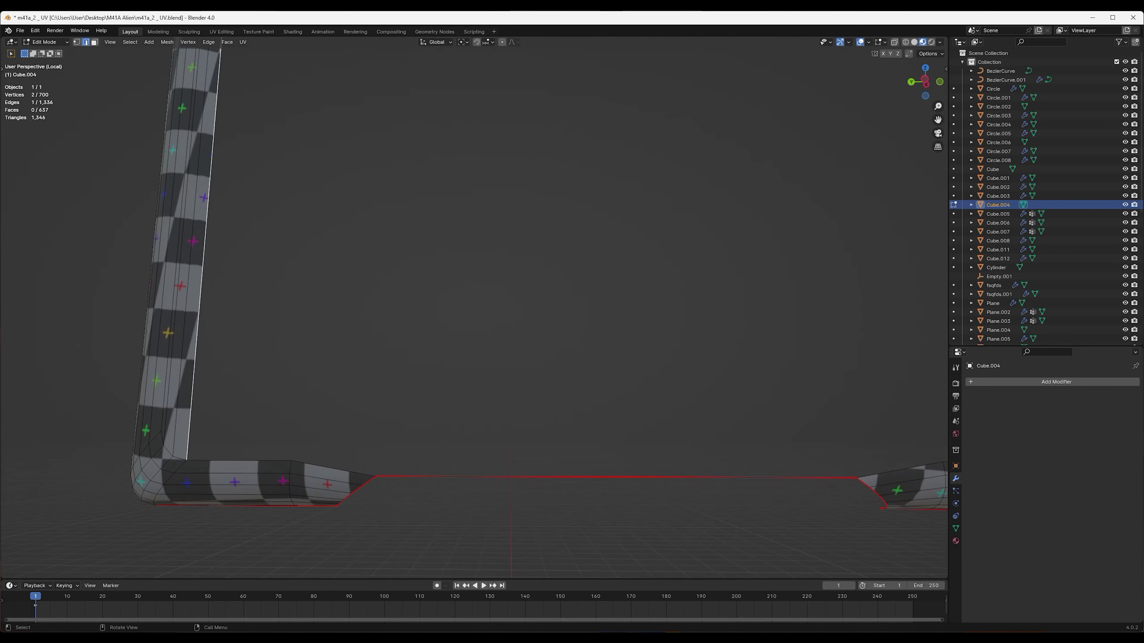
# Unwrap the whole guard along its seams, then isolate the next piece in Local View
pyautogui.hotkey('ctrl', 'e')
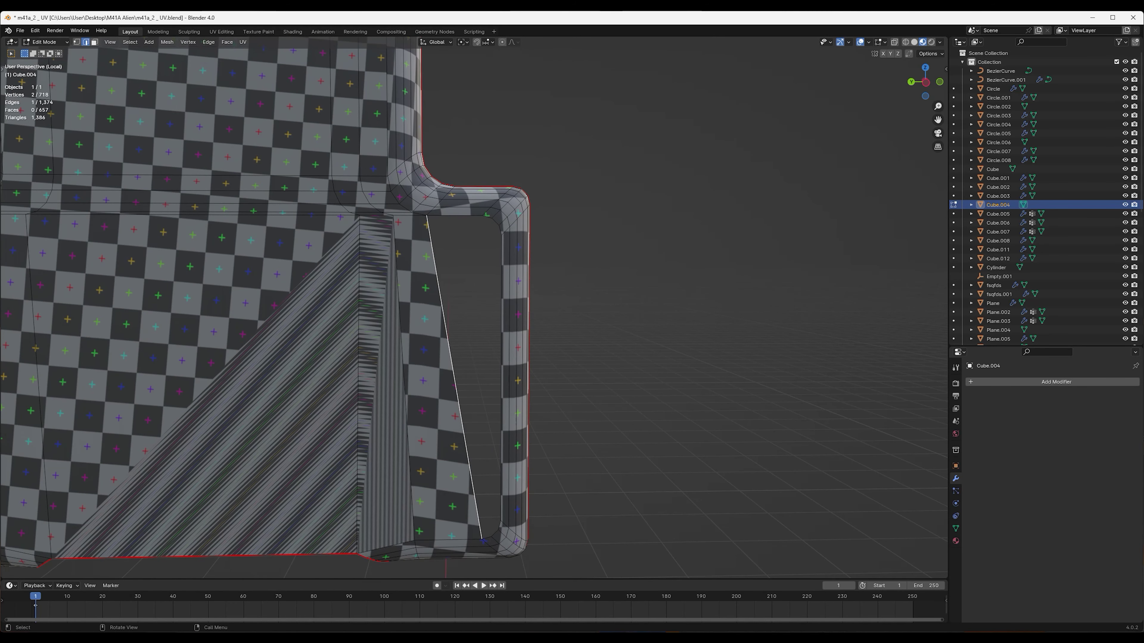
pyautogui.press('a')
pyautogui.press('u')
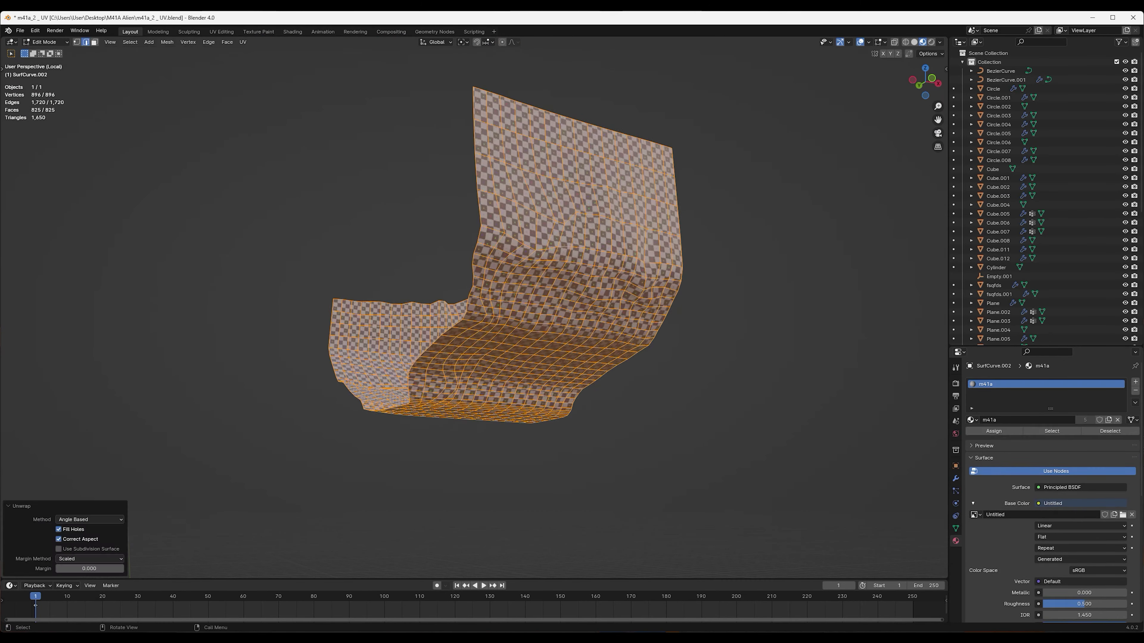
pyautogui.press('KP_Divide')
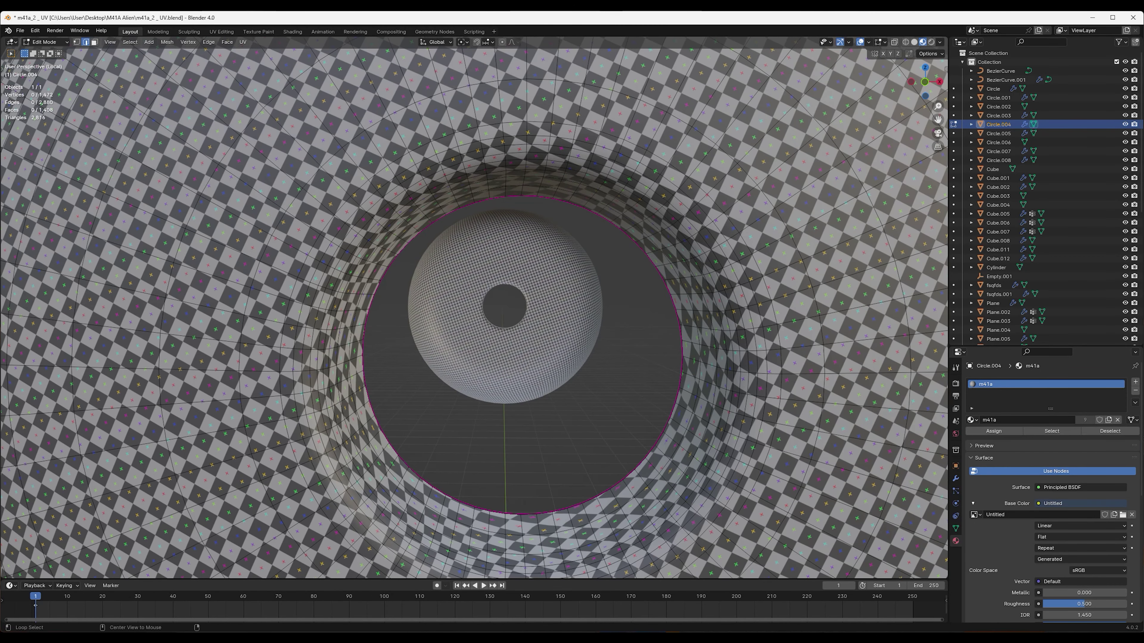
# Select the whole mesh and unwrap it along its marked seams
pyautogui.press('a')
pyautogui.press('u')
pyautogui.press('Return')
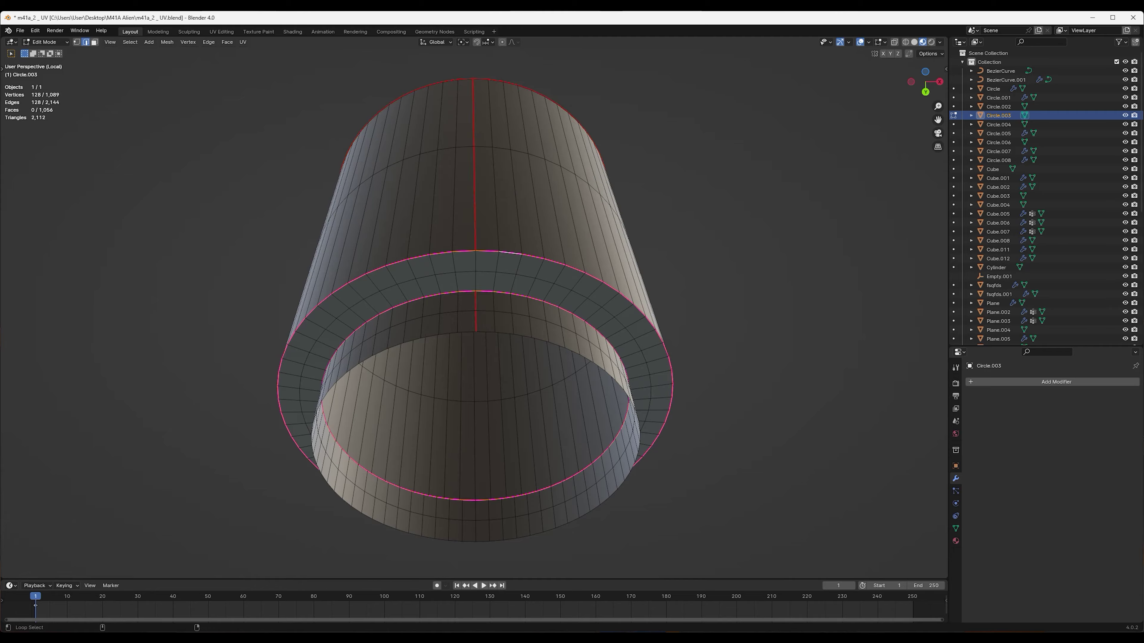
# Return to Object Mode, exit Local View and inspect the checker on the rifle parts
pyautogui.press('Tab')
pyautogui.press('KP_Divide')
pyautogui.moveTo(473, 306); pyautogui.dragTo(450, 298, button='middle')
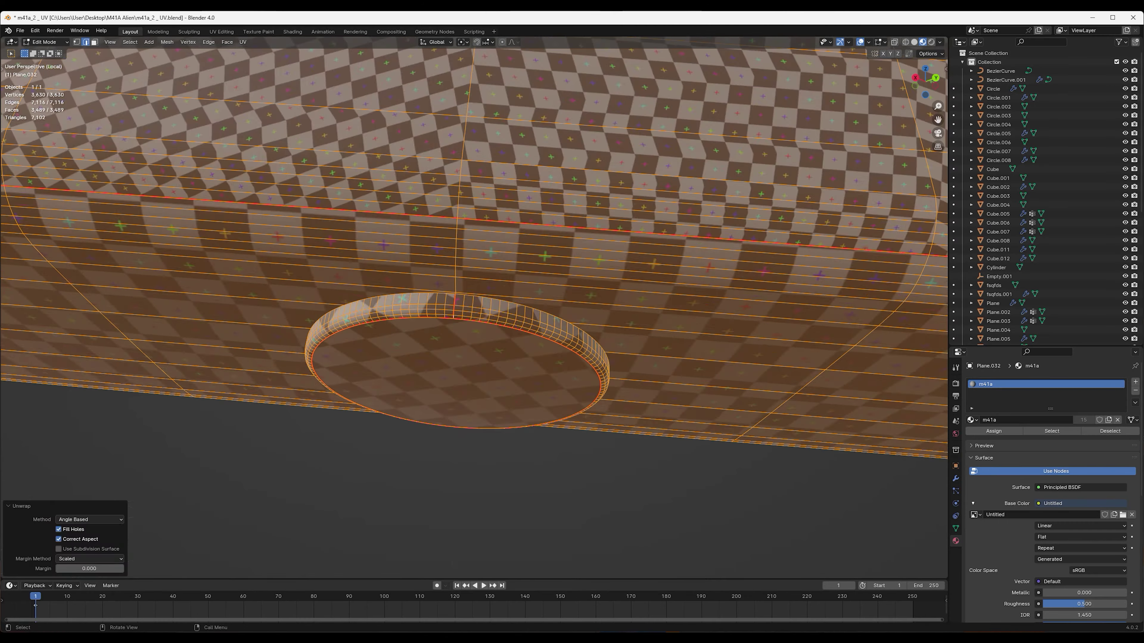
pyautogui.moveTo(472, 271); pyautogui.dragTo(518, 292, button='middle')
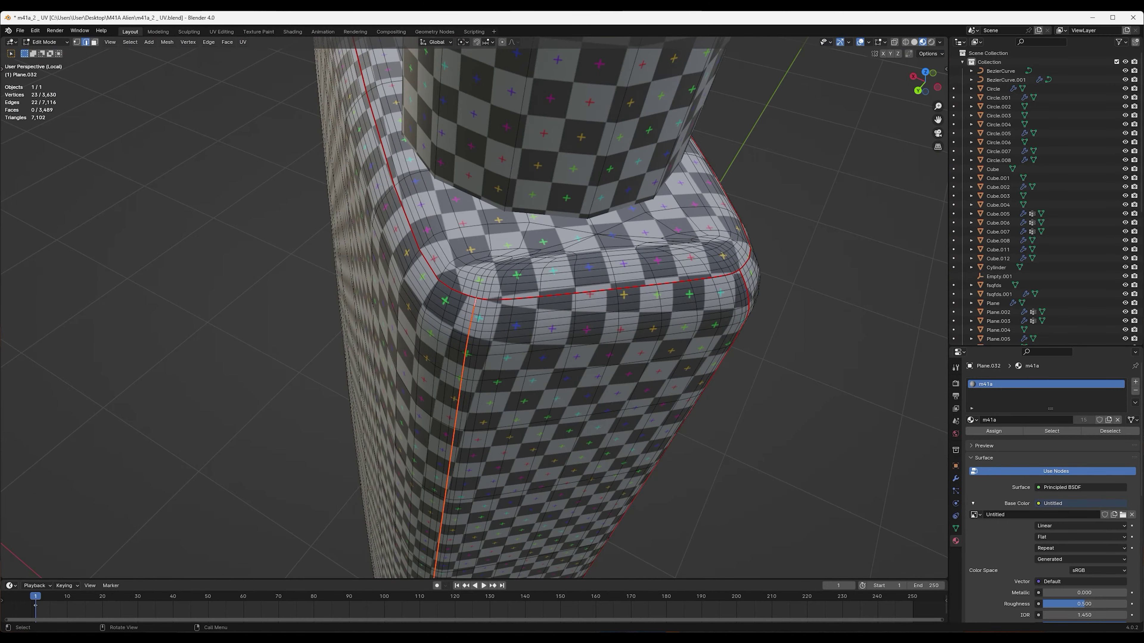
pyautogui.moveTo(518, 293); pyautogui.dragTo(563, 316, button='middle')
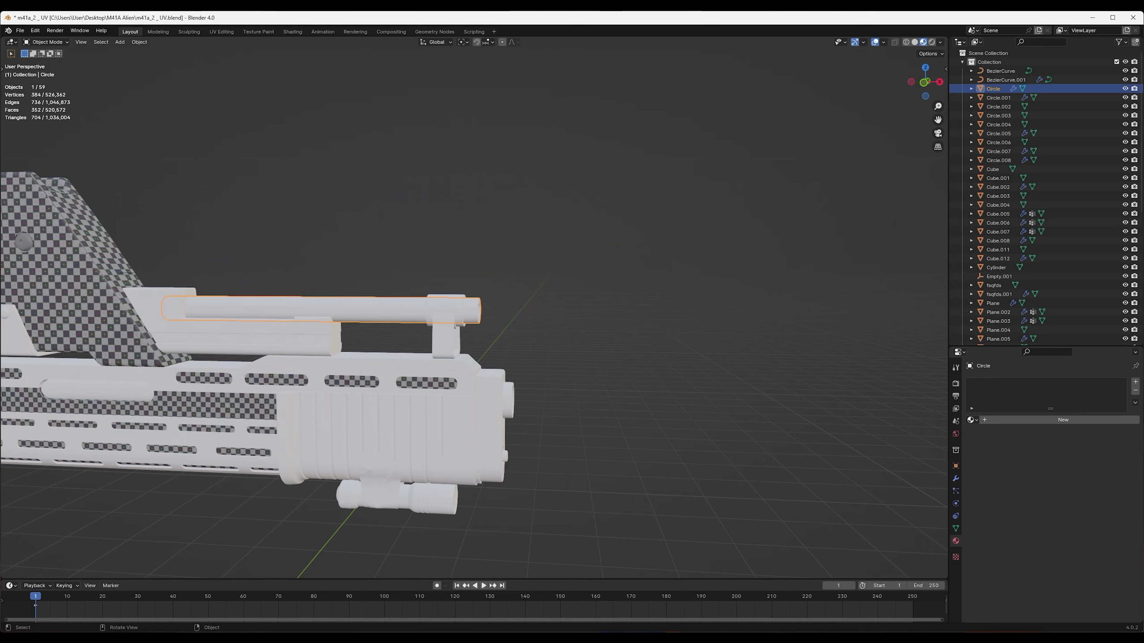
# Isolate Plane.002 and extend the seam selection around its oval holes
pyautogui.press('KP_Divide')
pyautogui.press('Tab')
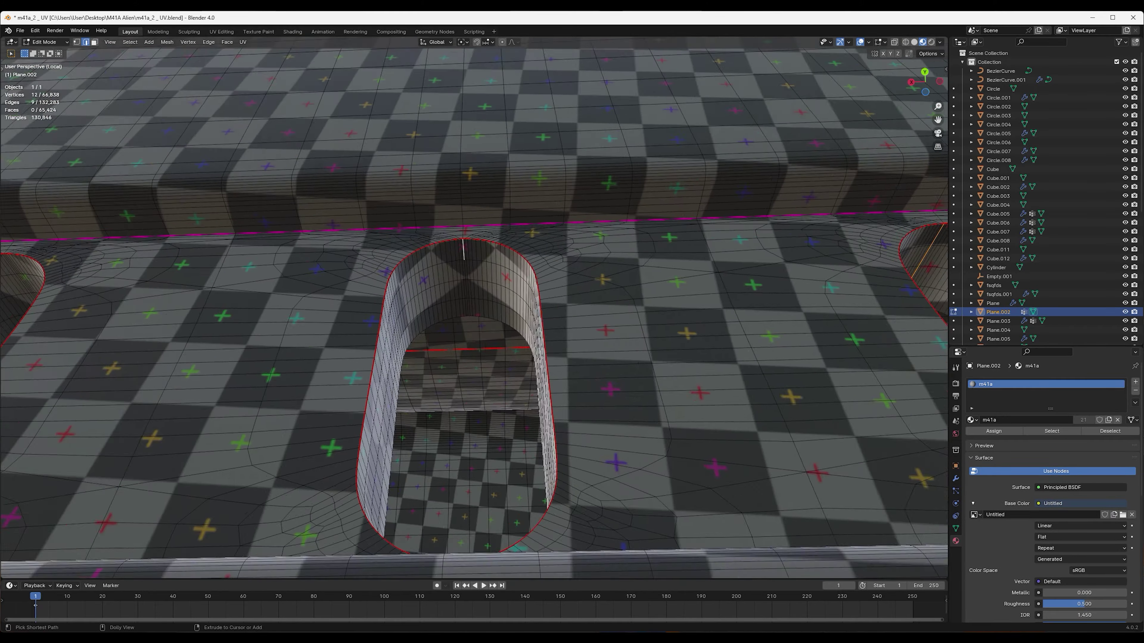
pyautogui.keyDown('ctrl'); pyautogui.click(464, 248); pyautogui.keyUp('ctrl')
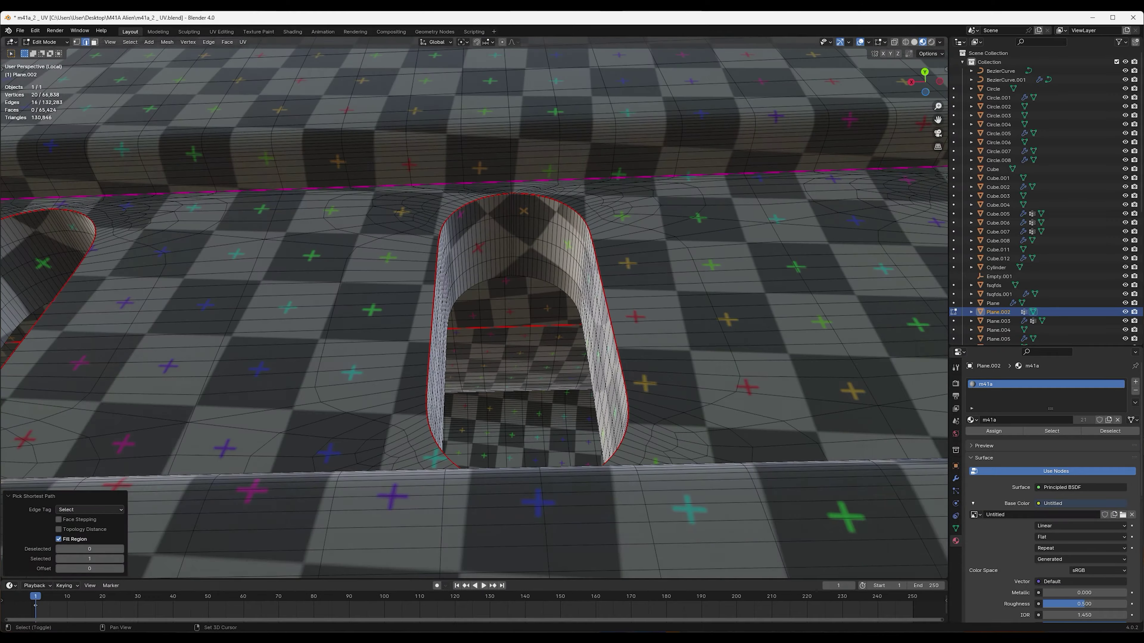
pyautogui.moveTo(464, 249); pyautogui.dragTo(540, 225, button='middle')
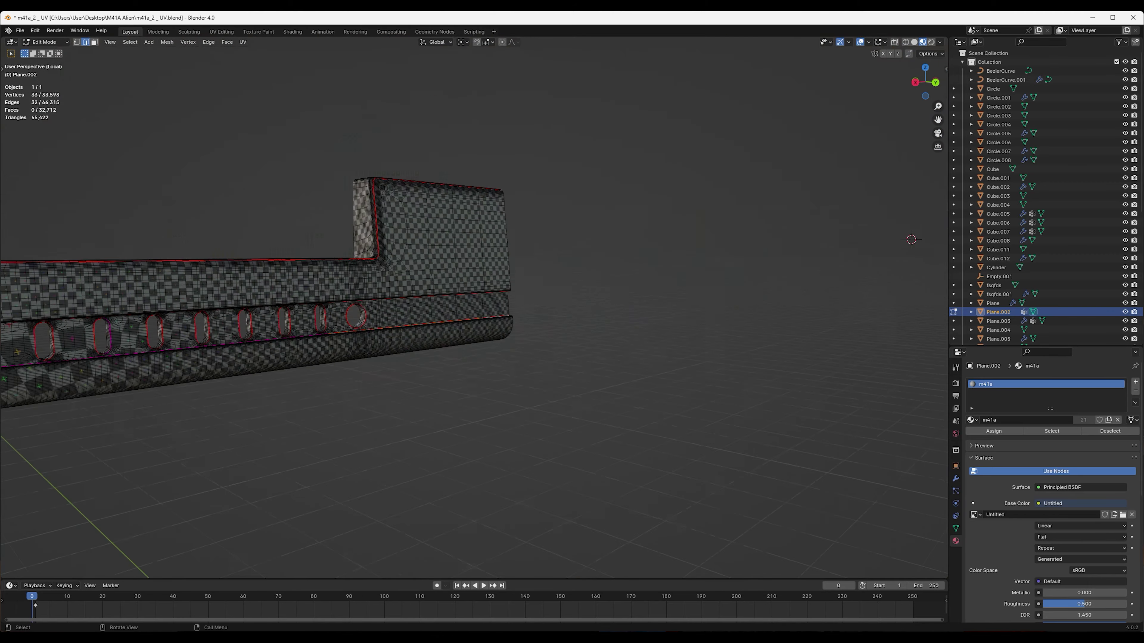
pyautogui.scroll(10, 473, 306)
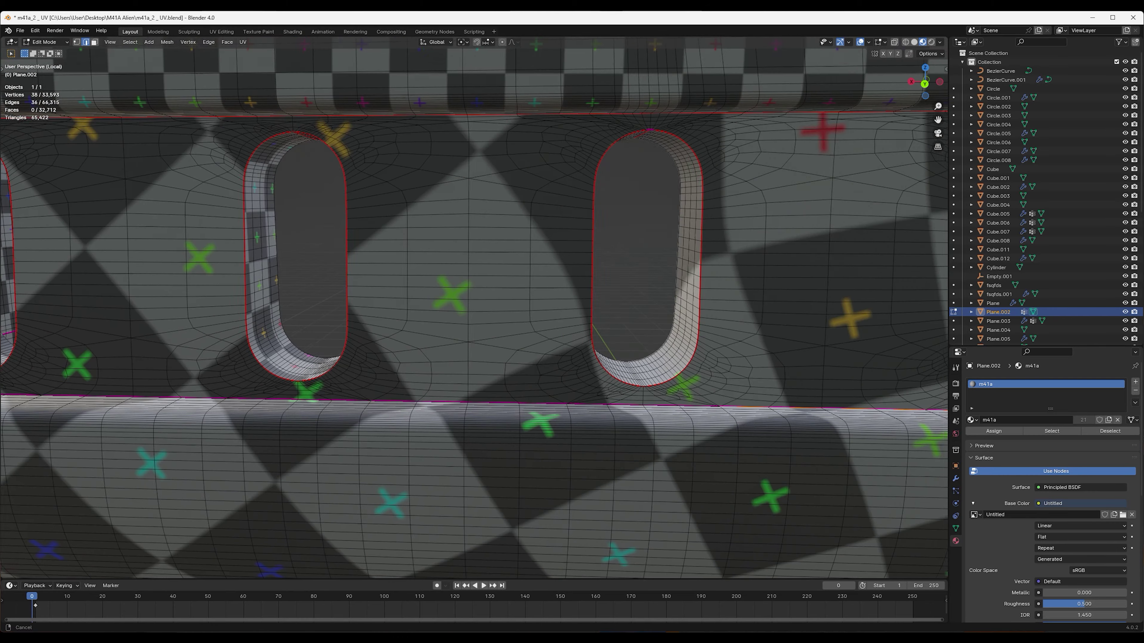
pyautogui.moveTo(472, 307); pyautogui.dragTo(405, 288, button='middle')
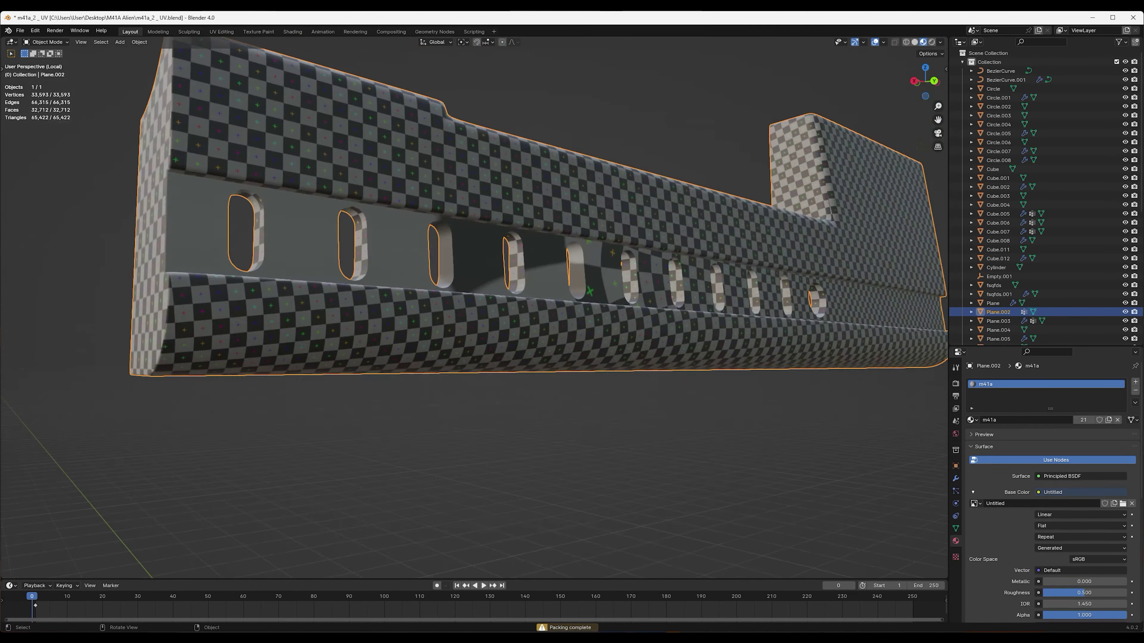
# Select the entire rail mesh and unwrap it along its seams
pyautogui.press('Tab')
pyautogui.scroll(5, 495, 293)
pyautogui.scroll(4, 496, 293)
pyautogui.scroll(5, 495, 293)
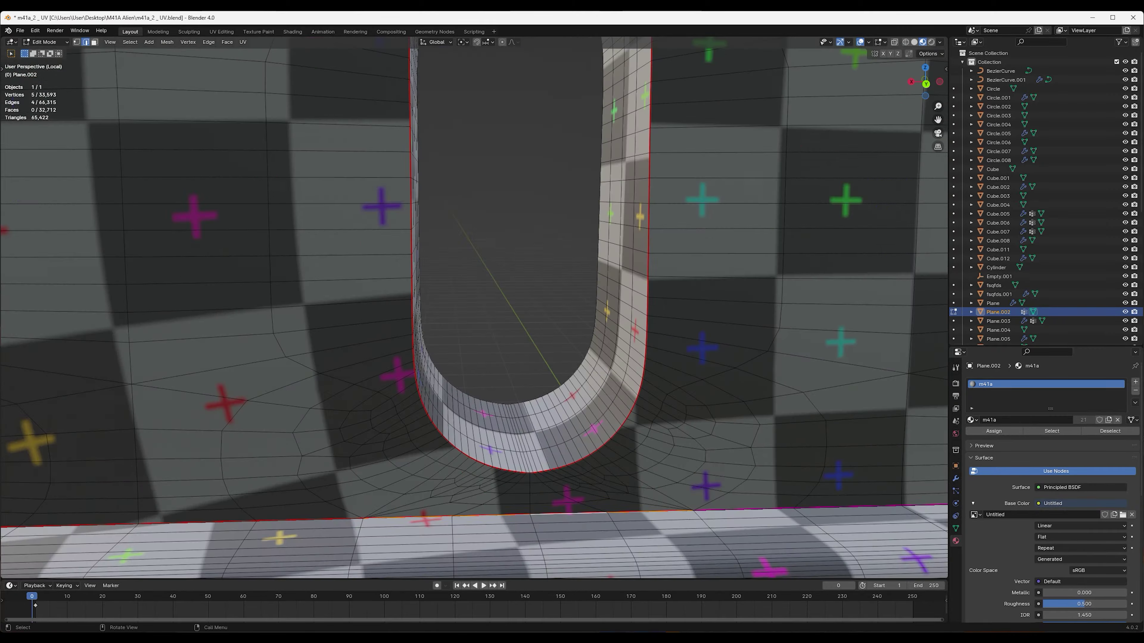
pyautogui.scroll(-4, 495, 293)
pyautogui.scroll(-3, 495, 293)
pyautogui.scroll(-3, 496, 293)
pyautogui.press('a')
pyautogui.press('u')
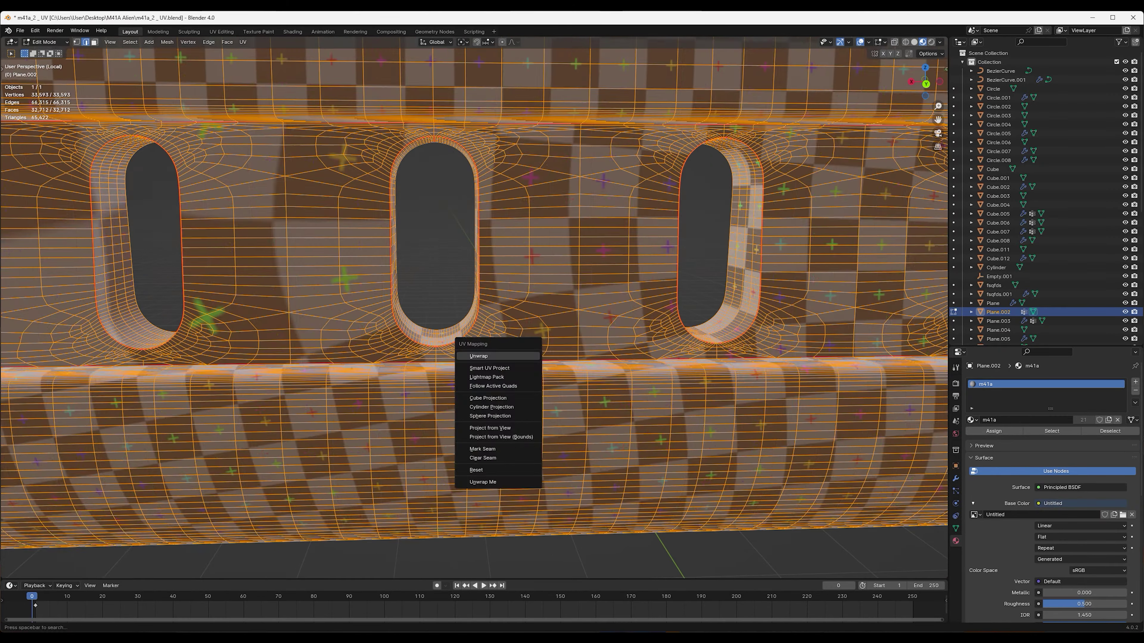
pyautogui.click(478, 356)
pyautogui.scroll(-8, 479, 356)
# Inspect the rail's holes, then leave Edit Mode to view the whole rail
pyautogui.moveTo(478, 356); pyautogui.dragTo(405, 315, button='middle')
pyautogui.scroll(5, 479, 316)
pyautogui.scroll(5, 478, 315)
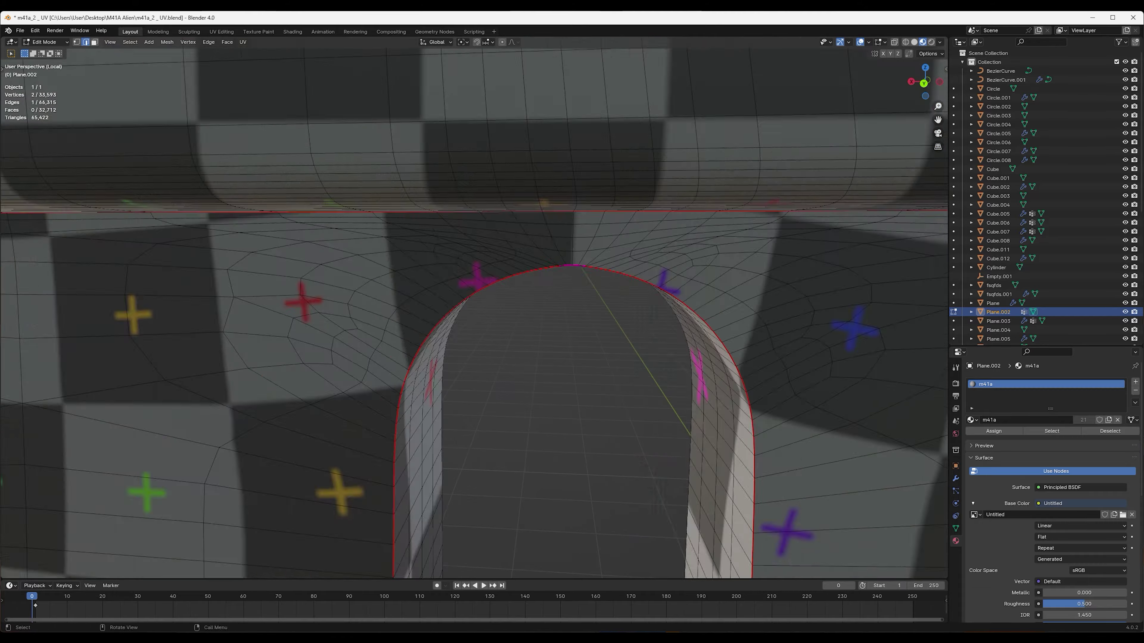
pyautogui.scroll(-3, 495, 293)
pyautogui.press('a')
pyautogui.scroll(-5, 495, 293)
pyautogui.press('Tab')
pyautogui.moveTo(496, 293)
pyautogui.mouseDown(button='middle')
pyautogui.moveTo(451, 270)
pyautogui.moveTo(405, 270)
pyautogui.mouseUp(button='middle')
# Re-unwrap the rail with the Angle Based method and return to Object Mode
pyautogui.press('Tab')
pyautogui.moveTo(473, 306); pyautogui.dragTo(518, 293, button='middle')
pyautogui.scroll(5, 472, 306)
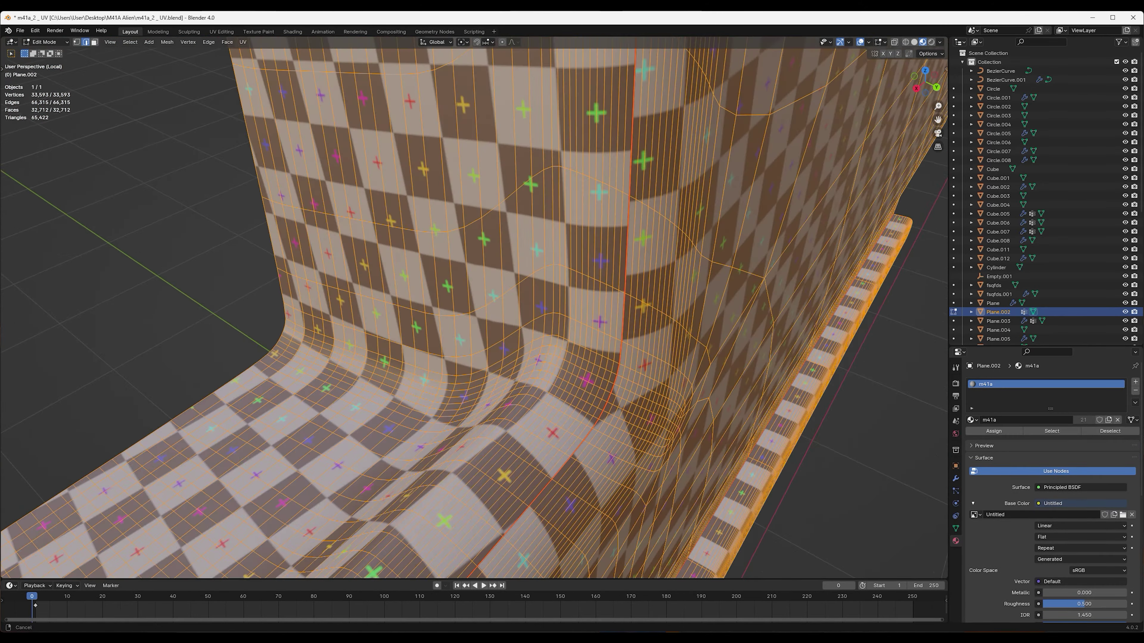
pyautogui.moveTo(405, 271); pyautogui.dragTo(225, 112, button='middle')
pyautogui.press('u')
pyautogui.click(216, 90)
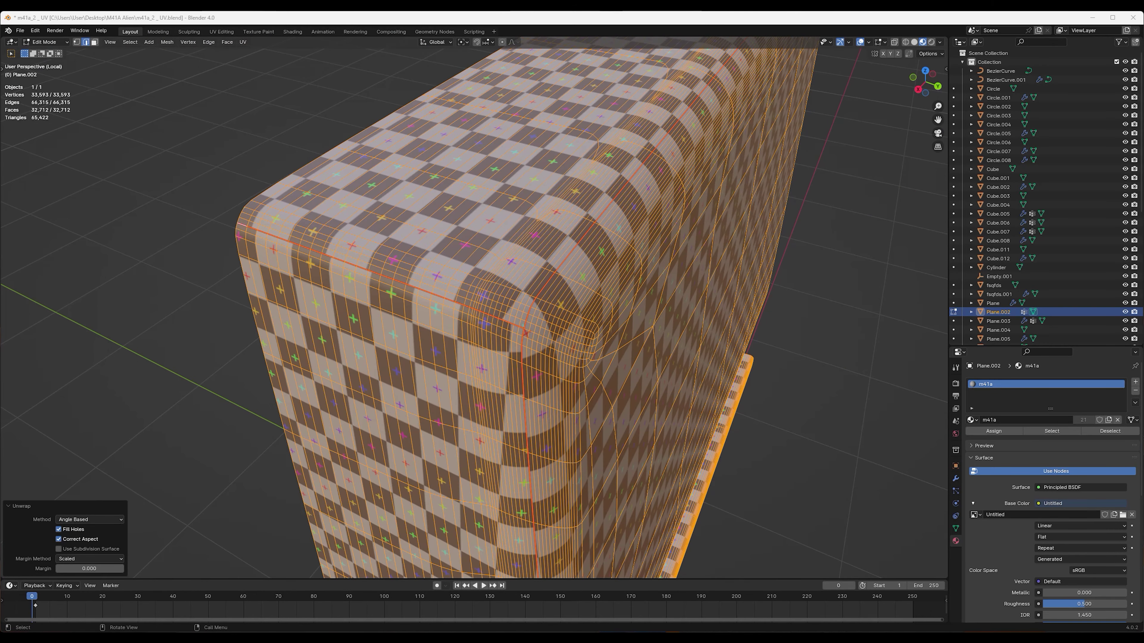
pyautogui.scroll(-3, 495, 293)
pyautogui.press('Tab')
pyautogui.moveTo(496, 293); pyautogui.dragTo(450, 270, button='middle')
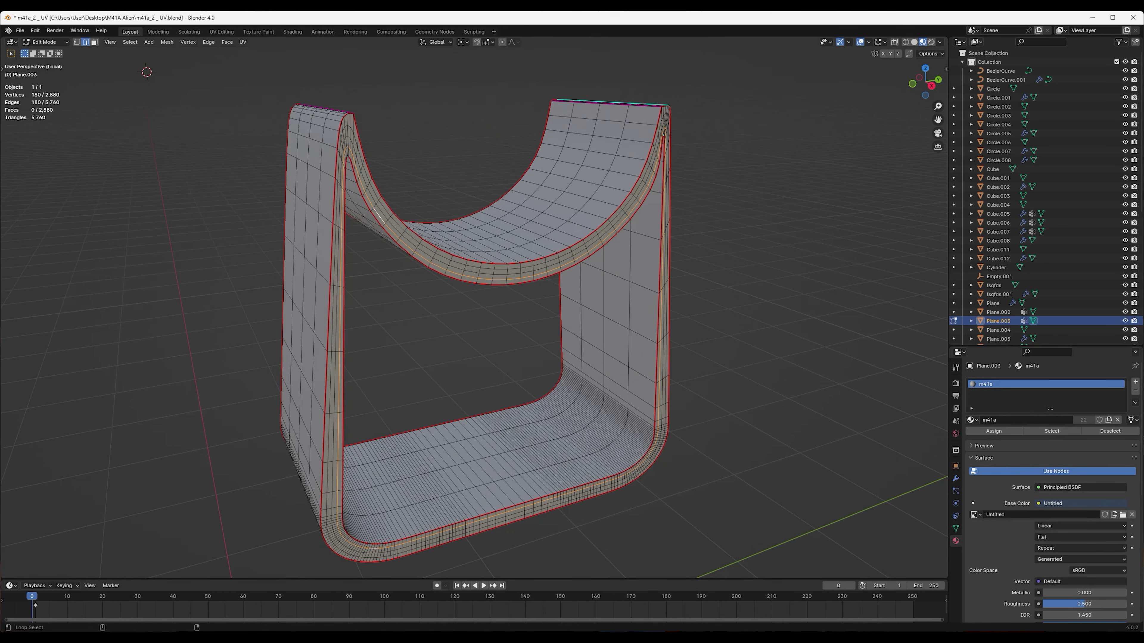
# Unwrap the U-shaped bracket Plane.003, then select all of the Circle.001 tube and unwrap it
pyautogui.press('Return')
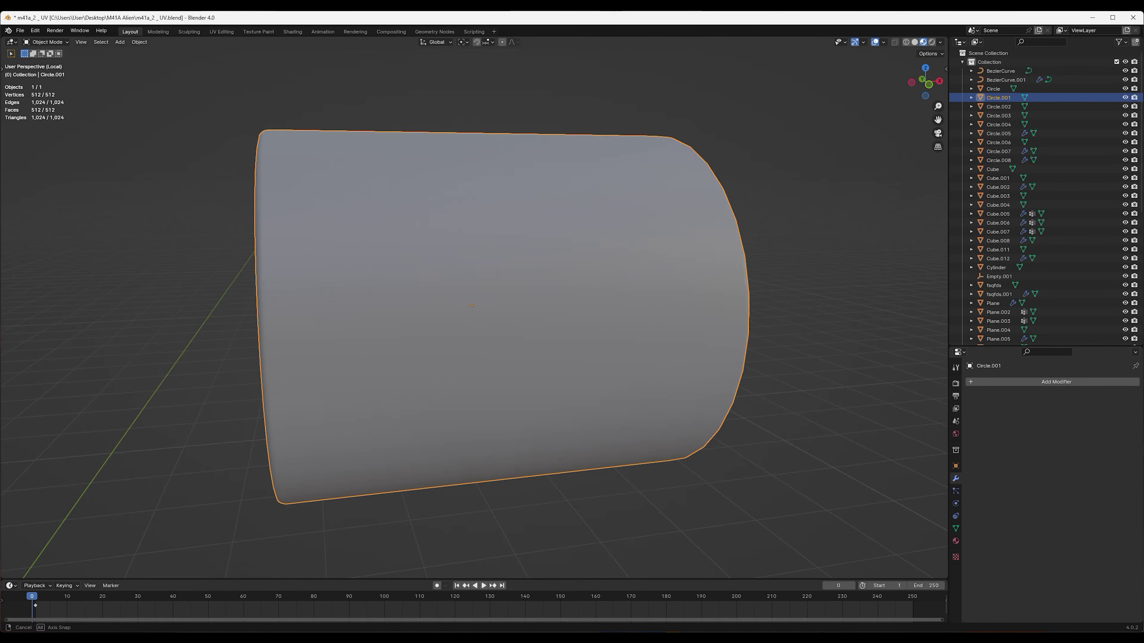
pyautogui.press('a')
pyautogui.press('u')
pyautogui.press('Return')
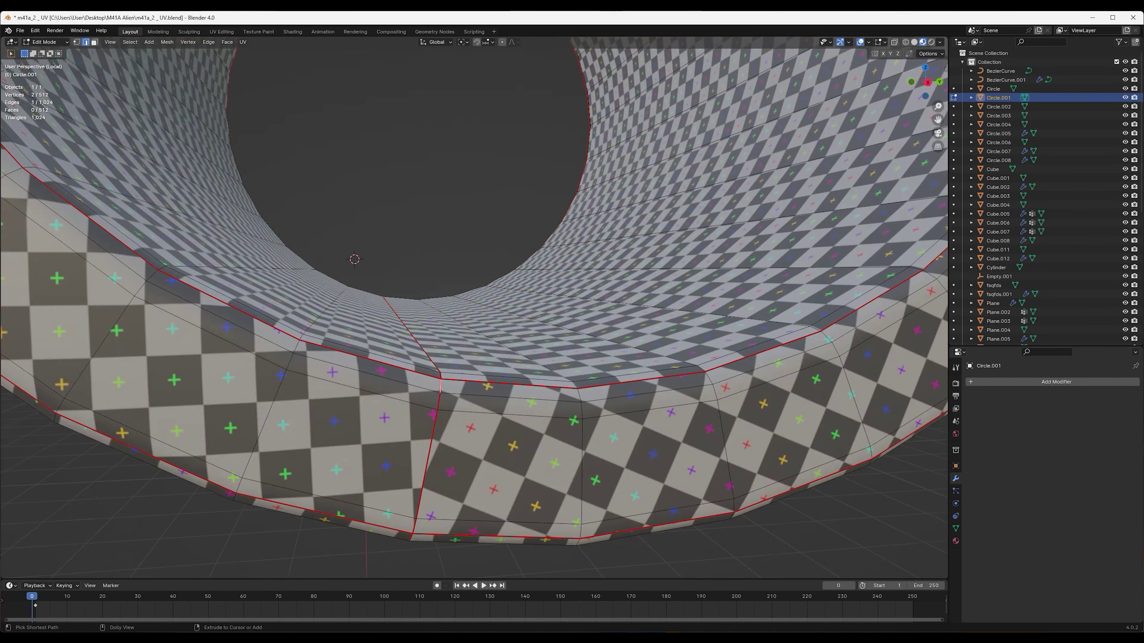
pyautogui.moveTo(355, 255); pyautogui.dragTo(473, 271, button='middle')
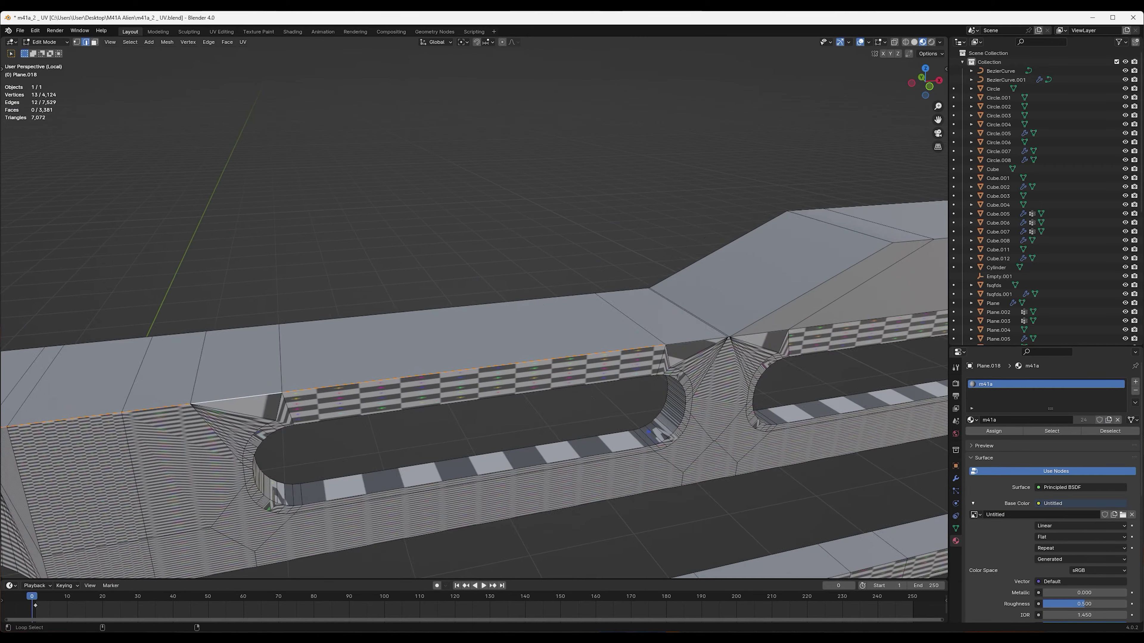
# Unwrap Plane.018, switch to front view and enter Edit Mode on the plate
pyautogui.press('a')
pyautogui.press('u')
pyautogui.press('Return')
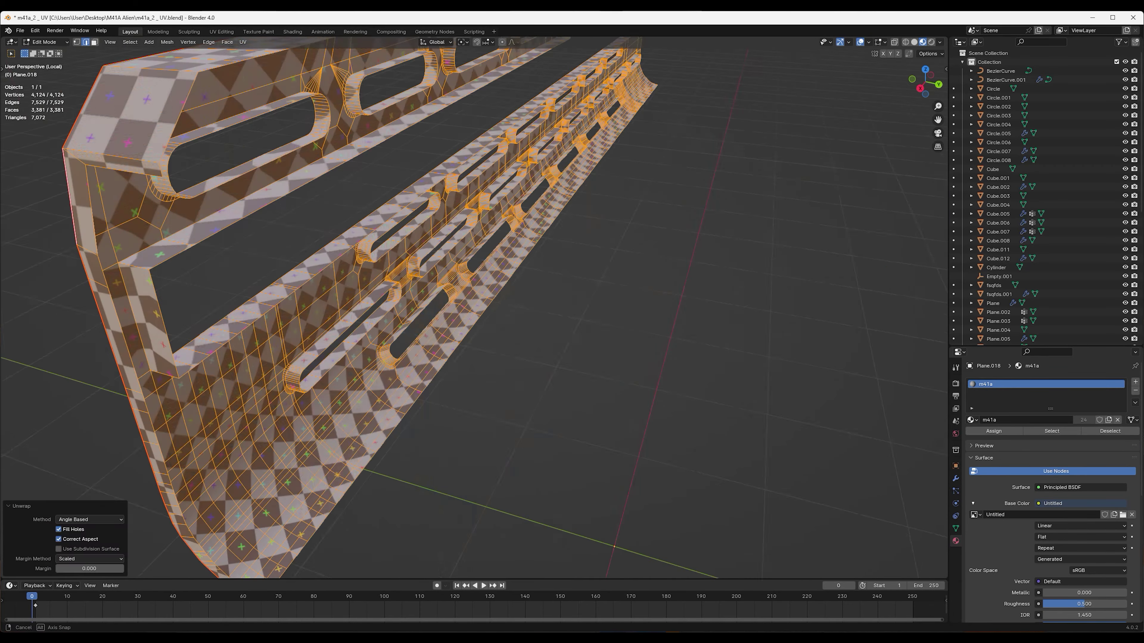
pyautogui.press('KP_1')
pyautogui.scroll(5, 472, 306)
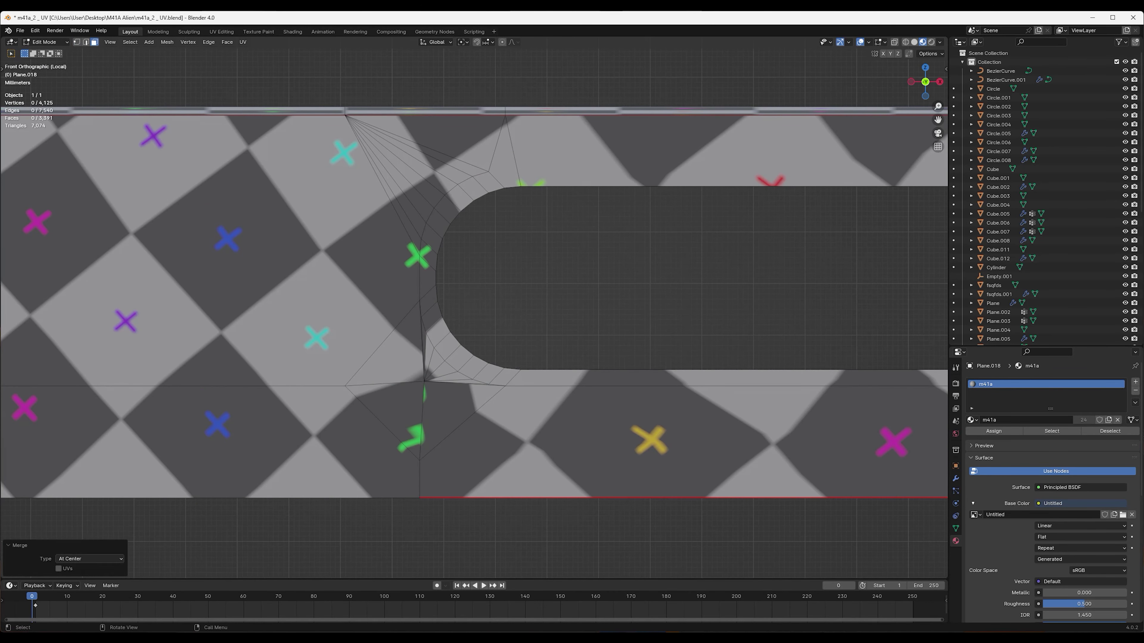
pyautogui.press('Tab')
# Slide the vertex beside the slot and knife-cut new edges near the slot end
pyautogui.click(319, 428)
pyautogui.press('g')
pyautogui.press('g')
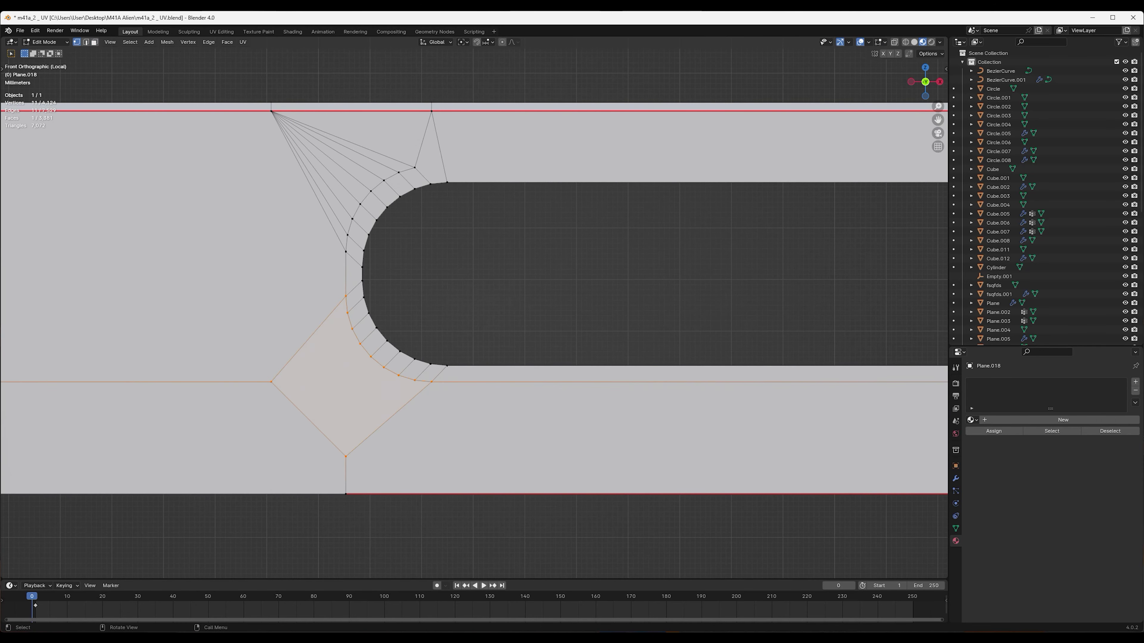
pyautogui.press('k')
pyautogui.scroll(1, 381, 292)
pyautogui.click(321, 362)
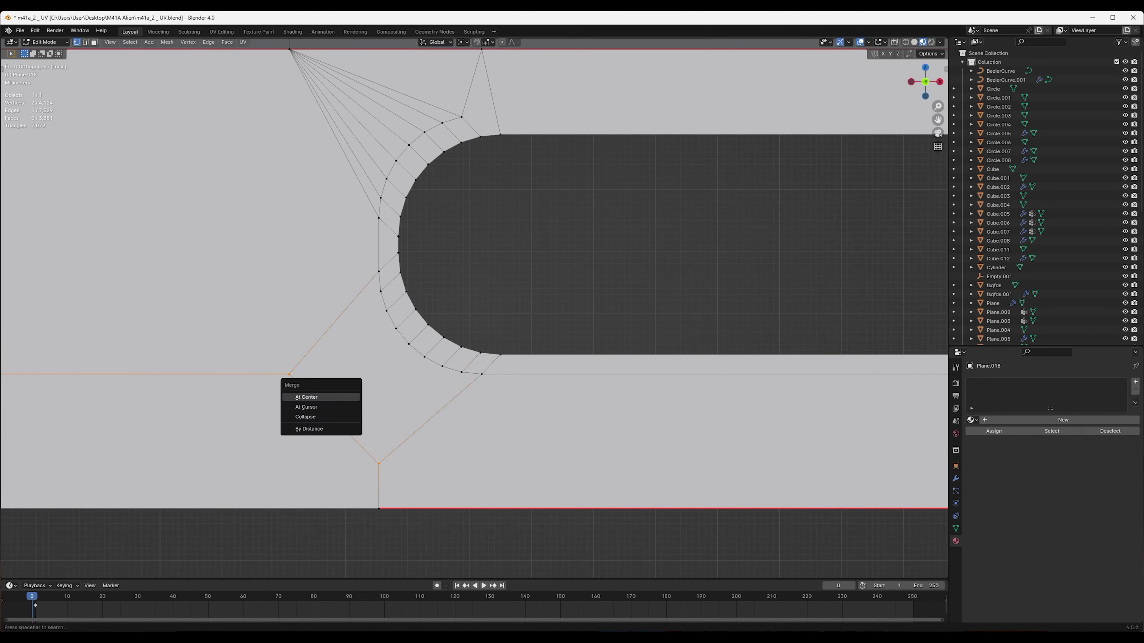
pyautogui.press('Return')
pyautogui.scroll(-3, 474, 279)
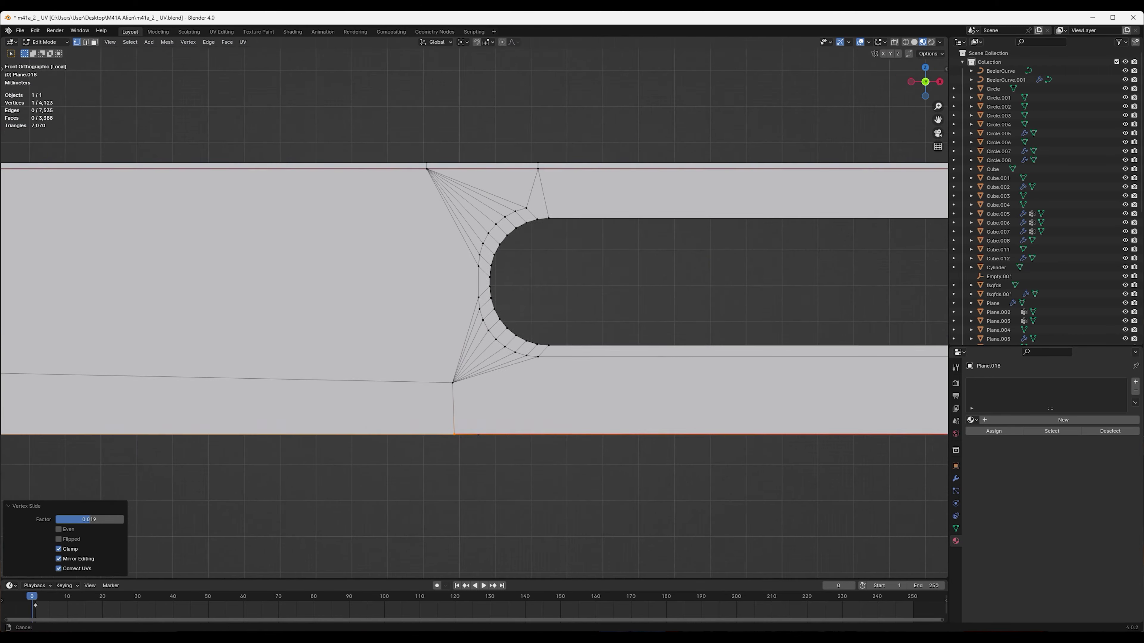
pyautogui.scroll(-4, 474, 279)
pyautogui.click(616, 366)
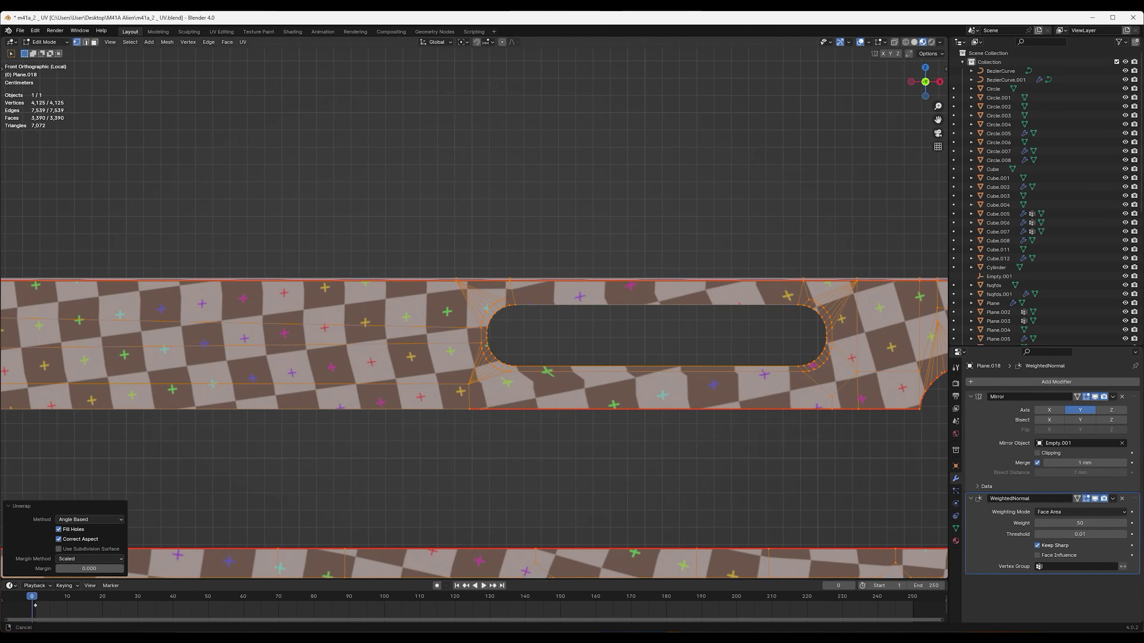
pyautogui.scroll(5, 630, 334)
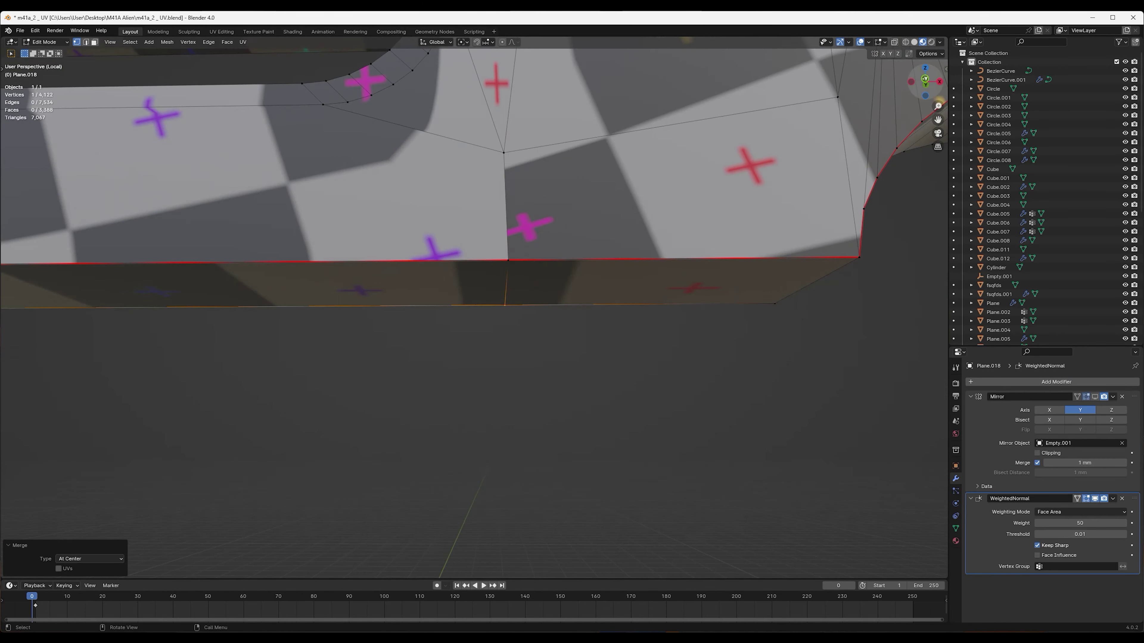
# Remove extra vertices, shift a vertex along X and join two vertices with an edge
pyautogui.press('i')
pyautogui.click(483, 399)
pyautogui.hotkey('ctrl', 'x')
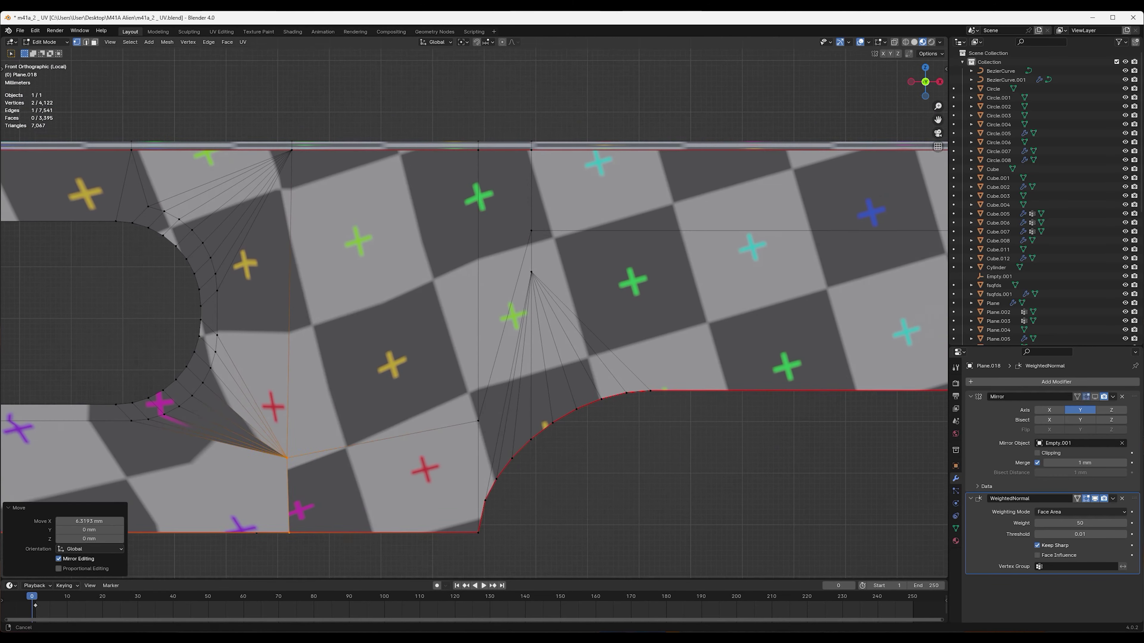
pyautogui.keyDown('shift'); pyautogui.moveTo(483, 399); pyautogui.dragTo(206, 500, button='middle'); pyautogui.keyUp('shift')
pyautogui.scroll(-3, 472, 337)
pyautogui.press('j')
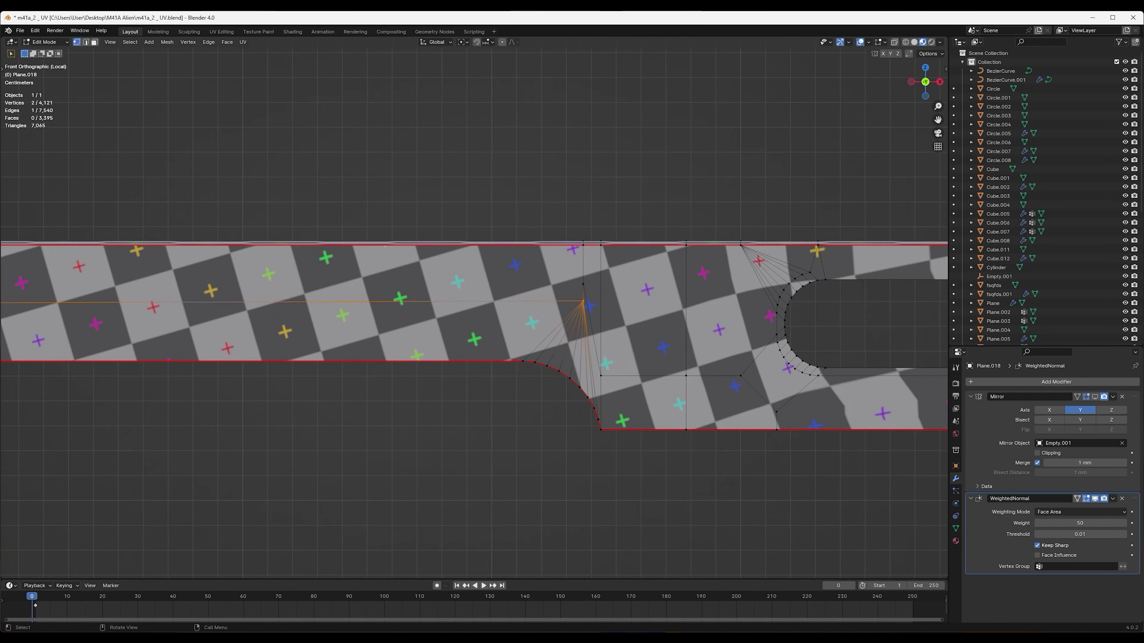
pyautogui.scroll(-3, 472, 337)
pyautogui.scroll(5, 473, 338)
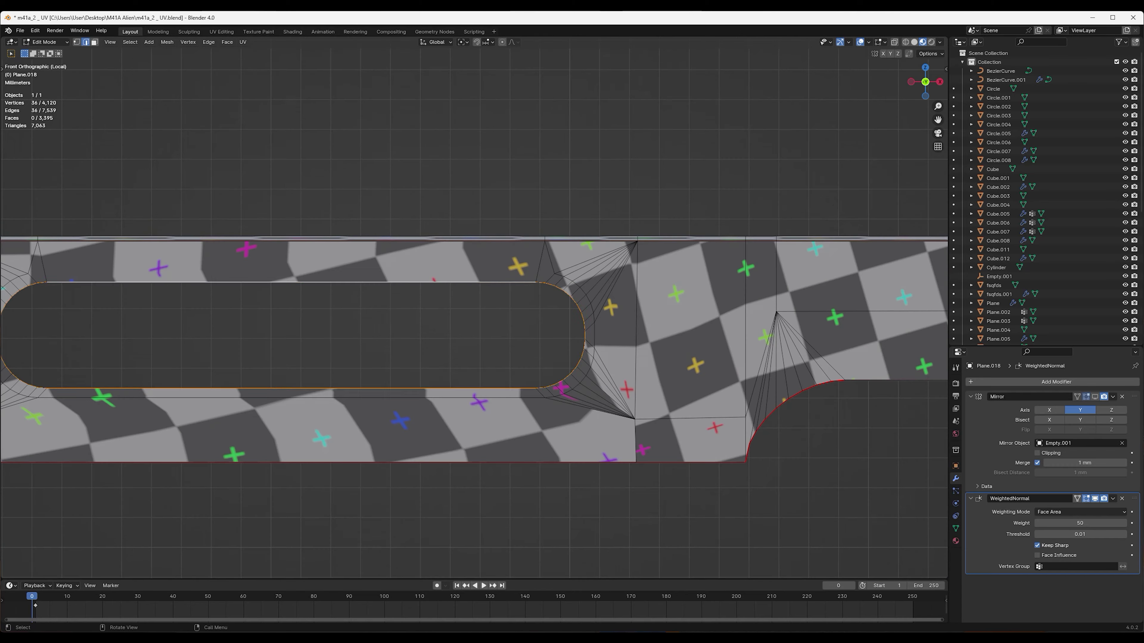
# Merge the close vertex pairs at each slot corner At Center
pyautogui.click(457, 390)
pyautogui.press('1')
pyautogui.press('m')
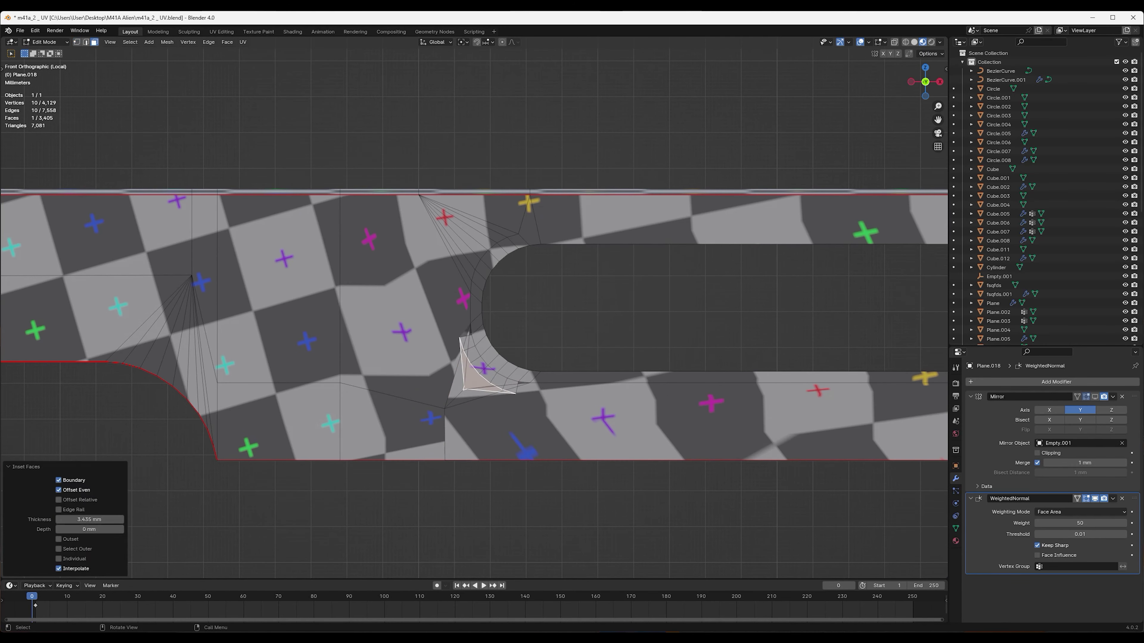
pyautogui.keyDown('shift'); pyautogui.moveTo(461, 392); pyautogui.dragTo(342, 361, button='middle'); pyautogui.keyUp('shift')
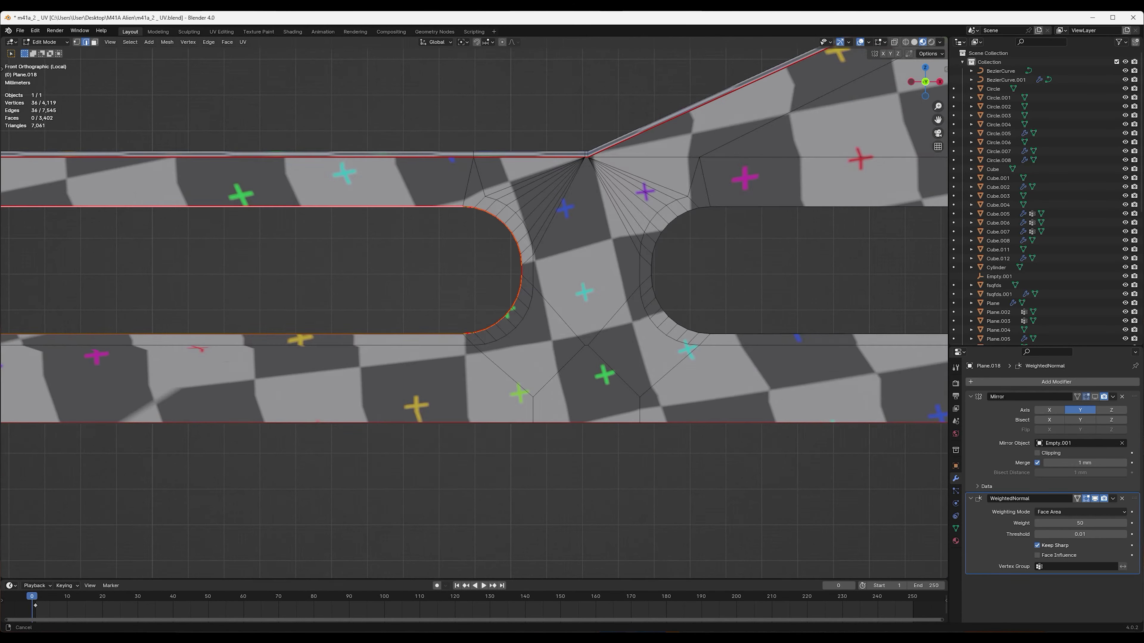
pyautogui.keyDown('shift'); pyautogui.click(410, 368); pyautogui.keyUp('shift')
pyautogui.press('m')
pyautogui.click(330, 393)
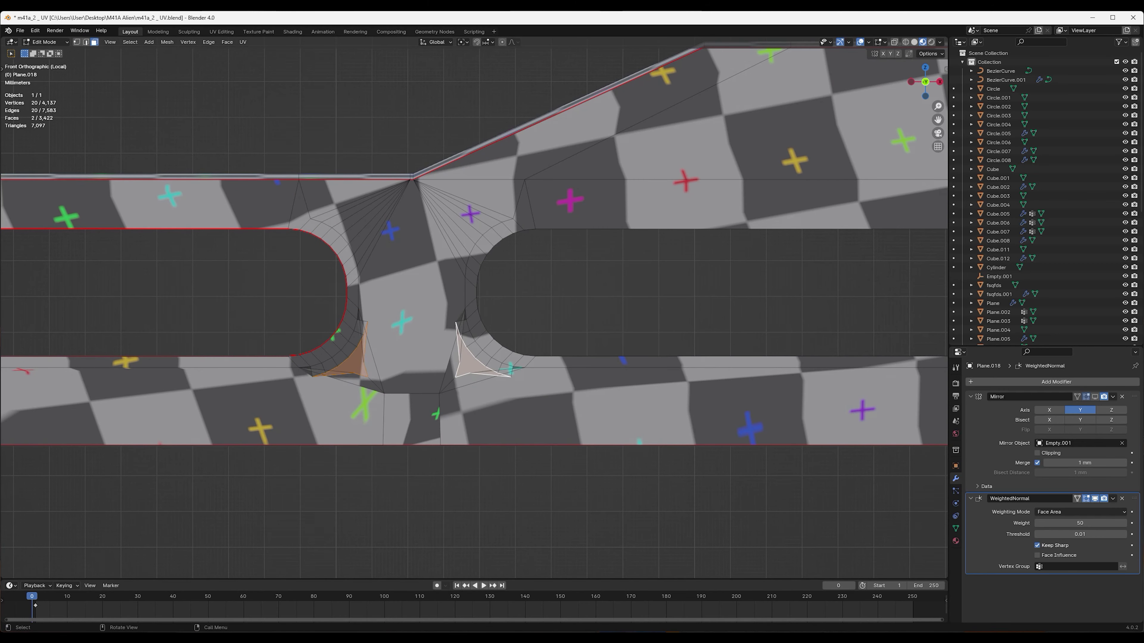
pyautogui.keyDown('shift'); pyautogui.moveTo(440, 393); pyautogui.dragTo(427, 346, button='middle'); pyautogui.keyUp('shift')
pyautogui.keyDown('shift'); pyautogui.click(427, 346); pyautogui.keyUp('shift')
pyautogui.press('m')
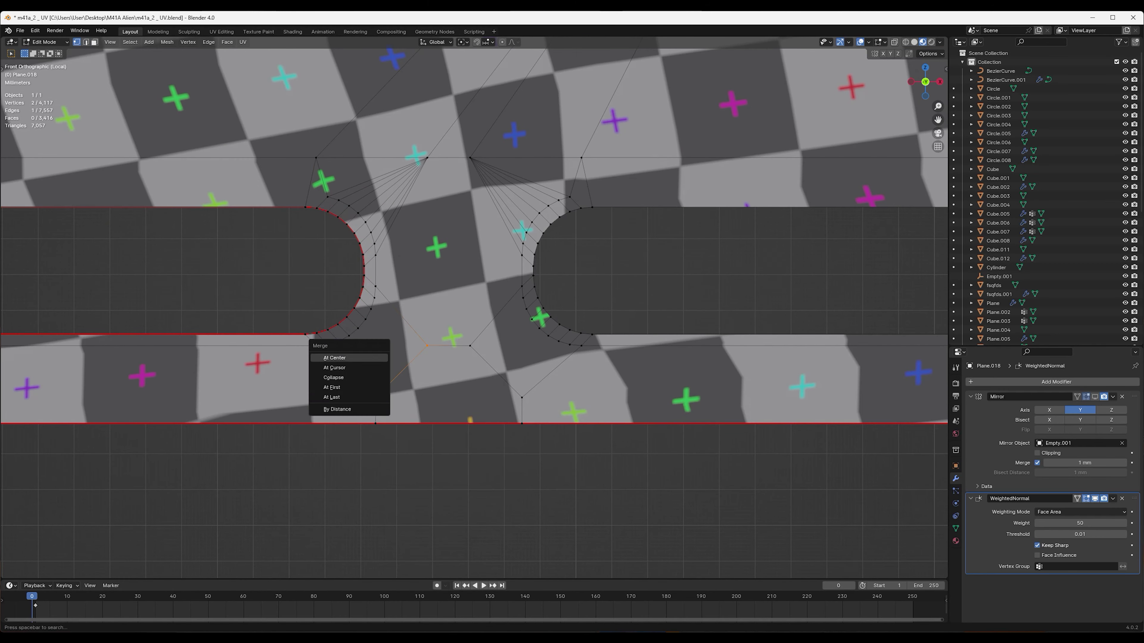
# Cancel the stray inset, select the slot outline loop and mark it as a UV seam
pyautogui.press('Escape')
pyautogui.press('a')
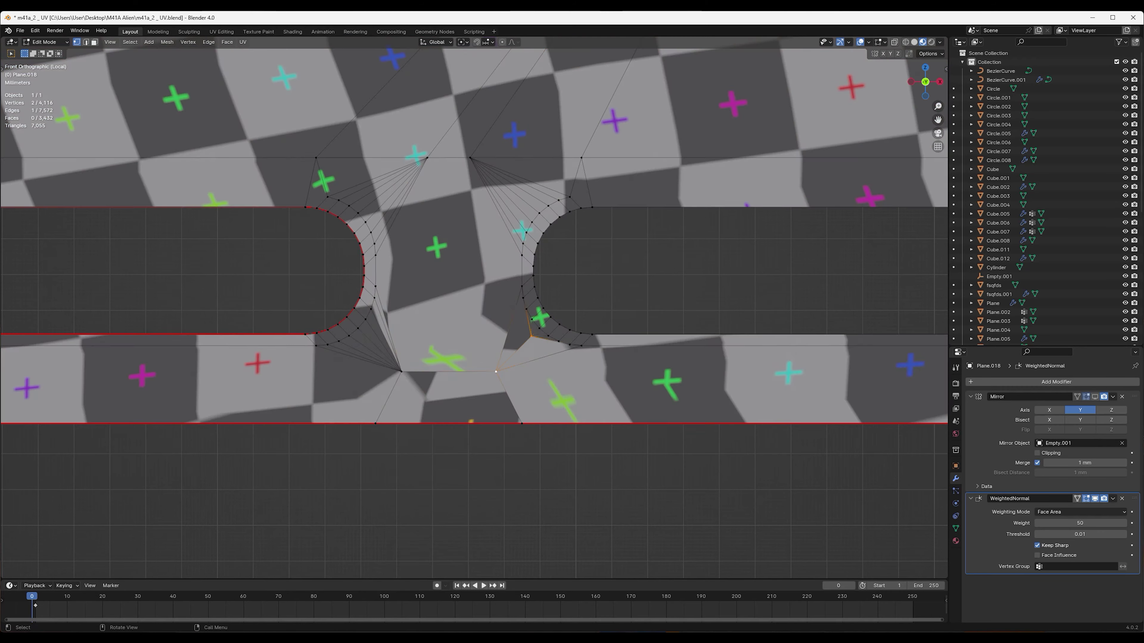
pyautogui.hotkey('ctrl', 'e')
pyautogui.click(353, 209)
# Merge the remaining vertex pairs at the slot end, undoing unwanted changes
pyautogui.press('m')
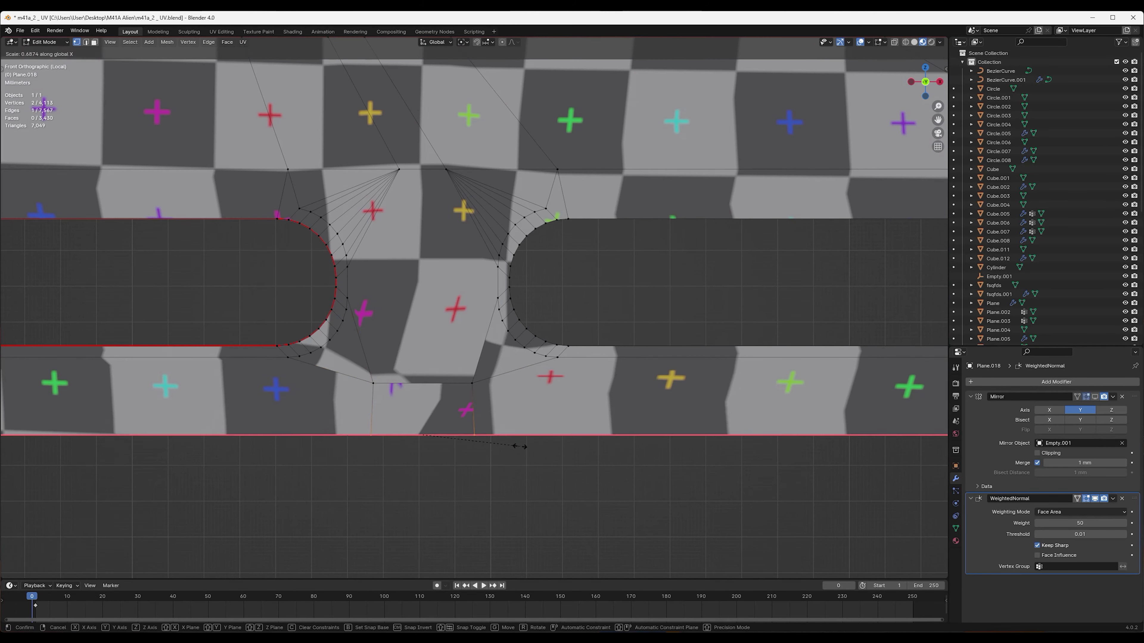
pyautogui.scroll(-3, 473, 307)
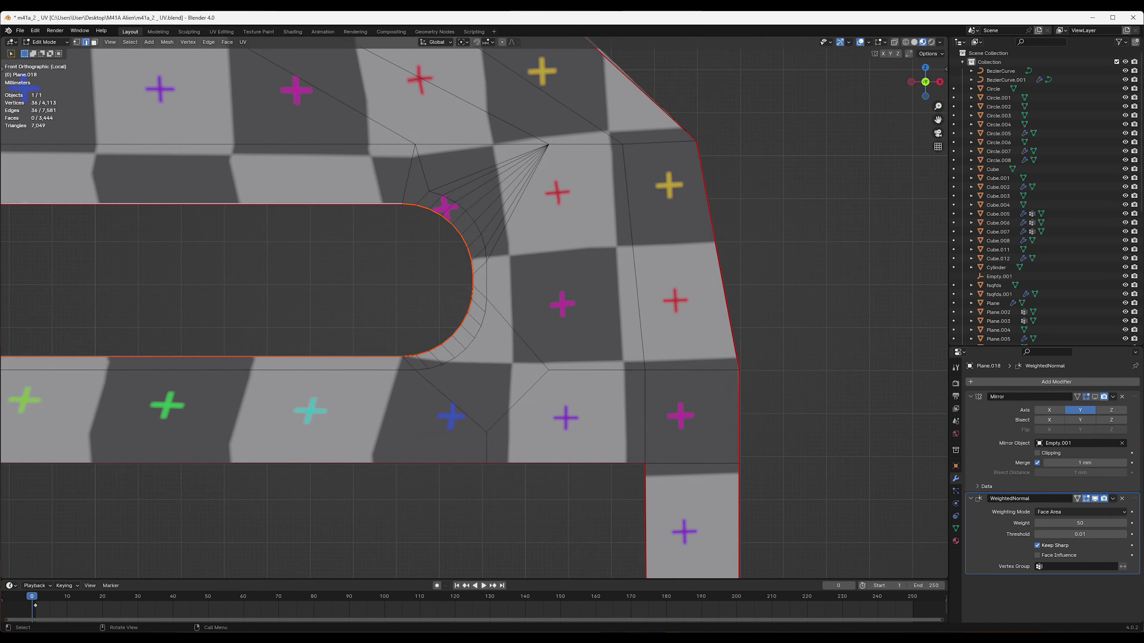
pyautogui.scroll(3, 473, 306)
pyautogui.press('m')
pyautogui.scroll(-3, 472, 307)
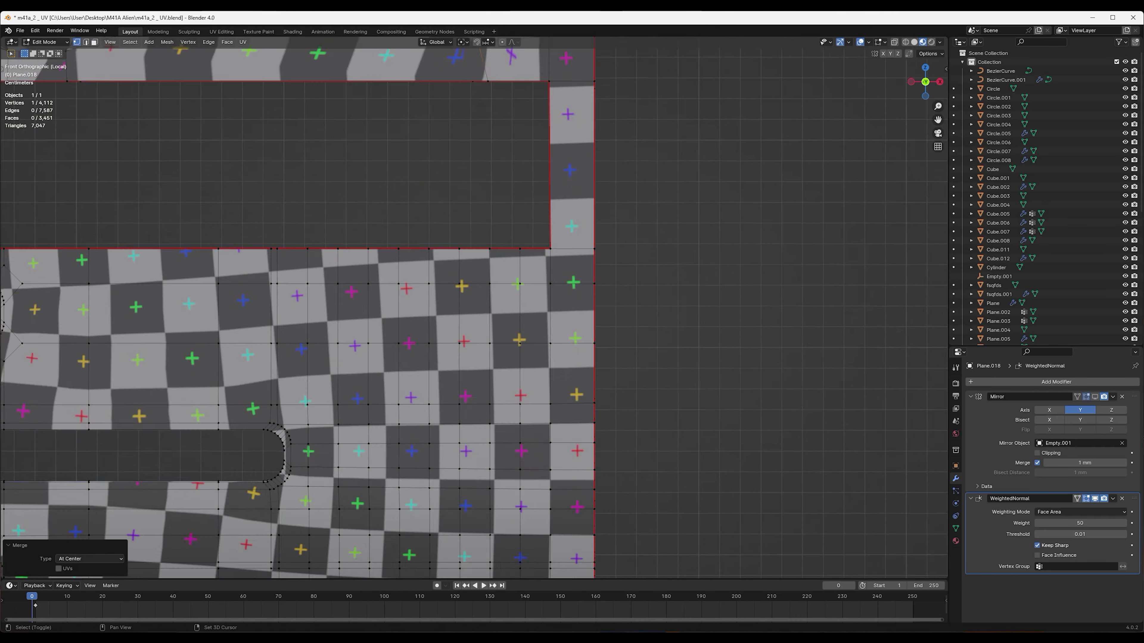
pyautogui.scroll(3, 472, 306)
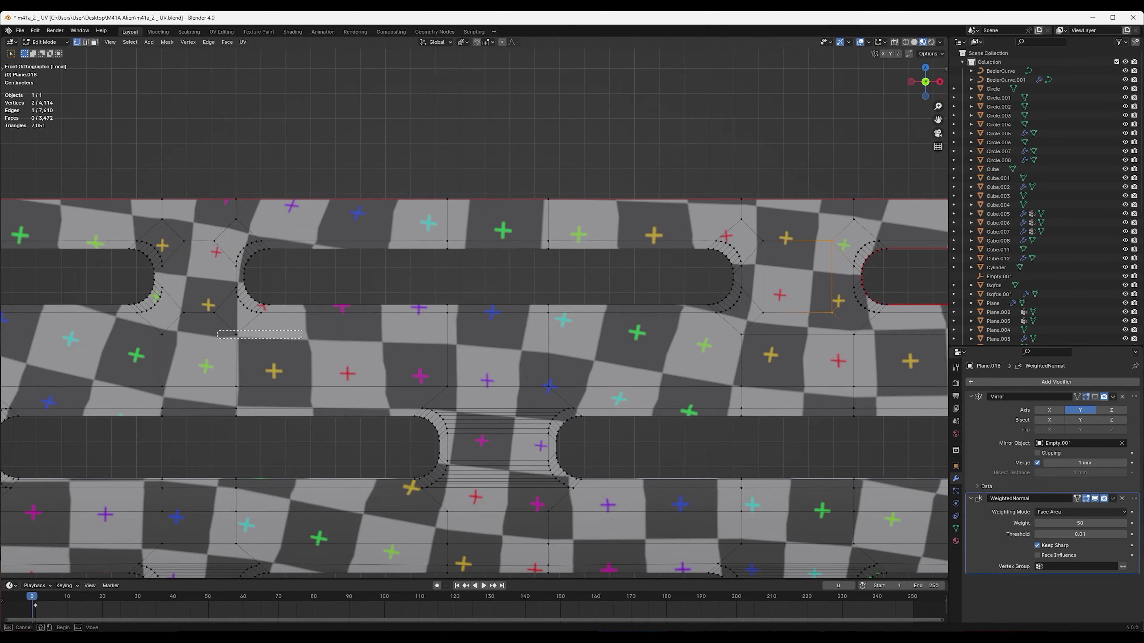
pyautogui.hotkey('ctrl', 'z')
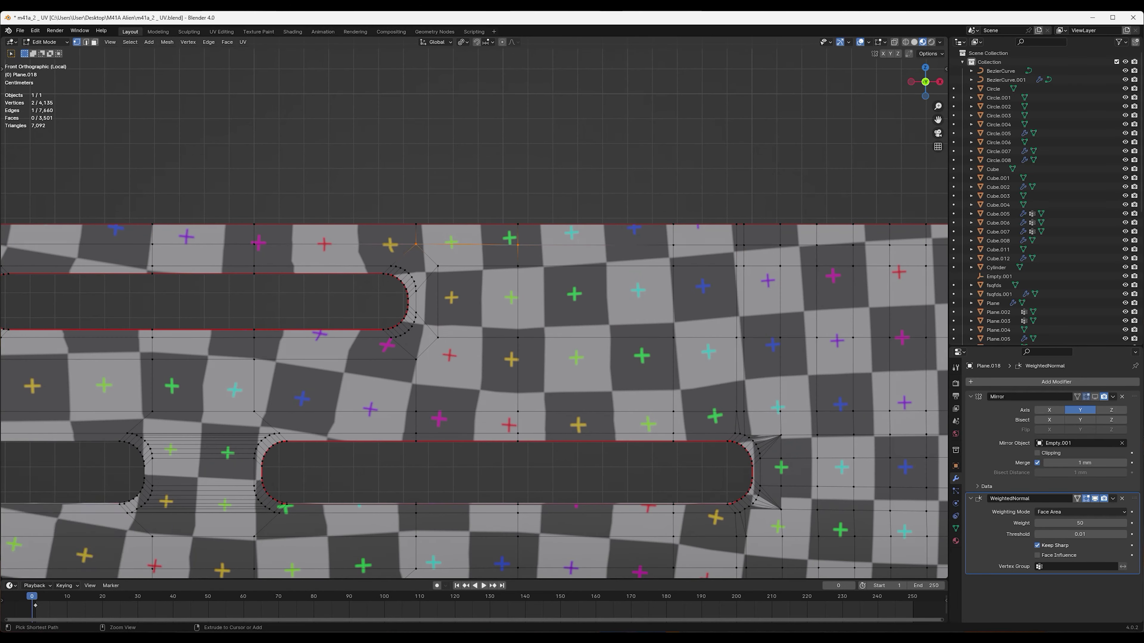
pyautogui.scroll(-3, 451, 360)
pyautogui.scroll(3, 450, 360)
pyautogui.moveTo(266, 359); pyautogui.dragTo(600, 373)
pyautogui.hotkey('ctrl', 'z')
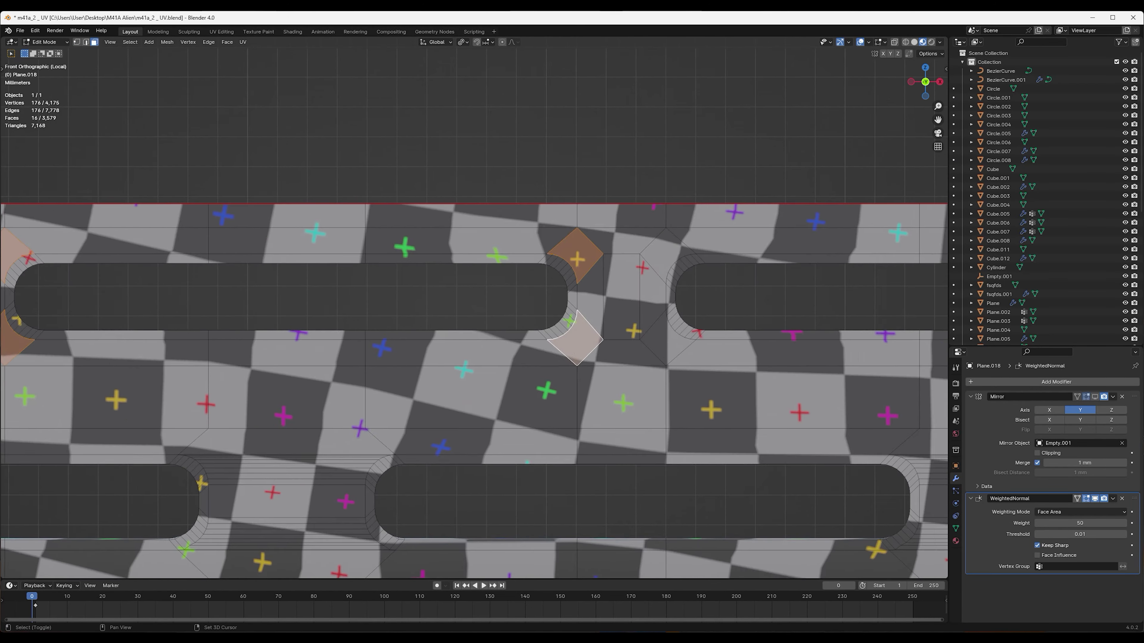
# Open the Merge menu for Cube.005's selected faces
pyautogui.press('m')
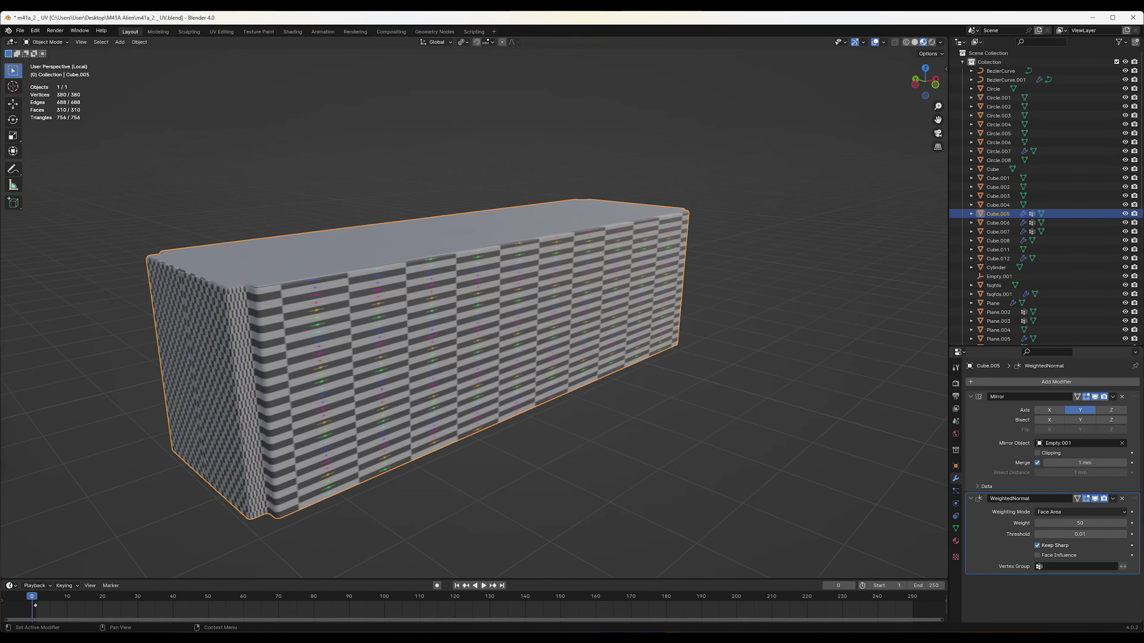
# Undo the top inset on Cube.005 and narrow the top edges along Y
pyautogui.hotkey('ctrl', 'z')
pyautogui.scroll(3, 450, 307)
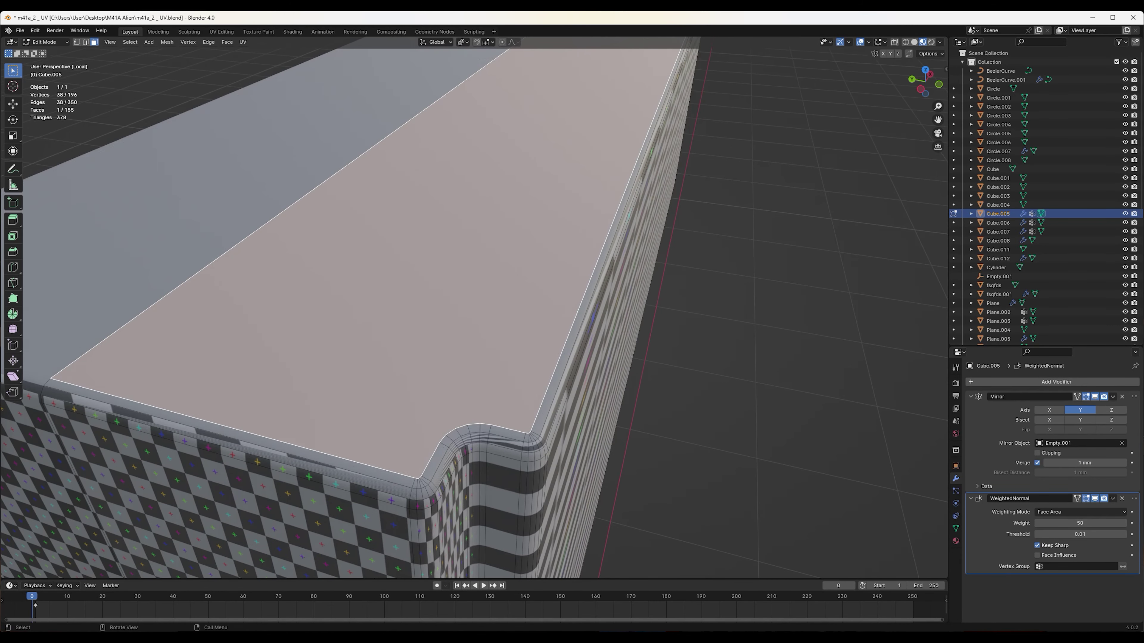
pyautogui.scroll(-4, 451, 306)
pyautogui.press('2')
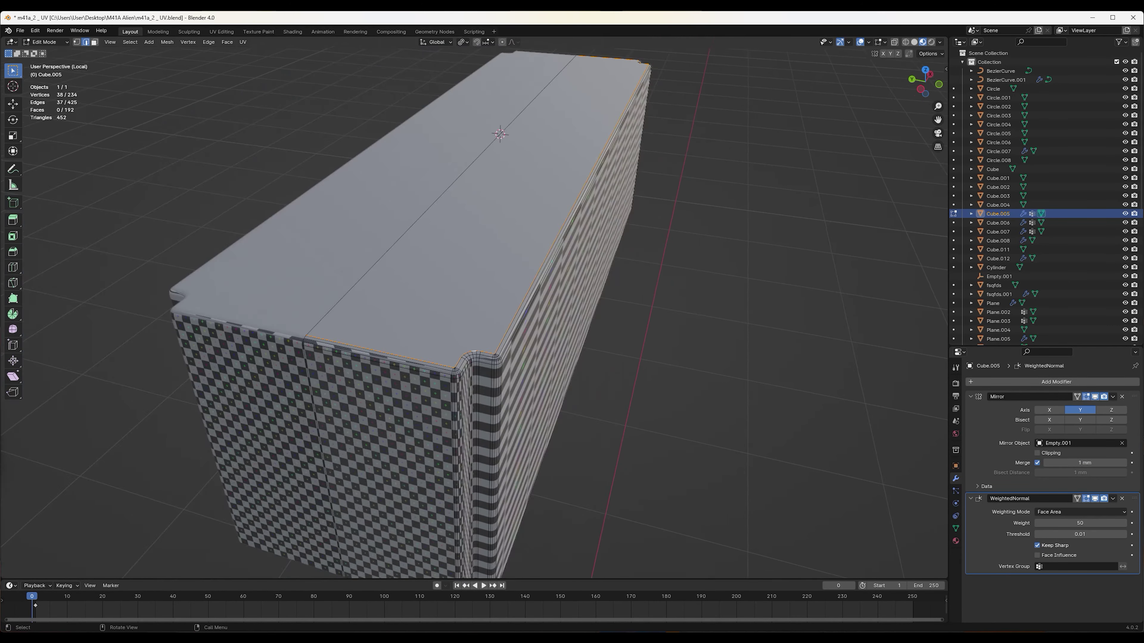
pyautogui.press('x')
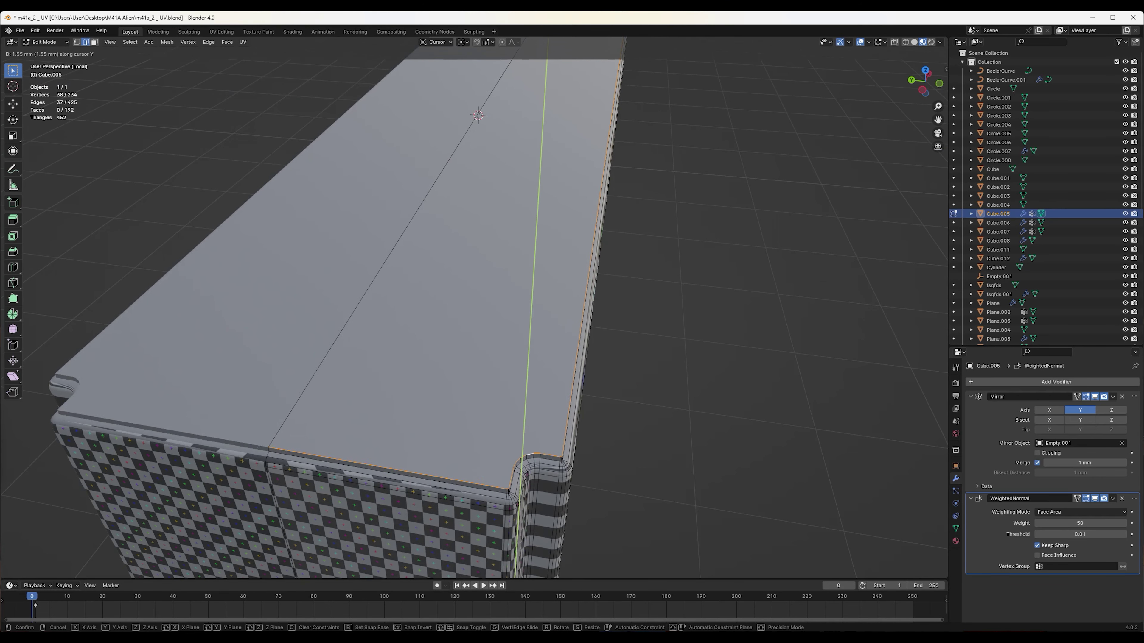
pyautogui.click(478, 116)
pyautogui.moveTo(478, 115); pyautogui.dragTo(470, 115, button='middle')
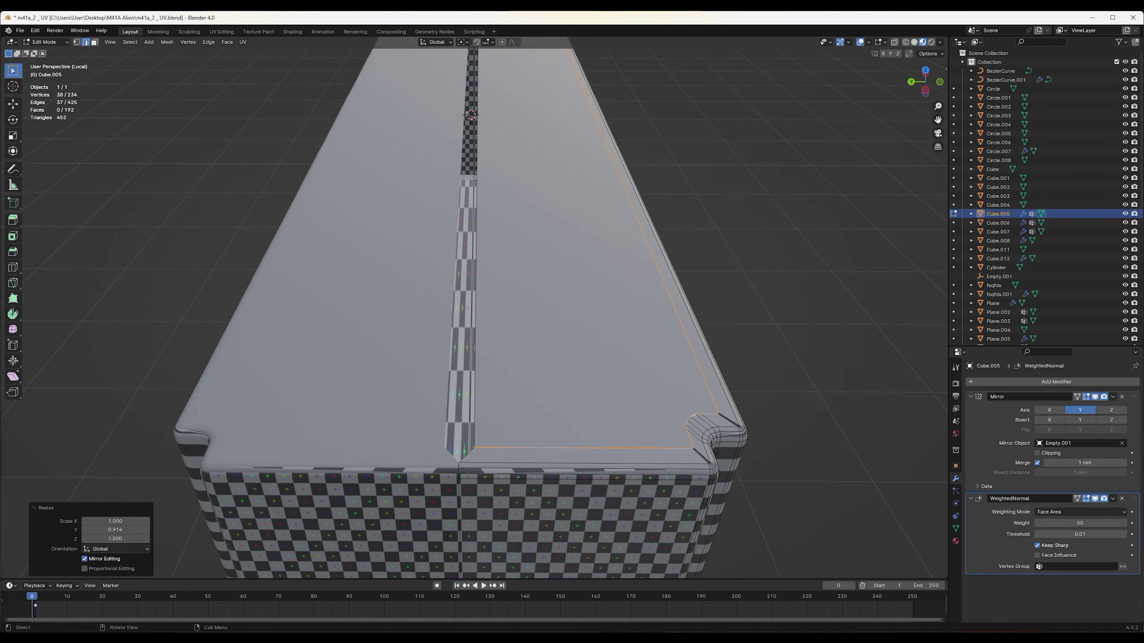
pyautogui.scroll(-4, 451, 306)
# Select the top edge loop, then select the whole box and unwrap it
pyautogui.rightClick(387, 245)
pyautogui.click(405, 316)
pyautogui.moveTo(405, 316)
pyautogui.mouseDown(button='middle')
pyautogui.moveTo(403, 272)
pyautogui.moveTo(405, 293)
pyautogui.moveTo(427, 279)
pyautogui.moveTo(495, 293)
pyautogui.moveTo(405, 293)
pyautogui.mouseUp(button='middle')
pyautogui.press('a')
pyautogui.press('u')
pyautogui.press('Return')
pyautogui.scroll(-5, 451, 316)
pyautogui.scroll(6, 450, 315)
# Select the connected top surface, then return to Object Mode and orbit closer
pyautogui.keyDown('alt'); pyautogui.click(270, 462); pyautogui.keyUp('alt')
pyautogui.hotkey('ctrl', 'l')
pyautogui.press('Tab')
pyautogui.scroll(3, 450, 338)
pyautogui.moveTo(450, 337)
pyautogui.mouseDown(button='middle')
pyautogui.moveTo(496, 316)
pyautogui.moveTo(585, 306)
pyautogui.moveTo(540, 293)
pyautogui.mouseUp(button='middle')
# Apply the Mirror and WeightedNormal modifiers and reselect the doubled mesh for unwrapping
pyautogui.press('Tab')
pyautogui.hotkey('ctrl', 'a')
pyautogui.press('Tab')
pyautogui.press('a')
pyautogui.hotkey('alt', 'a')
pyautogui.press('a')
pyautogui.press('u')
pyautogui.press('Tab')
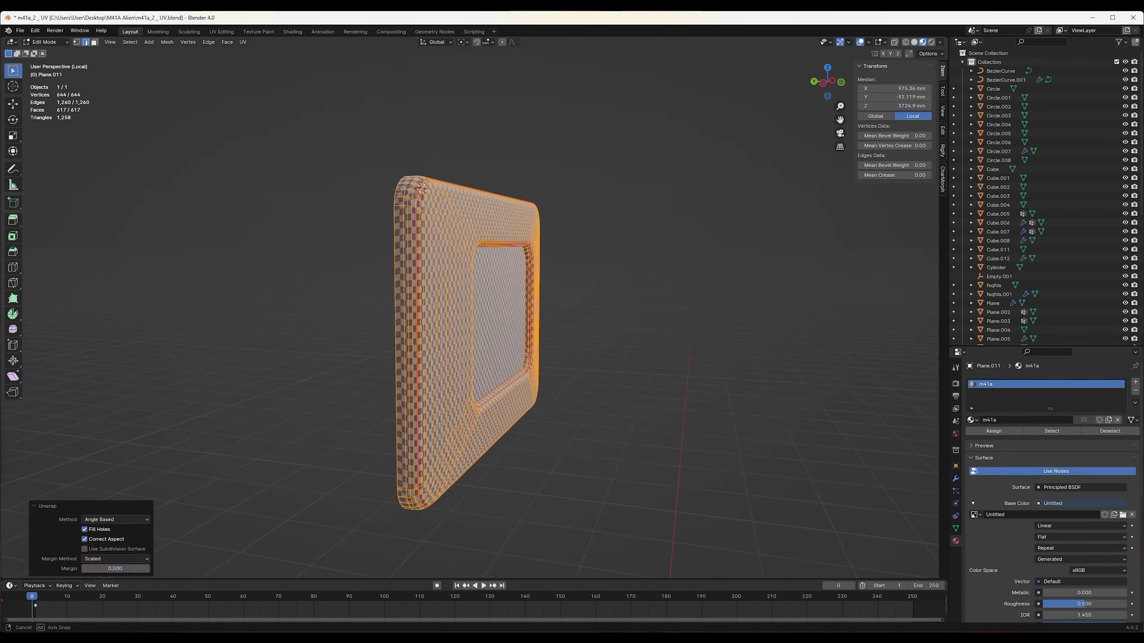
# Mark a seam along Plane.011's frame edge and unwrap the whole Cube.012 trigger-guard mesh
pyautogui.moveTo(469, 343); pyautogui.dragTo(558, 361, button='middle')
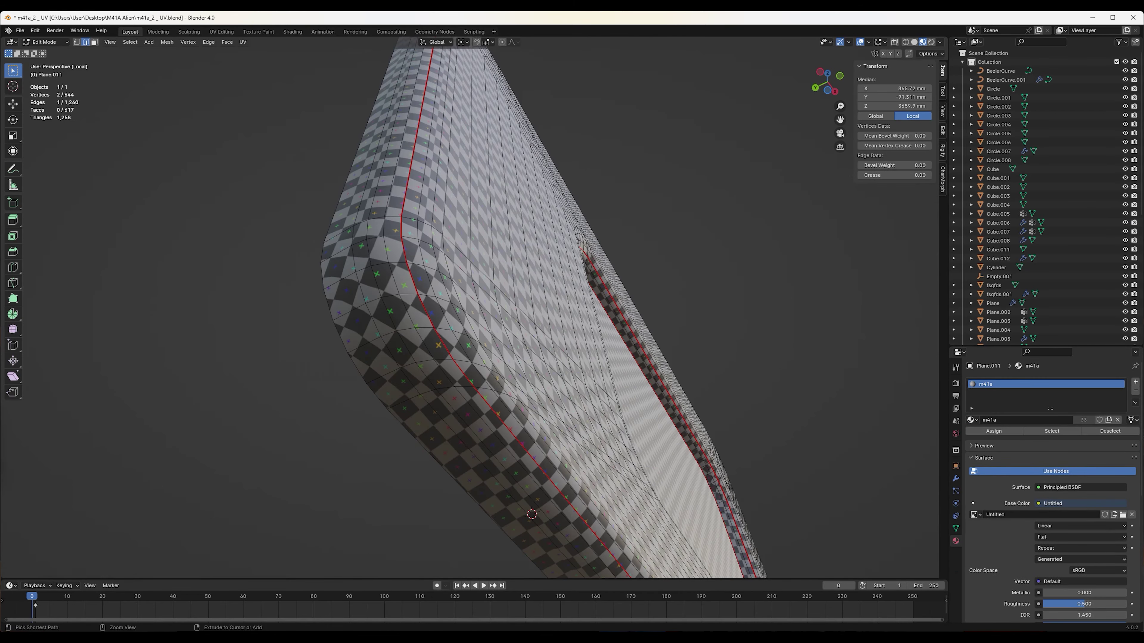
pyautogui.keyDown('ctrl'); pyautogui.keyDown('shift'); pyautogui.click(540, 316); pyautogui.keyUp('shift'); pyautogui.keyUp('ctrl')
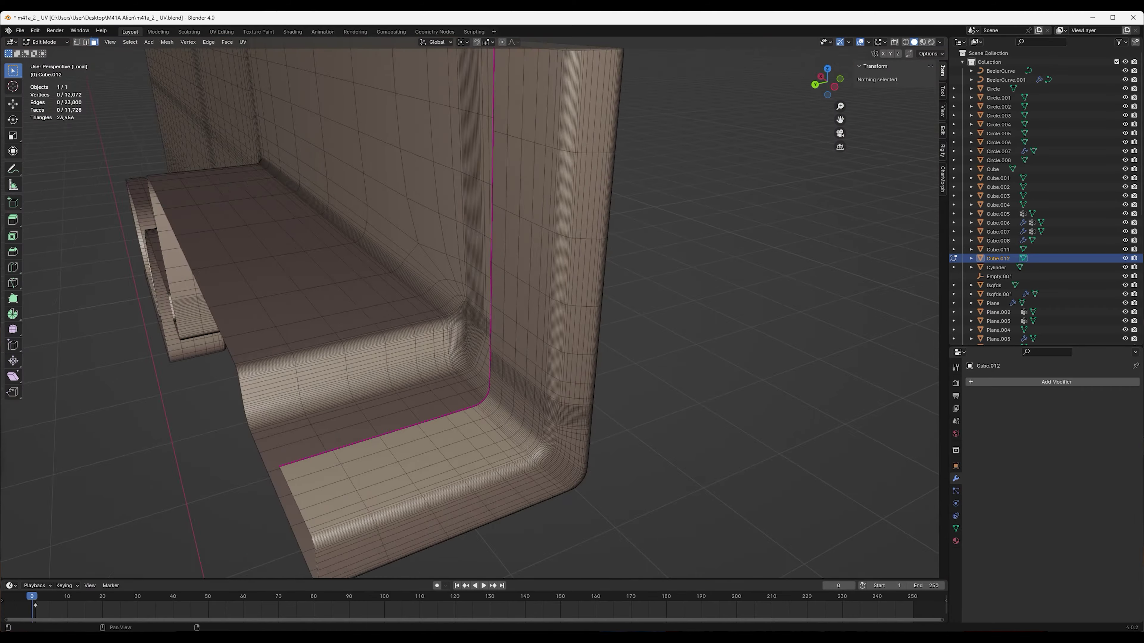
pyautogui.press('a')
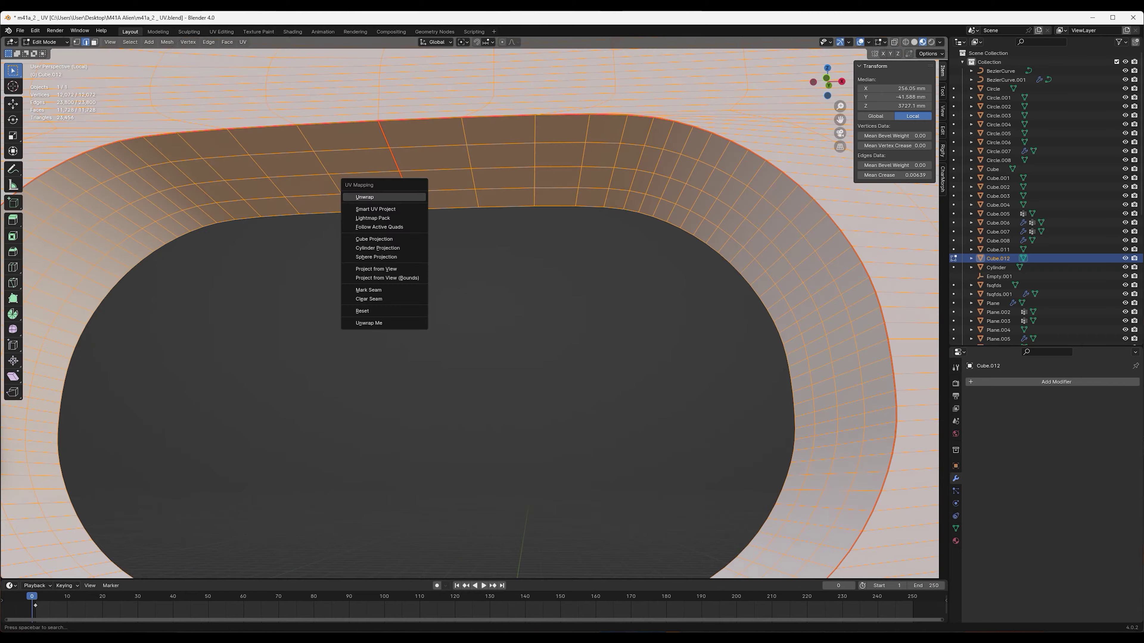
pyautogui.click(364, 197)
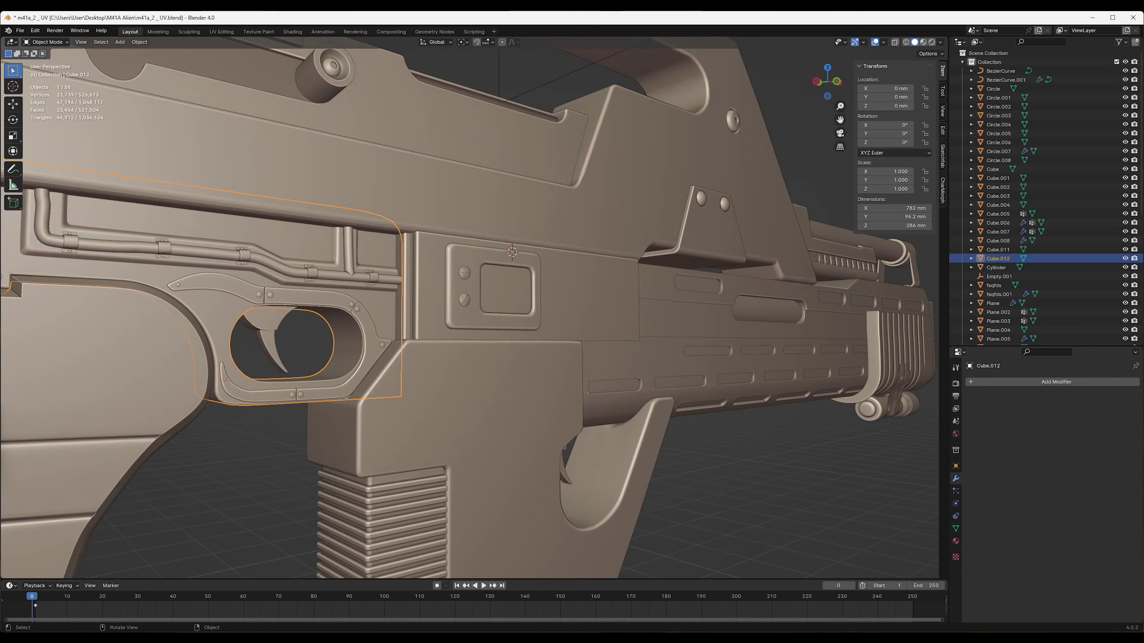
# Edit the ribbed Plane.009 part in face mode and select a long face for deletion
pyautogui.press('Tab')
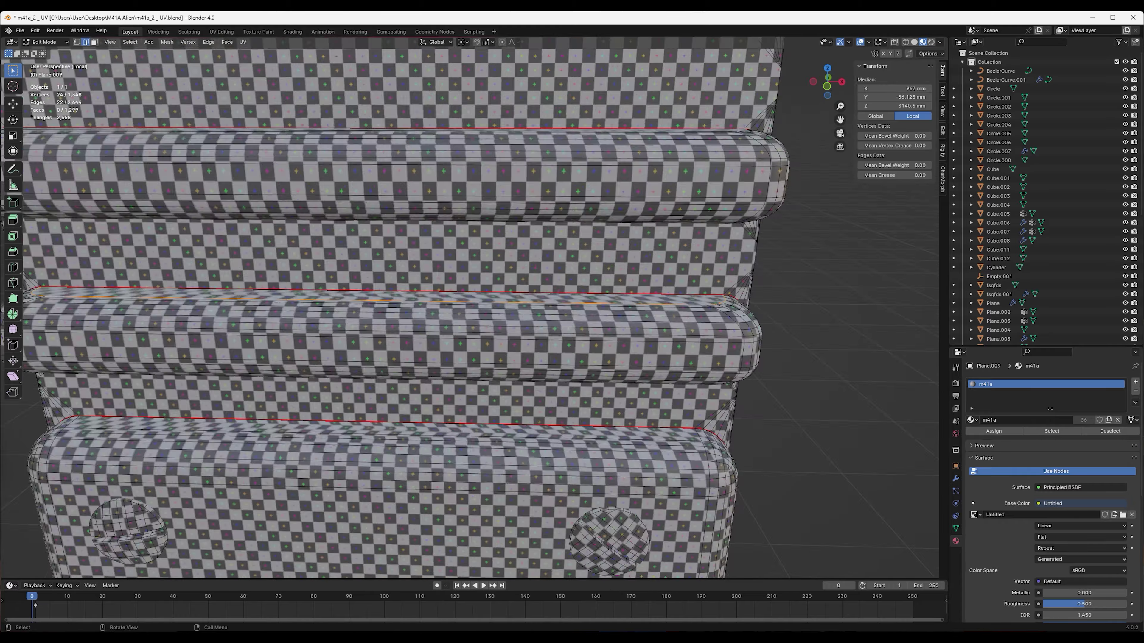
pyautogui.moveTo(450, 316)
pyautogui.mouseDown(button='middle')
pyautogui.moveTo(496, 293)
pyautogui.moveTo(451, 270)
pyautogui.mouseUp(button='middle')
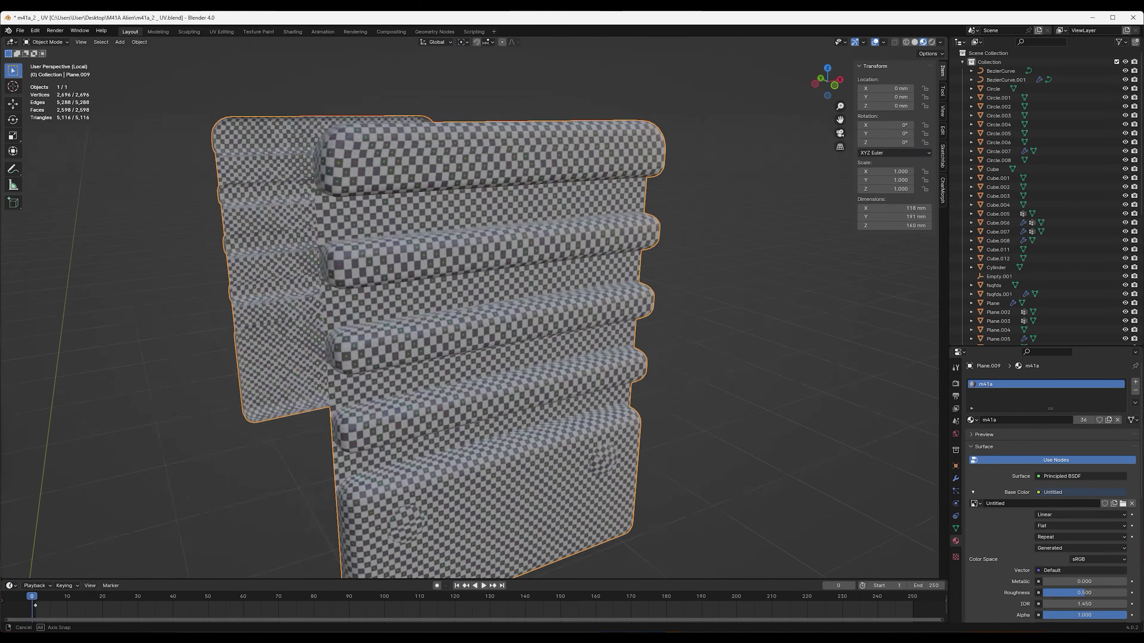
pyautogui.scroll(5, 187, 175)
pyautogui.press('3')
pyautogui.click(187, 176)
pyautogui.press('x')
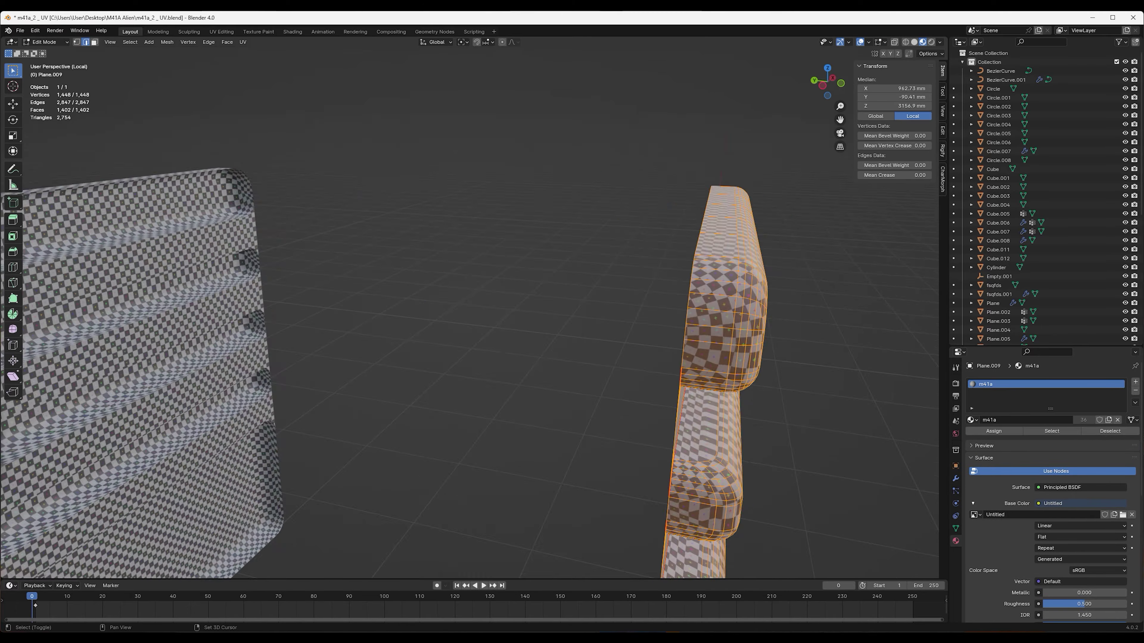
pyautogui.moveTo(450, 316); pyautogui.dragTo(518, 311, button='middle')
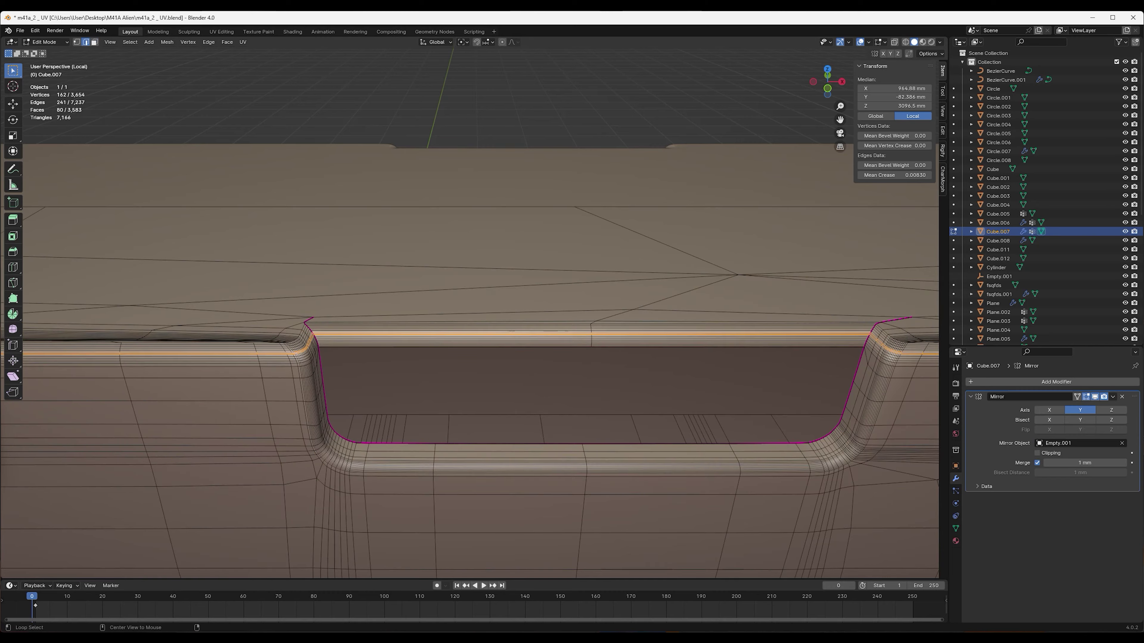
# Fill-select the faces of Cube.007's recess region along its edge
pyautogui.moveTo(495, 315); pyautogui.dragTo(585, 292, button='middle')
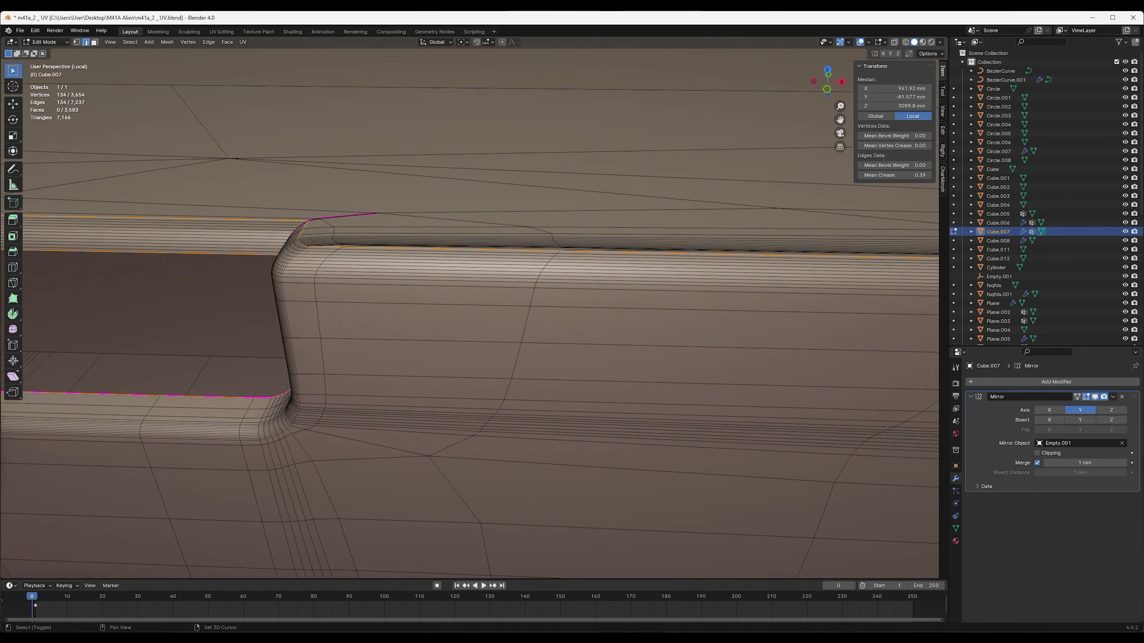
pyautogui.keyDown('ctrl'); pyautogui.keyDown('shift'); pyautogui.click(432, 316); pyautogui.keyUp('shift'); pyautogui.keyUp('ctrl')
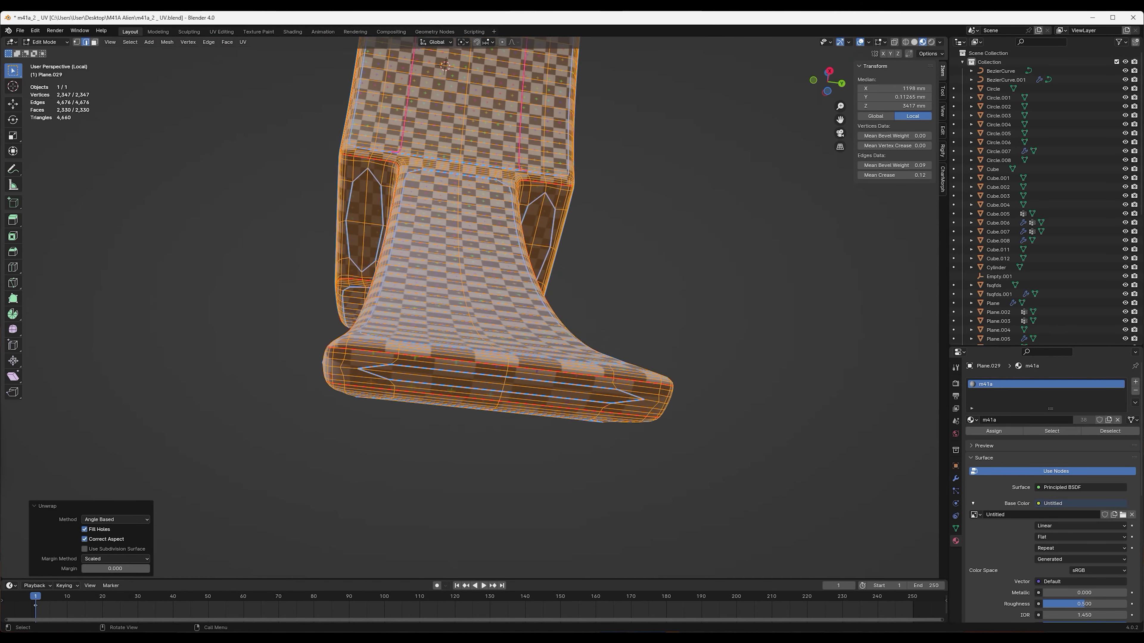
# Select all of Plane.029 and unwrap it along its seams
pyautogui.press('a')
pyautogui.press('u')
pyautogui.press('Return')
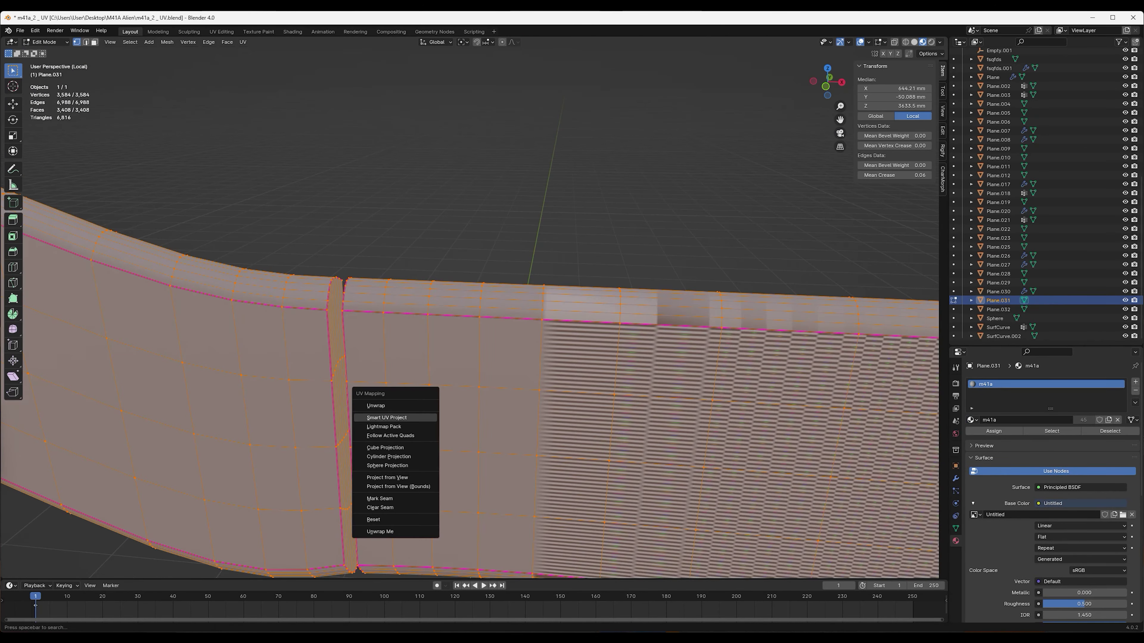
# Unwrap Plane.031, then show Plane.028's modifiers and select all its rivet vertices
pyautogui.press('Return')
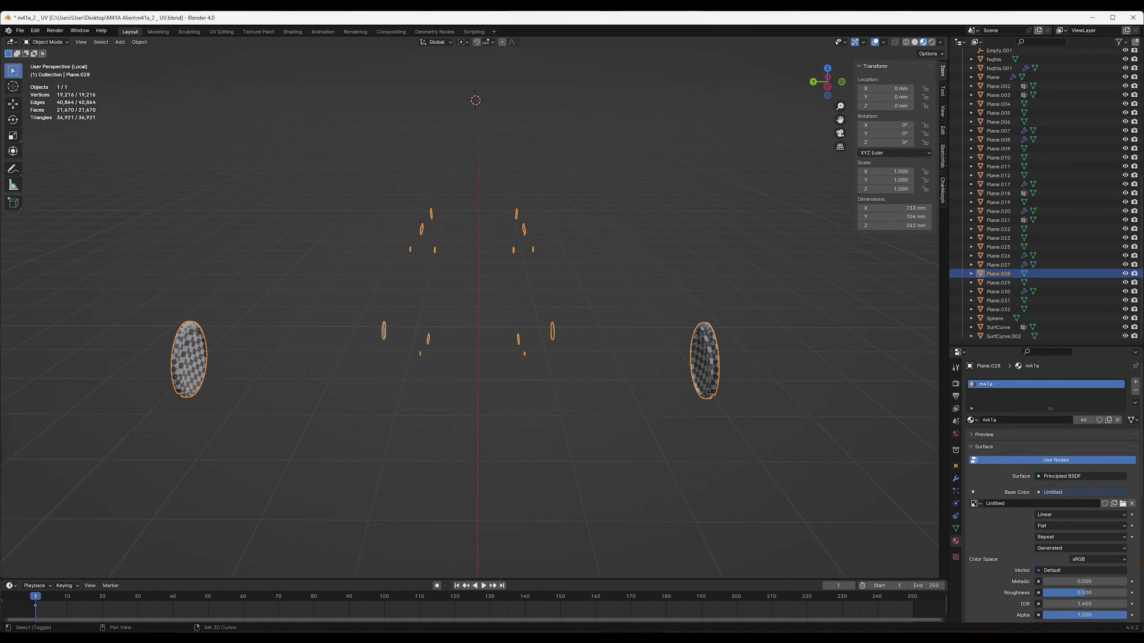
pyautogui.moveTo(473, 316); pyautogui.dragTo(517, 292, button='middle')
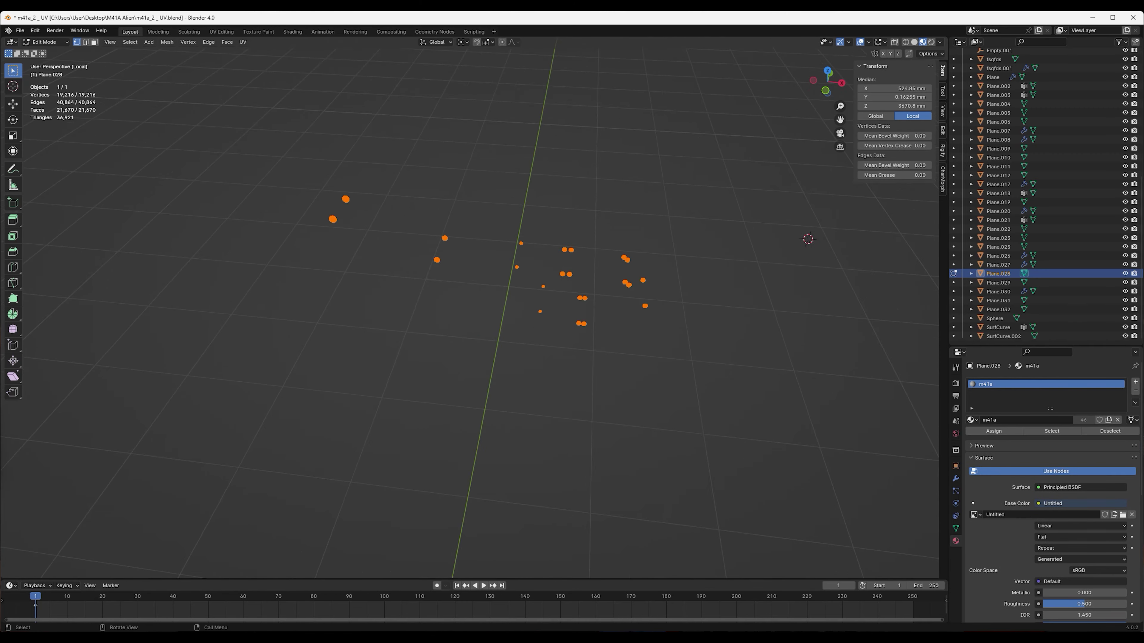
pyautogui.moveTo(473, 315); pyautogui.dragTo(518, 316, button='middle')
pyautogui.click(955, 479)
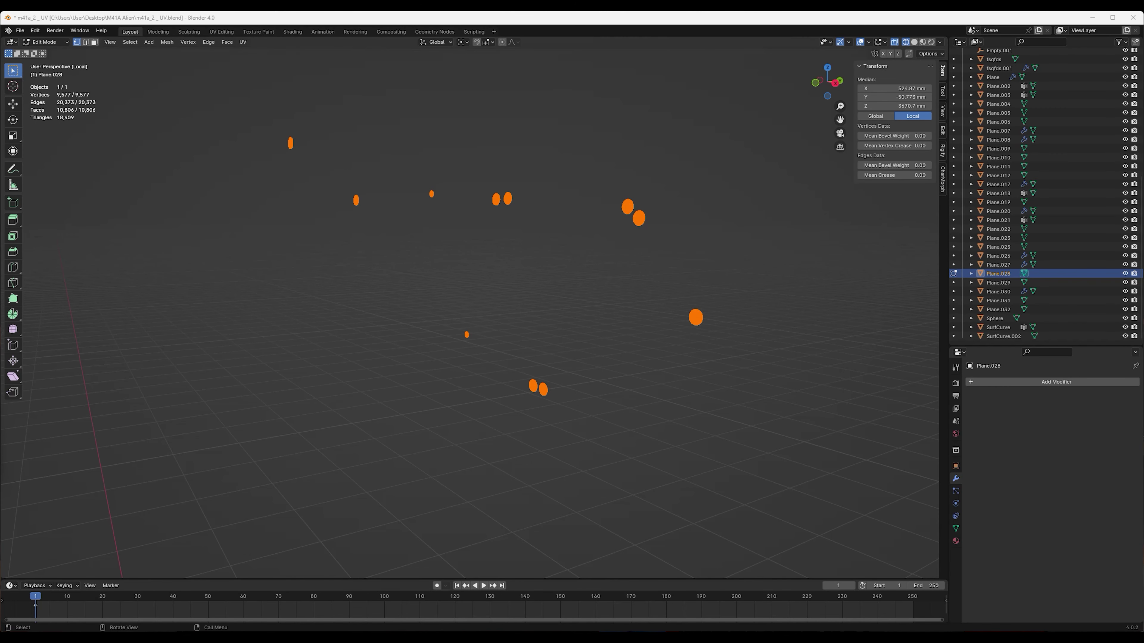
pyautogui.press('1')
pyautogui.press('a')
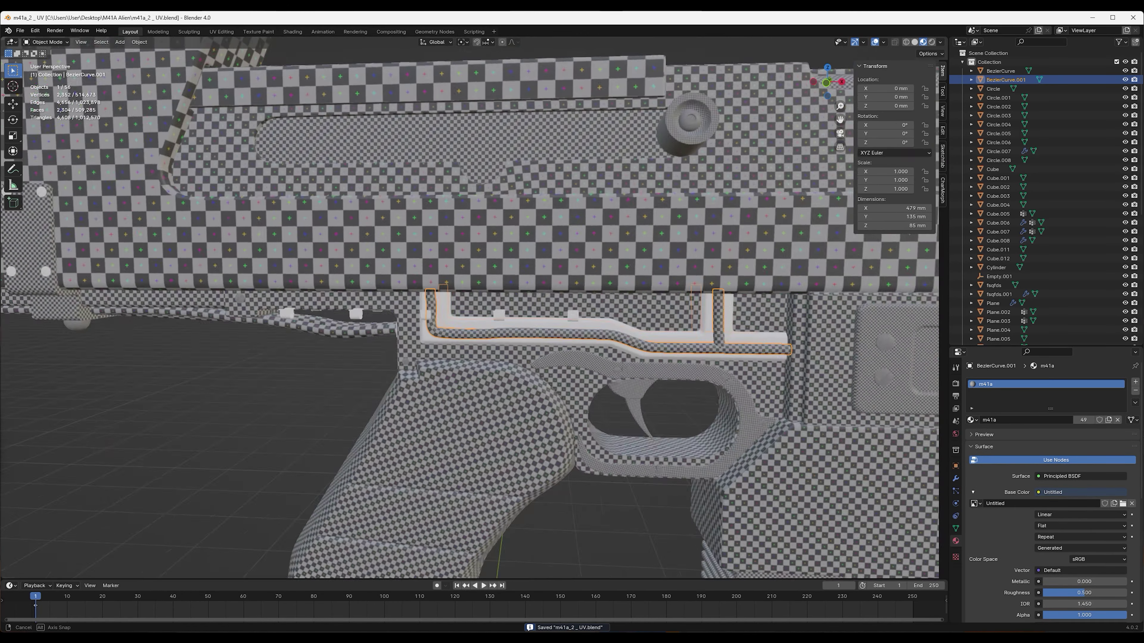
# Isolate the BezierCurve.001 pipes in local view and enter mesh editing
pyautogui.press('KP_Divide')
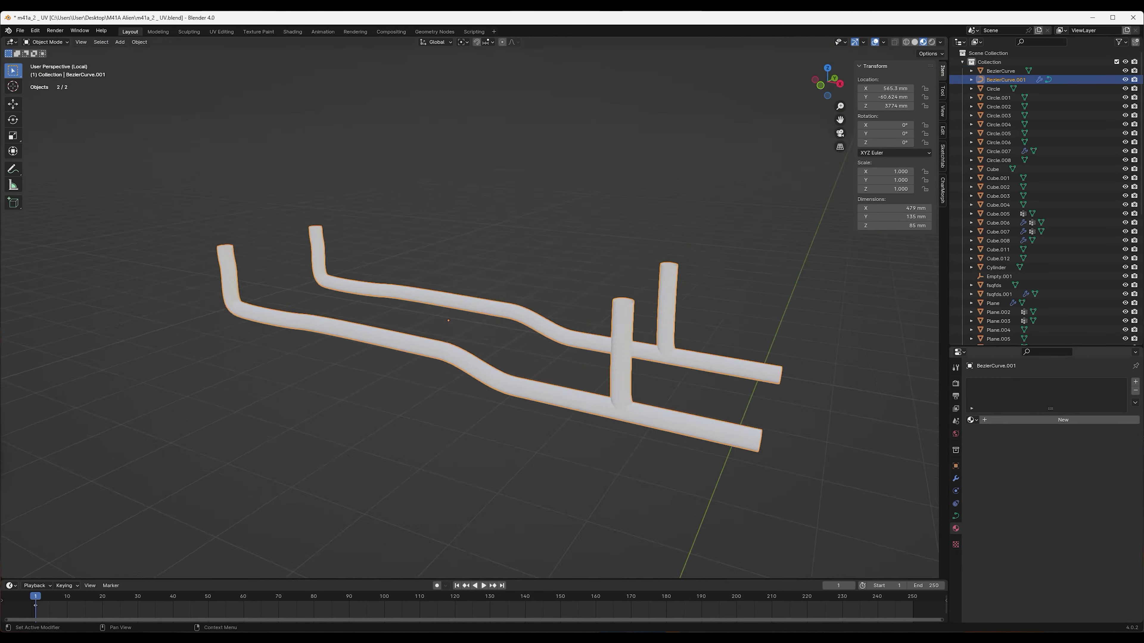
pyautogui.press('Tab')
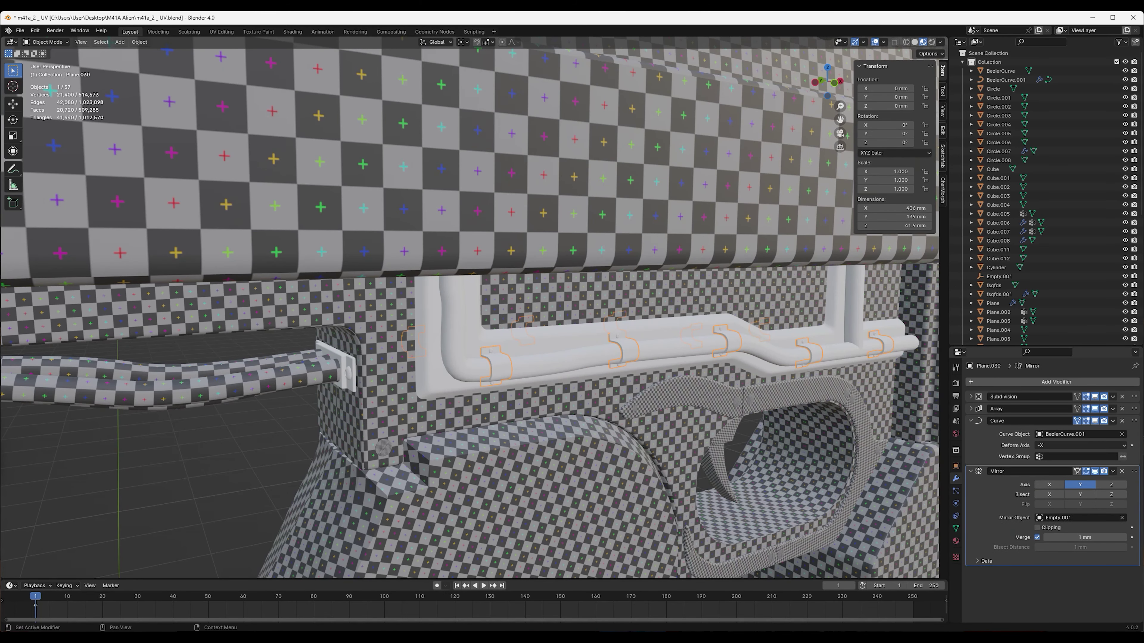
# Isolate the Plane.030 pipe clips in edit mode and bring up UV mapping options
pyautogui.press('KP_Divide')
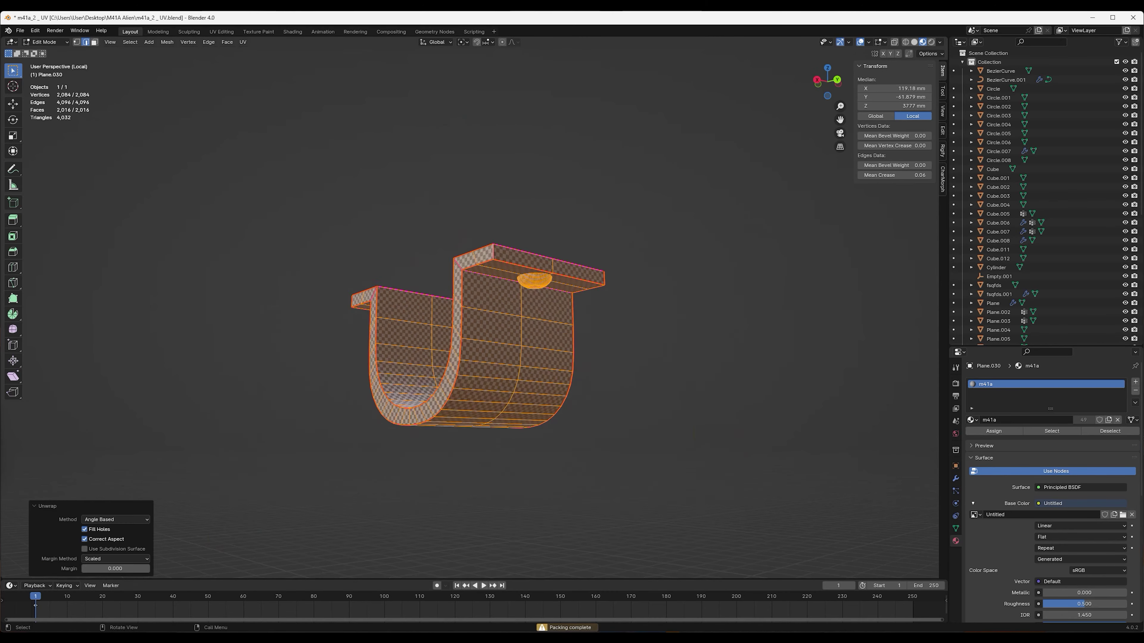
pyautogui.press('Tab')
pyautogui.press('u')
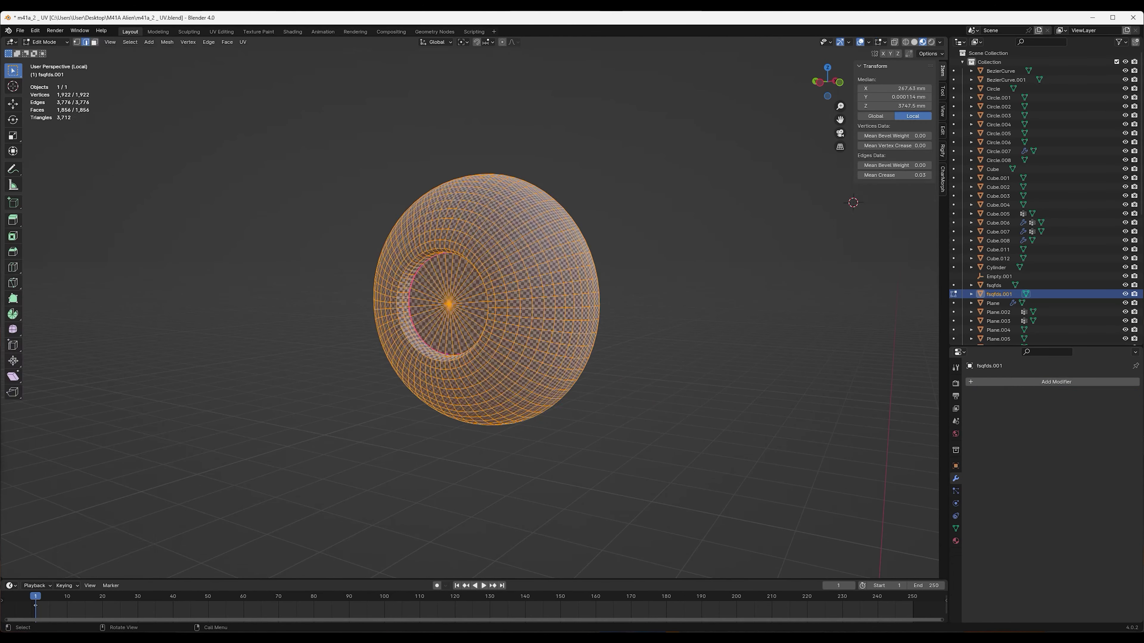
# Apply the disc modifiers and unwrap the Plane.008 discs, then show the full rifle
pyautogui.hotkey('ctrl', 'z')
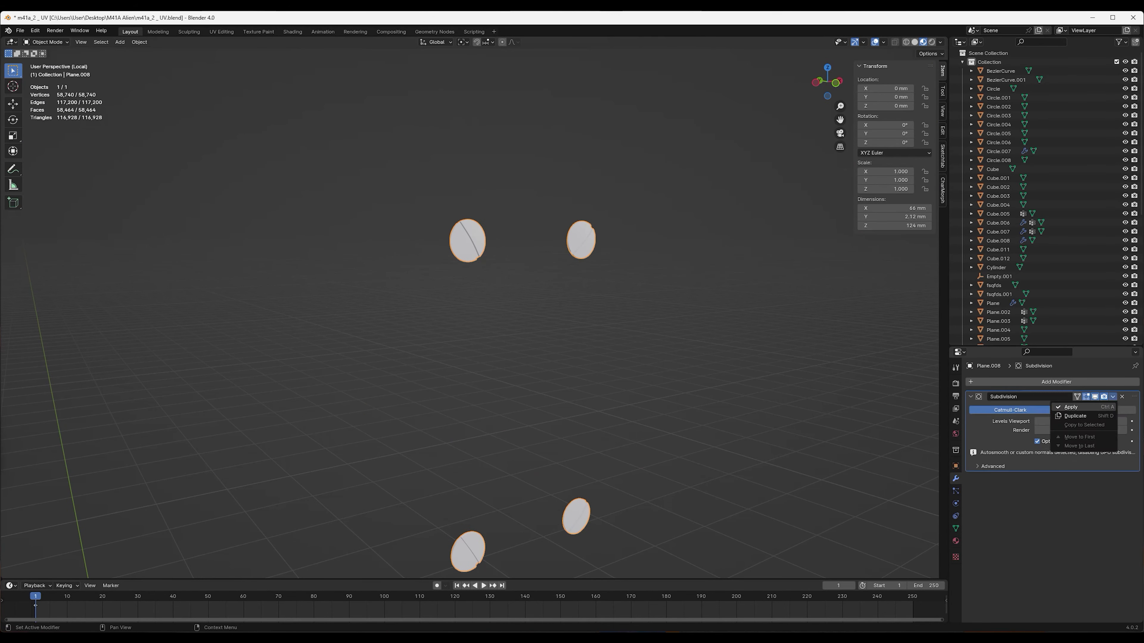
pyautogui.hotkey('ctrl', 'z')
pyautogui.press('u')
pyautogui.press('Return')
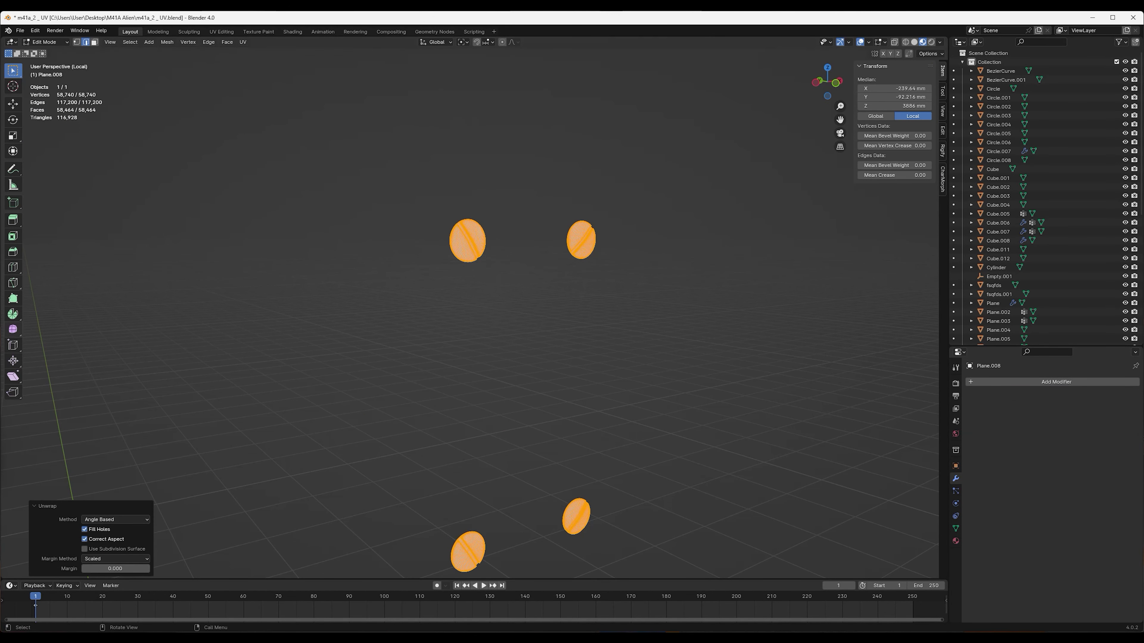
pyautogui.press('Tab')
pyautogui.press('KP_Divide')
# Make Circle.007 active, apply its WeightedNormal modifier, and isolate it for editing
pyautogui.click(1056, 382)
pyautogui.click(1018, 373)
pyautogui.hotkey('ctrl', 'z')
pyautogui.press('KP_Divide')
pyautogui.press('Tab')
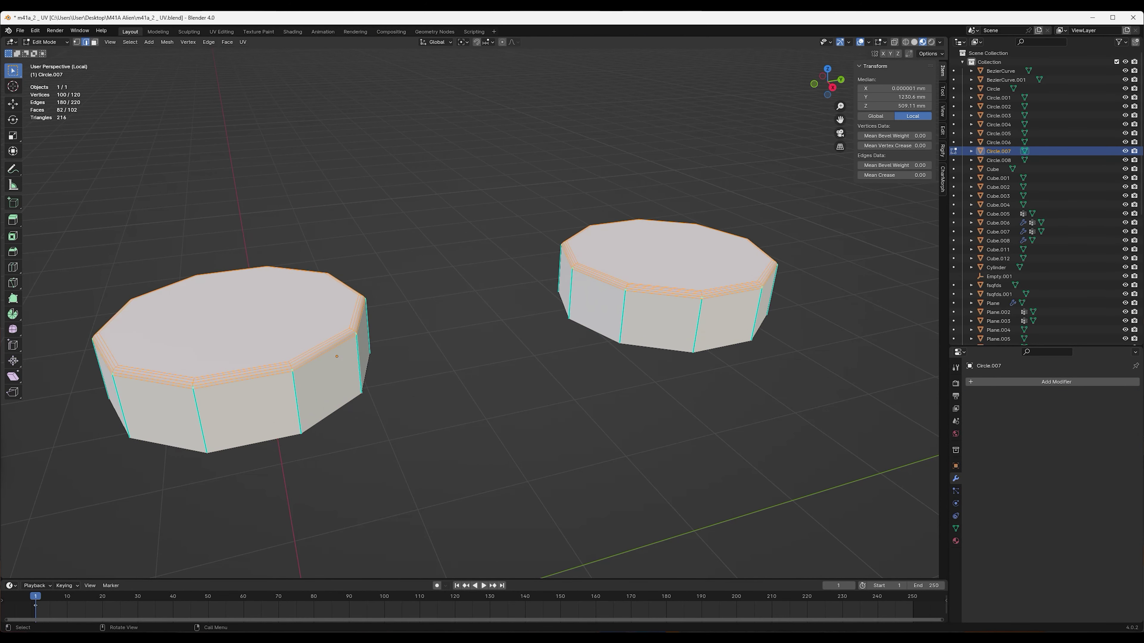
# Mark seams on Circle.007's top edge loop and unwrap the caps along them
pyautogui.press('u')
pyautogui.press('Return')
pyautogui.hotkey('ctrl', 'e')
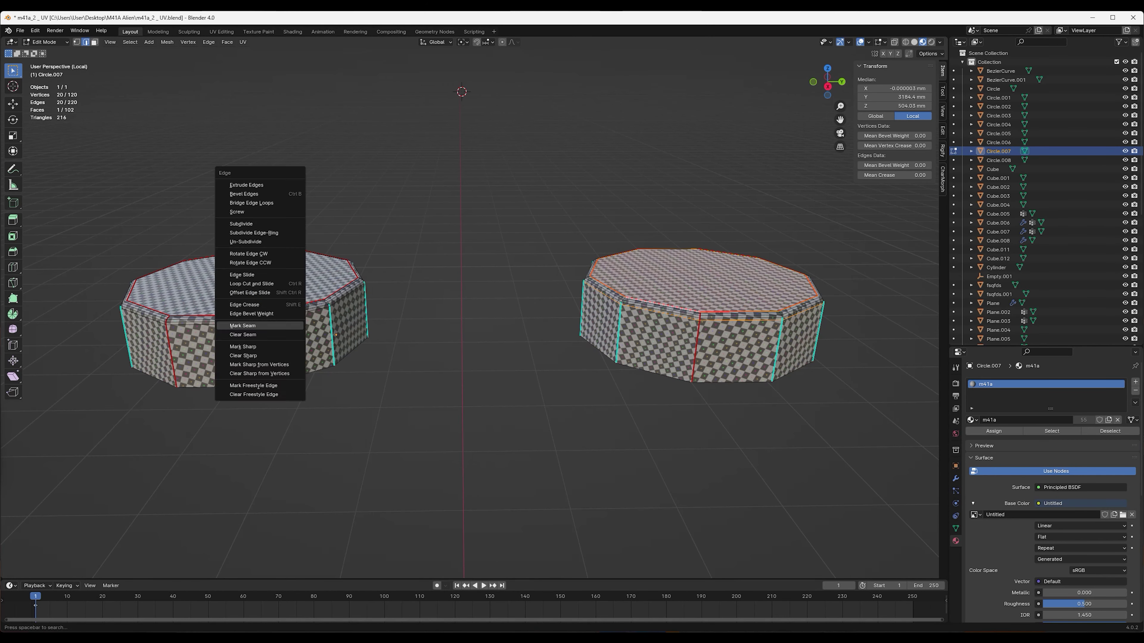
pyautogui.click(188, 305)
pyautogui.press('a')
pyautogui.press('u')
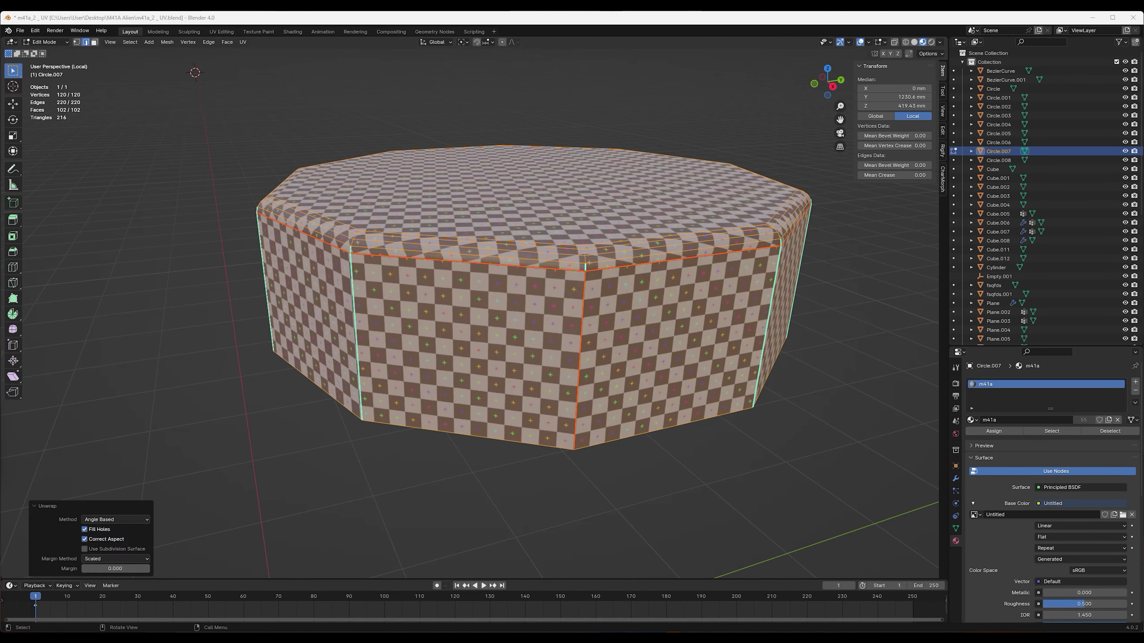
pyautogui.press('Tab')
pyautogui.press('KP_Divide')
# Unwrap Plane.026 and recalculate all normals to face outward
pyautogui.press('Tab')
pyautogui.press('a')
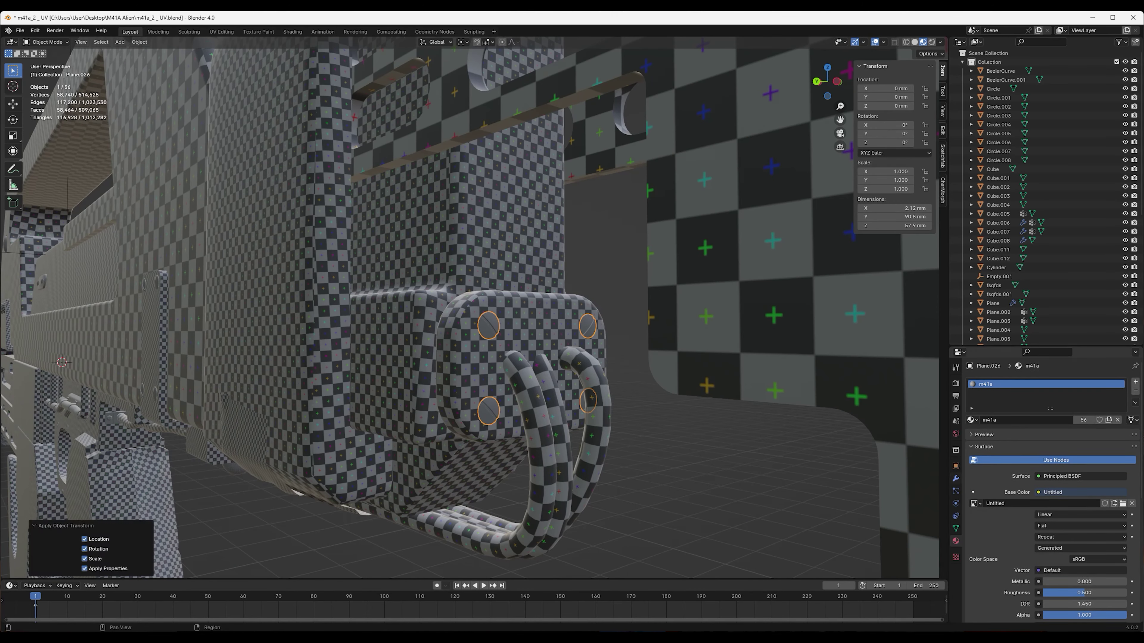
pyautogui.press('Return')
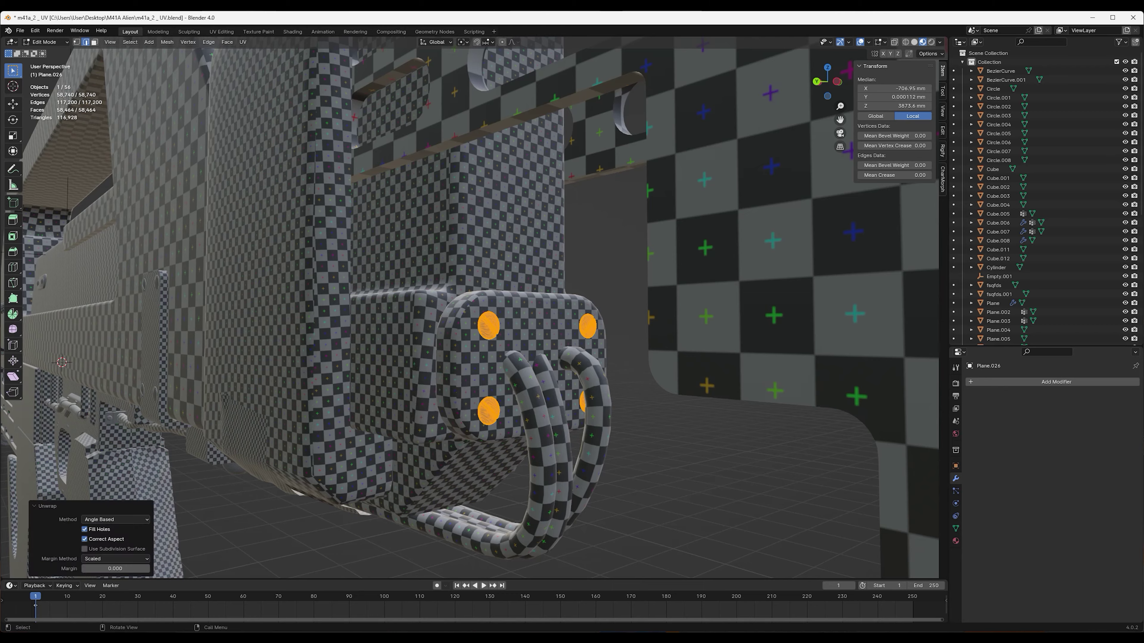
pyautogui.hotkey('shift', 'n')
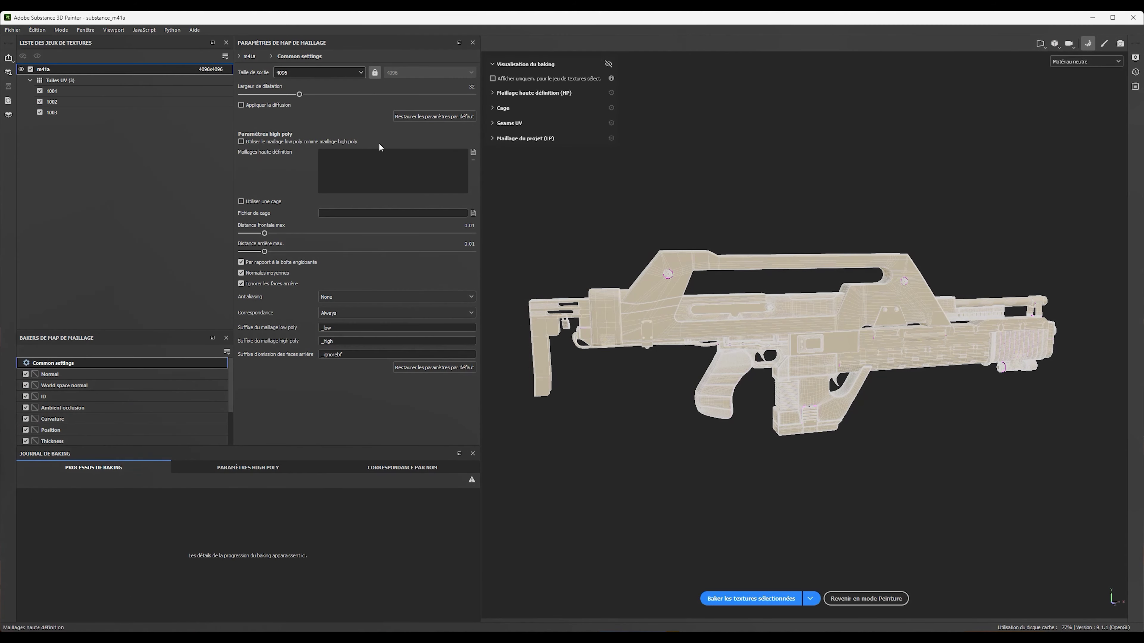
# Bake the selected m41a mesh maps across tiles 1001–1003
pyautogui.click(765, 598)
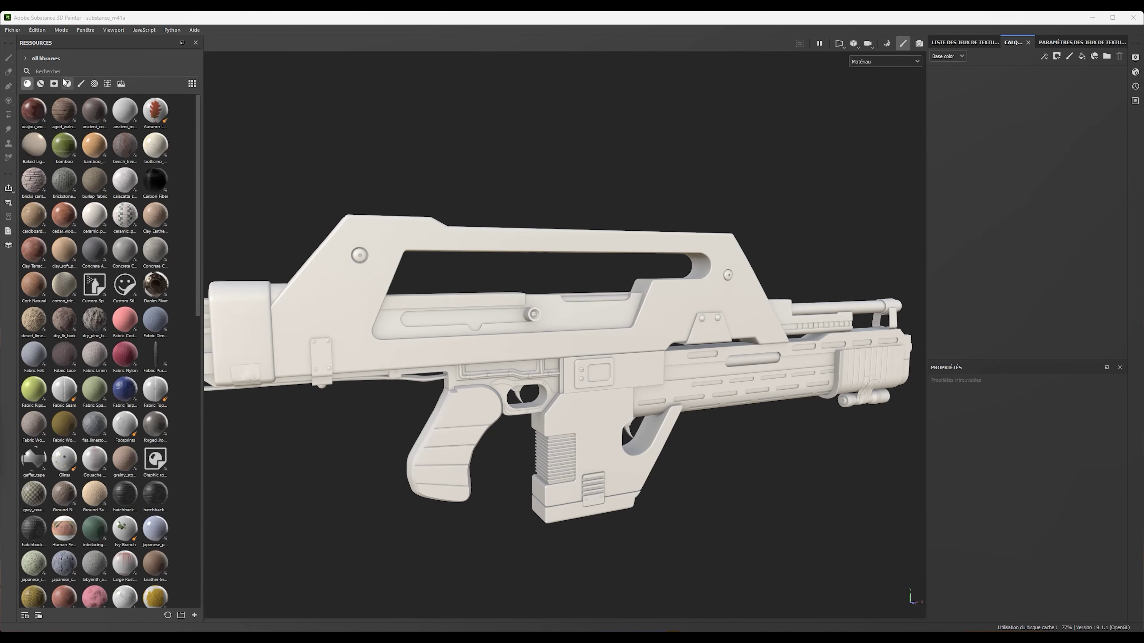
# Search 'plasticsteel', apply Steel Tank Painted, and add a black-masked folder Dossier 1 above it
pyautogui.write('plastic')
pyautogui.write('steel')
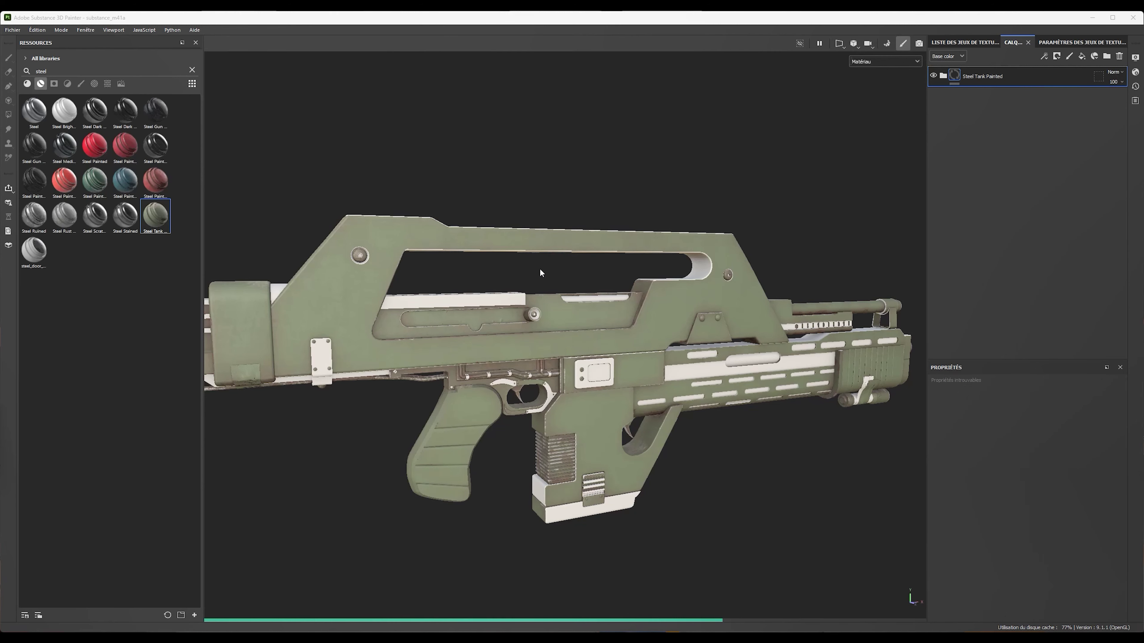
pyautogui.scroll(2, 505, 270)
pyautogui.rightClick(982, 76)
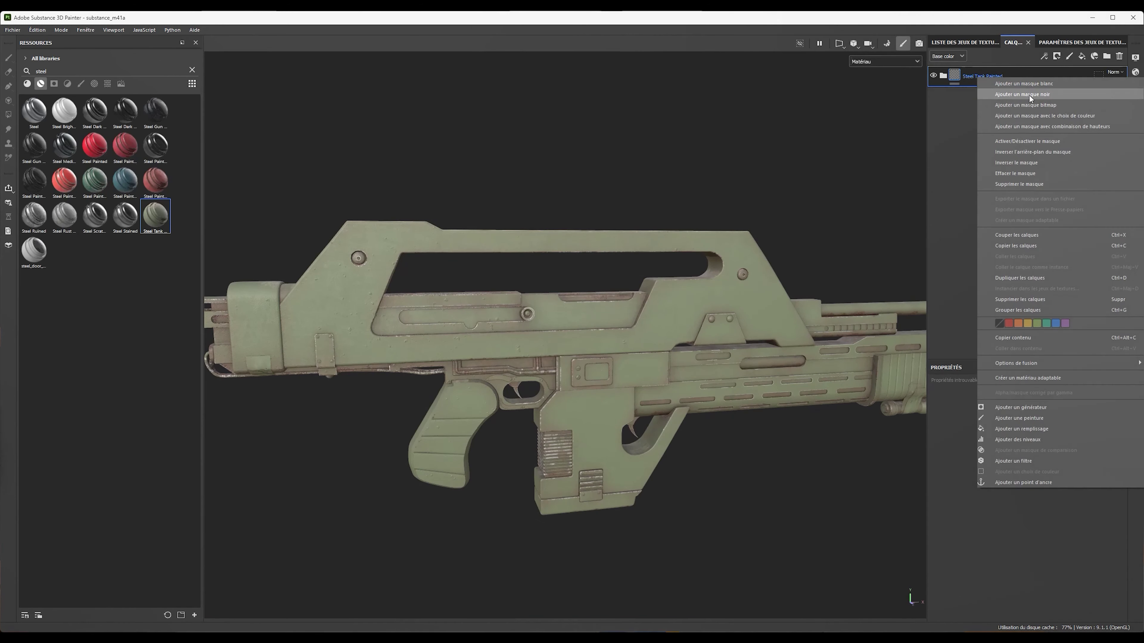
pyautogui.click(991, 103)
pyautogui.rightClick(986, 77)
pyautogui.click(991, 103)
pyautogui.click(1076, 42)
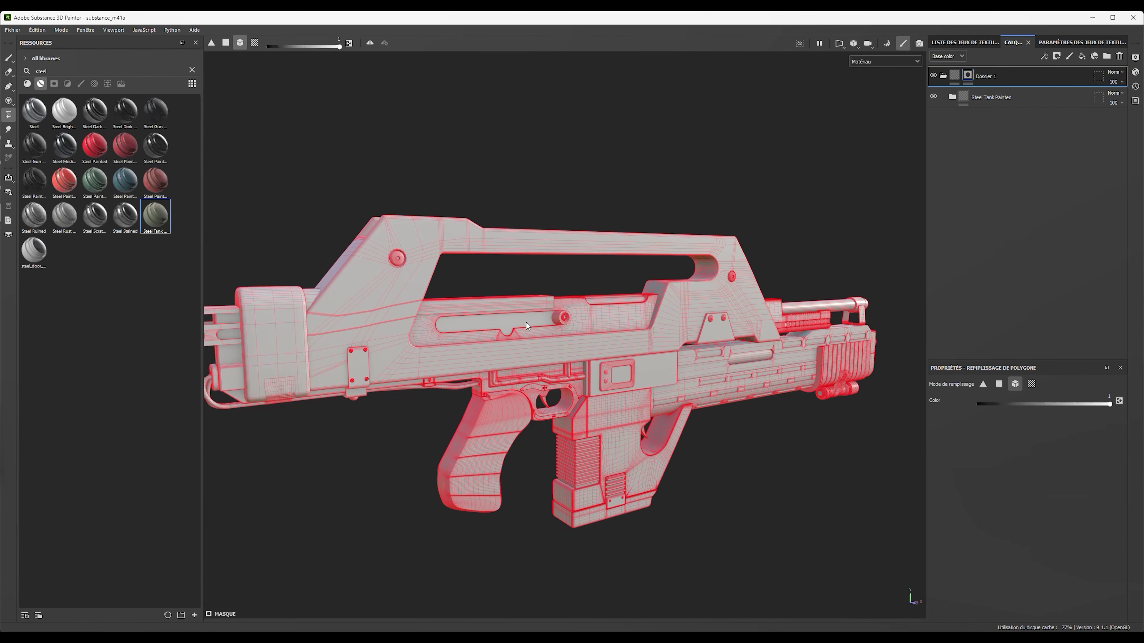
# Lighten the olive base to a greyer tone and try a Finish Grainy filter at 0.01
pyautogui.click(613, 410)
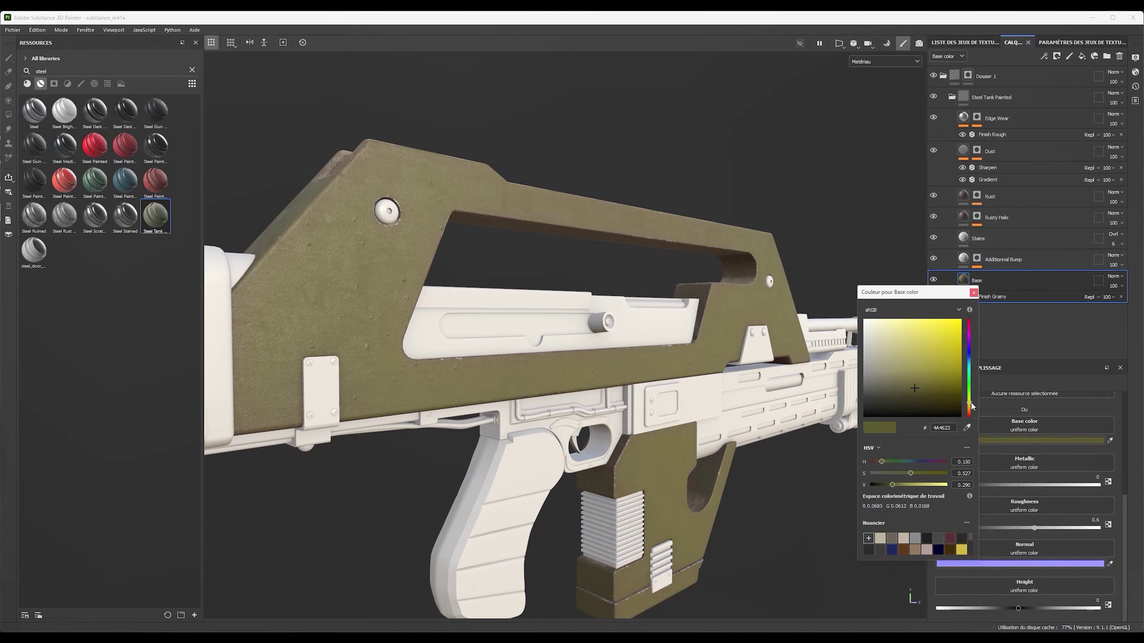
pyautogui.moveTo(912, 390); pyautogui.dragTo(885, 383)
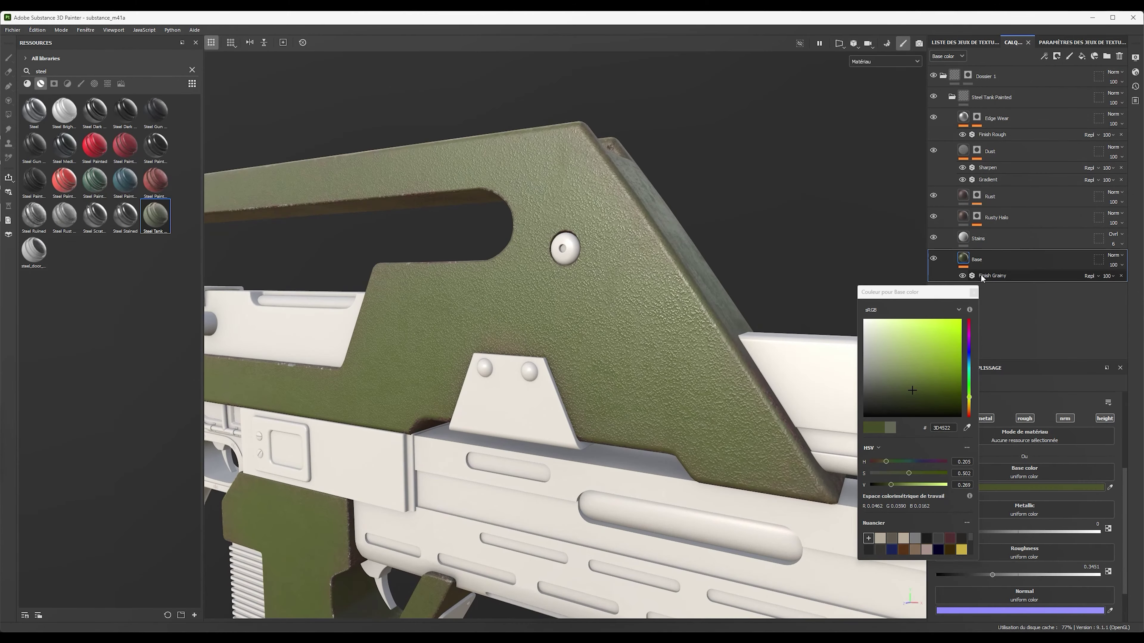
pyautogui.click(962, 276)
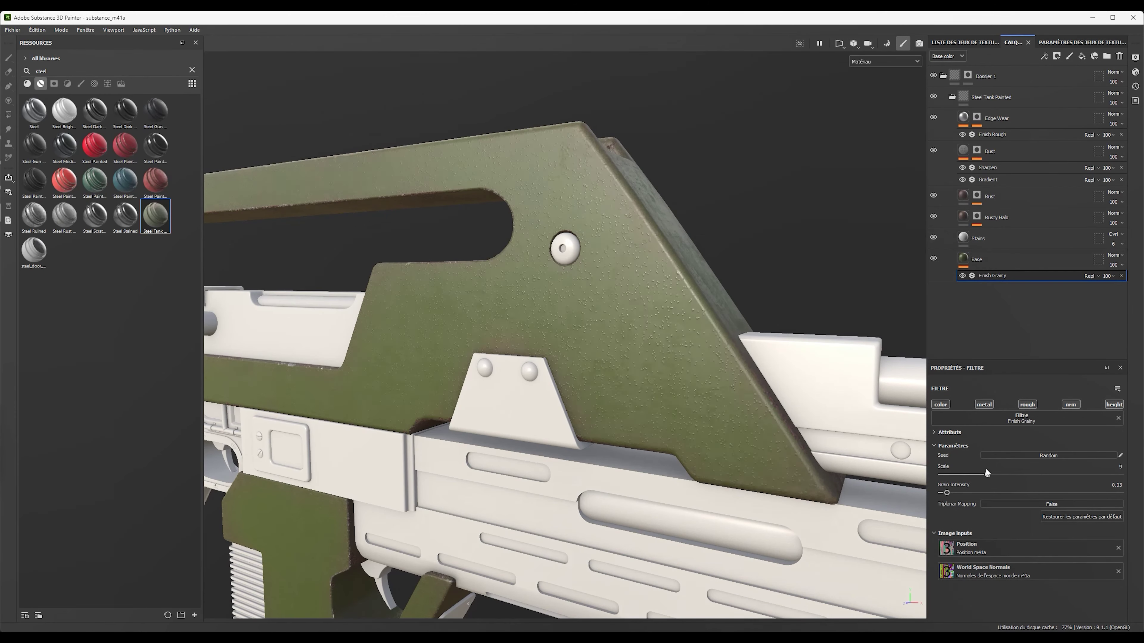
pyautogui.moveTo(959, 493); pyautogui.dragTo(942, 493)
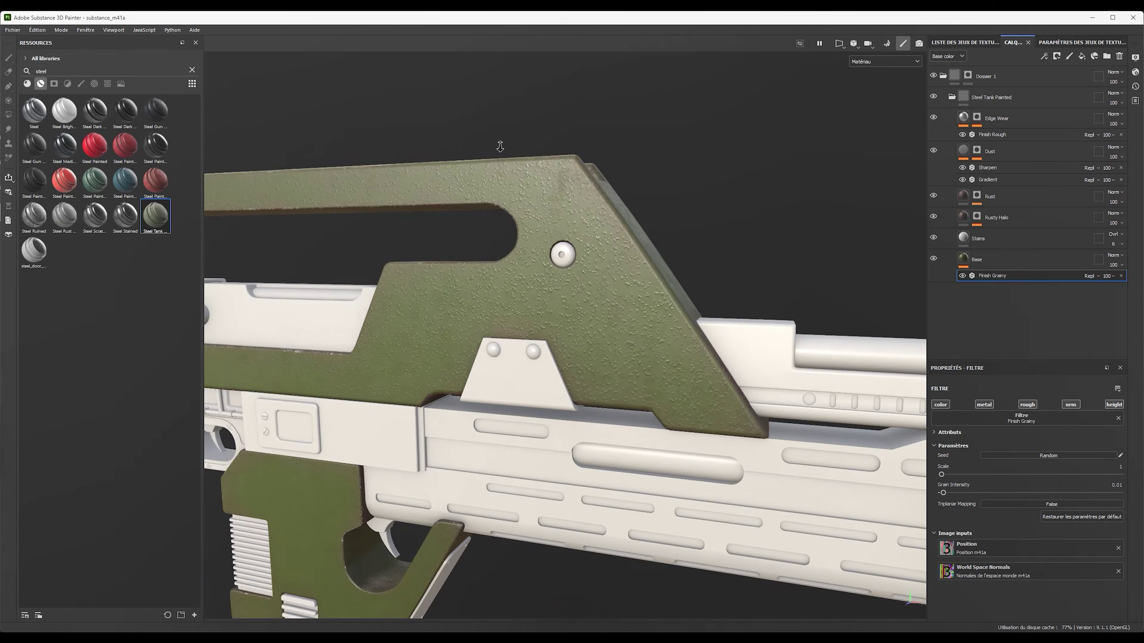
# Delete the Finish Grainy filter and remove the Rust and Rusty Halo layers
pyautogui.press('Delete')
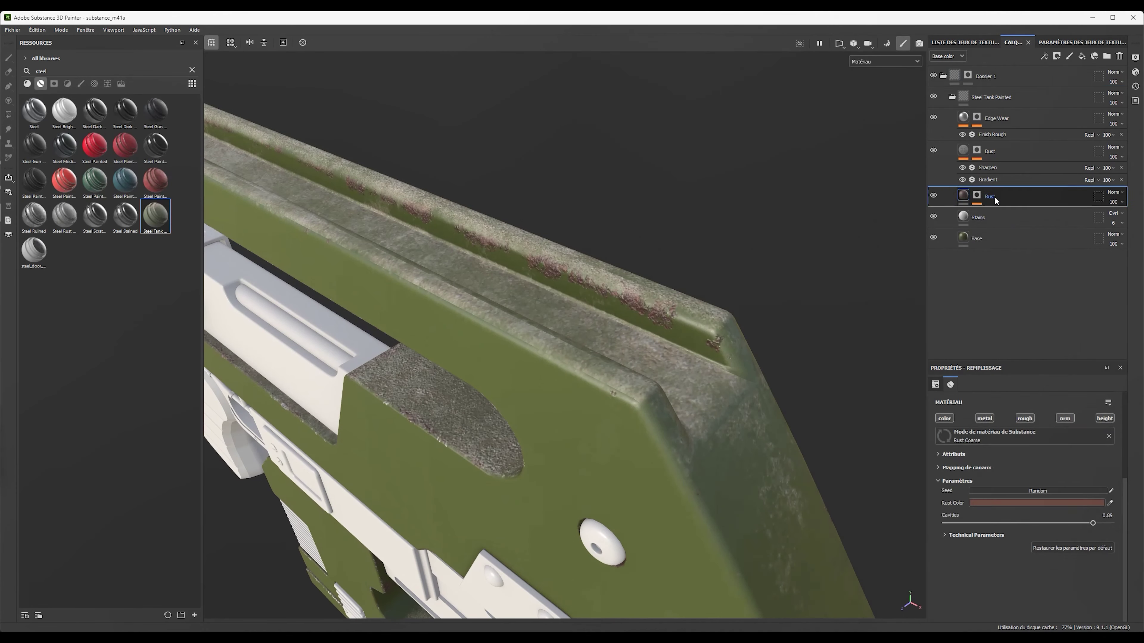
pyautogui.moveTo(991, 196); pyautogui.dragTo(986, 76)
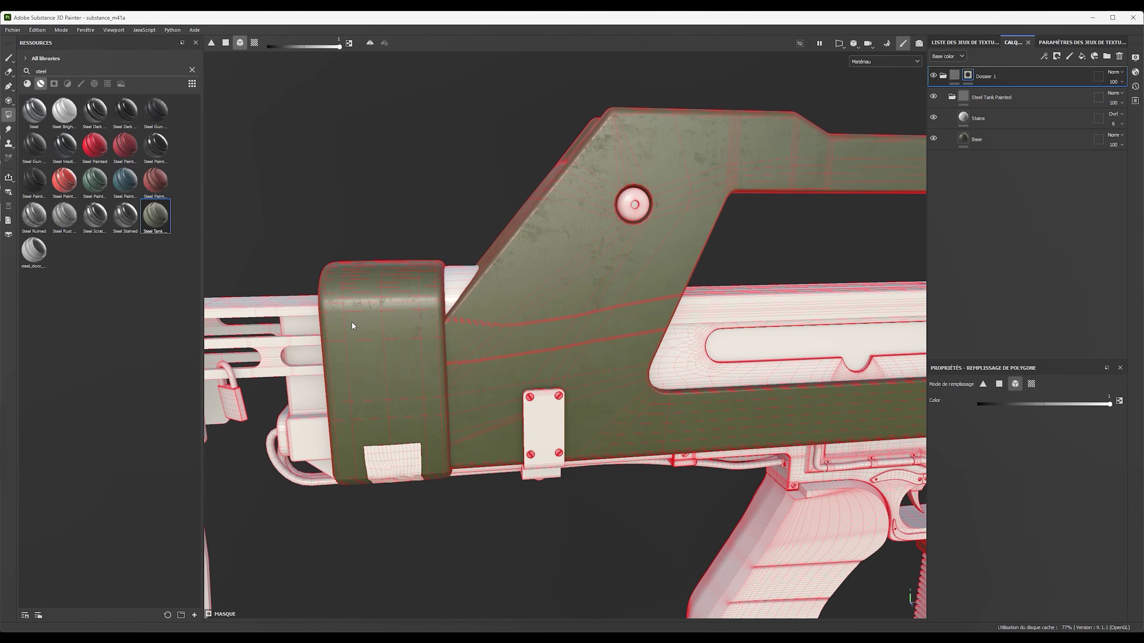
pyautogui.keyDown('alt'); pyautogui.moveTo(351, 321); pyautogui.dragTo(596, 391); pyautogui.keyUp('alt')
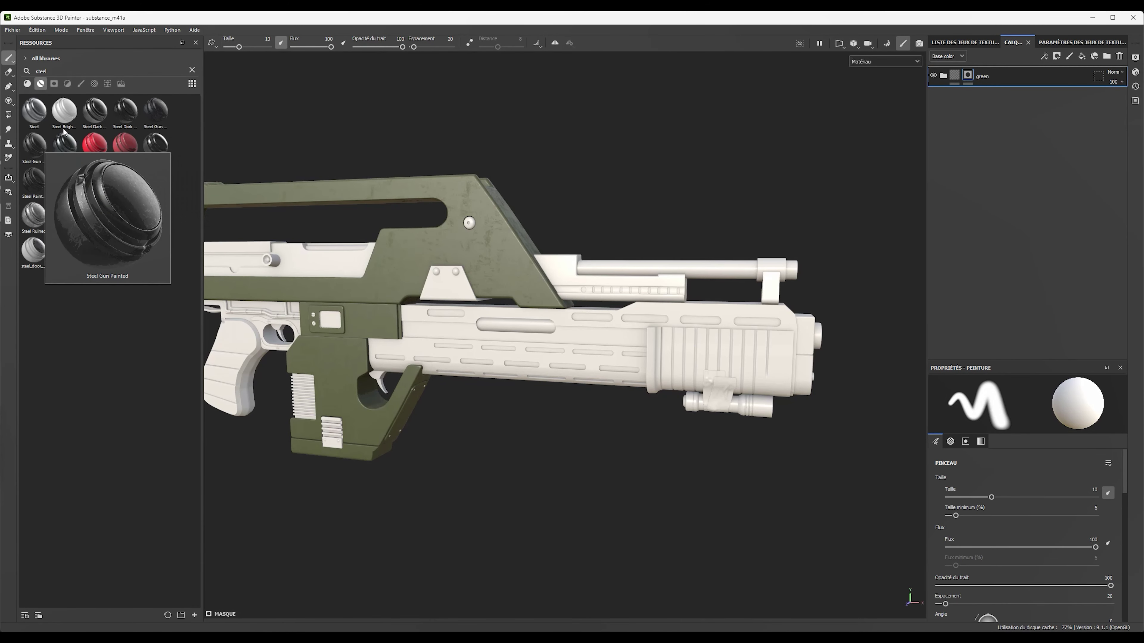
# Add Steel Gun Painted in a masked folder and fill its mask on the gun's front end
pyautogui.moveTo(33, 146); pyautogui.dragTo(1019, 135)
pyautogui.hotkey('ctrl', 'g')
pyautogui.click(8, 115)
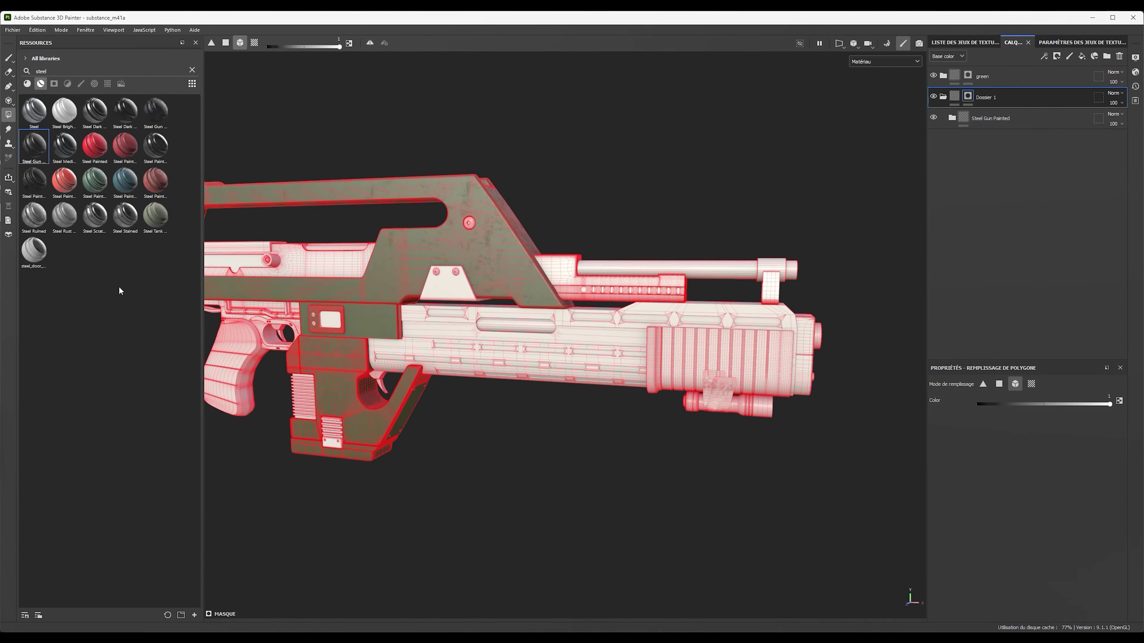
pyautogui.scroll(5, 680, 284)
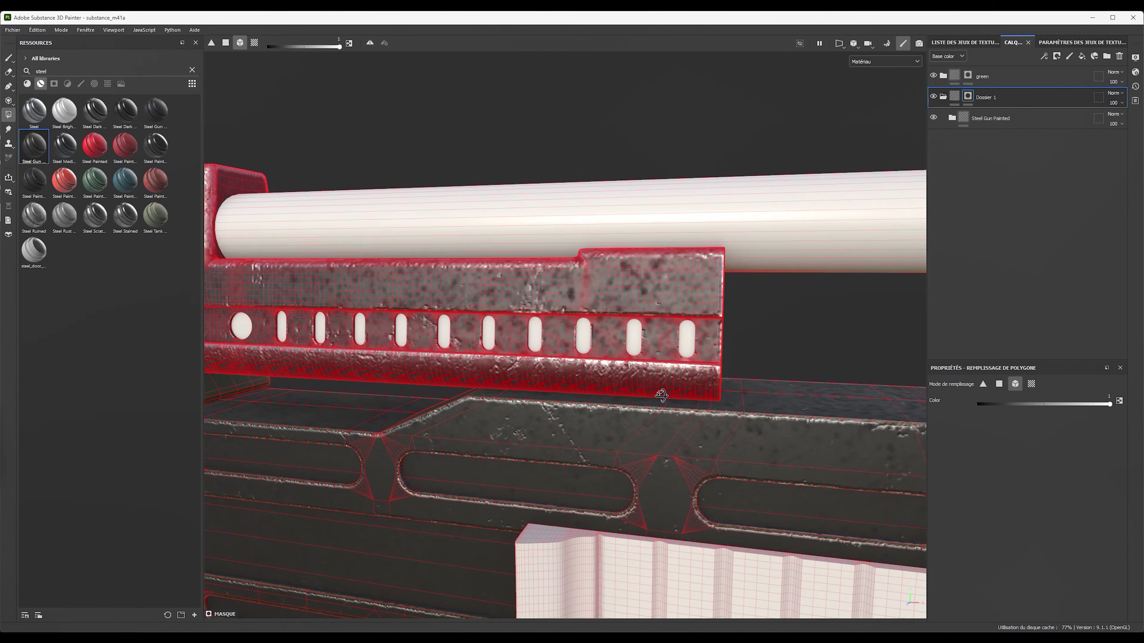
pyautogui.moveTo(679, 284)
pyautogui.keyDown('alt'); pyautogui.mouseDown()
pyautogui.moveTo(556, 342)
pyautogui.moveTo(495, 315)
pyautogui.mouseUp(); pyautogui.keyUp('alt')
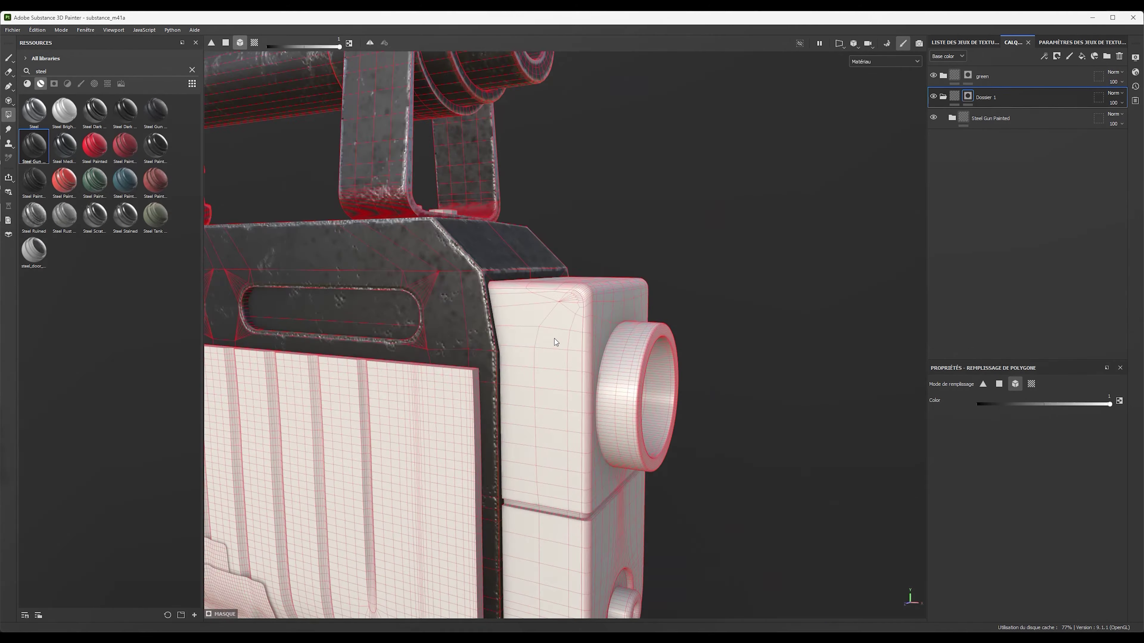
pyautogui.scroll(-5, 556, 342)
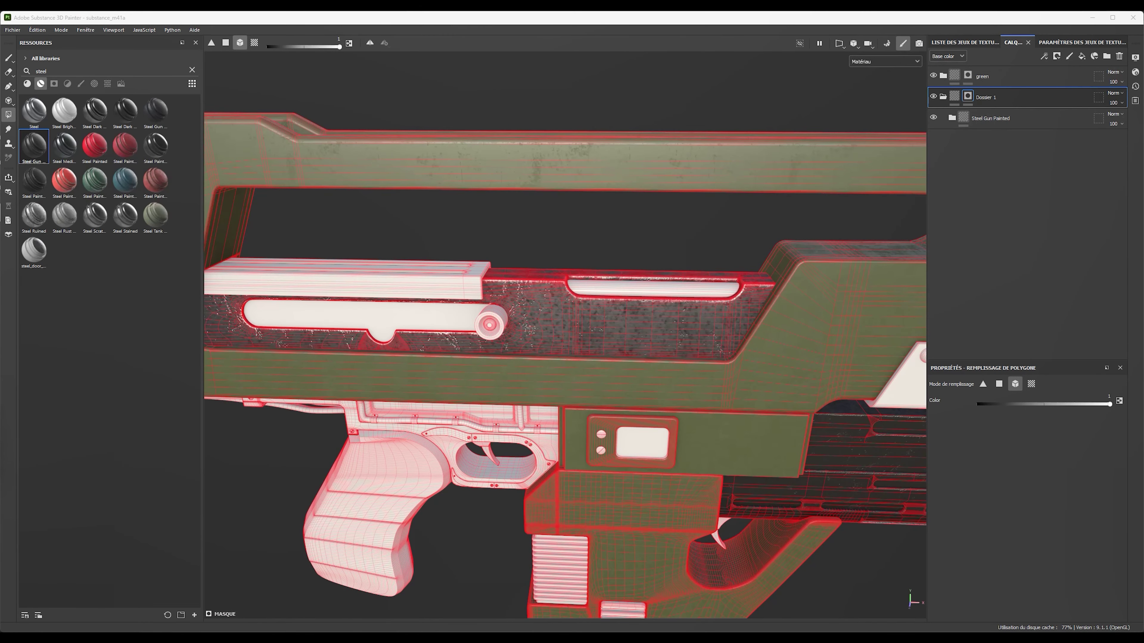
pyautogui.press('1')
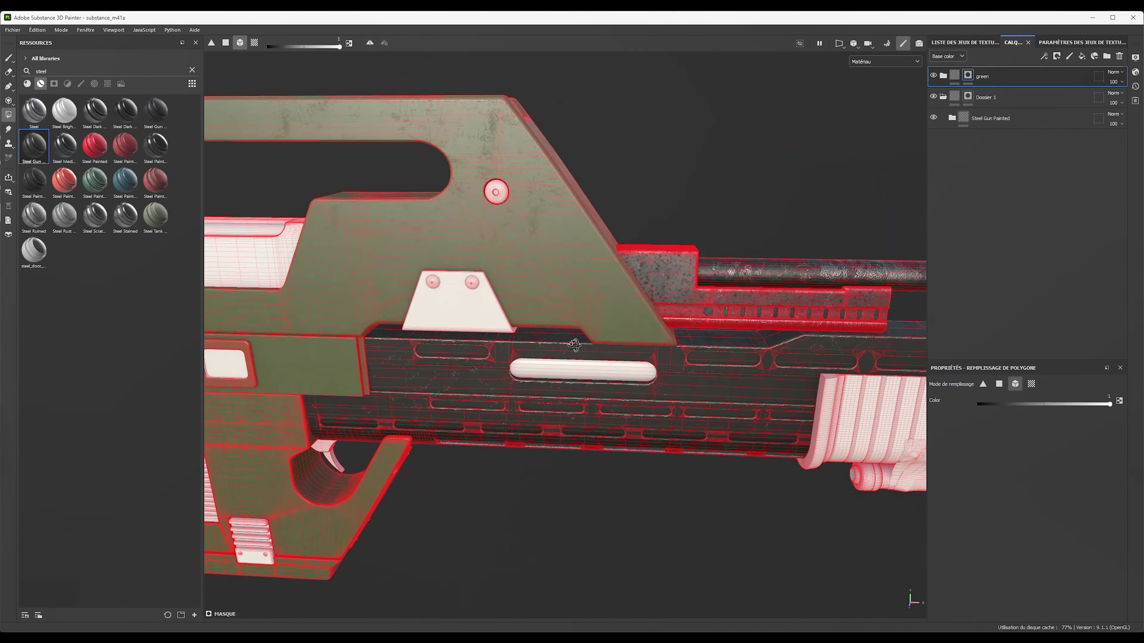
pyautogui.keyDown('alt'); pyautogui.moveTo(536, 302); pyautogui.dragTo(595, 427); pyautogui.keyUp('alt')
# Polygon-fill Dossier 1's mask on the upper rail, then add Plastic Glossy as a layer
pyautogui.click(952, 117)
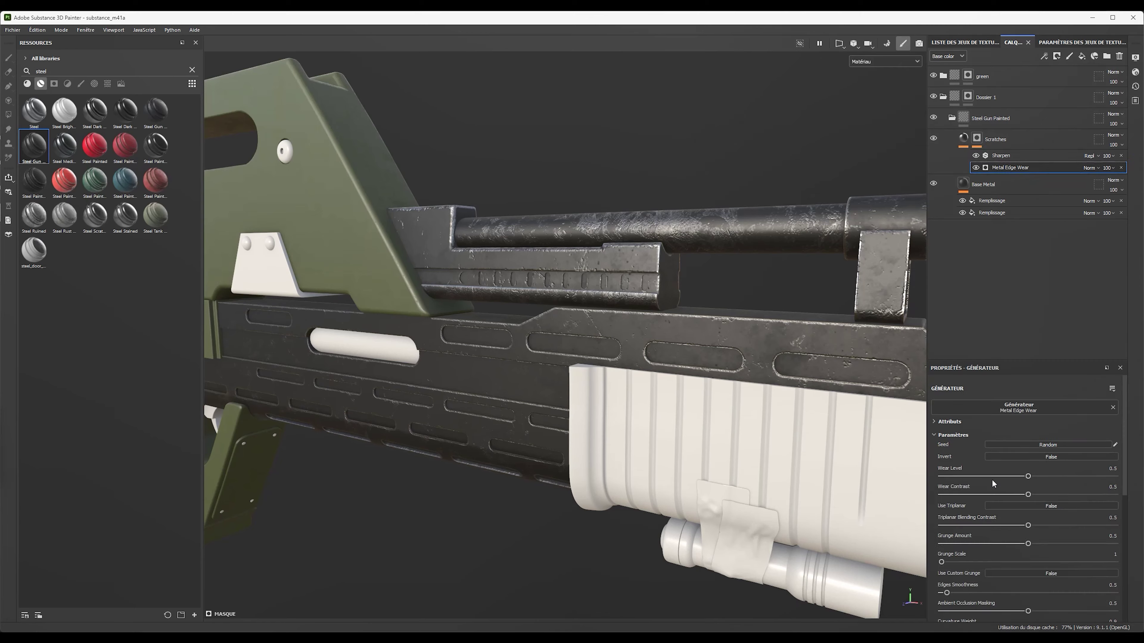
pyautogui.click(991, 201)
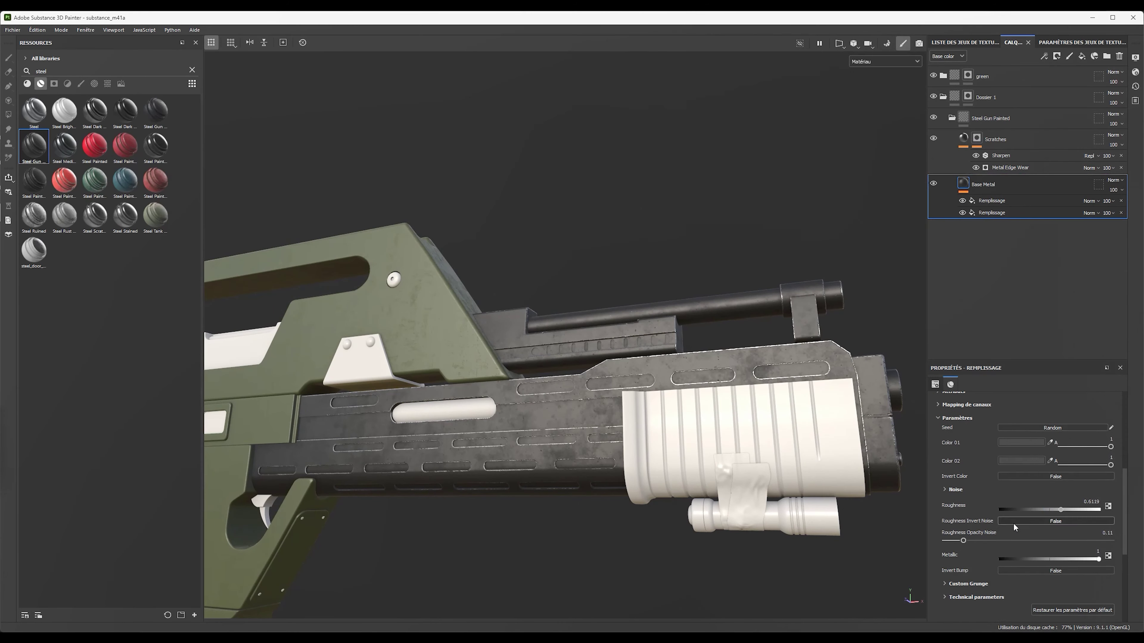
pyautogui.click(968, 96)
pyautogui.press('4')
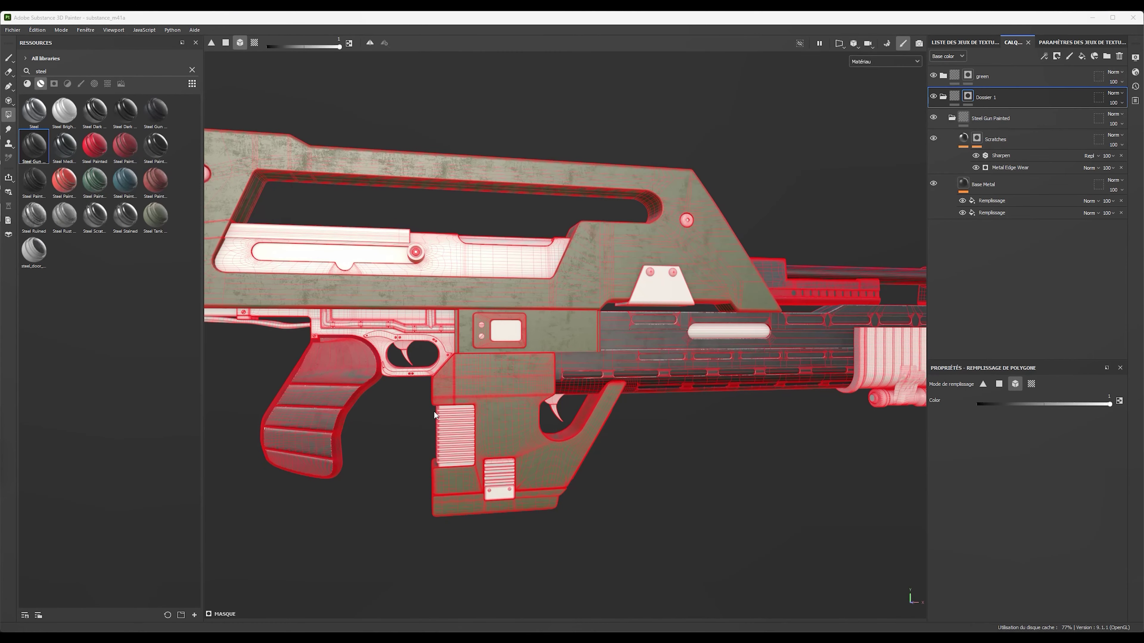
pyautogui.scroll(5, 435, 414)
pyautogui.keyDown('alt'); pyautogui.moveTo(551, 329); pyautogui.dragTo(570, 352); pyautogui.keyUp('alt')
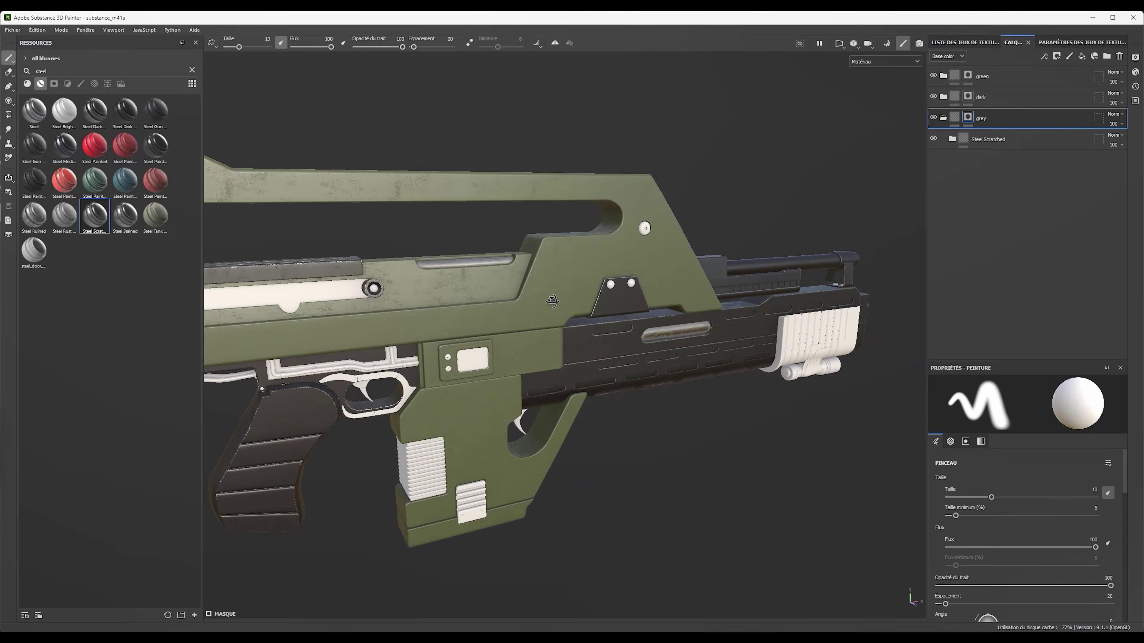
pyautogui.scroll(3, 552, 301)
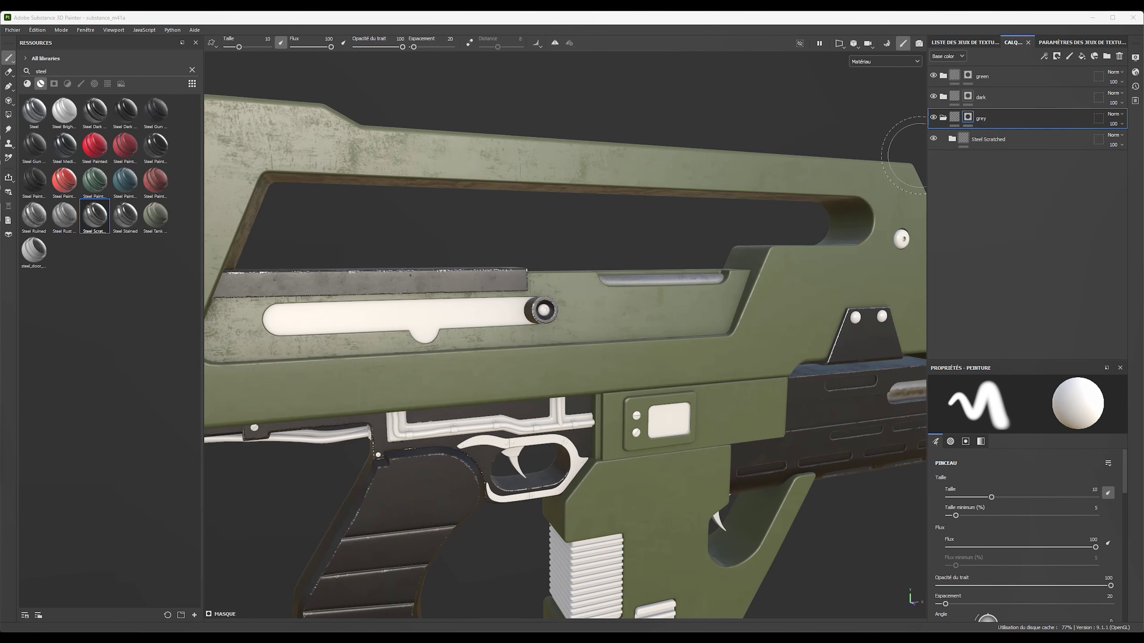
pyautogui.scroll(-5, 903, 156)
pyautogui.keyDown('alt'); pyautogui.moveTo(540, 316); pyautogui.dragTo(270, 271); pyautogui.keyUp('alt')
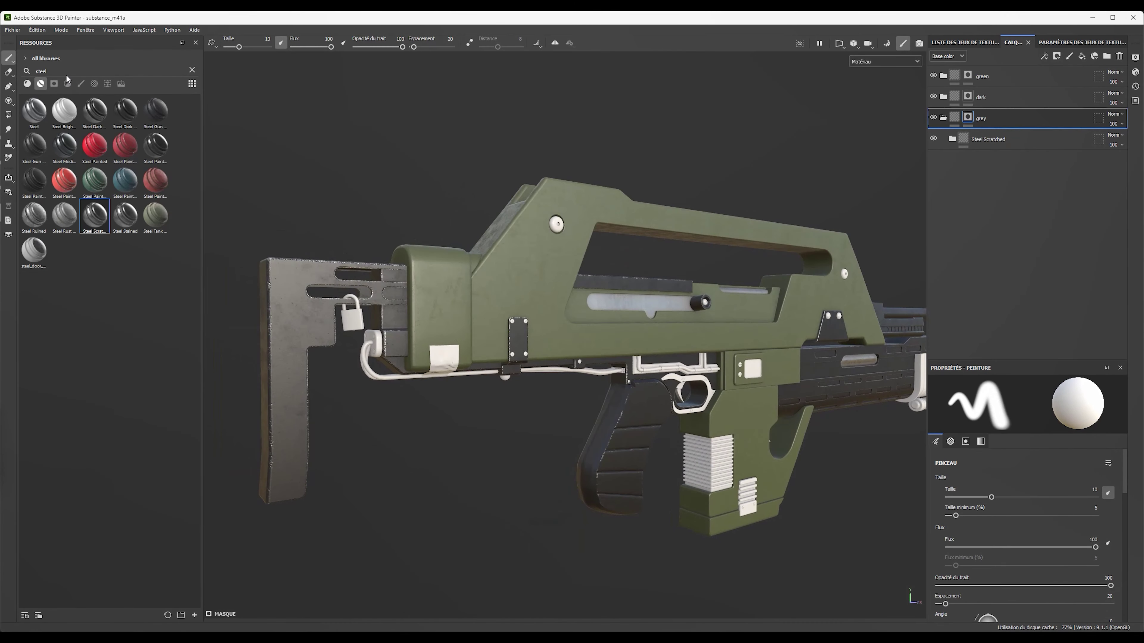
pyautogui.moveTo(153, 145); pyautogui.dragTo(979, 156)
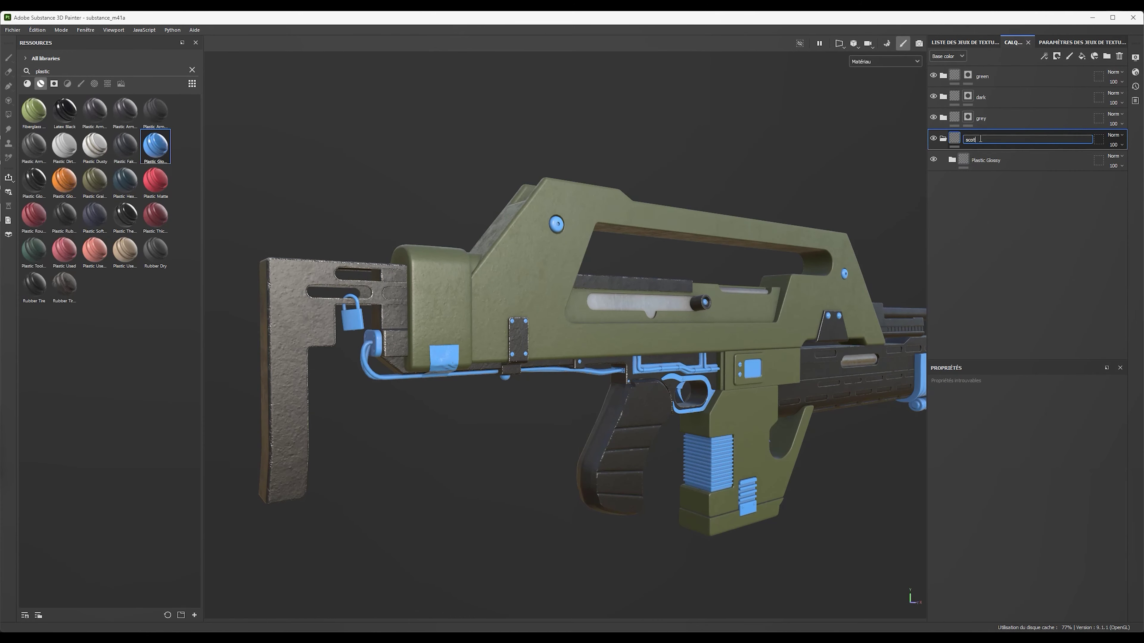
# Name the folder scotch and set the Plastic Base colour of the tape to yellow
pyautogui.write('ch')
pyautogui.press('Return')
pyautogui.scroll(3, 711, 448)
pyautogui.keyDown('alt'); pyautogui.moveTo(711, 448); pyautogui.dragTo(585, 405); pyautogui.keyUp('alt')
pyautogui.click(984, 223)
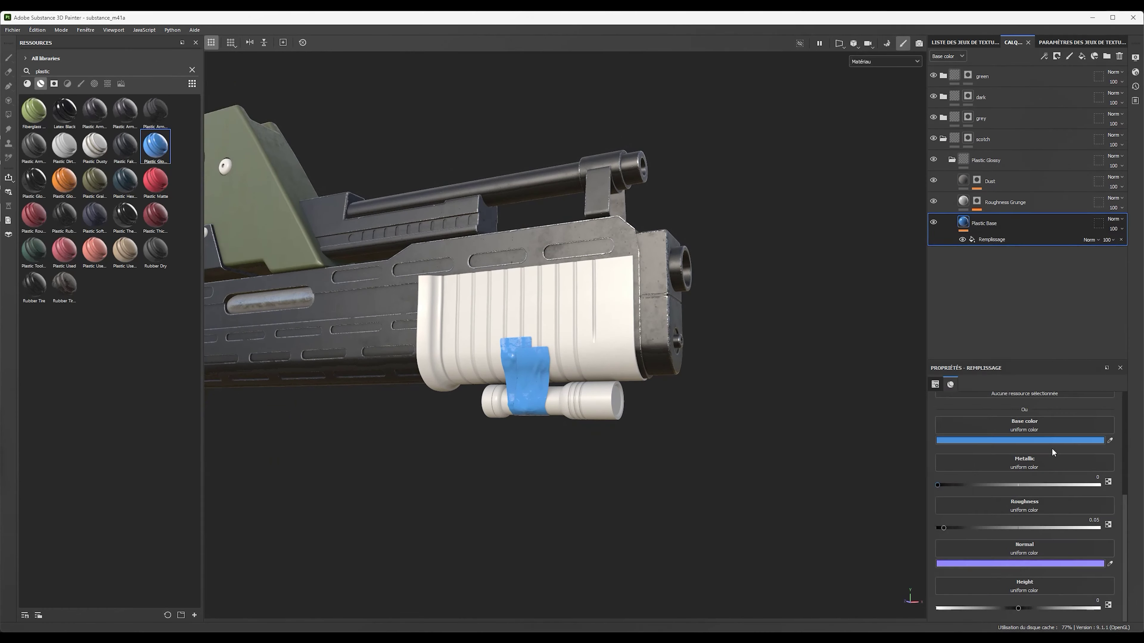
pyautogui.click(1053, 440)
pyautogui.click(934, 372)
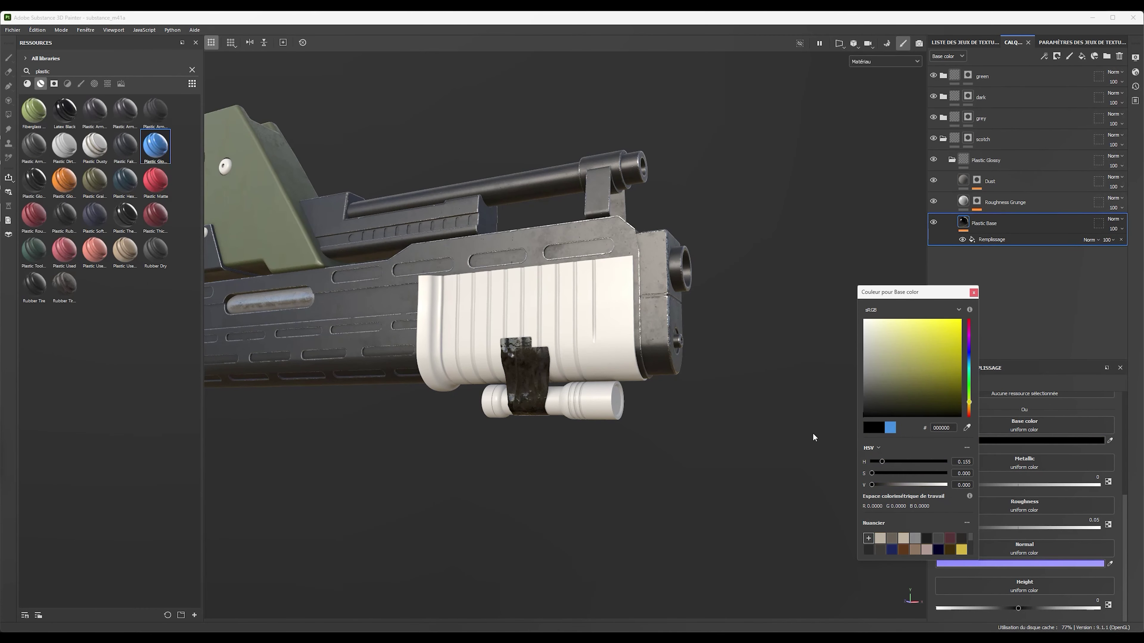
pyautogui.keyDown('alt'); pyautogui.moveTo(813, 437); pyautogui.dragTo(370, 388); pyautogui.keyUp('alt')
pyautogui.click(969, 414)
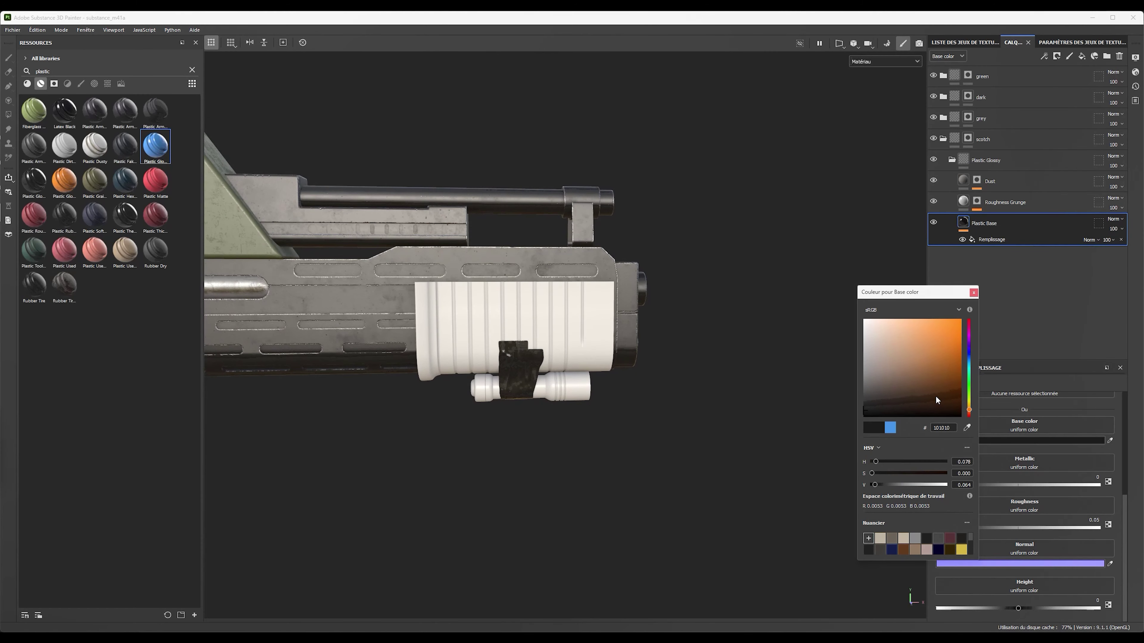
pyautogui.click(969, 404)
pyautogui.moveTo(942, 396)
pyautogui.mouseDown()
pyautogui.moveTo(940, 364)
pyautogui.moveTo(893, 402)
pyautogui.mouseUp()
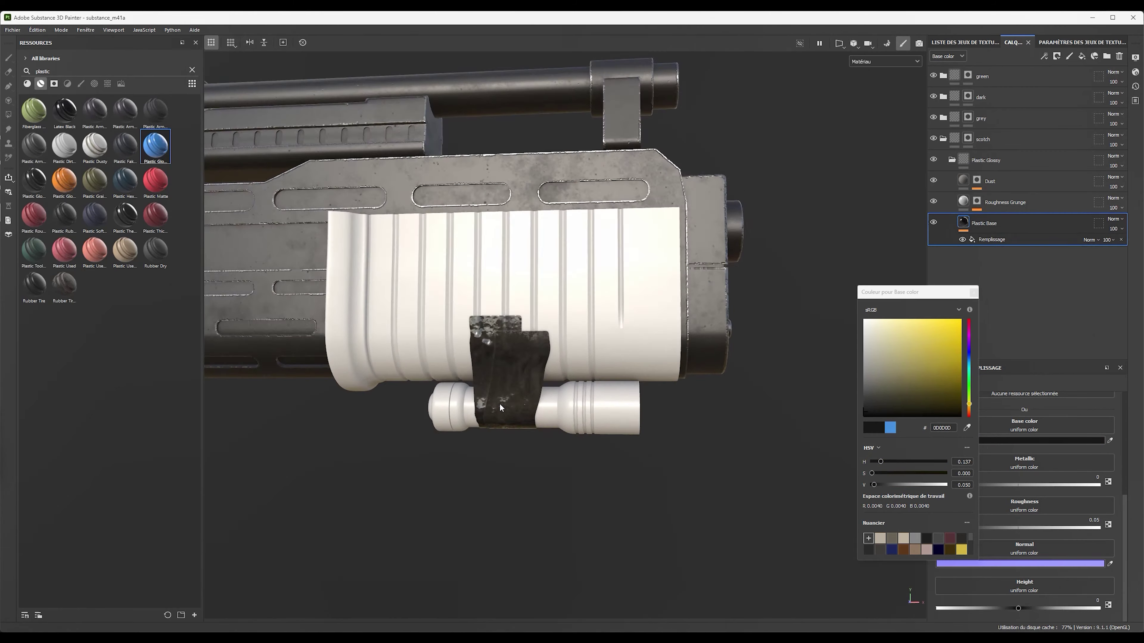
pyautogui.click(963, 240)
# Set the tape roughness to 0.2174, refine the warm yellow, and add Plastic Armor Glossy
pyautogui.click(991, 181)
pyautogui.moveTo(990, 531); pyautogui.dragTo(976, 535)
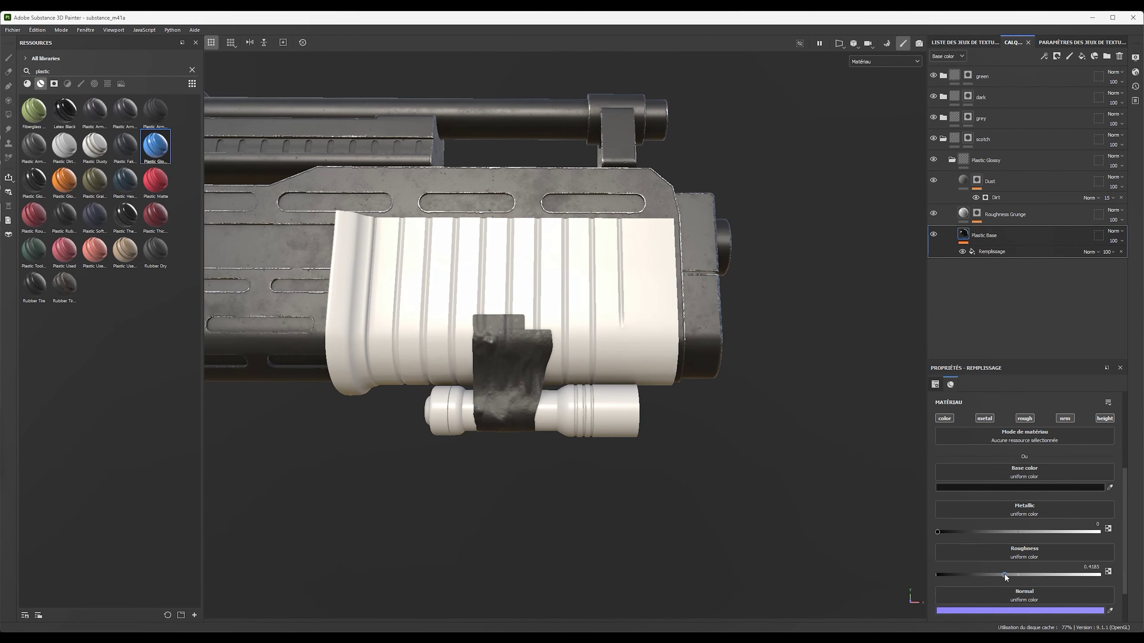
pyautogui.click(984, 223)
pyautogui.scroll(5, 540, 315)
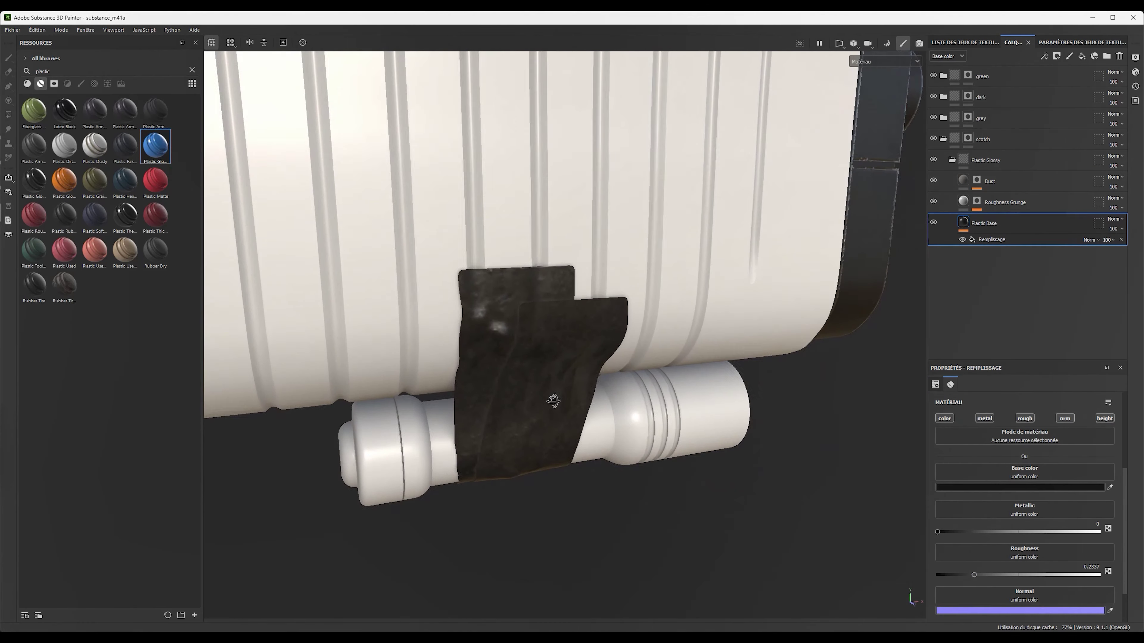
pyautogui.click(991, 239)
pyautogui.scroll(-5, 540, 316)
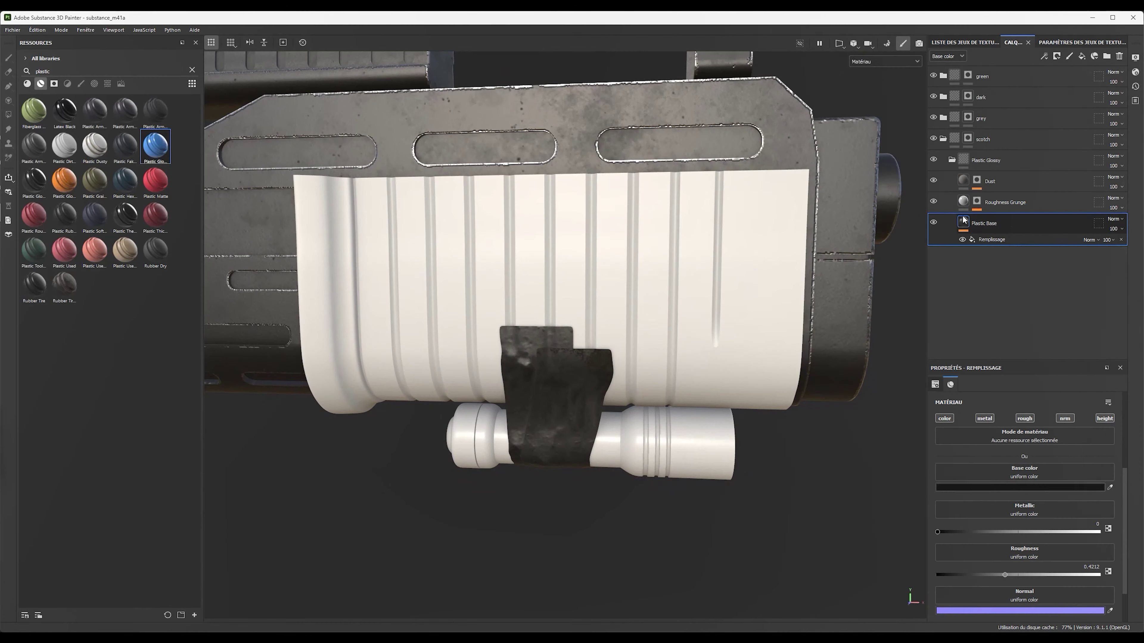
pyautogui.click(1040, 487)
pyautogui.moveTo(927, 355); pyautogui.dragTo(946, 369)
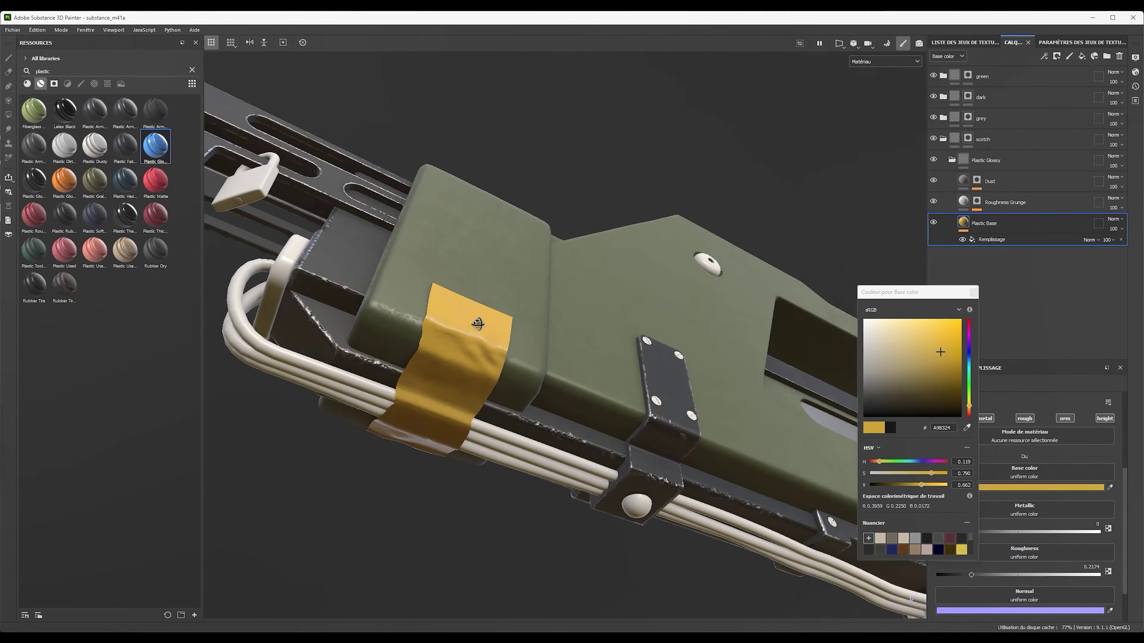
pyautogui.click(937, 354)
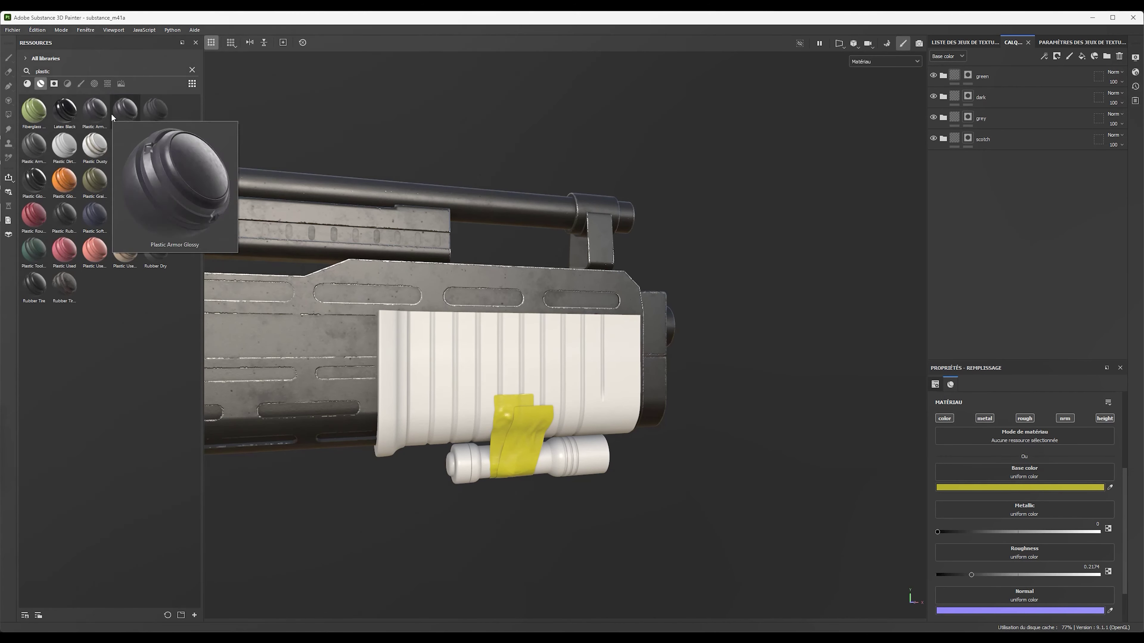
pyautogui.moveTo(125, 110); pyautogui.dragTo(1009, 160)
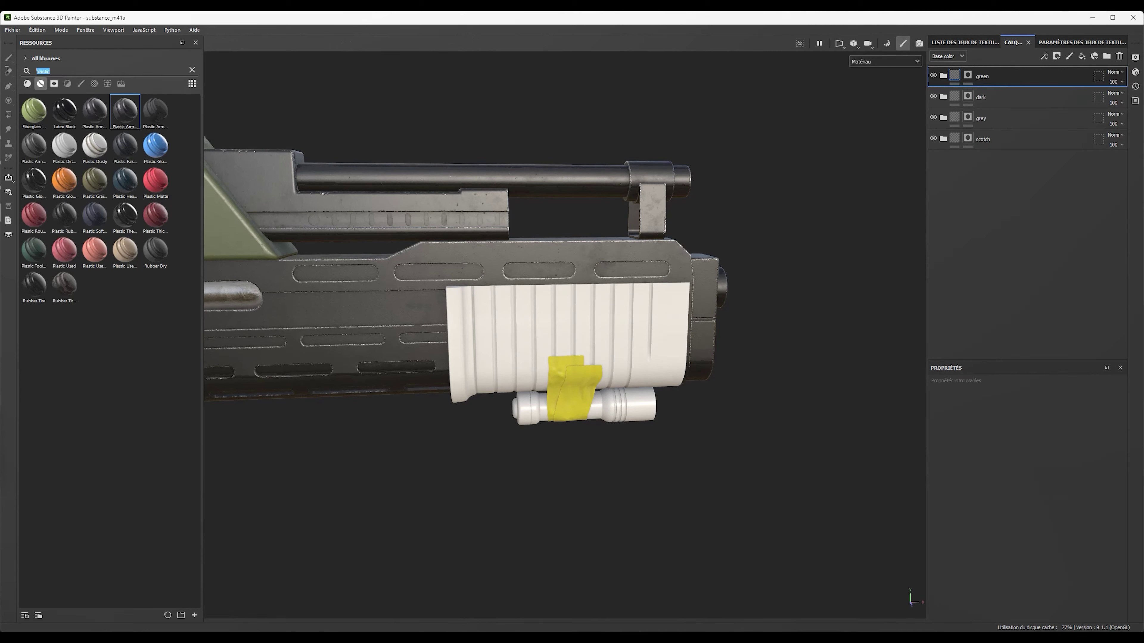
# Add Steel Gun Matte and Steel Stained layers, moving Steel Stained into the padlock folder
pyautogui.moveTo(33, 145); pyautogui.dragTo(1048, 169)
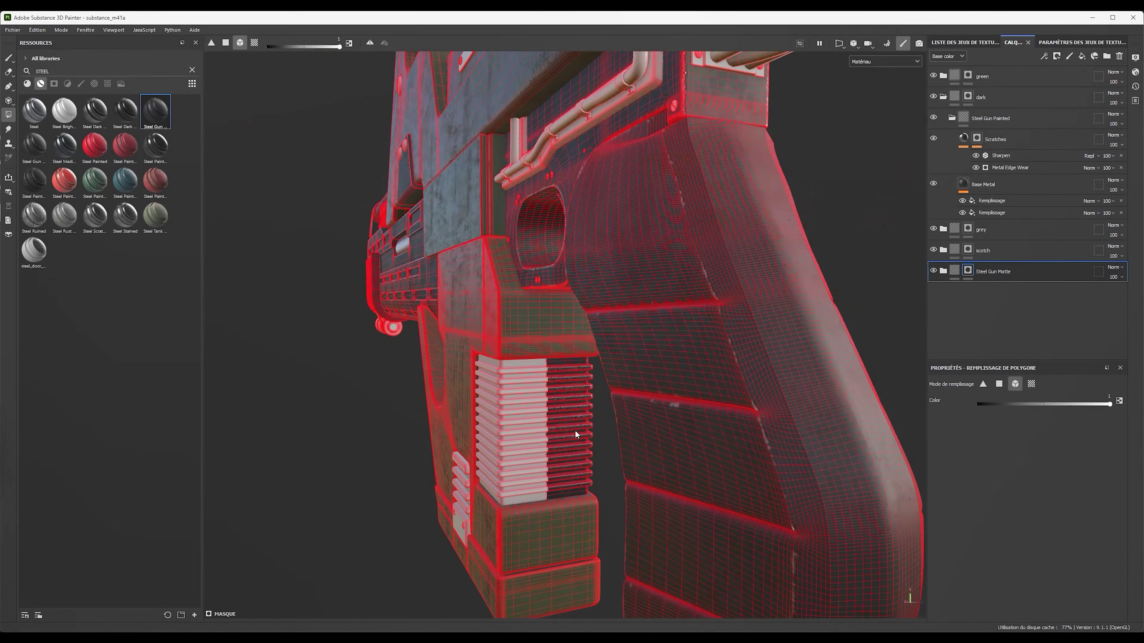
pyautogui.keyDown('alt'); pyautogui.moveTo(574, 430); pyautogui.dragTo(517, 405); pyautogui.keyUp('alt')
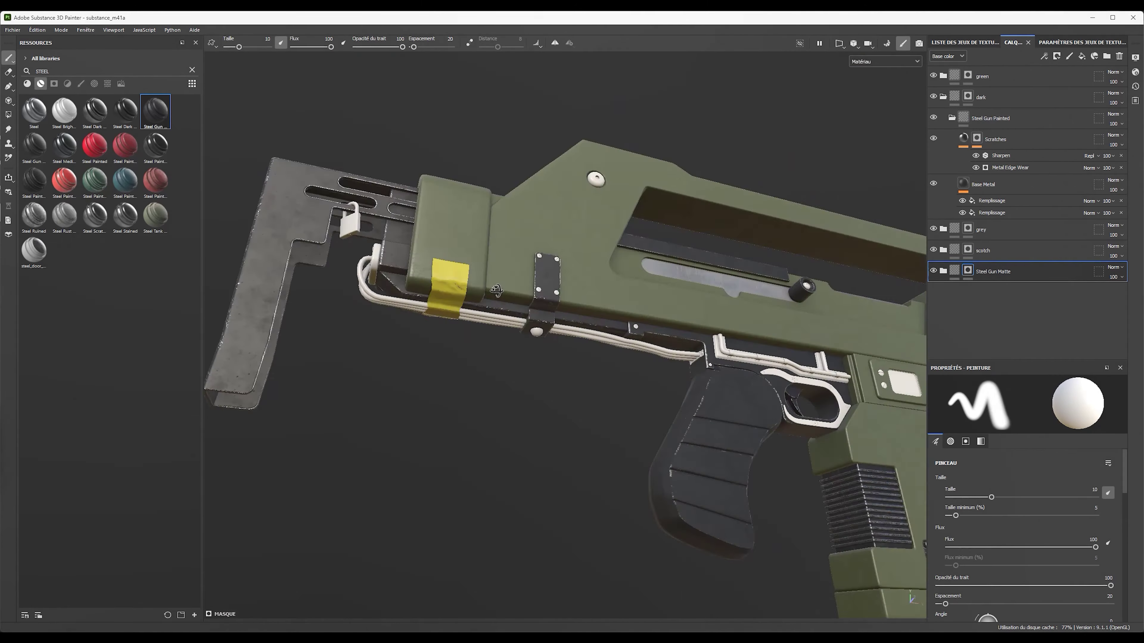
pyautogui.moveTo(1004, 178); pyautogui.dragTo(1004, 181)
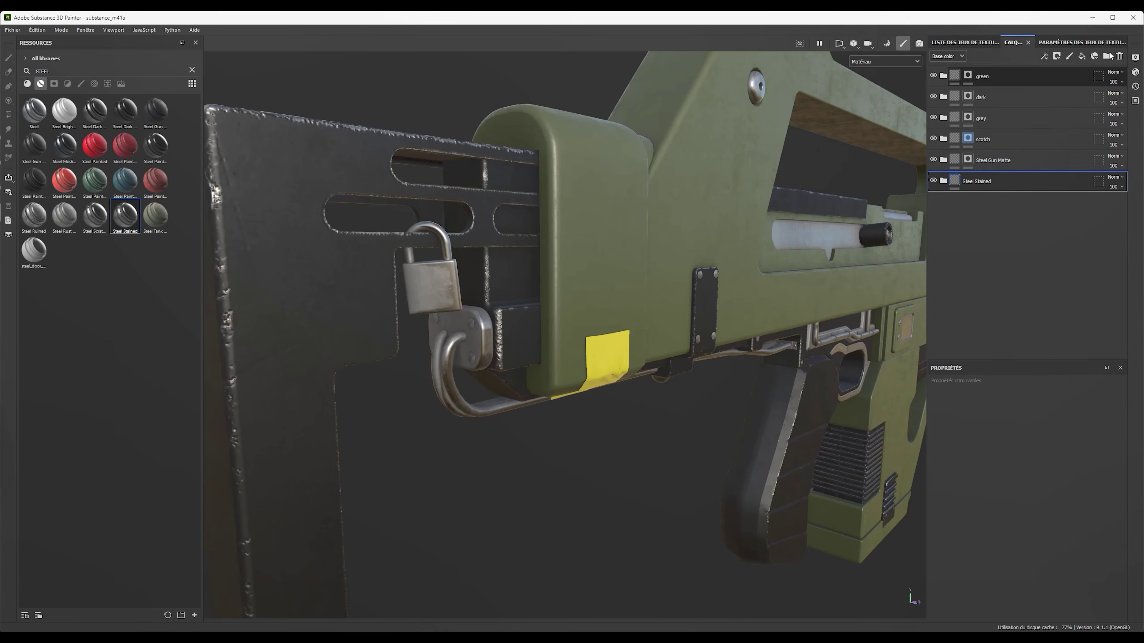
pyautogui.moveTo(1010, 186); pyautogui.dragTo(991, 202)
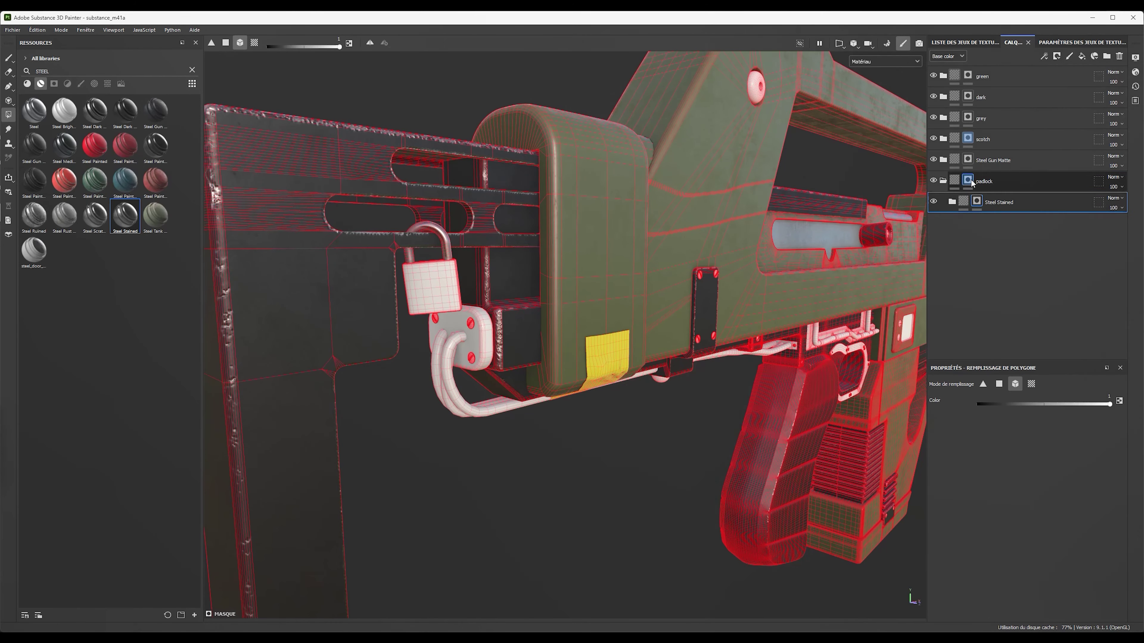
pyautogui.click(971, 182)
pyautogui.scroll(2, 431, 320)
pyautogui.click(192, 69)
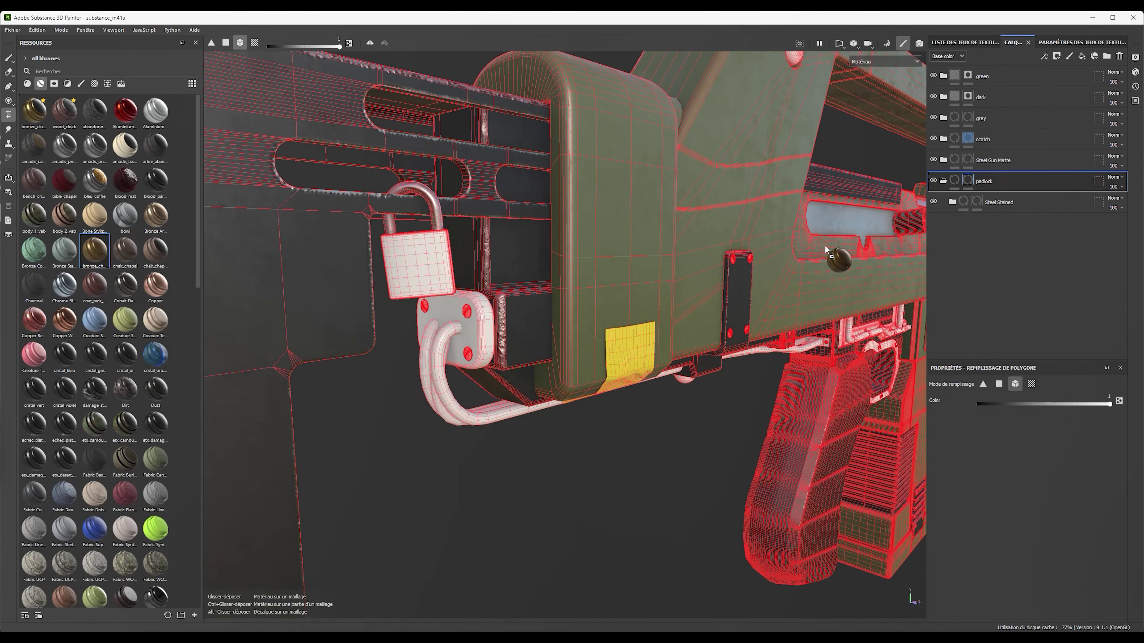
# Add bronze_chapel under the padlock and delete its extra Dossier 1 folder
pyautogui.moveTo(94, 250); pyautogui.dragTo(999, 214)
pyautogui.click(8, 61)
pyautogui.scroll(3, 421, 266)
pyautogui.keyDown('alt'); pyautogui.moveTo(421, 265); pyautogui.dragTo(460, 285); pyautogui.keyUp('alt')
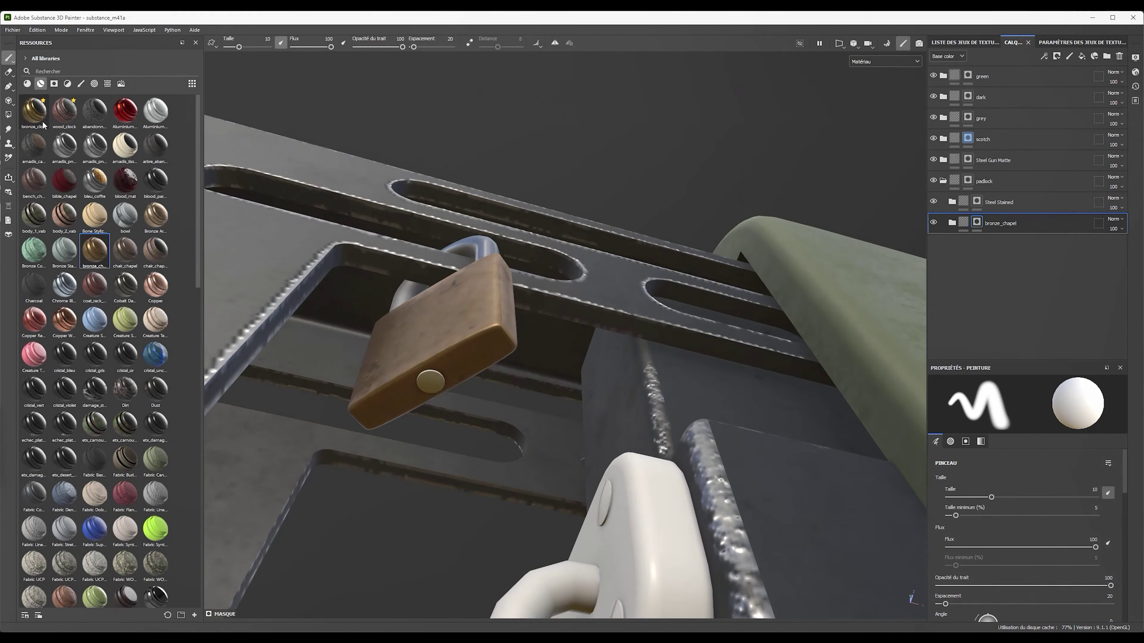
pyautogui.click(459, 285)
pyautogui.click(931, 221)
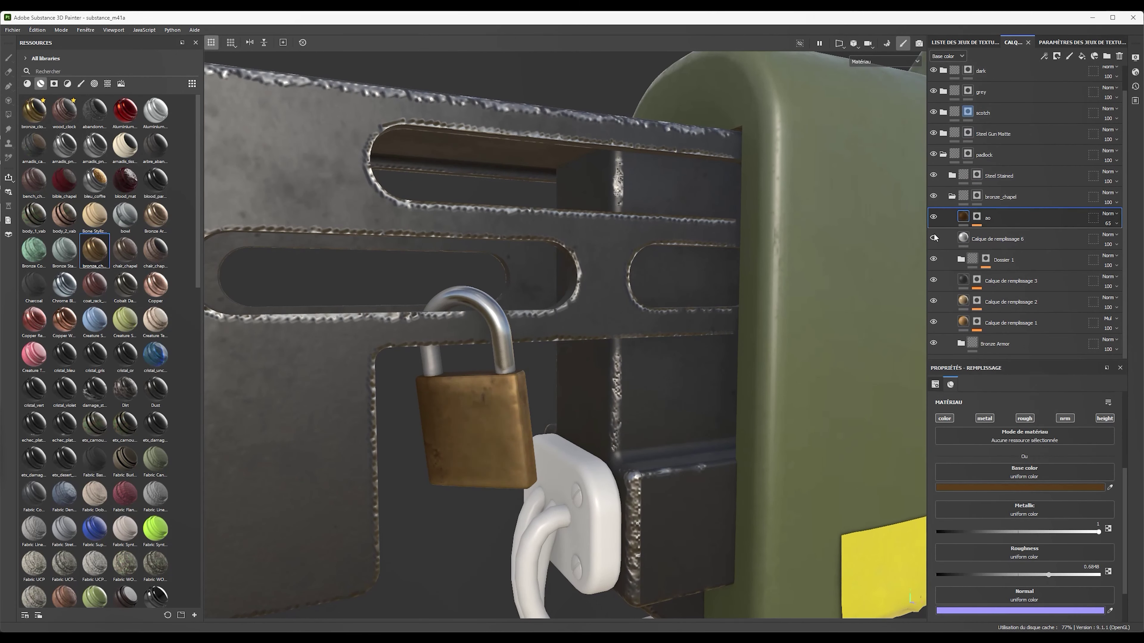
pyautogui.click(968, 264)
pyautogui.press('Delete')
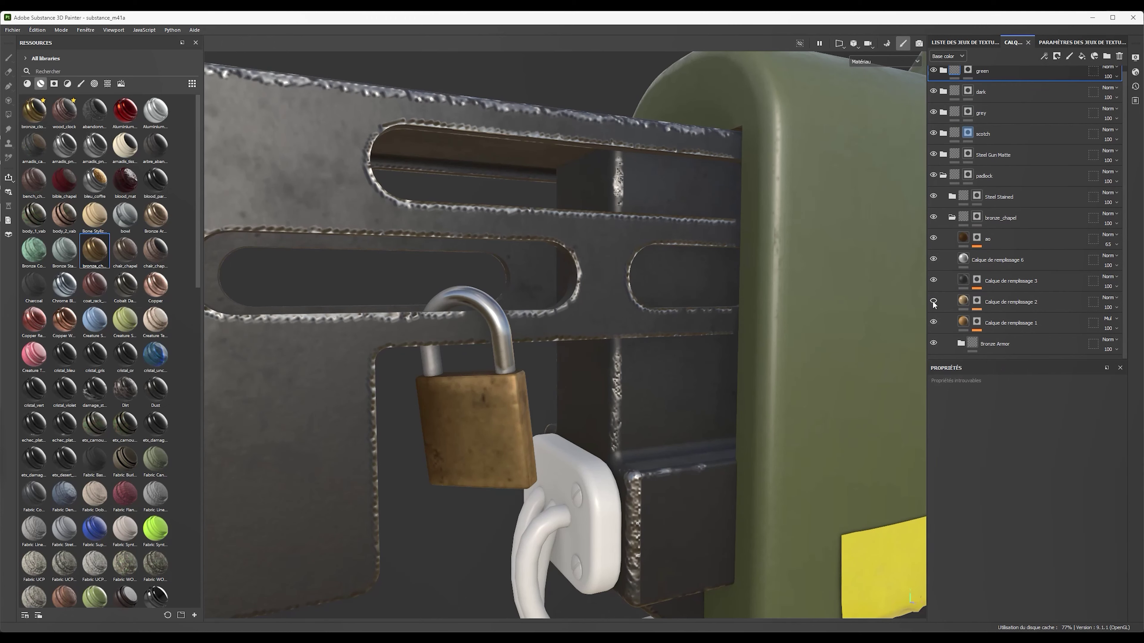
pyautogui.moveTo(953, 206); pyautogui.dragTo(1034, 272)
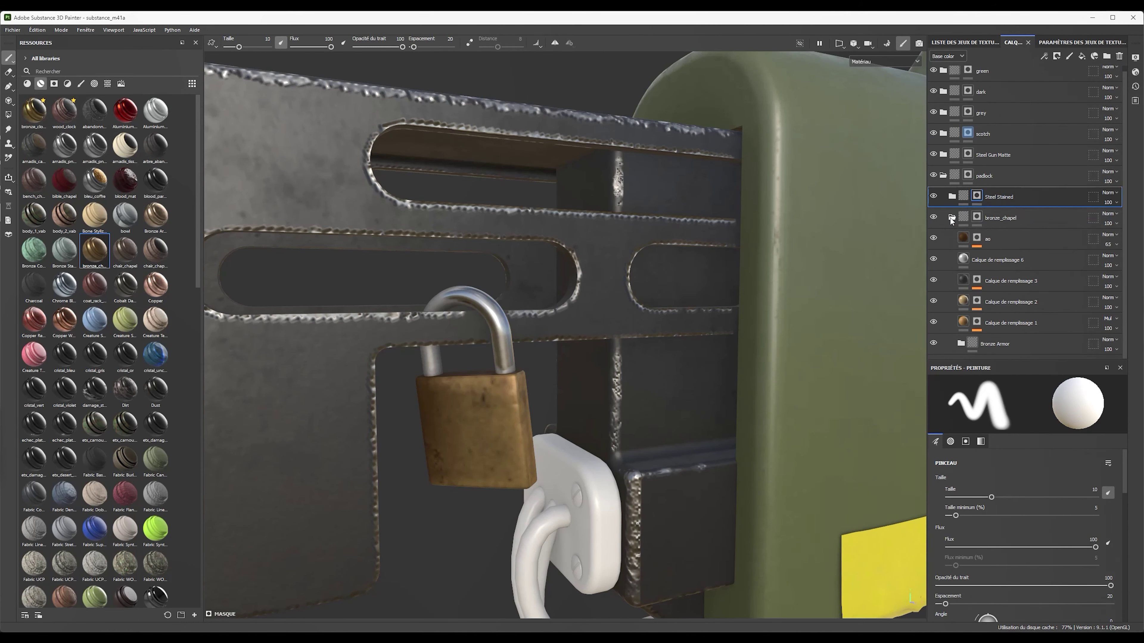
pyautogui.click(988, 256)
# Search the library for "plastic" and add Plastic Glossy Stained to the layer stack
pyautogui.press('f')
pyautogui.click(54, 71)
pyautogui.write('plastic')
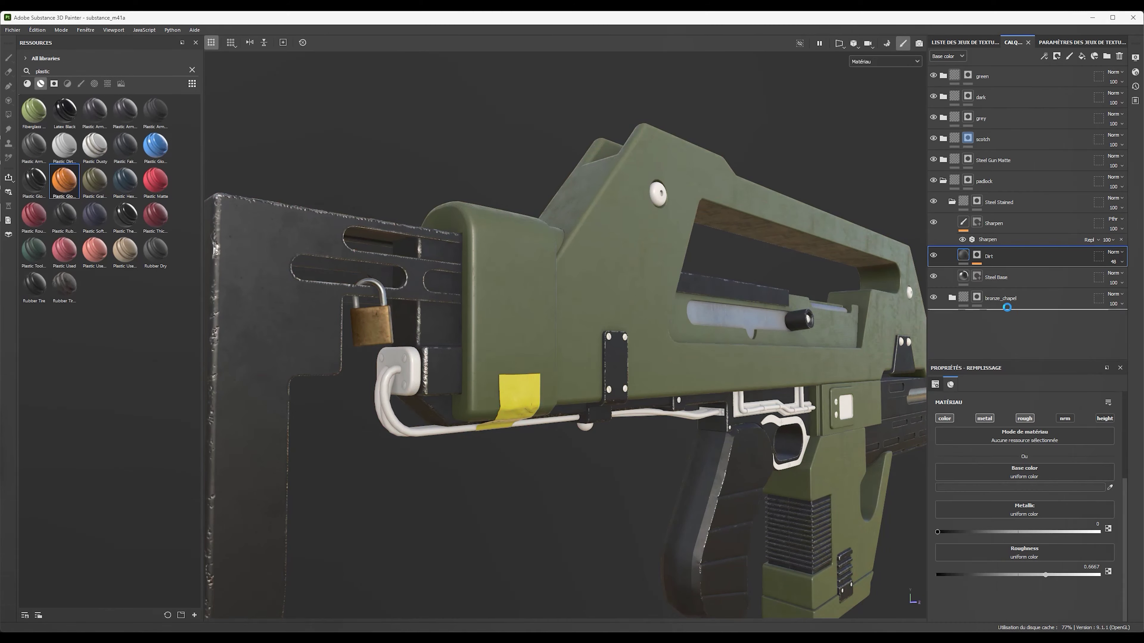
pyautogui.moveTo(62, 179); pyautogui.dragTo(986, 203)
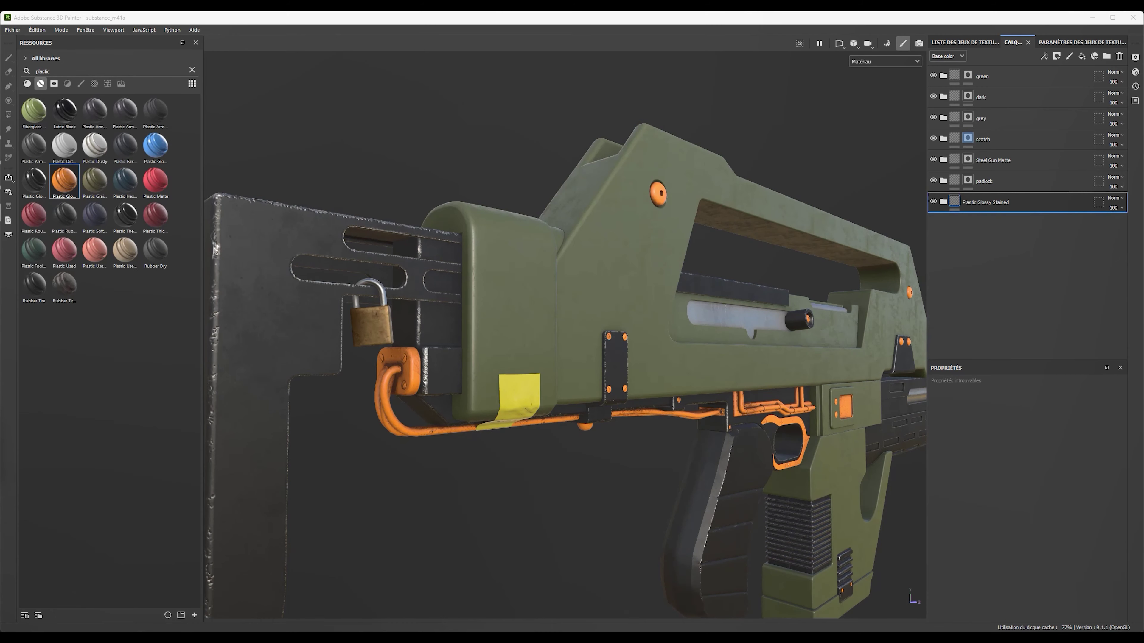
# Give the cables folder a Color Selection mask and pick the cable parts by polygon
pyautogui.press('b')
pyautogui.click(896, 82)
pyautogui.rightClick(983, 204)
pyautogui.click(1013, 315)
pyautogui.press('4')
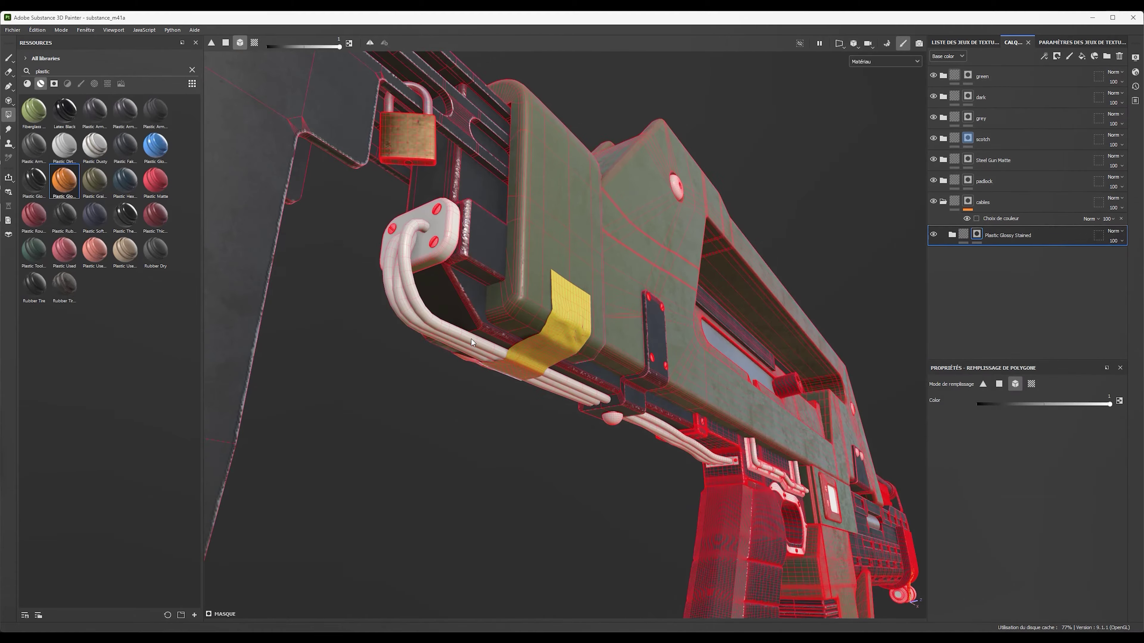
pyautogui.scroll(5, 414, 388)
pyautogui.keyDown('alt'); pyautogui.moveTo(386, 354); pyautogui.dragTo(653, 342); pyautogui.keyUp('alt')
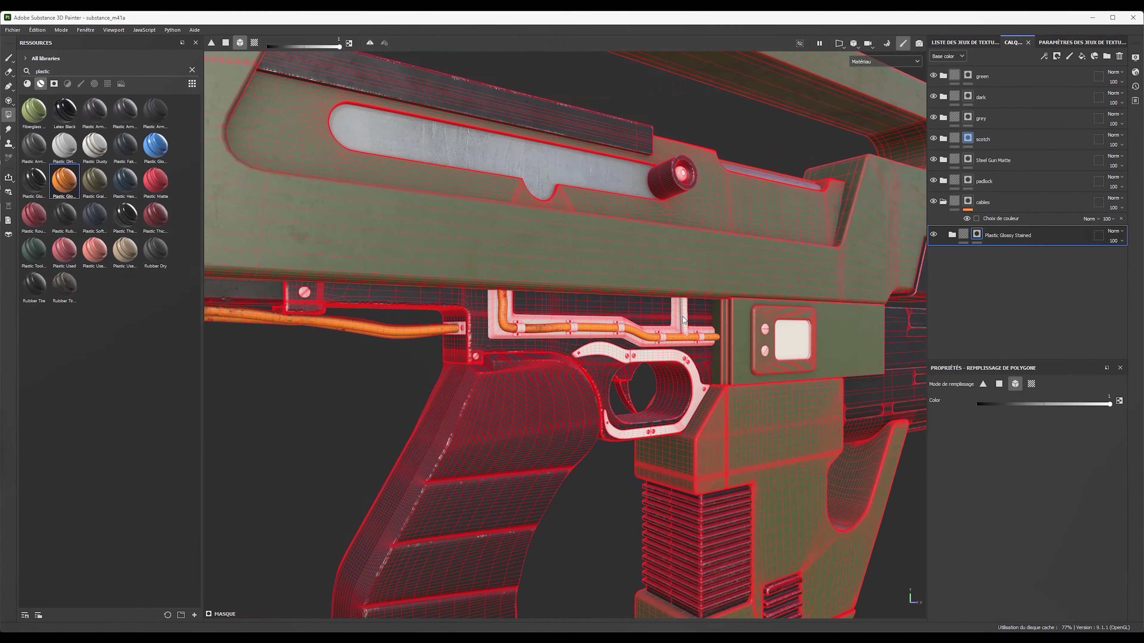
pyautogui.press('1')
pyautogui.scroll(5, 565, 336)
# Add a fill layer whose black mask holds a Fill effect with the Stripes procedural
pyautogui.click(1081, 56)
pyautogui.rightClick(975, 233)
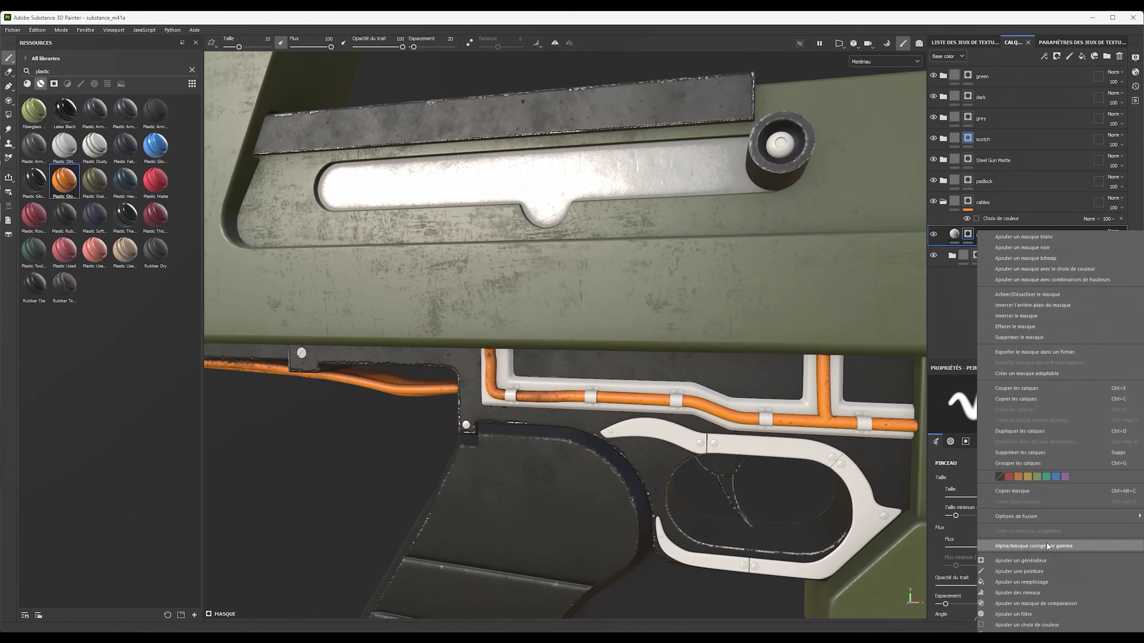
pyautogui.click(1046, 542)
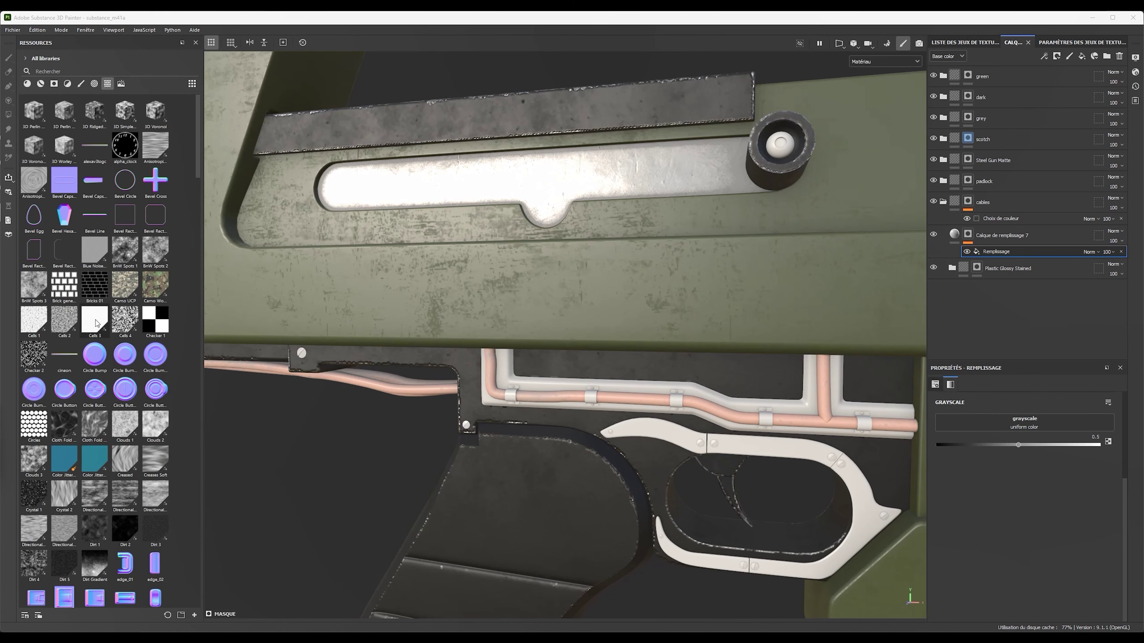
pyautogui.scroll(-5, 96, 323)
pyautogui.scroll(-5, 93, 333)
pyautogui.scroll(-5, 93, 344)
pyautogui.scroll(-5, 90, 359)
pyautogui.scroll(-10, 90, 359)
pyautogui.scroll(-10, 90, 359)
pyautogui.scroll(-10, 90, 359)
pyautogui.moveTo(94, 522); pyautogui.dragTo(958, 426)
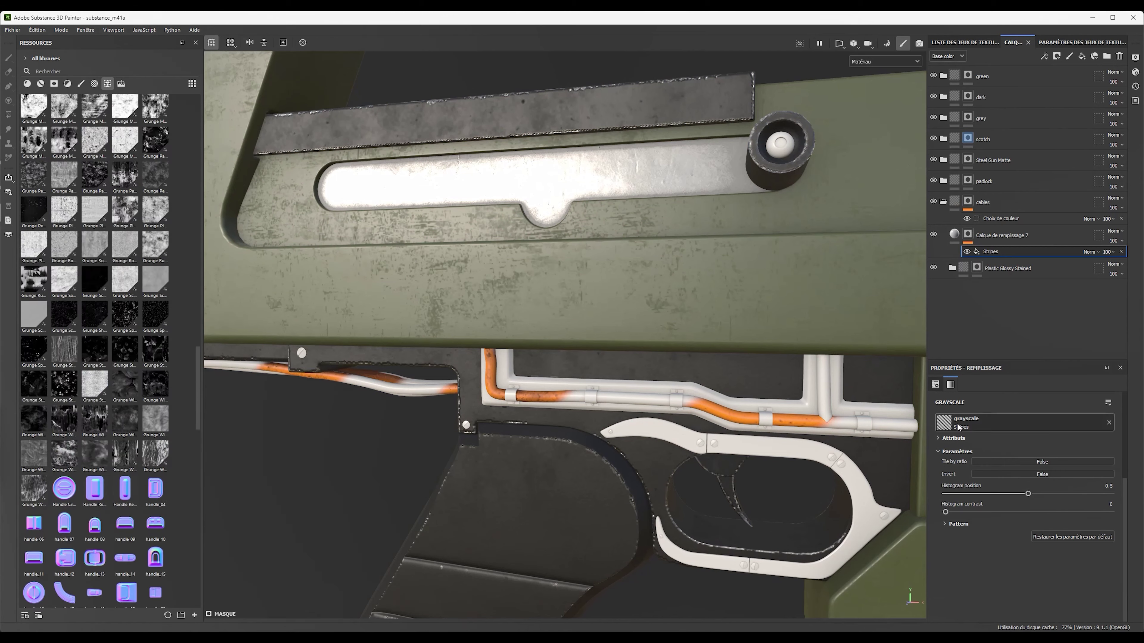
pyautogui.click(976, 240)
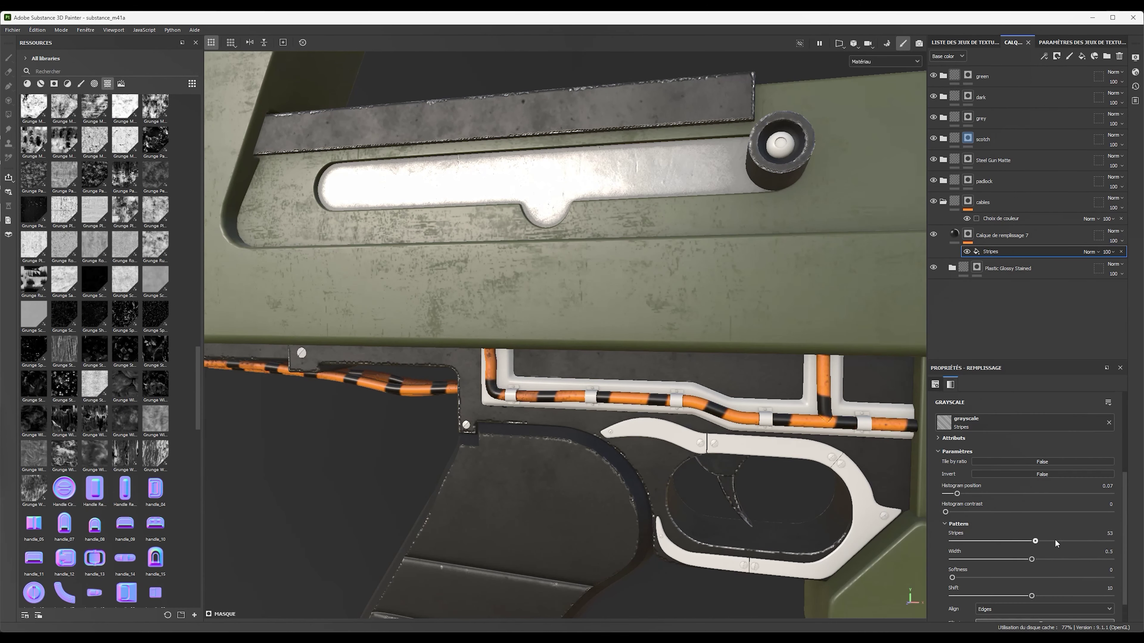
# Make the stripes dark and set the Stripes pattern to 83 stripes on the cables
pyautogui.moveTo(993, 578); pyautogui.dragTo(982, 578)
pyautogui.scroll(2, 1002, 465)
pyautogui.keyDown('alt'); pyautogui.moveTo(630, 361); pyautogui.dragTo(484, 381); pyautogui.keyUp('alt')
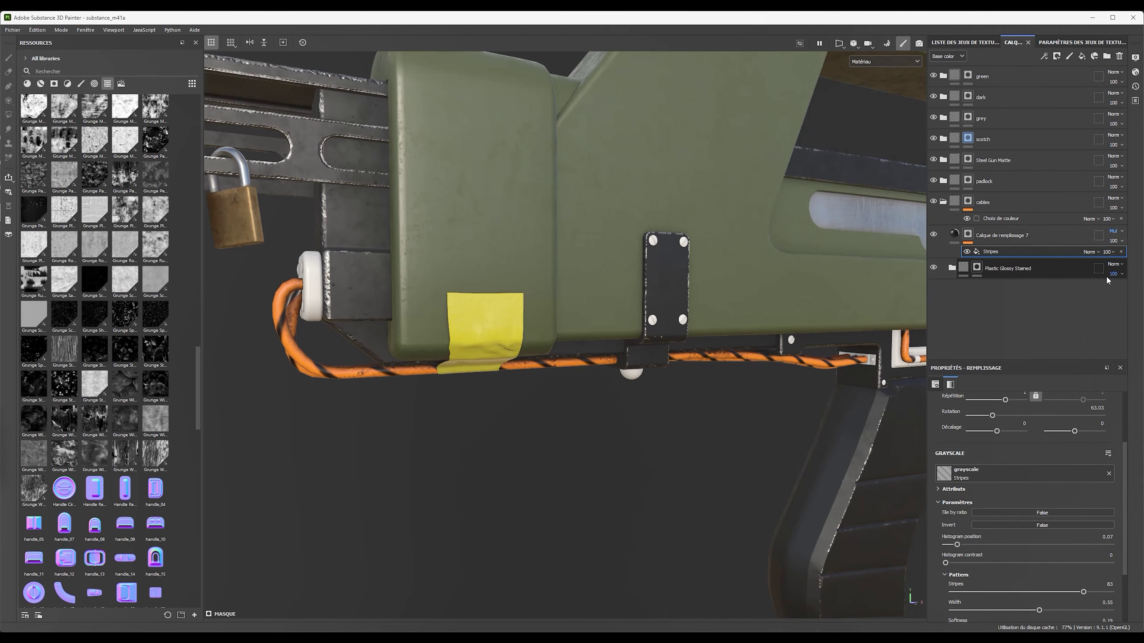
pyautogui.click(954, 234)
pyautogui.moveTo(1015, 262); pyautogui.dragTo(1014, 263)
pyautogui.click(1020, 538)
pyautogui.click(867, 324)
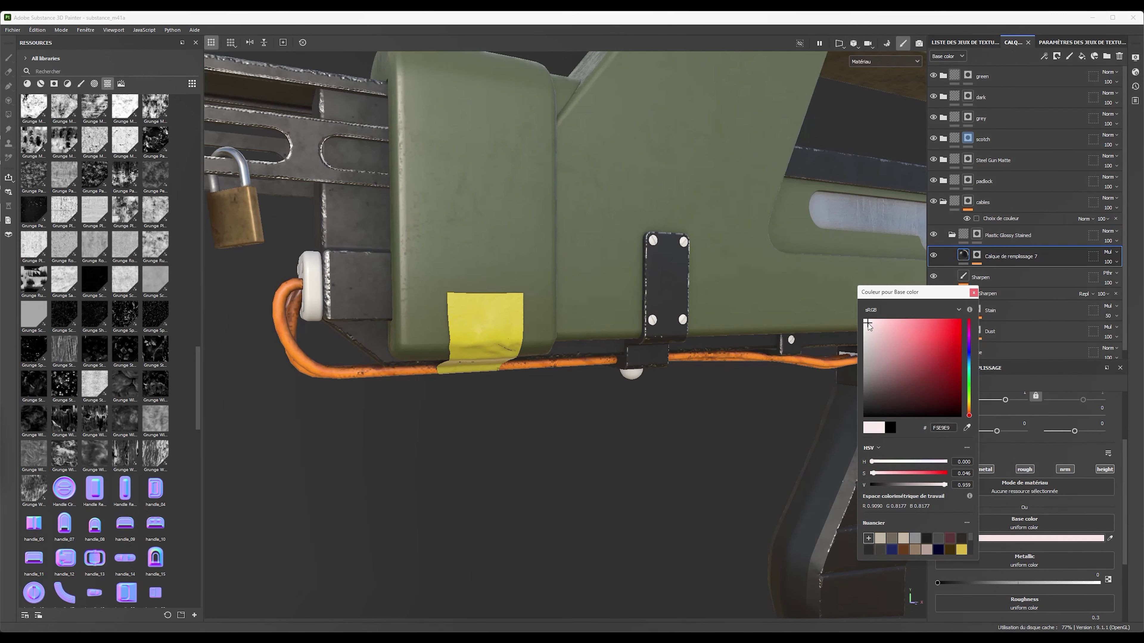
pyautogui.click(855, 368)
pyautogui.click(998, 305)
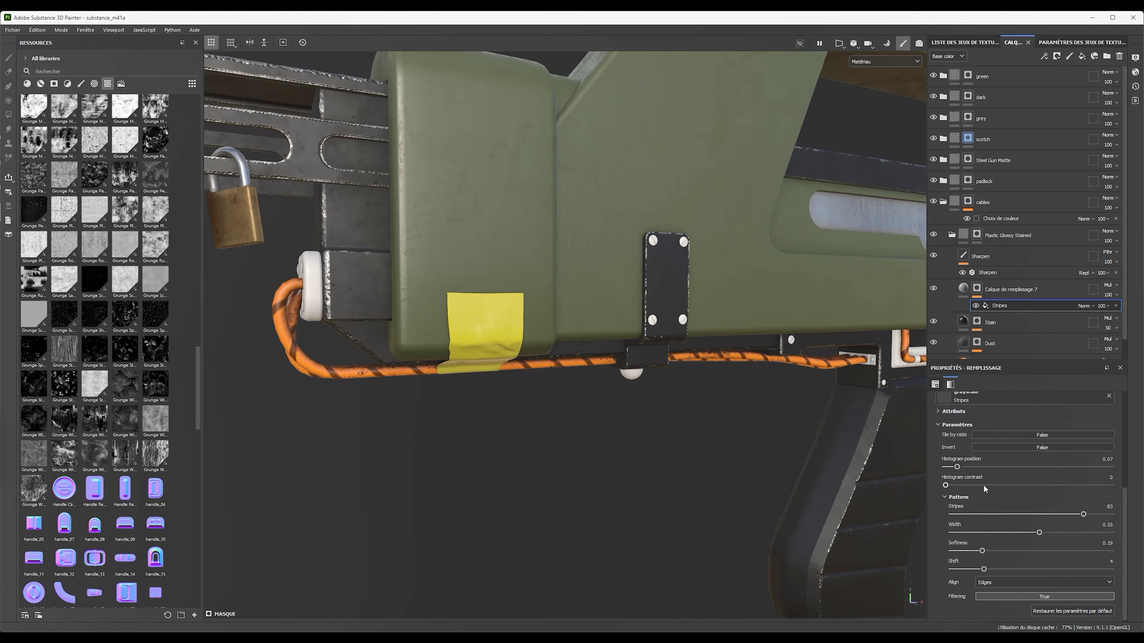
pyautogui.keyDown('alt'); pyautogui.moveTo(788, 487); pyautogui.dragTo(674, 435); pyautogui.keyUp('alt')
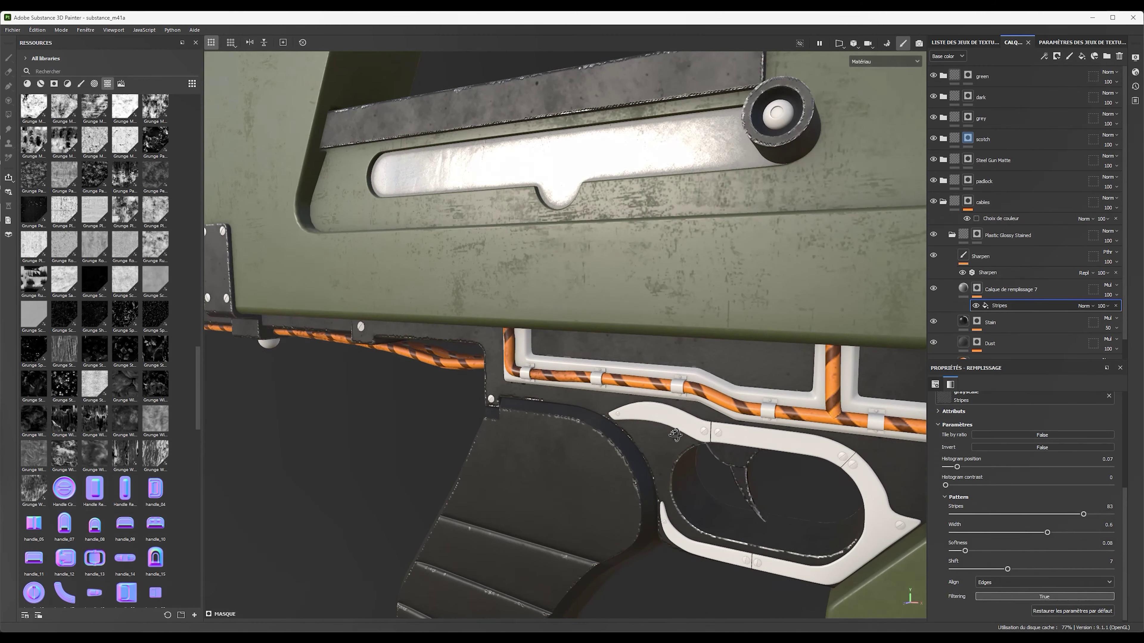
# Try a Warp filter and 0 rotation on the stripes, then discard the striped fill layer
pyautogui.rightClick(999, 306)
pyautogui.click(1080, 108)
pyautogui.click(1027, 405)
pyautogui.write('wr')
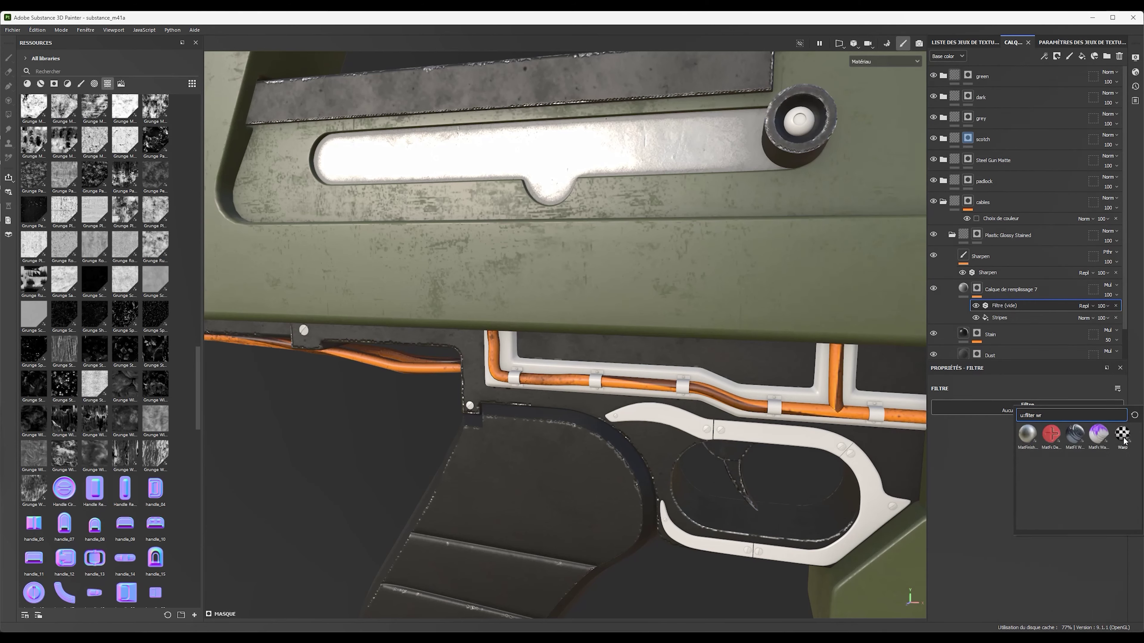
pyautogui.click(1122, 433)
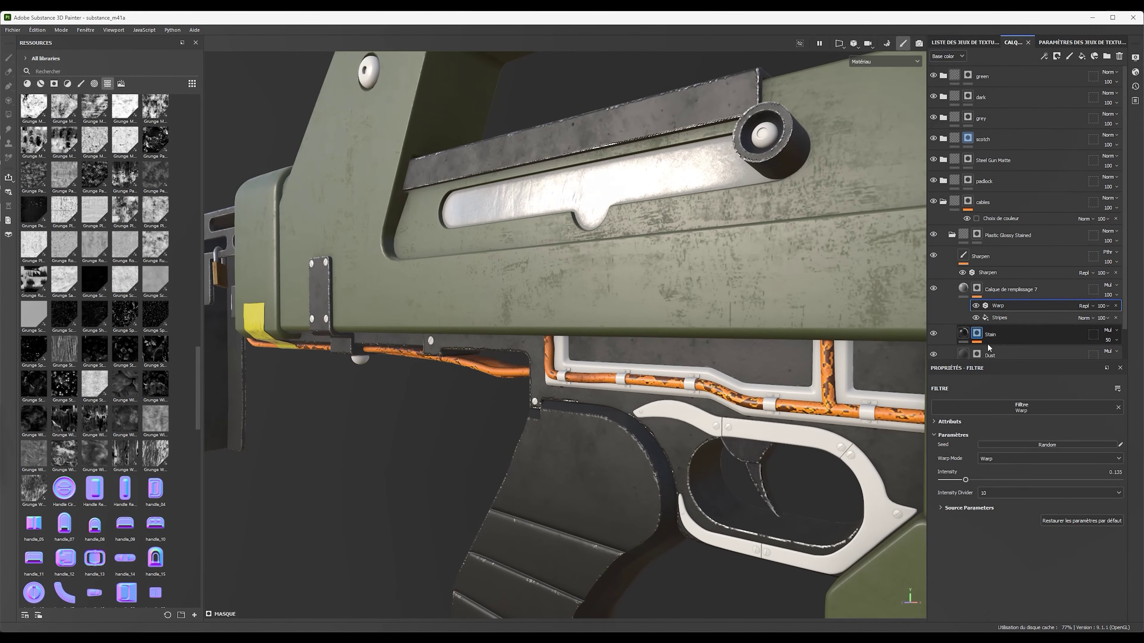
pyautogui.click(1000, 318)
pyautogui.keyDown('alt'); pyautogui.moveTo(766, 473); pyautogui.dragTo(674, 501); pyautogui.keyUp('alt')
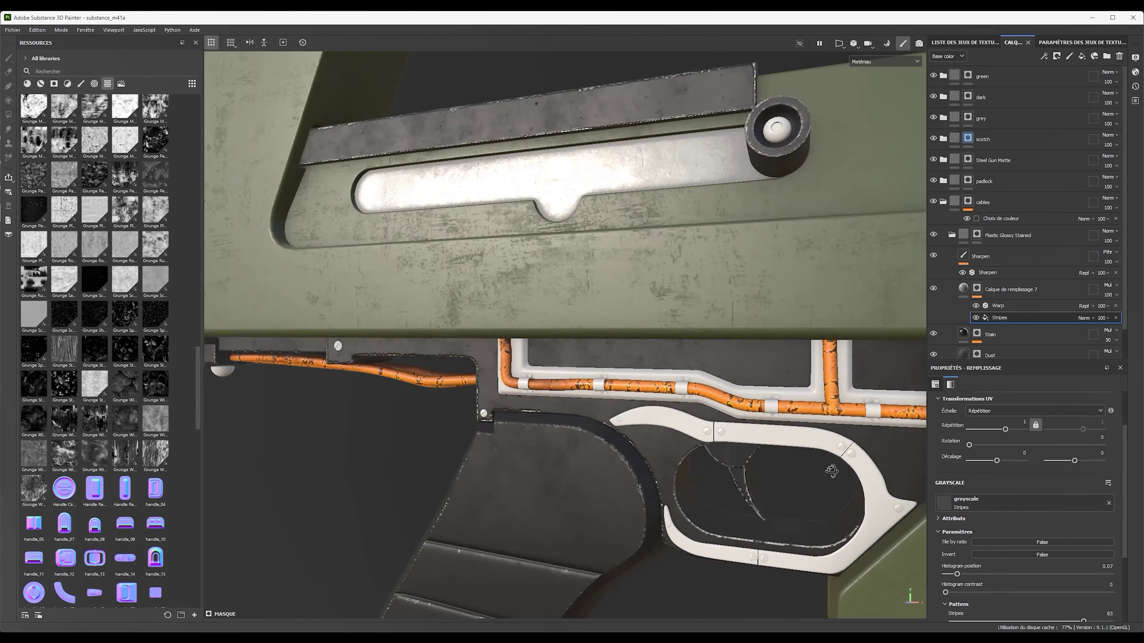
pyautogui.click(1116, 306)
pyautogui.keyDown('alt'); pyautogui.moveTo(765, 405); pyautogui.dragTo(675, 428); pyautogui.keyUp('alt')
pyautogui.click(991, 343)
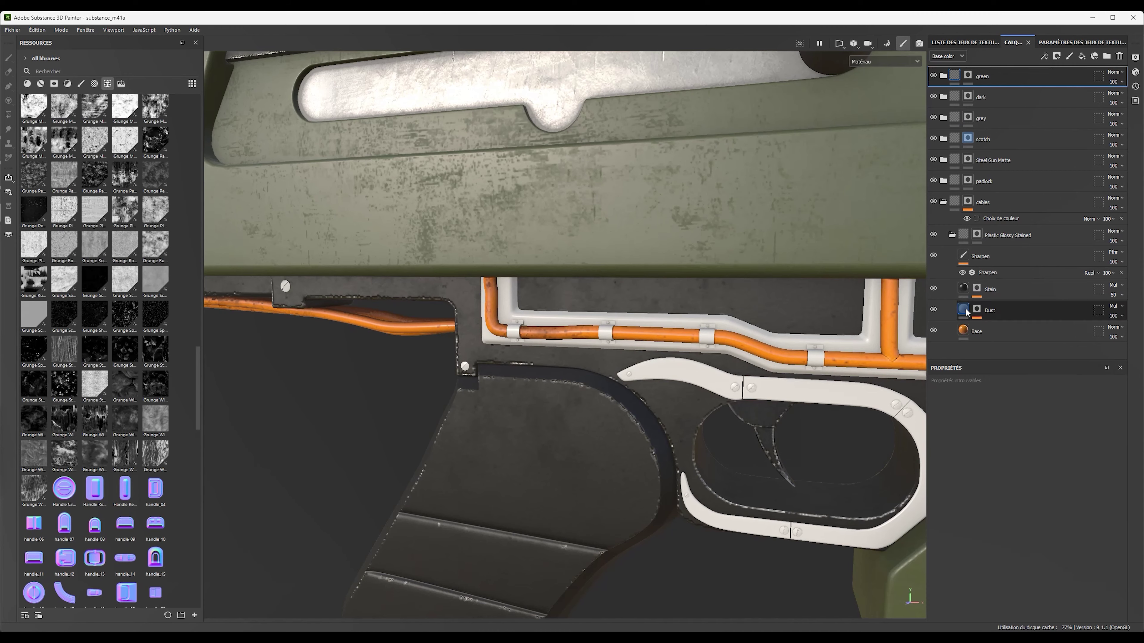
# Add a new height fill layer above the Dust layer and browse alphas and textures
pyautogui.click(966, 312)
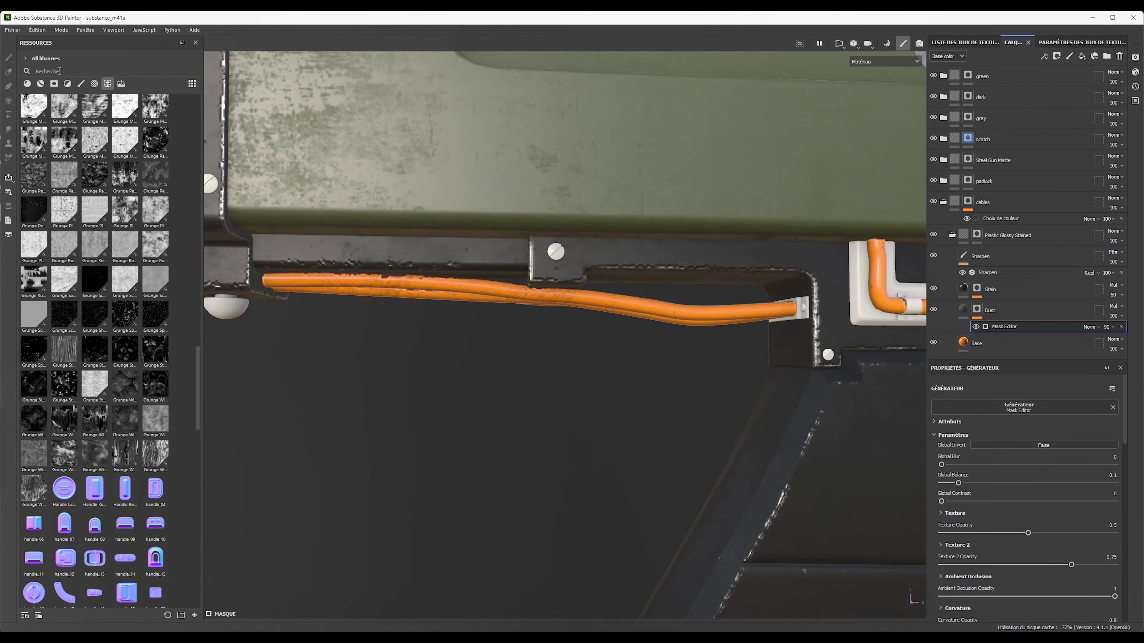
pyautogui.write('plastic')
pyautogui.click(1082, 56)
pyautogui.click(1041, 441)
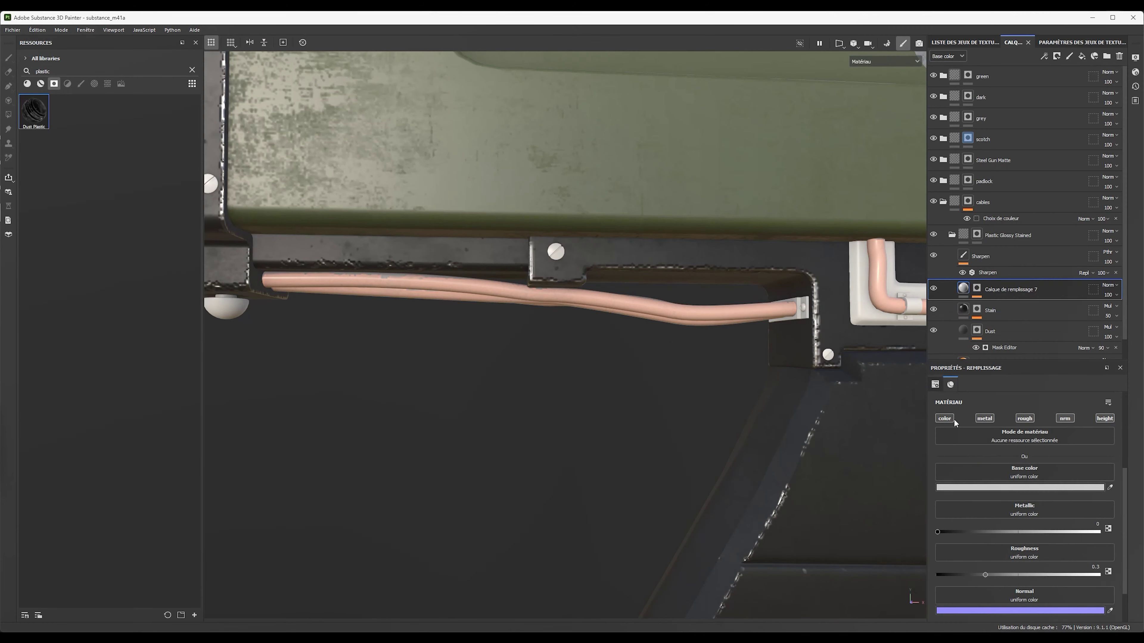
pyautogui.press('1')
pyautogui.click(192, 70)
pyautogui.click(94, 84)
pyautogui.moveTo(195, 117); pyautogui.dragTo(201, 298)
pyautogui.click(107, 83)
# Mask the fill with the BnW Spots 1 texture and enlarge its tiling on the cables
pyautogui.moveTo(202, 470); pyautogui.dragTo(201, 119)
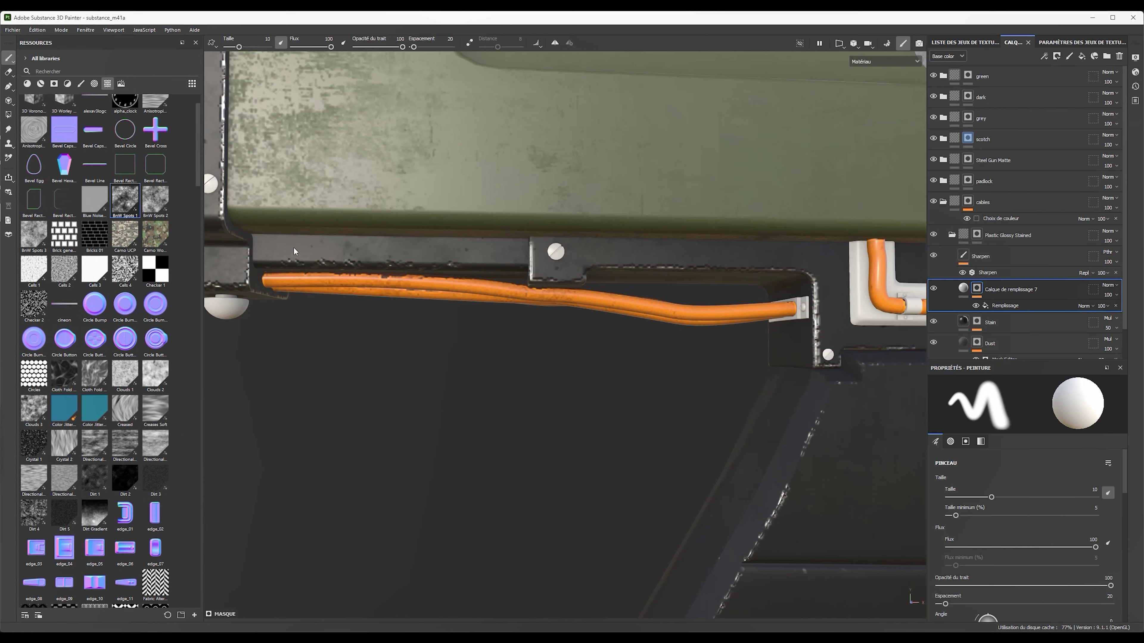
pyautogui.hotkey('ctrl', 'z')
pyautogui.moveTo(1035, 520); pyautogui.dragTo(1008, 598)
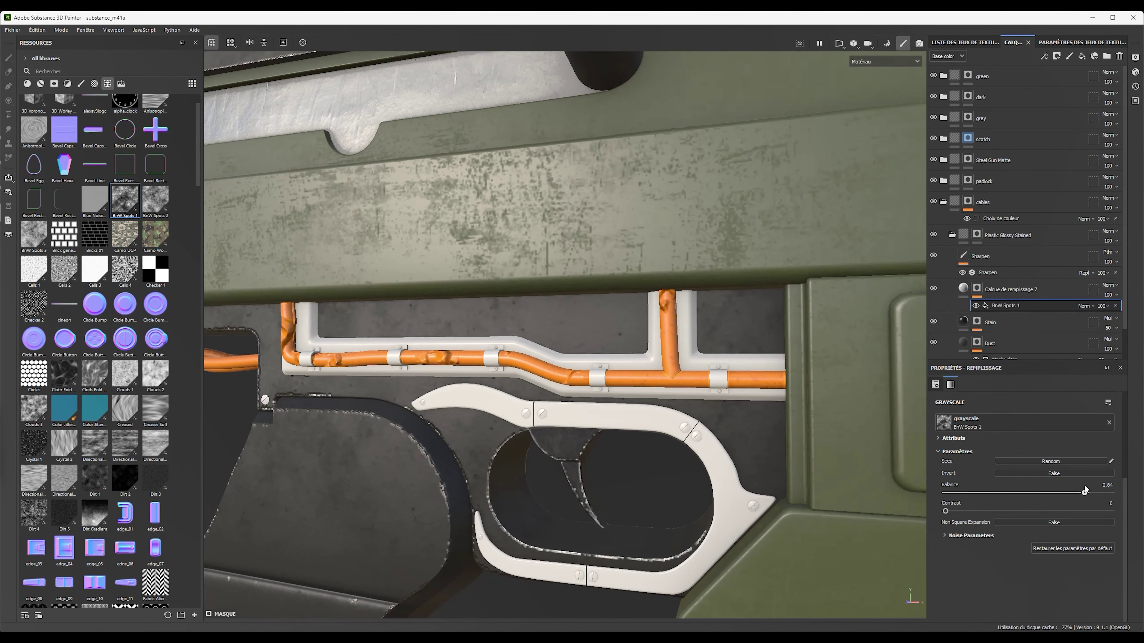
pyautogui.hotkey('ctrl', 'z')
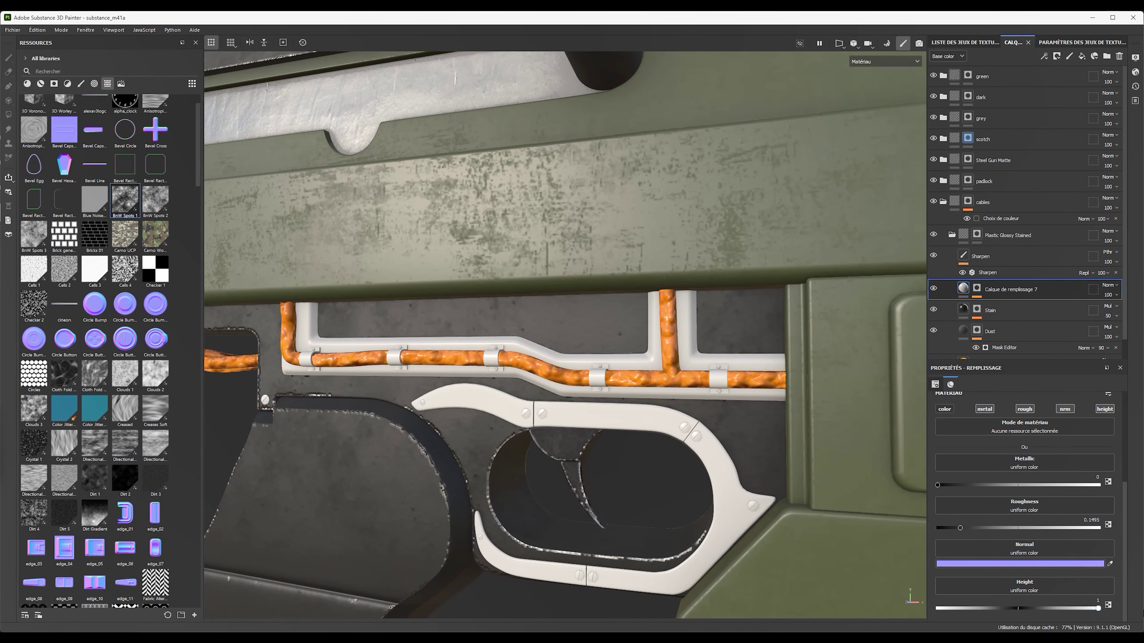
pyautogui.hotkey('ctrl', 'y')
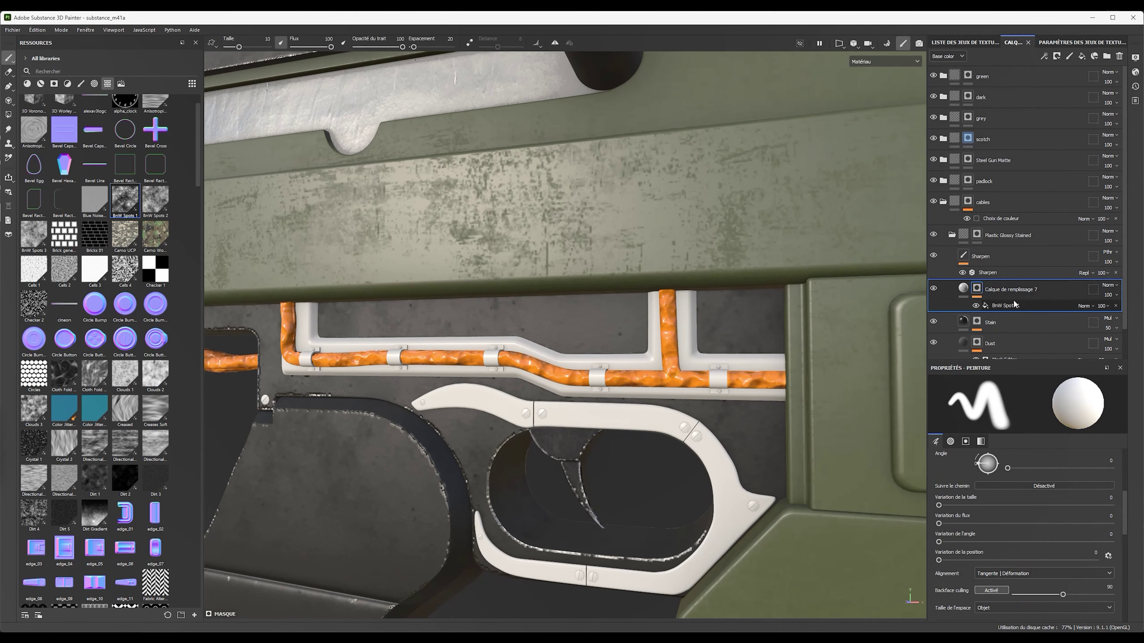
pyautogui.moveTo(1003, 485); pyautogui.dragTo(1005, 486)
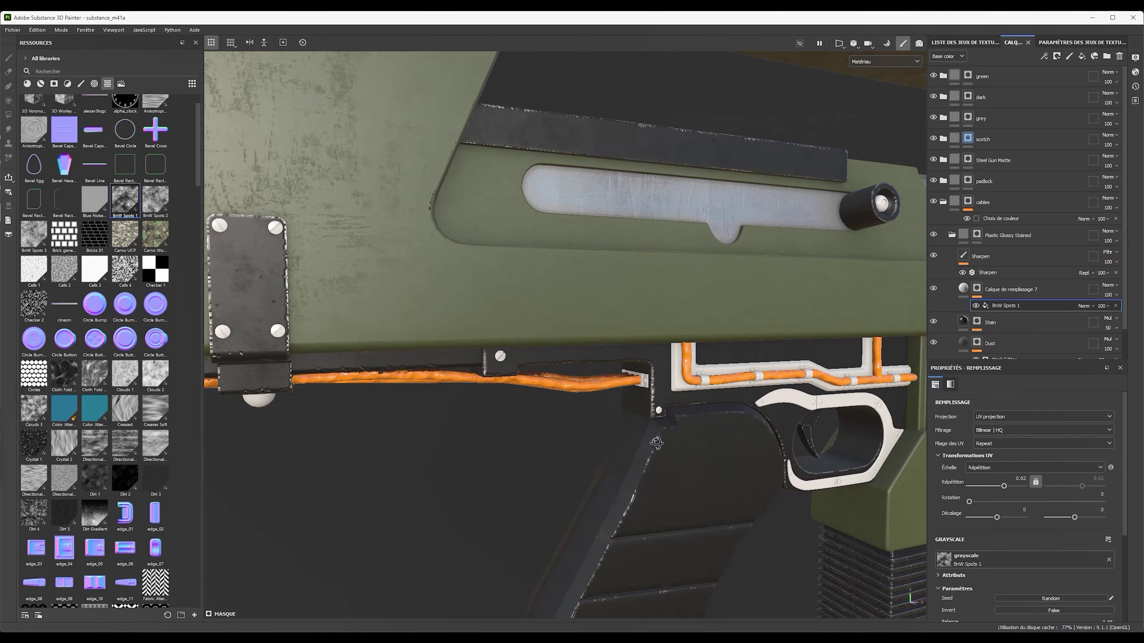
pyautogui.keyDown('alt'); pyautogui.moveTo(557, 440); pyautogui.dragTo(630, 406, button='middle'); pyautogui.keyUp('alt')
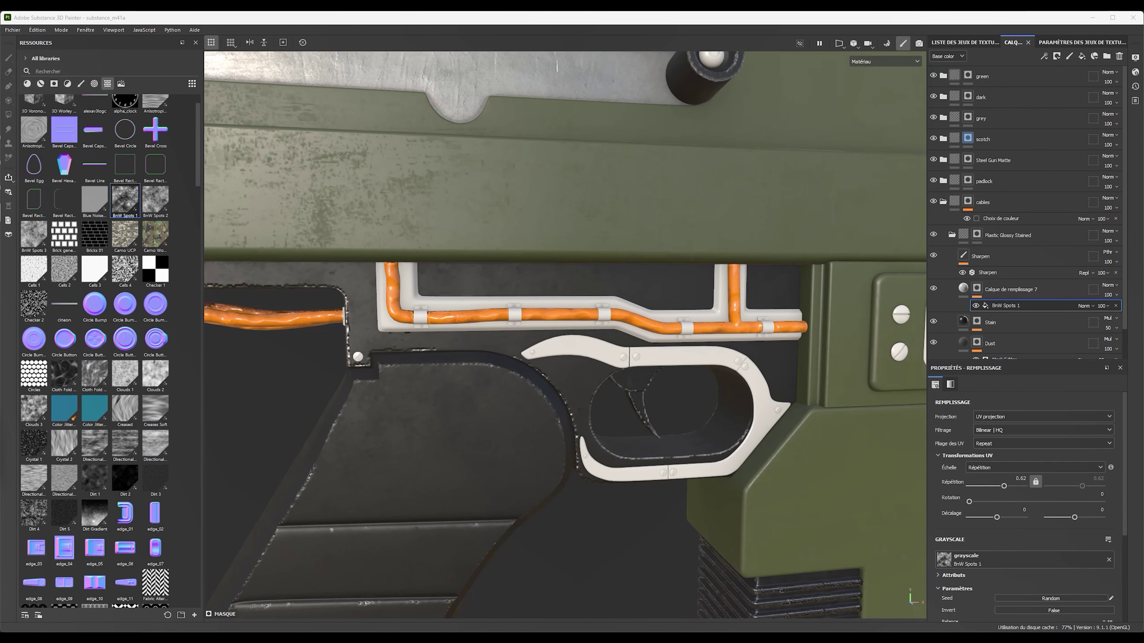
pyautogui.click(8, 115)
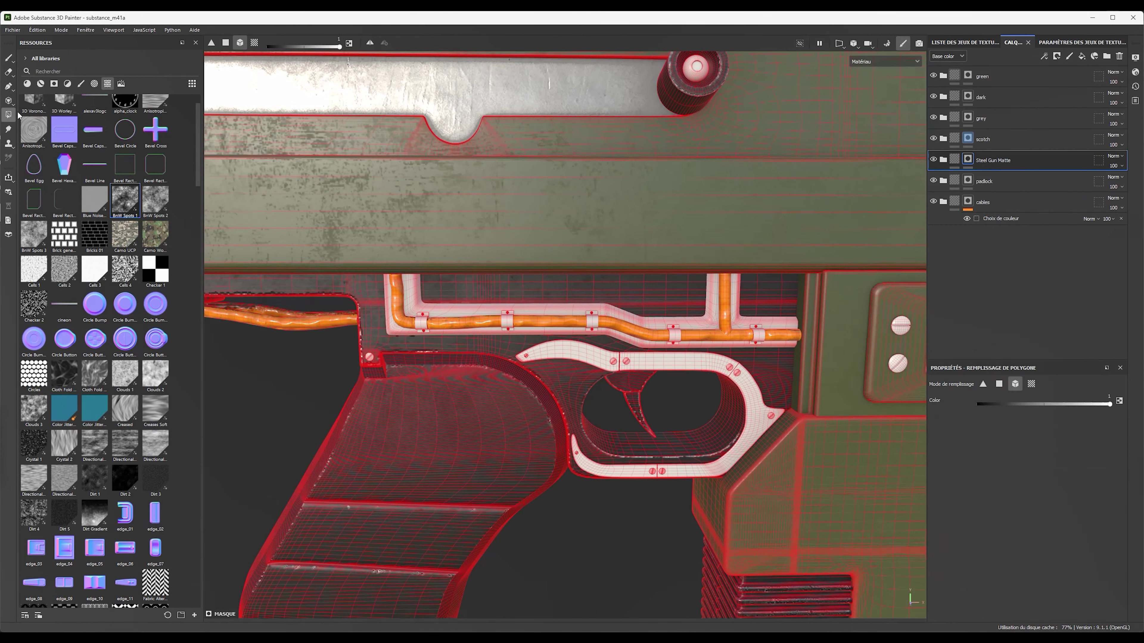
# Add Steel Painted Stained as a new layer above the dark layer, using polygon fill for its mask
pyautogui.press('1')
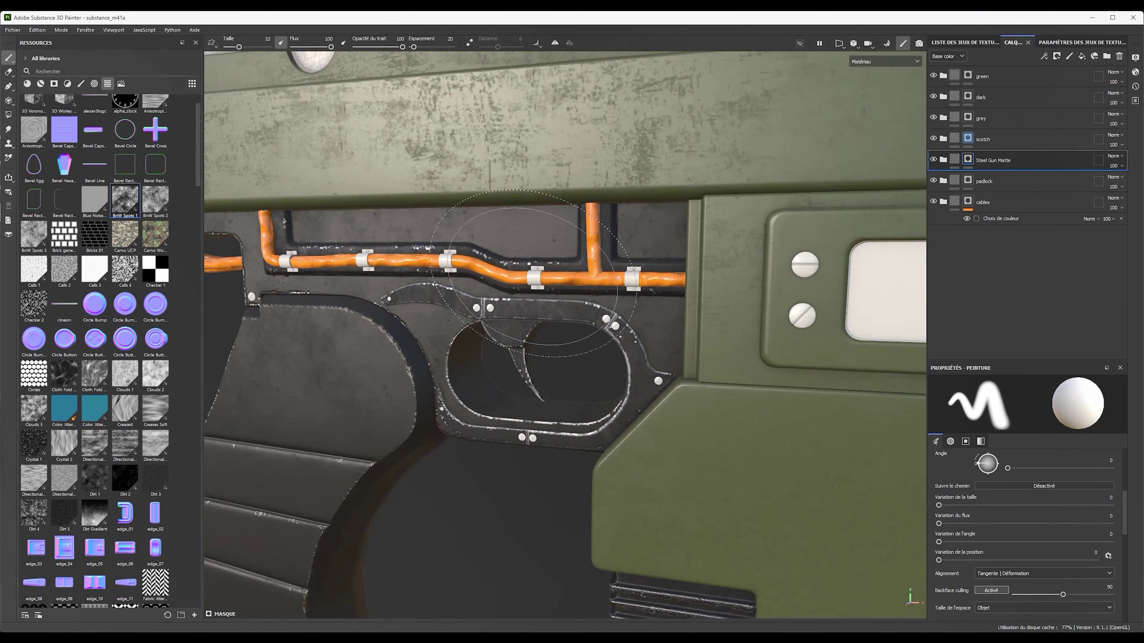
pyautogui.click(981, 97)
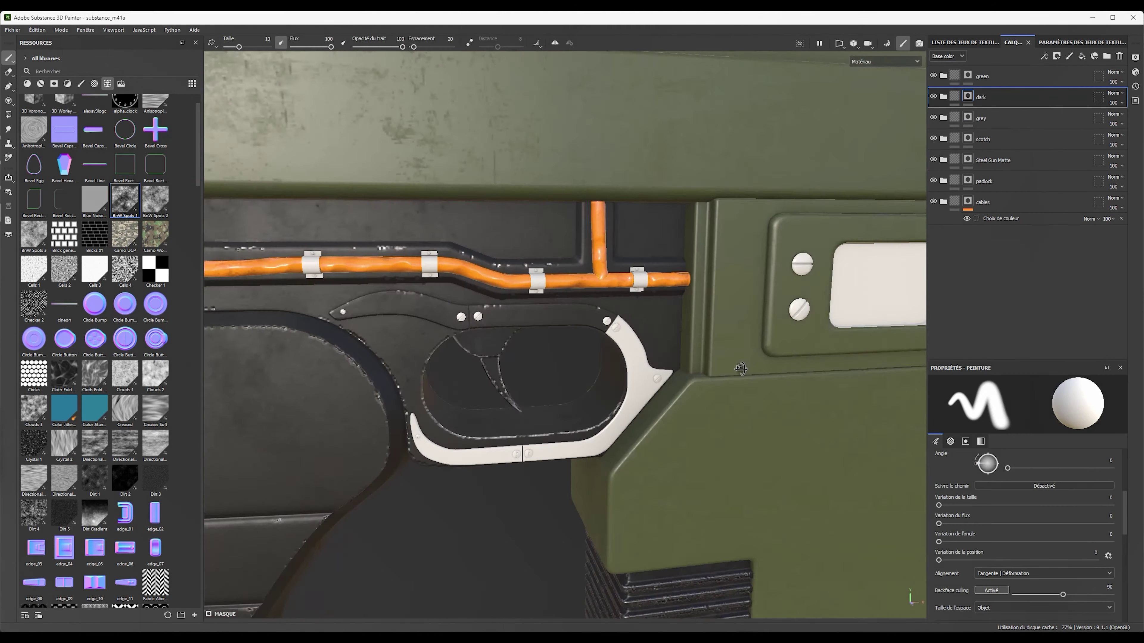
pyautogui.write('steel')
pyautogui.click(40, 84)
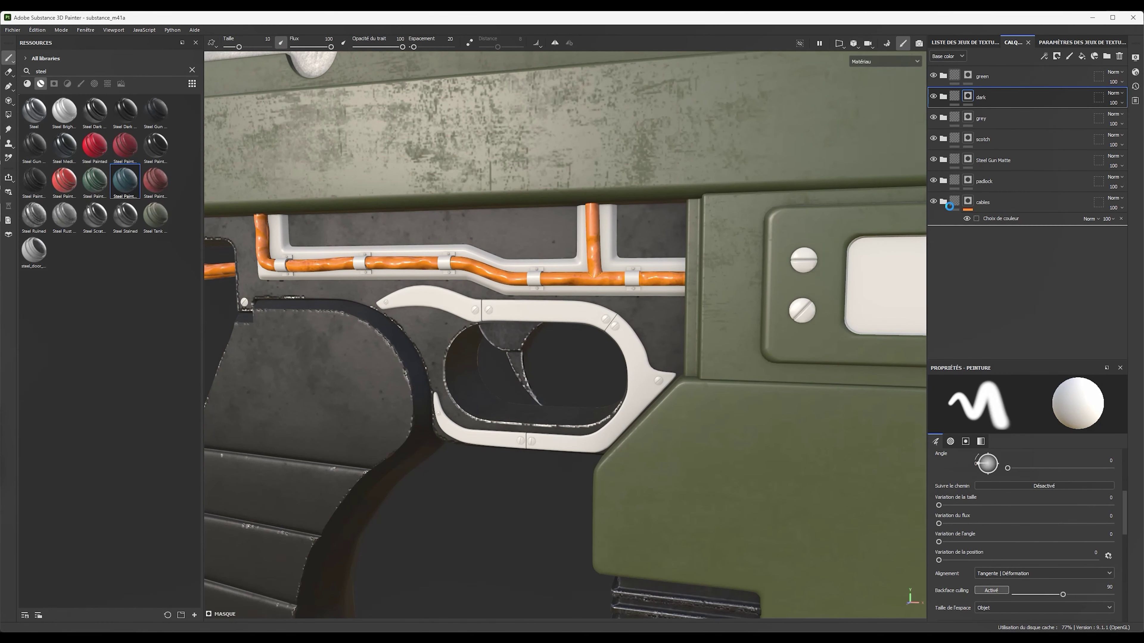
pyautogui.moveTo(125, 181); pyautogui.dragTo(1013, 234)
pyautogui.press('4')
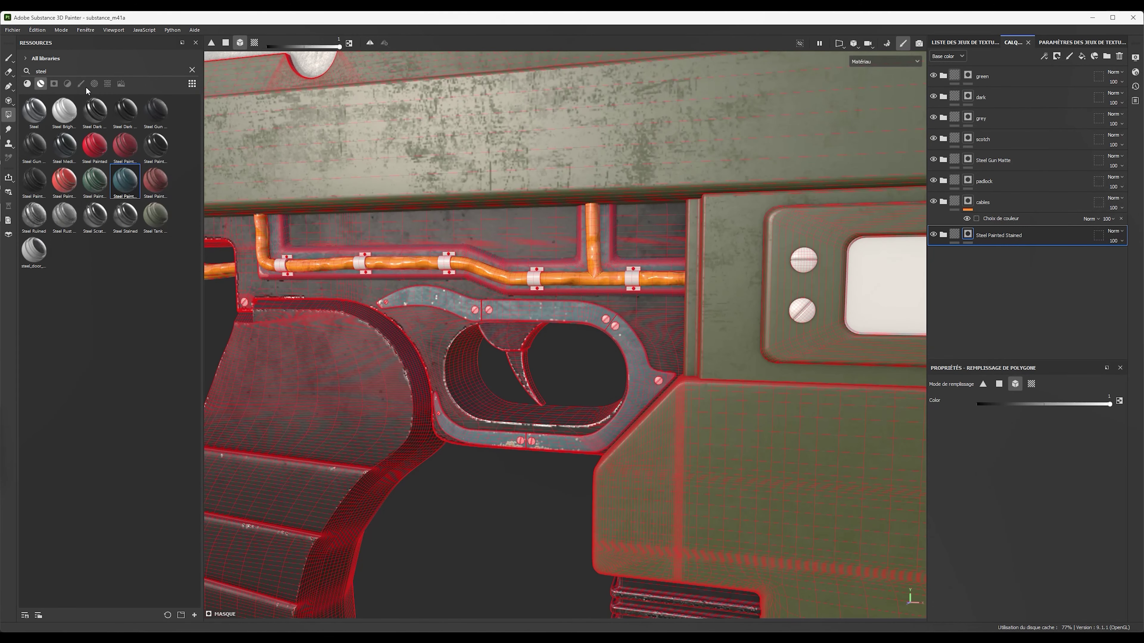
# Give the steel's base fill a grey base colour and higher Metallic
pyautogui.click(942, 235)
pyautogui.click(991, 340)
pyautogui.click(1081, 463)
pyautogui.moveTo(873, 386)
pyautogui.mouseDown()
pyautogui.moveTo(854, 410)
pyautogui.moveTo(827, 400)
pyautogui.mouseUp()
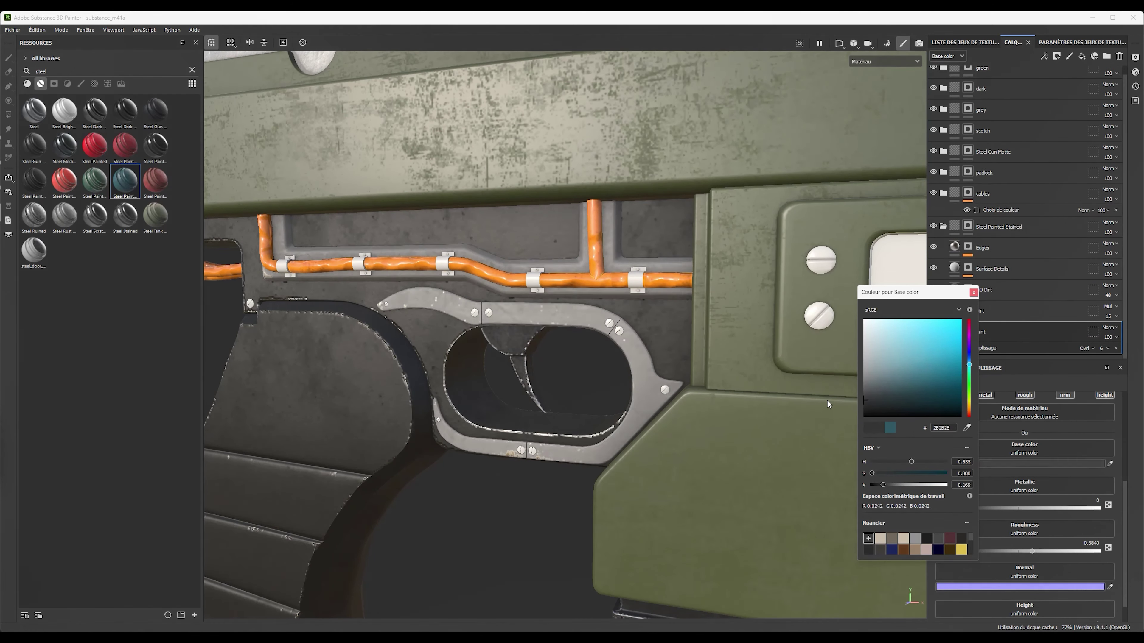
pyautogui.click(1087, 509)
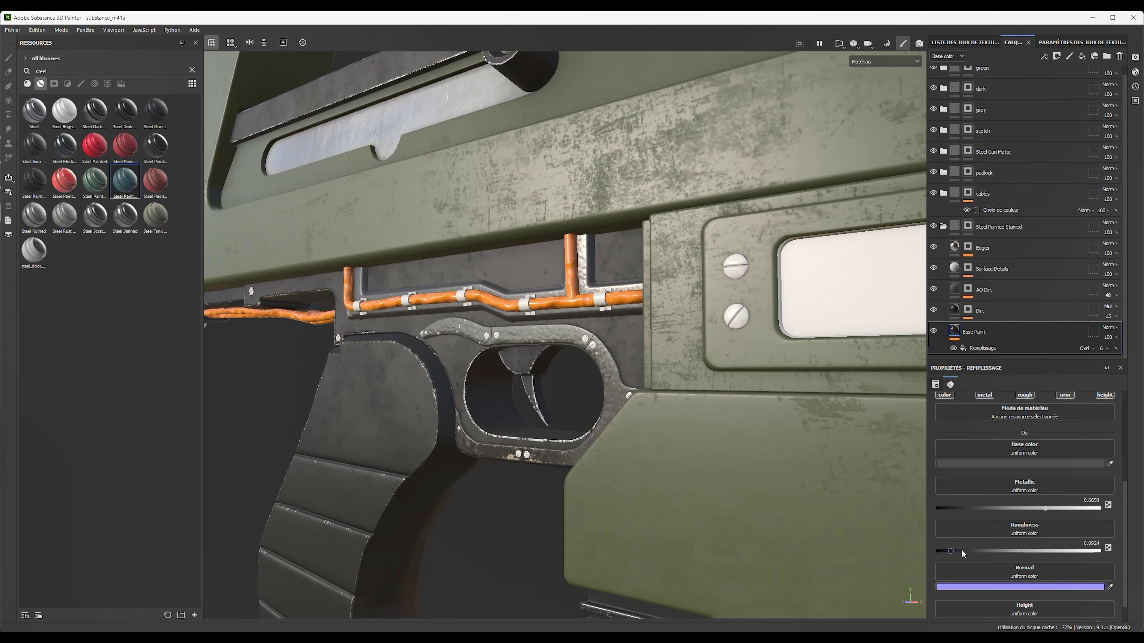
# Inspect the grunge_map_012 Surface Details mask effect and the Base layer's colour
pyautogui.click(967, 267)
pyautogui.click(1004, 285)
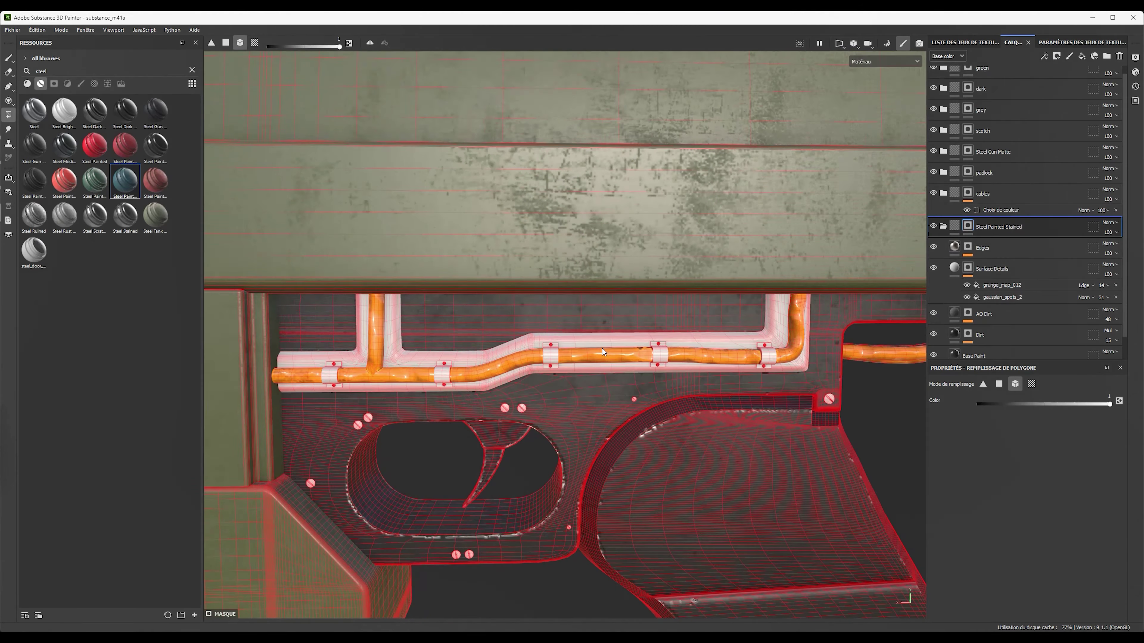
pyautogui.press('1')
pyautogui.press('4')
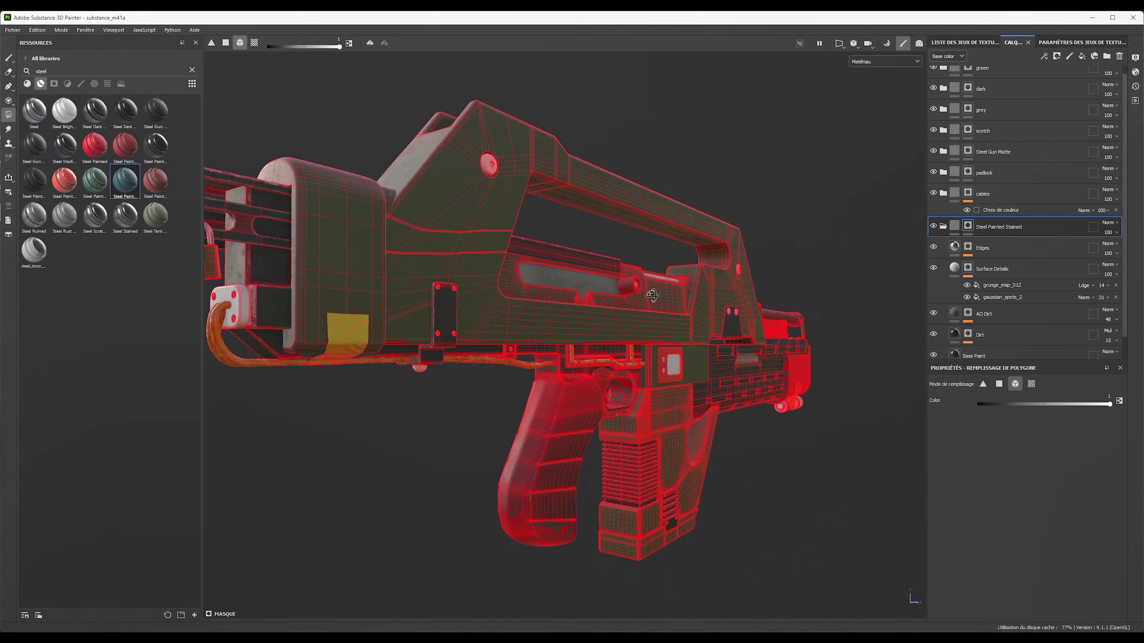
pyautogui.press('1')
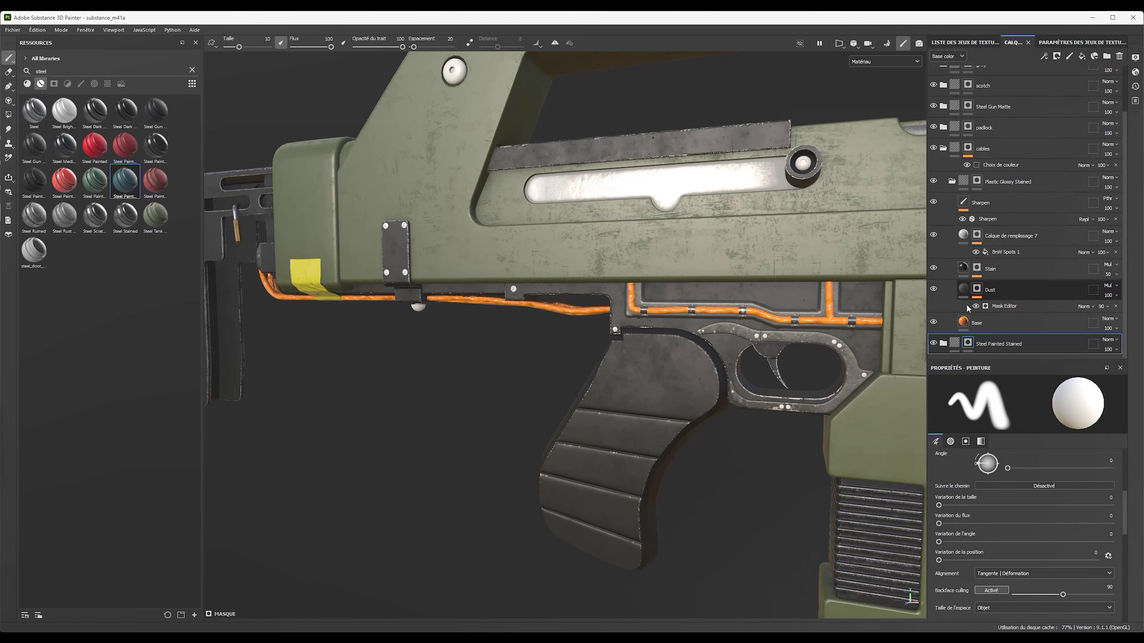
pyautogui.click(963, 321)
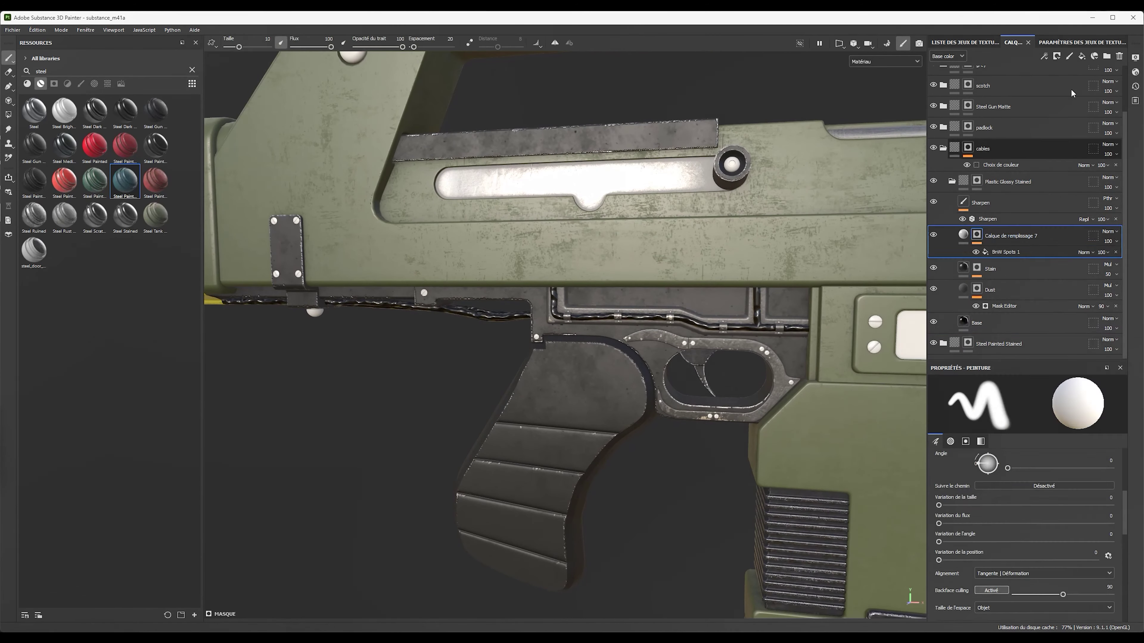
# Add a new fill layer to the plastic group and delete its fill effect
pyautogui.rightClick(1020, 238)
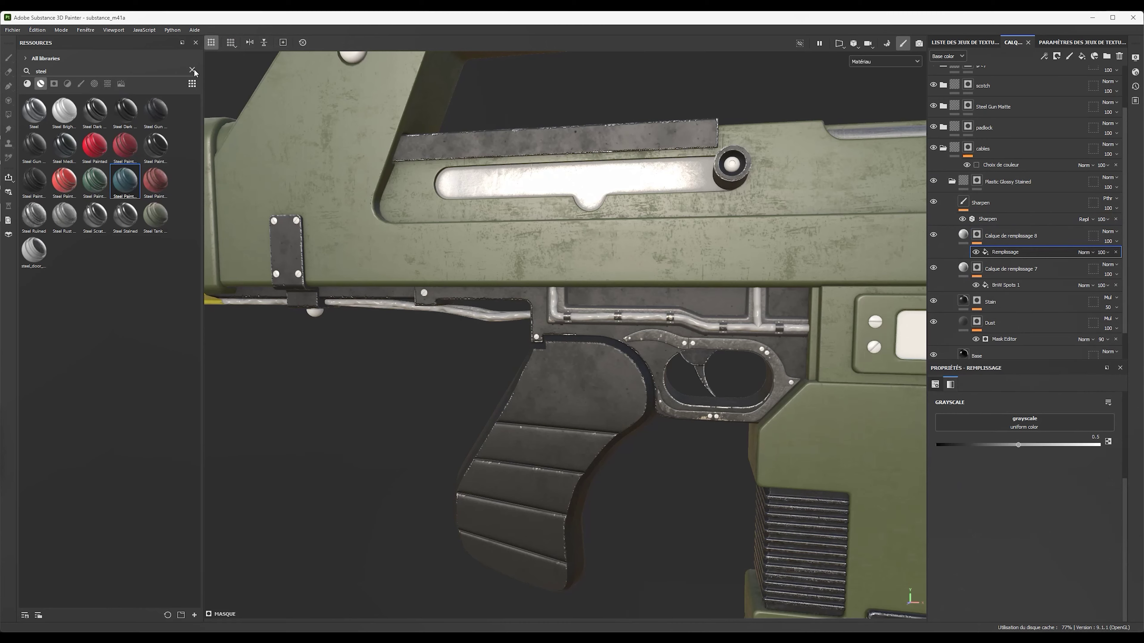
pyautogui.click(192, 70)
pyautogui.click(80, 83)
pyautogui.click(1115, 252)
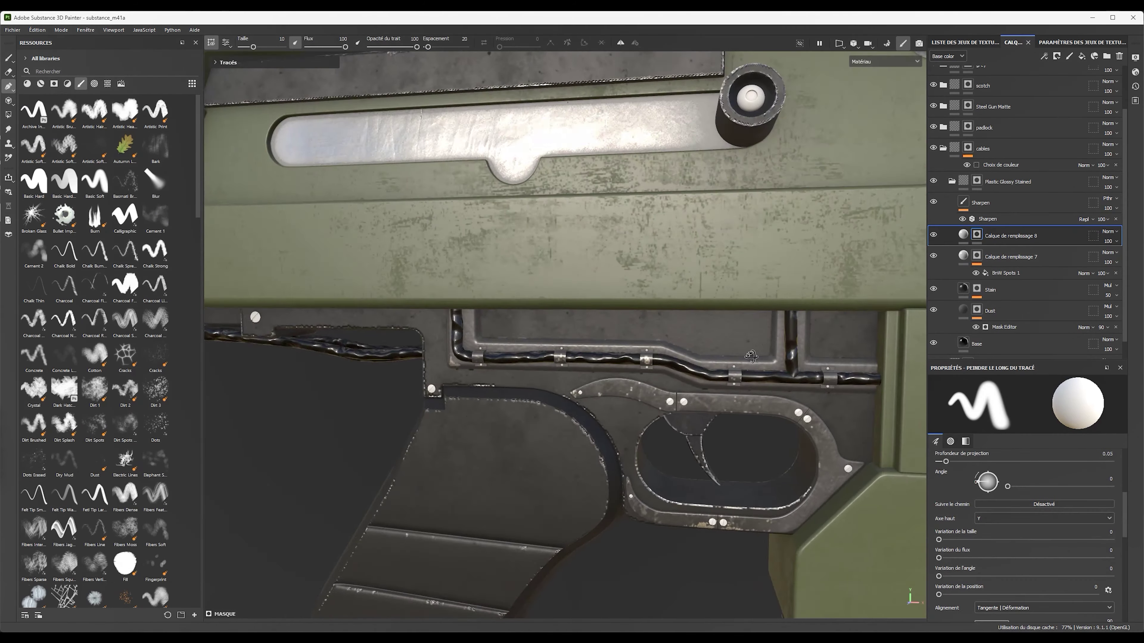
pyautogui.scroll(5, 808, 363)
# Trace a stripe path along the L-shaped pipe with a Contrast Luminosity filter at 0.24
pyautogui.keyDown('alt'); pyautogui.moveTo(412, 334); pyautogui.dragTo(428, 292); pyautogui.keyUp('alt')
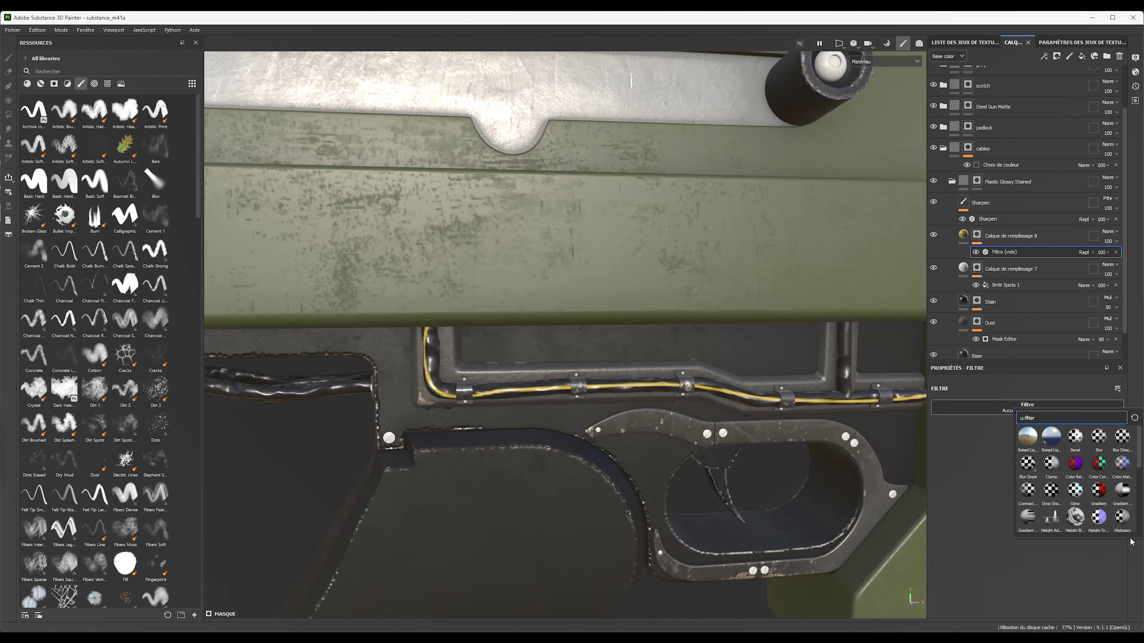
pyautogui.click(1027, 490)
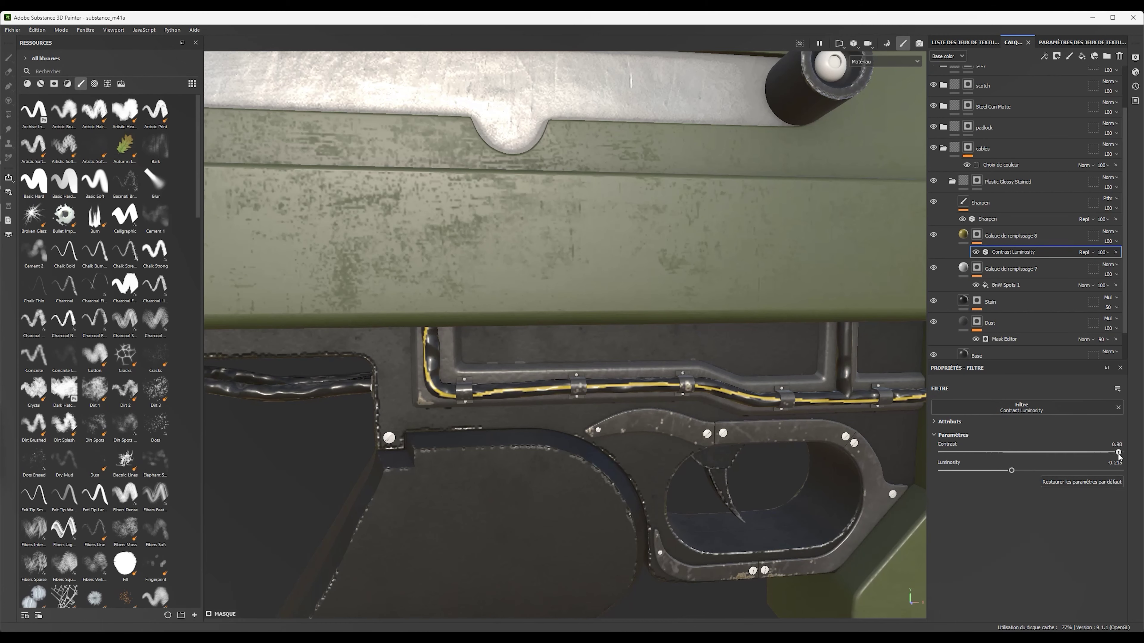
pyautogui.moveTo(1067, 454); pyautogui.dragTo(1052, 452)
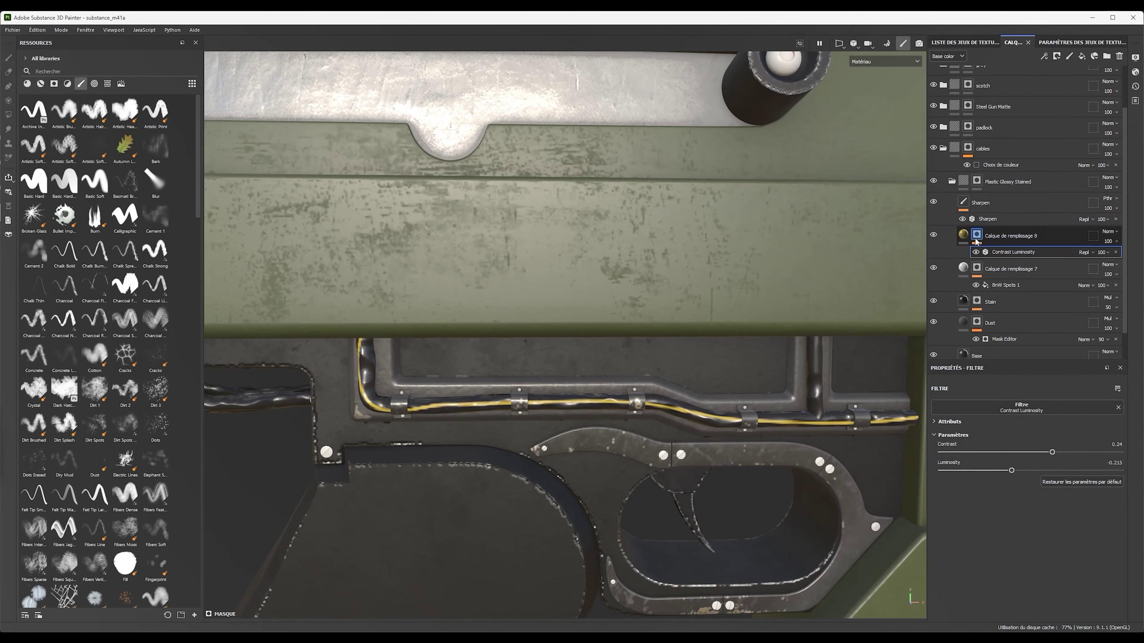
# On Calque de remplissage 8, trace the fourth and fifth paths along the cables near the padlock
pyautogui.click(976, 242)
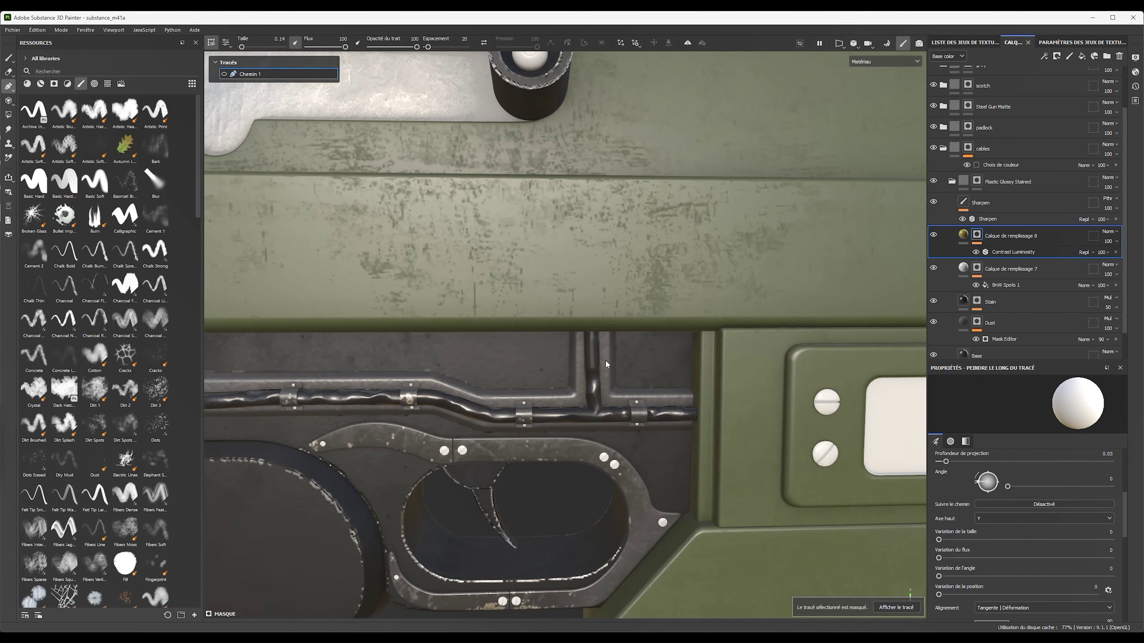
pyautogui.press('1')
pyautogui.scroll(-3, 656, 424)
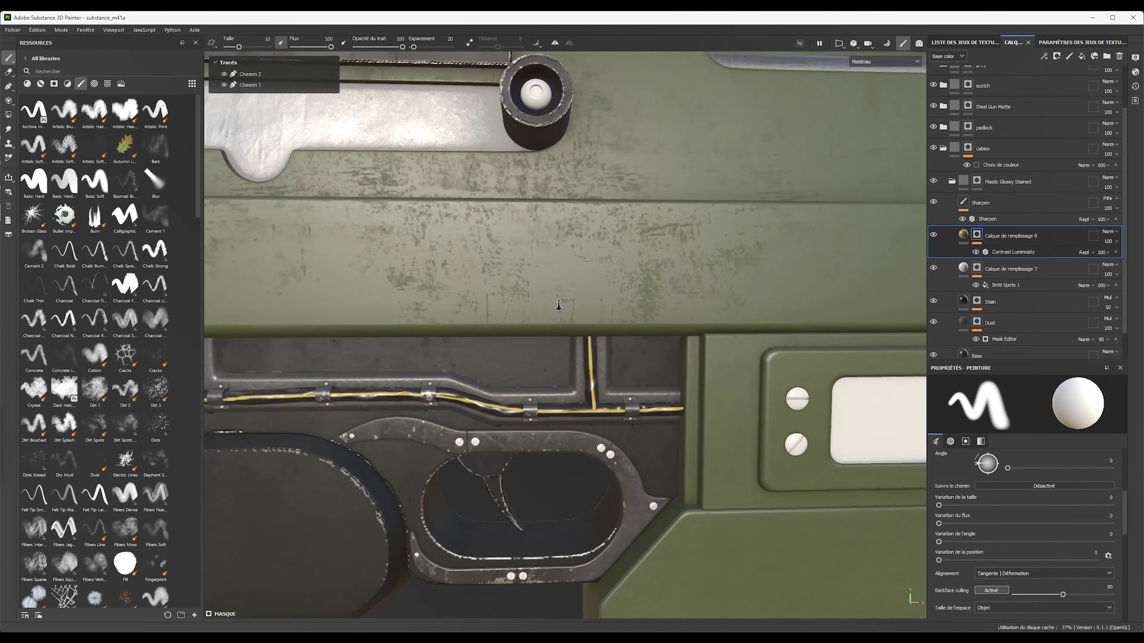
pyautogui.keyDown('alt'); pyautogui.moveTo(656, 423); pyautogui.dragTo(543, 320); pyautogui.keyUp('alt')
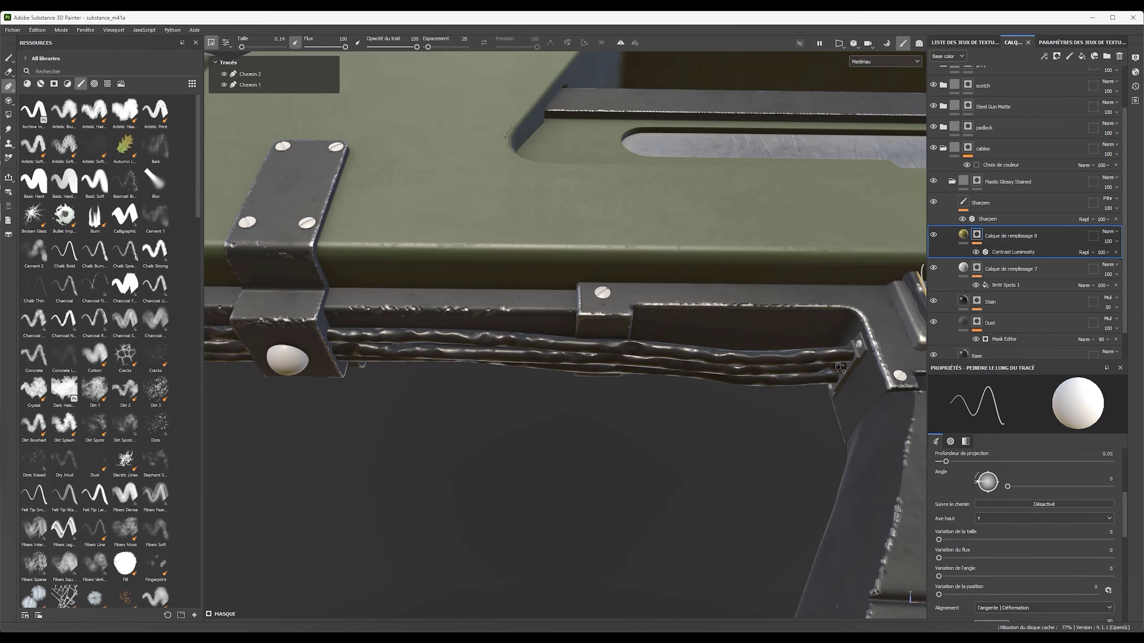
pyautogui.keyDown('alt'); pyautogui.moveTo(505, 388); pyautogui.dragTo(498, 351); pyautogui.keyUp('alt')
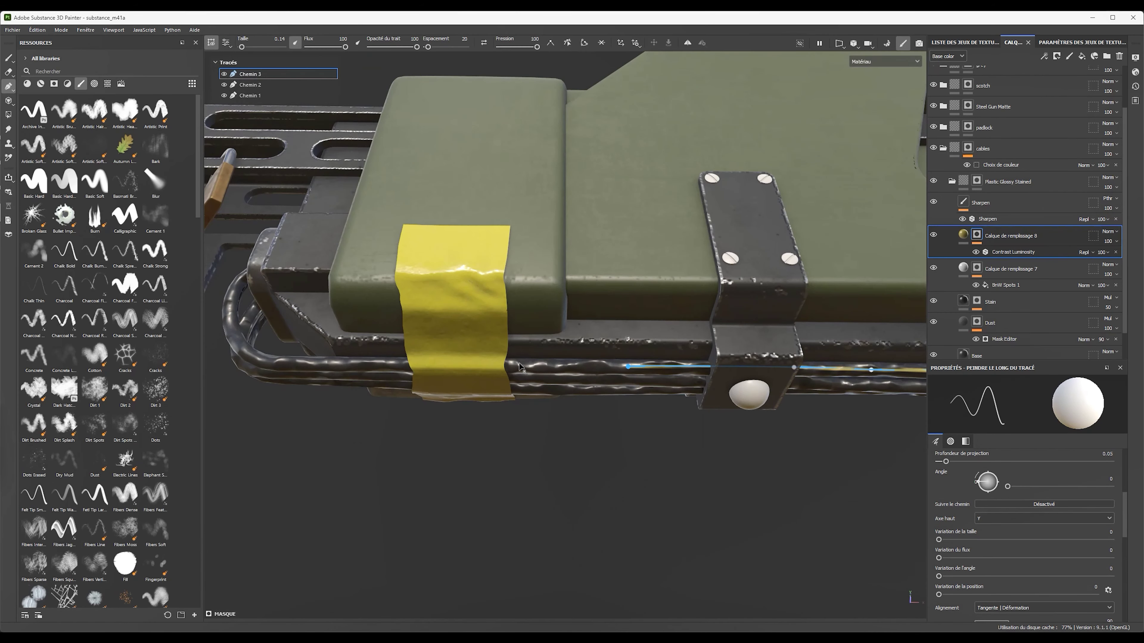
pyautogui.moveTo(505, 294)
pyautogui.keyDown('alt'); pyautogui.mouseDown()
pyautogui.moveTo(488, 416)
pyautogui.moveTo(552, 379)
pyautogui.mouseUp(); pyautogui.keyUp('alt')
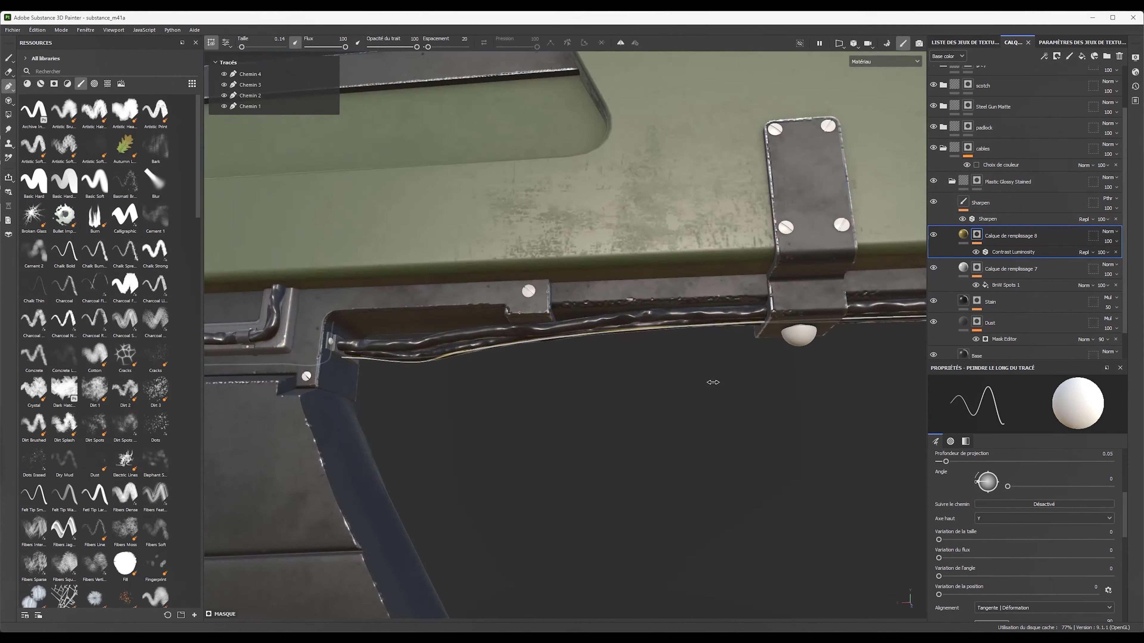
pyautogui.keyDown('alt'); pyautogui.moveTo(442, 408); pyautogui.dragTo(342, 335); pyautogui.keyUp('alt')
pyautogui.click(318, 332)
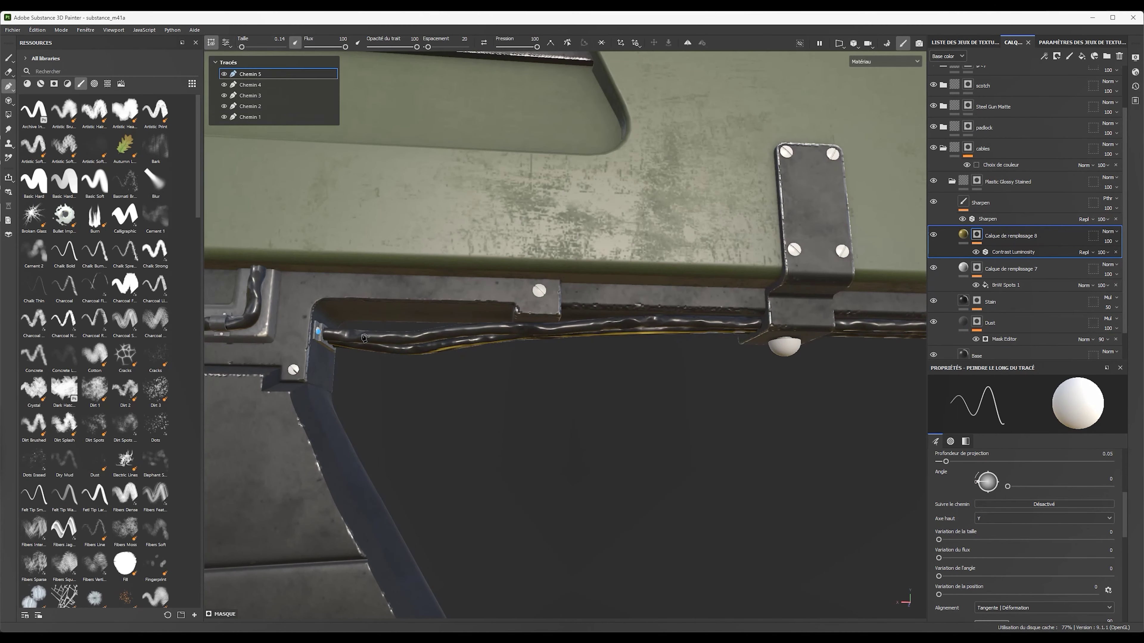
pyautogui.press('1')
pyautogui.keyDown('alt'); pyautogui.moveTo(687, 326); pyautogui.dragTo(558, 262); pyautogui.keyUp('alt')
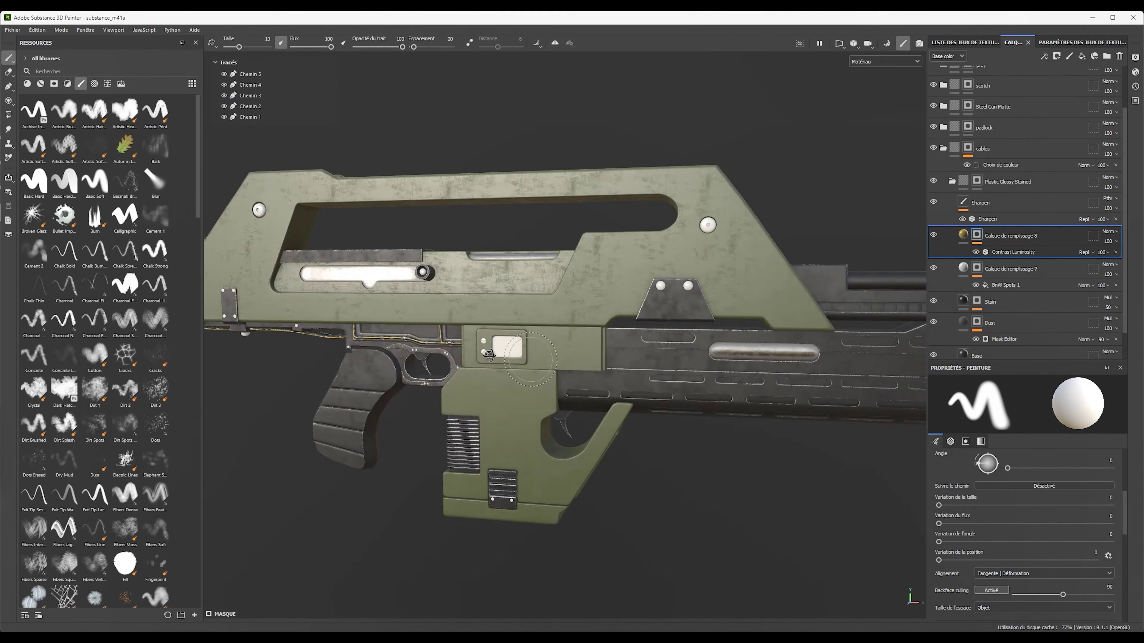
pyautogui.moveTo(558, 262)
pyautogui.keyDown('alt'); pyautogui.mouseDown()
pyautogui.moveTo(591, 341)
pyautogui.moveTo(843, 424)
pyautogui.moveTo(635, 471)
pyautogui.mouseUp(); pyautogui.keyUp('alt')
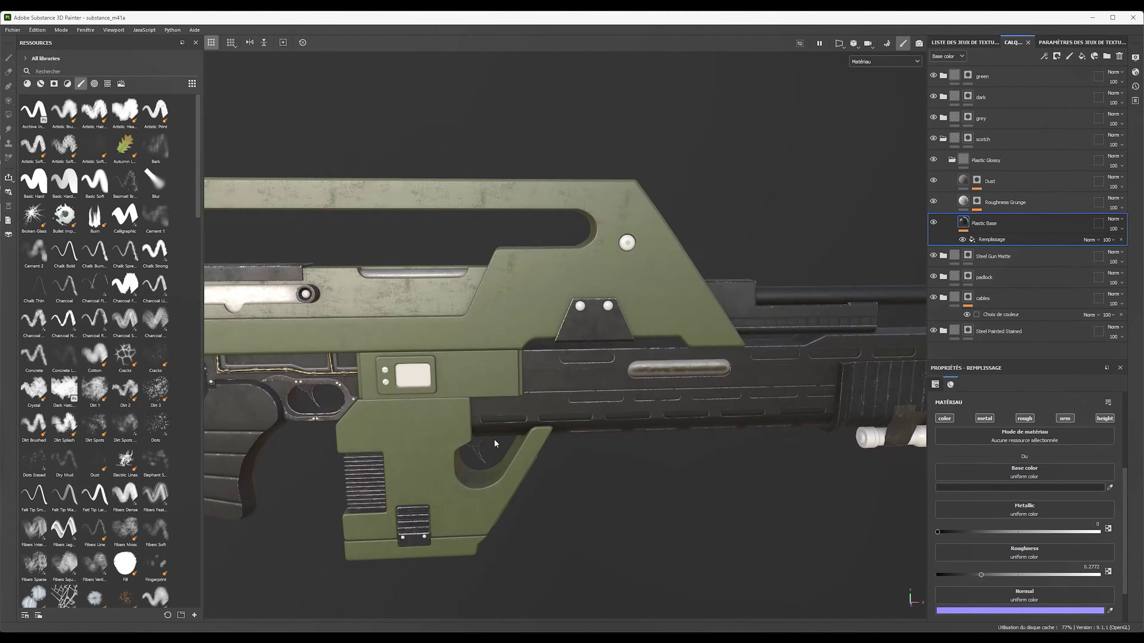
# Add Glass Film Dirty Mirror above the 'dark' layer and select its Glass layer
pyautogui.click(74, 71)
pyautogui.write('glass')
pyautogui.moveTo(959, 93); pyautogui.dragTo(959, 91)
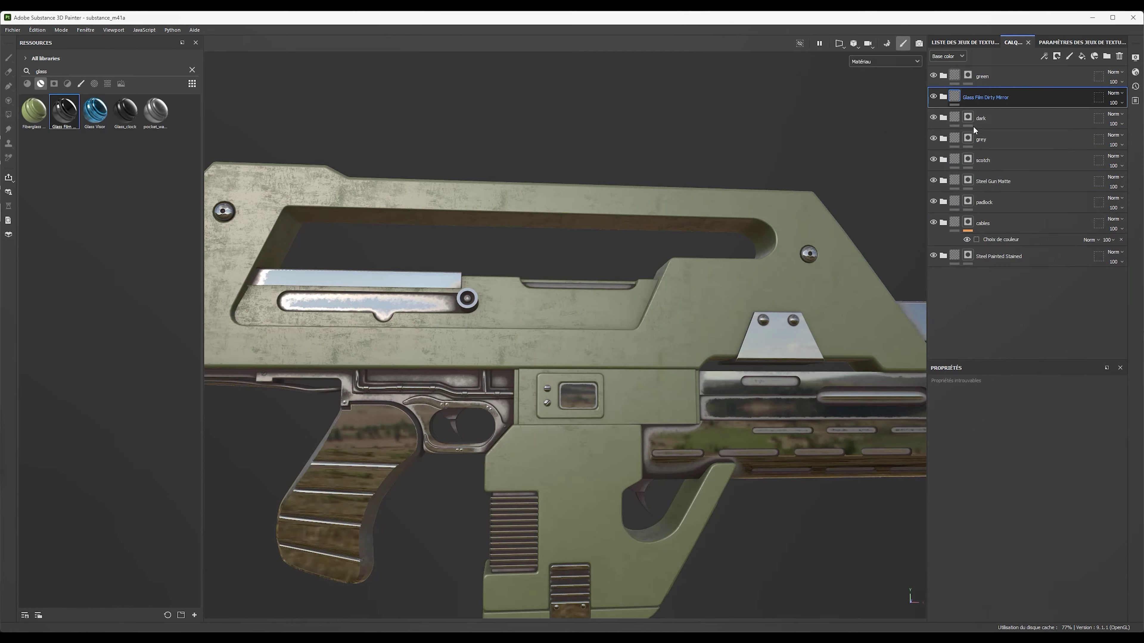
pyautogui.scroll(5, 578, 391)
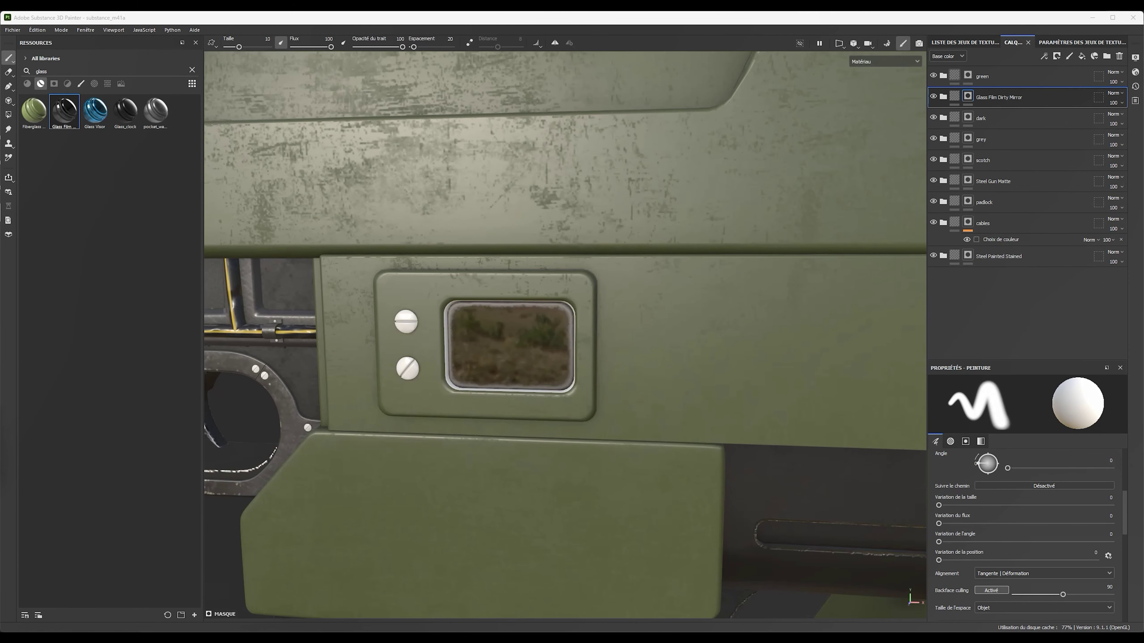
pyautogui.click(954, 135)
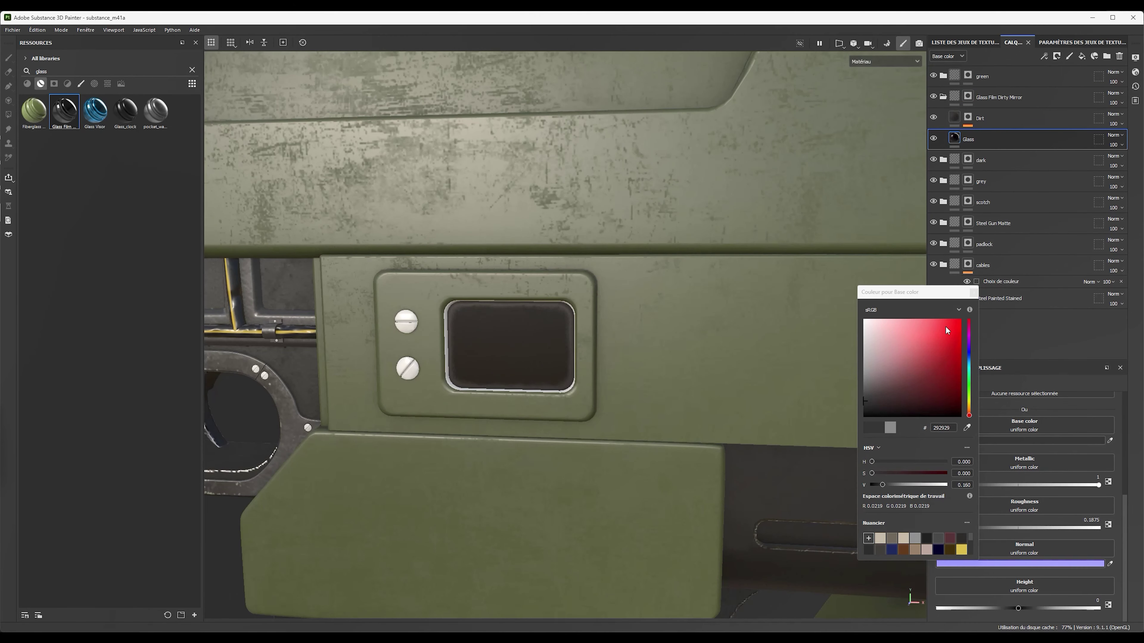
# Save the project
pyautogui.scroll(5, 541, 376)
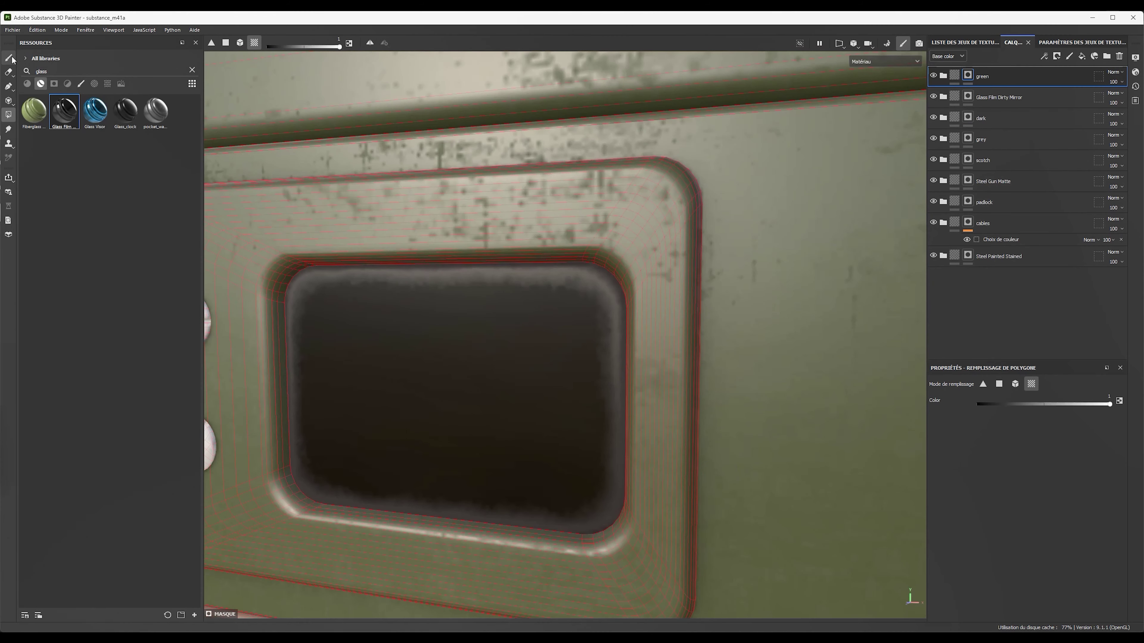
pyautogui.scroll(-10, 541, 376)
pyautogui.hotkey('ctrl', 's')
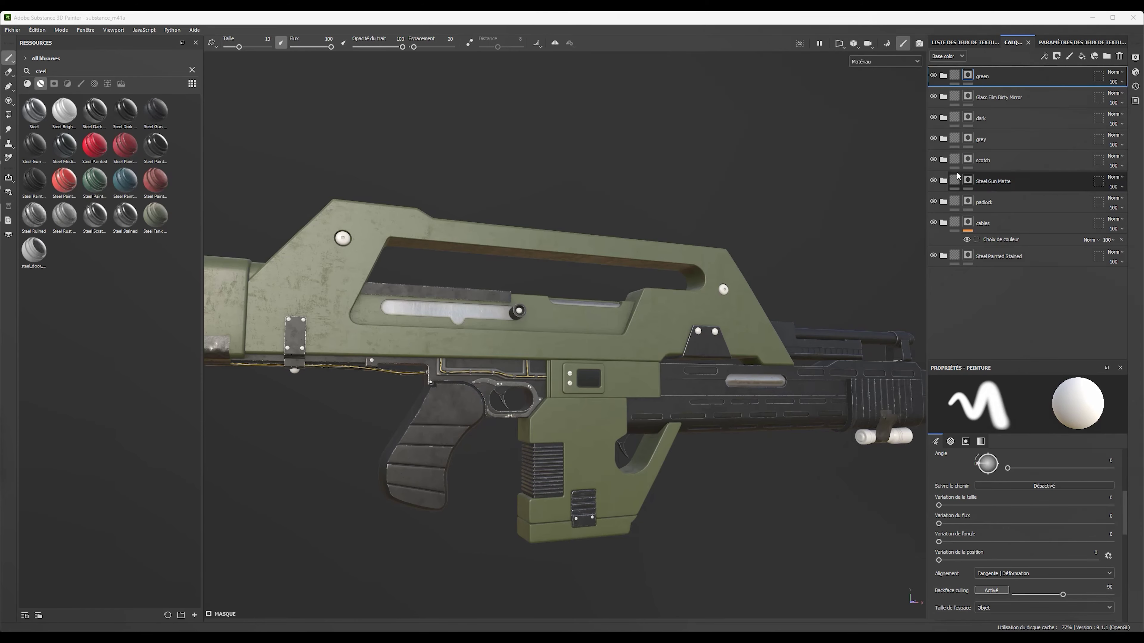
# Drop Steel Stained onto the receiver and give its folder a colour selection mask picking the screws
pyautogui.click(990, 118)
pyautogui.keyDown('alt'); pyautogui.moveTo(454, 192); pyautogui.dragTo(12, 116); pyautogui.keyUp('alt')
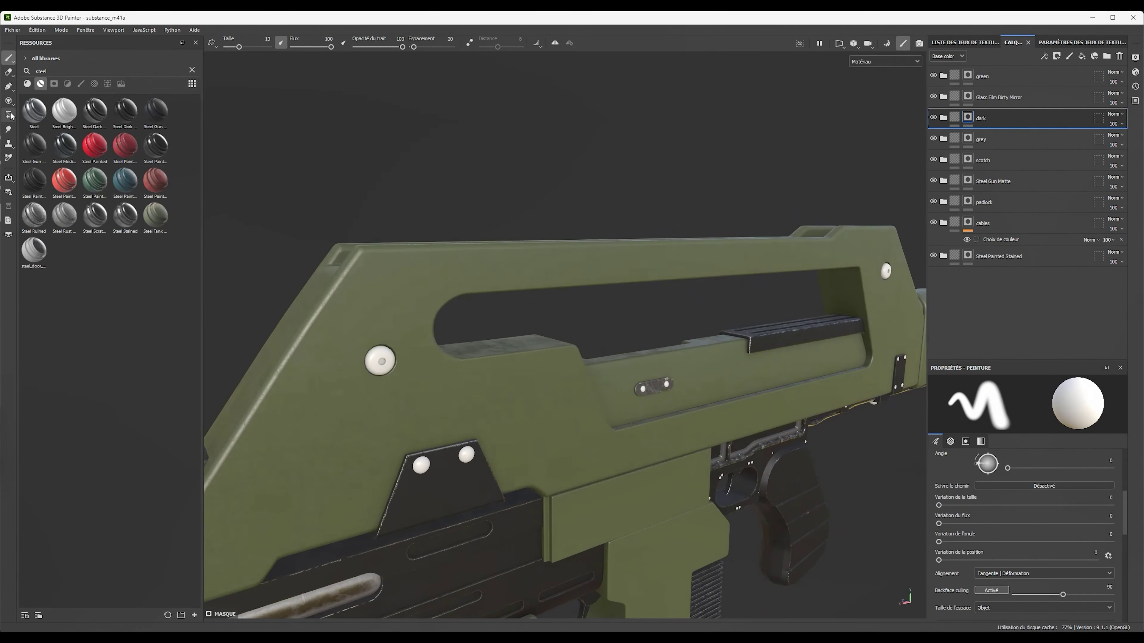
pyautogui.moveTo(125, 215); pyautogui.dragTo(495, 315)
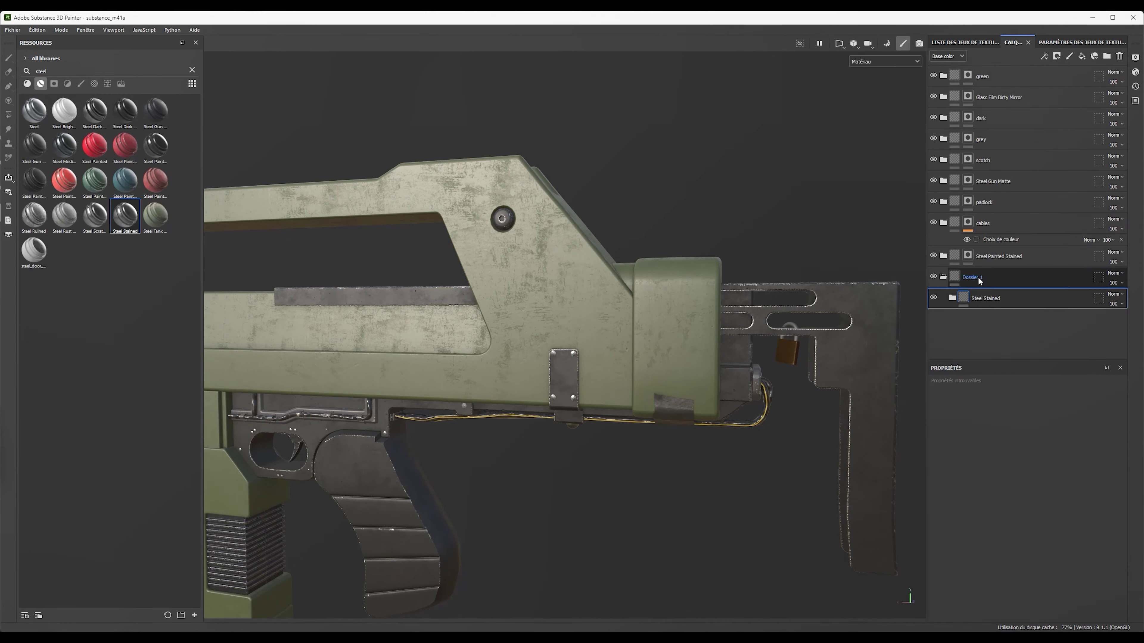
pyautogui.rightClick(995, 281)
pyautogui.click(1035, 271)
pyautogui.click(1087, 489)
pyautogui.click(585, 356)
pyautogui.keyDown('alt'); pyautogui.moveTo(585, 356); pyautogui.dragTo(494, 445); pyautogui.keyUp('alt')
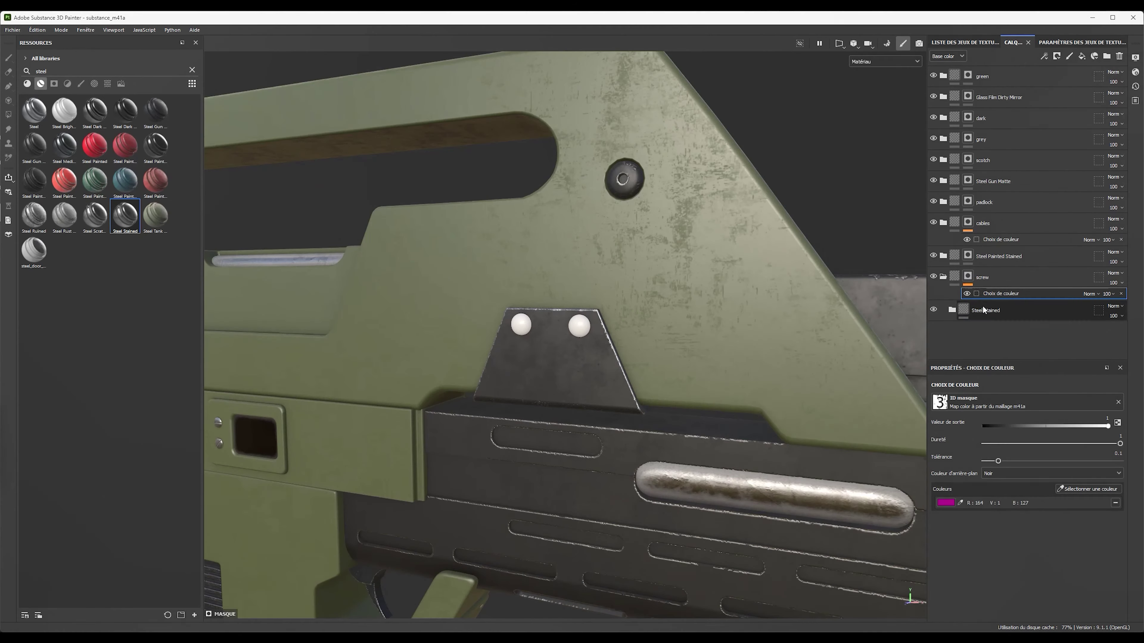
# Give Steel Stained a black mask and delete the screw folder's own mask
pyautogui.click(996, 277)
pyautogui.rightClick(989, 290)
pyautogui.click(1057, 376)
pyautogui.click(1121, 294)
pyautogui.rightClick(998, 310)
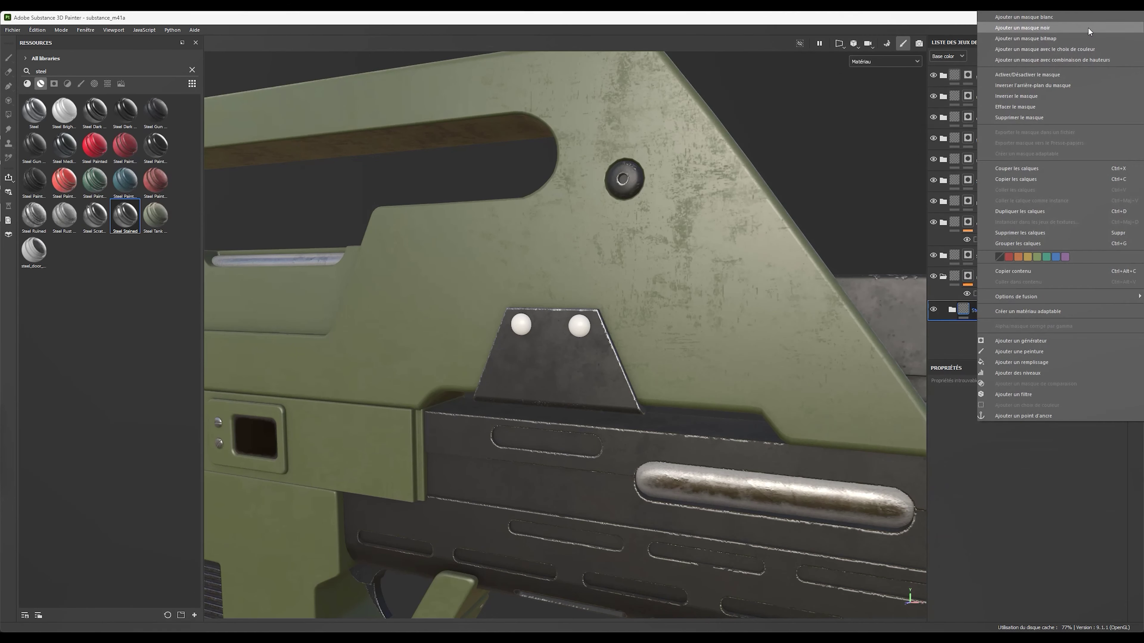
pyautogui.click(1036, 81)
pyautogui.rightClick(1088, 281)
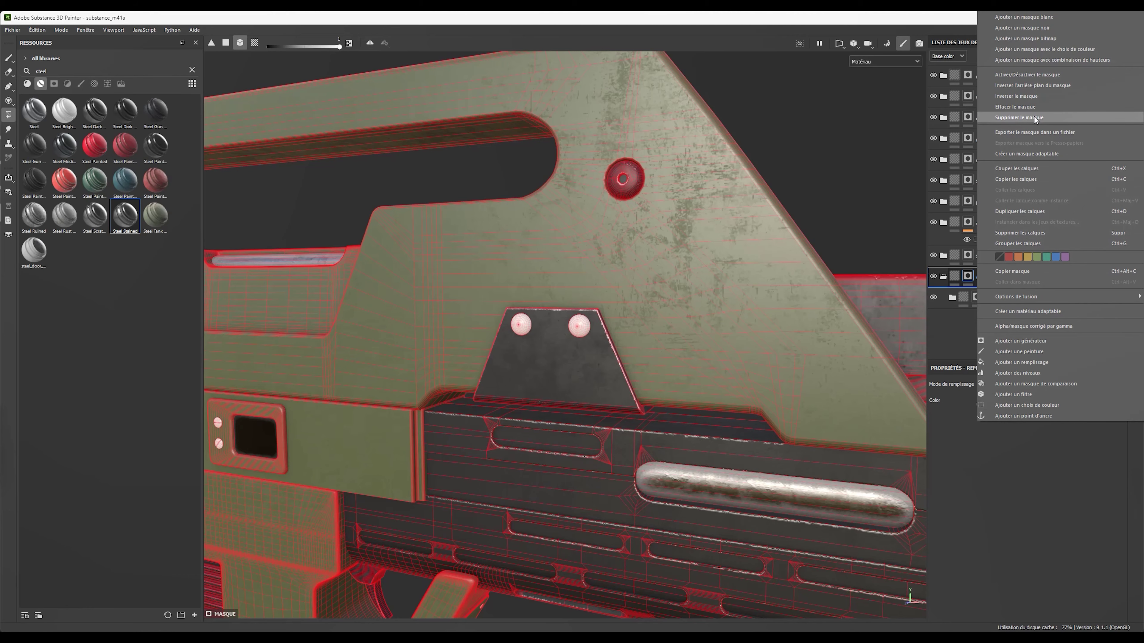
pyautogui.click(1034, 118)
# Add a colour selection mask to Steel Stained and select the bottom Steel Stained layer
pyautogui.moveTo(613, 327)
pyautogui.keyDown('alt'); pyautogui.mouseDown()
pyautogui.moveTo(753, 388)
pyautogui.moveTo(629, 366)
pyautogui.moveTo(766, 343)
pyautogui.mouseUp(); pyautogui.keyUp('alt')
pyautogui.rightClick(1015, 298)
pyautogui.click(1036, 316)
pyautogui.scroll(3, 544, 382)
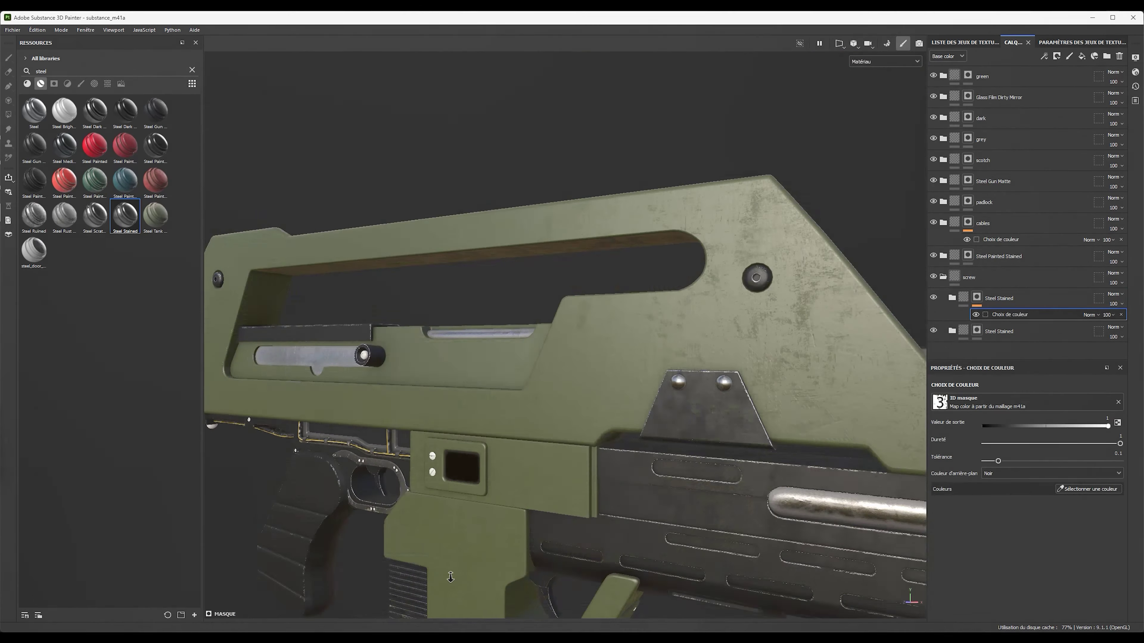
pyautogui.scroll(3, 544, 383)
pyautogui.scroll(-5, 545, 384)
pyautogui.keyDown('alt'); pyautogui.moveTo(585, 304); pyautogui.dragTo(630, 225); pyautogui.keyUp('alt')
pyautogui.click(999, 331)
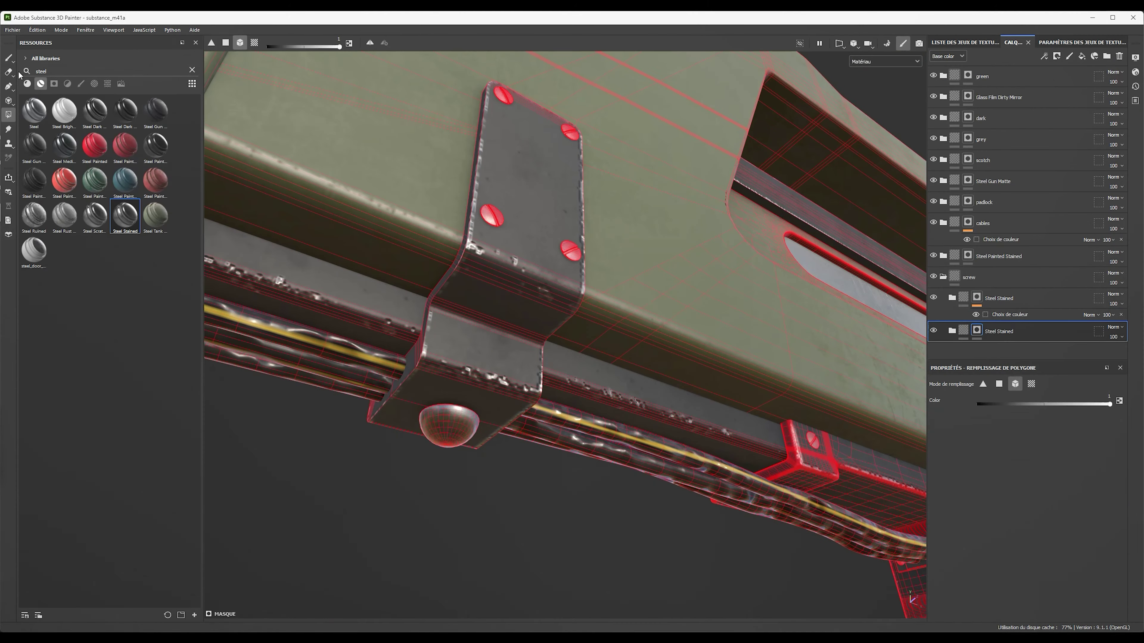
# Switch to polygon fill and view the underside plates, vent plate and taped torch
pyautogui.keyDown('alt'); pyautogui.moveTo(450, 315); pyautogui.dragTo(300, 389); pyautogui.keyUp('alt')
pyautogui.scroll(5, 300, 389)
pyautogui.scroll(5, 300, 388)
pyautogui.press('4')
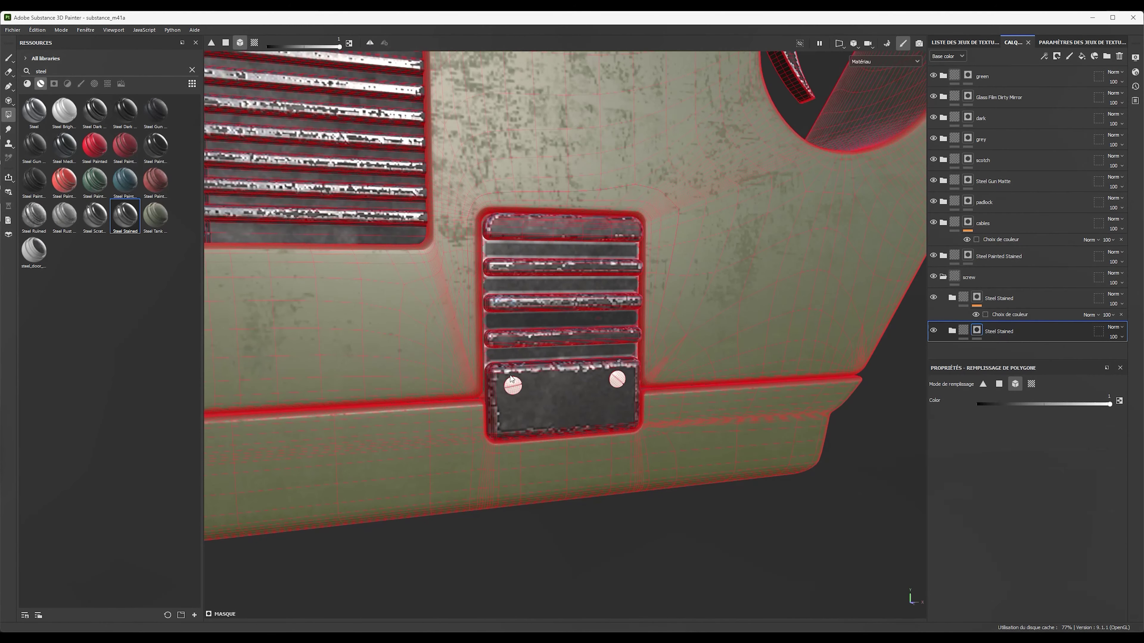
pyautogui.keyDown('alt'); pyautogui.moveTo(540, 406); pyautogui.dragTo(593, 585); pyautogui.keyUp('alt')
pyautogui.keyDown('alt'); pyautogui.moveTo(594, 584); pyautogui.dragTo(507, 210, button='right'); pyautogui.keyUp('alt')
pyautogui.keyDown('alt'); pyautogui.moveTo(508, 210); pyautogui.dragTo(668, 421); pyautogui.keyUp('alt')
# Zoom in on the torch and create a new torch folder with a mask
pyautogui.press('1')
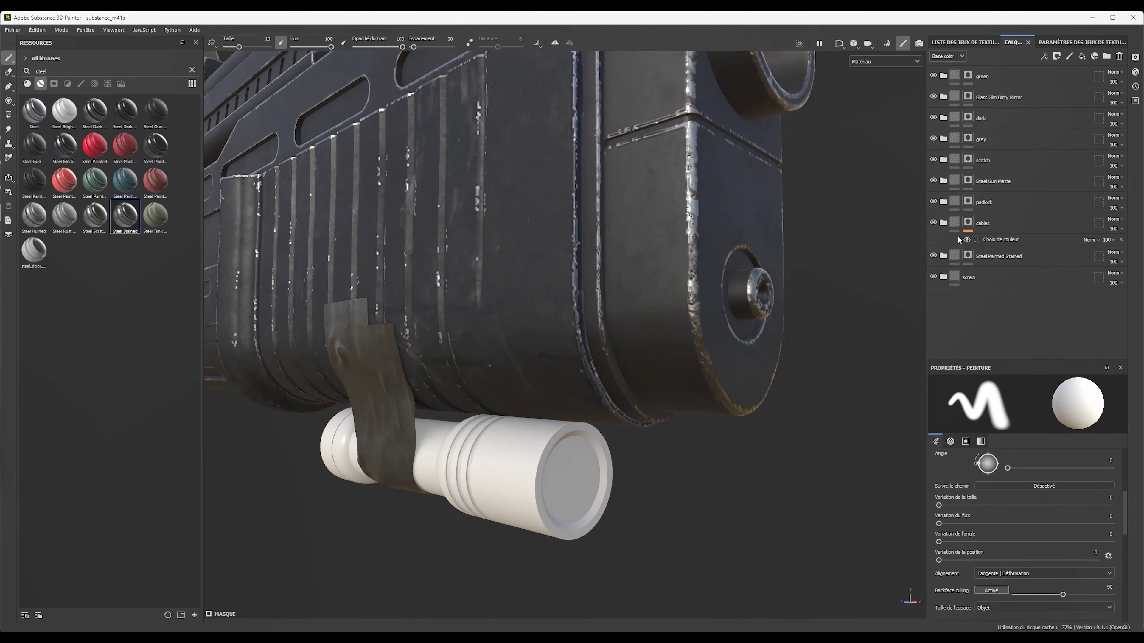
pyautogui.press('4')
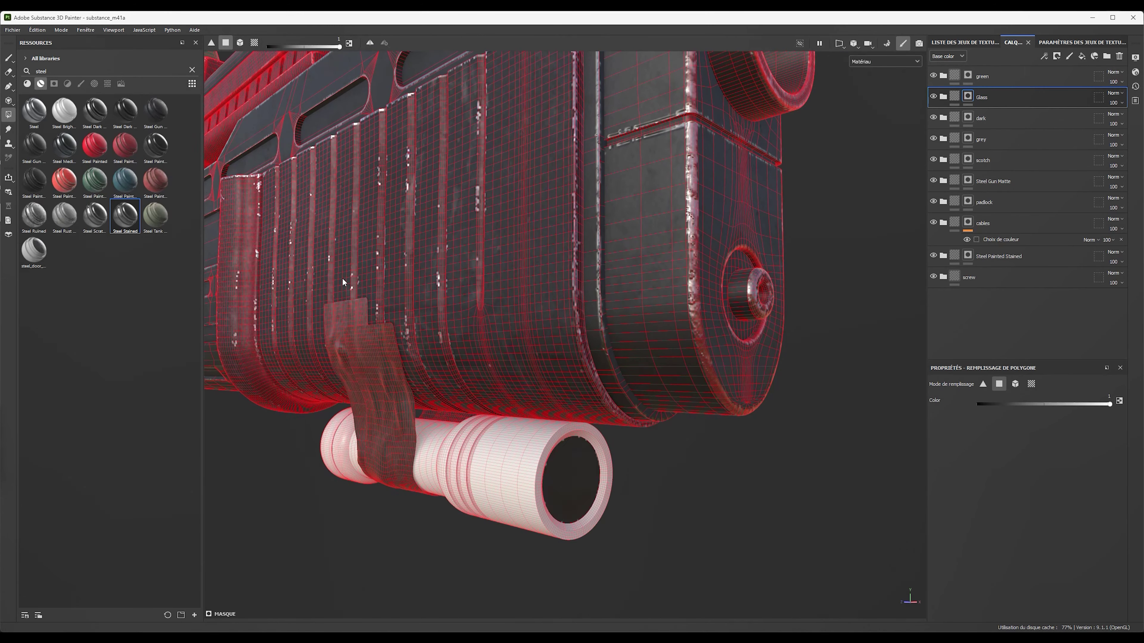
pyautogui.press('1')
pyautogui.keyDown('alt'); pyautogui.moveTo(540, 361); pyautogui.dragTo(631, 428); pyautogui.keyUp('alt')
pyautogui.keyDown('alt'); pyautogui.moveTo(630, 428); pyautogui.dragTo(639, 452, button='right'); pyautogui.keyUp('alt')
pyautogui.keyDown('alt'); pyautogui.moveTo(638, 452); pyautogui.dragTo(405, 315); pyautogui.keyUp('alt')
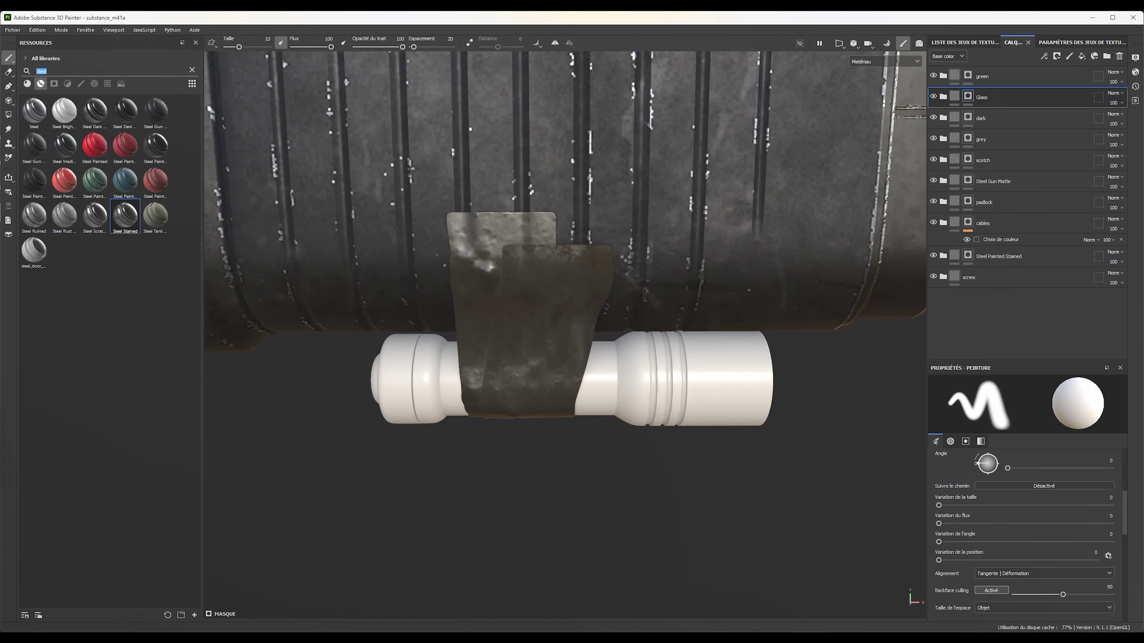
pyautogui.click(980, 284)
pyautogui.rightClick(1013, 277)
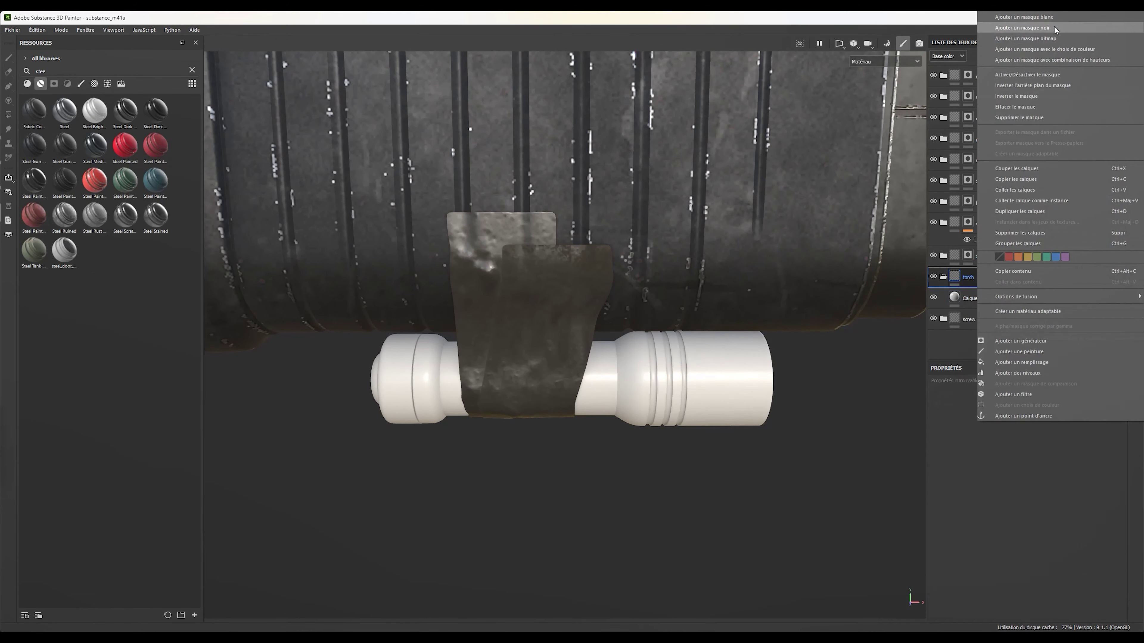
pyautogui.click(1013, 54)
# Polygon-fill the torch into the torch folder's mask
pyautogui.keyDown('alt'); pyautogui.moveTo(592, 368); pyautogui.dragTo(756, 332); pyautogui.keyUp('alt')
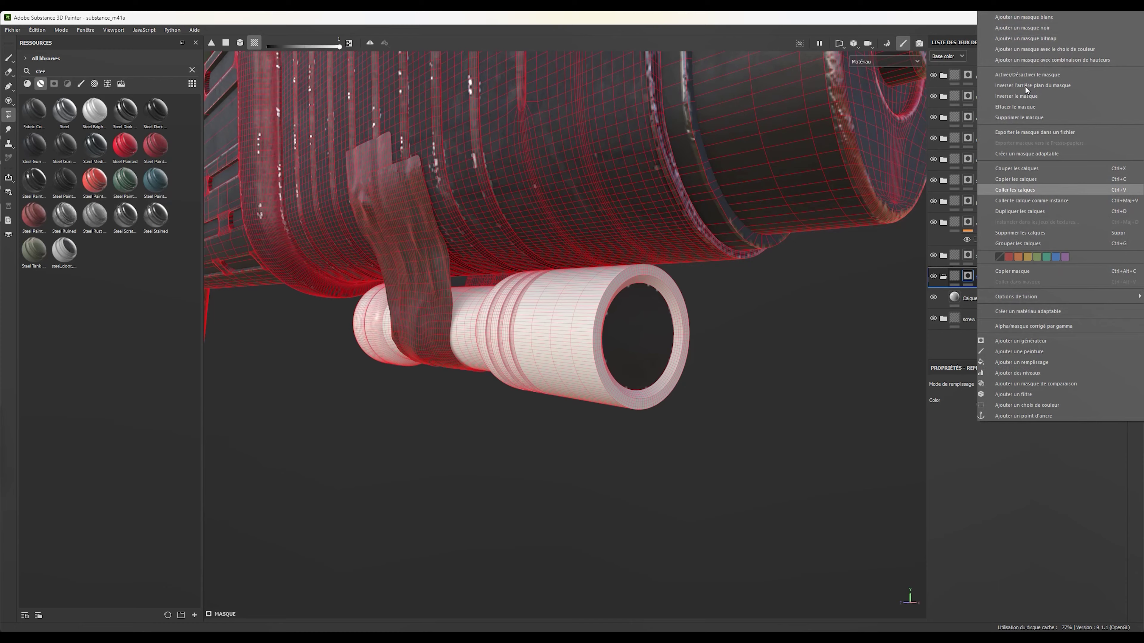
pyautogui.click(986, 298)
pyautogui.click(969, 277)
pyautogui.keyDown('alt'); pyautogui.moveTo(563, 338); pyautogui.dragTo(344, 376); pyautogui.keyUp('alt')
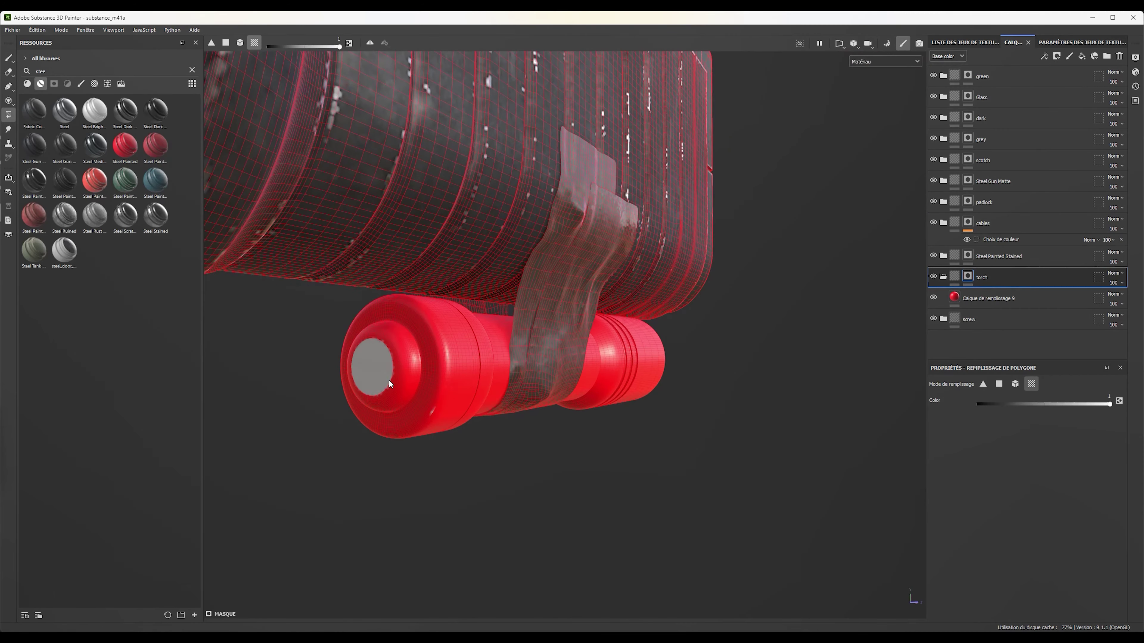
pyautogui.press('1')
# Set the torch fill layer's base colour to grey and add a grayscale fill to its mask
pyautogui.click(951, 301)
pyautogui.click(1020, 439)
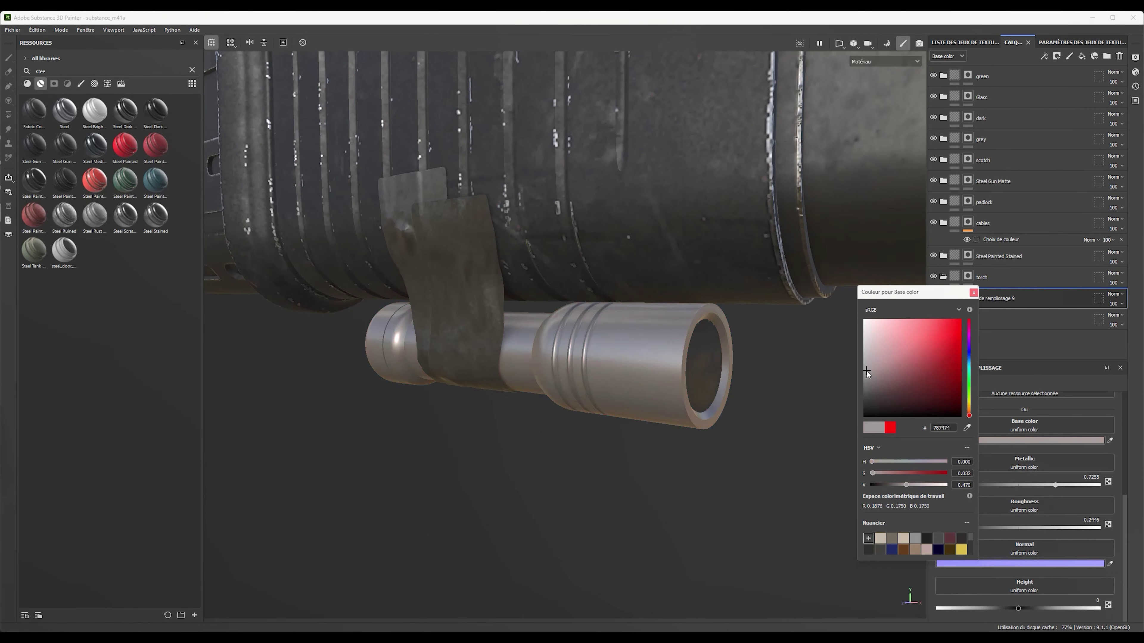
pyautogui.rightClick(977, 298)
pyautogui.click(1021, 362)
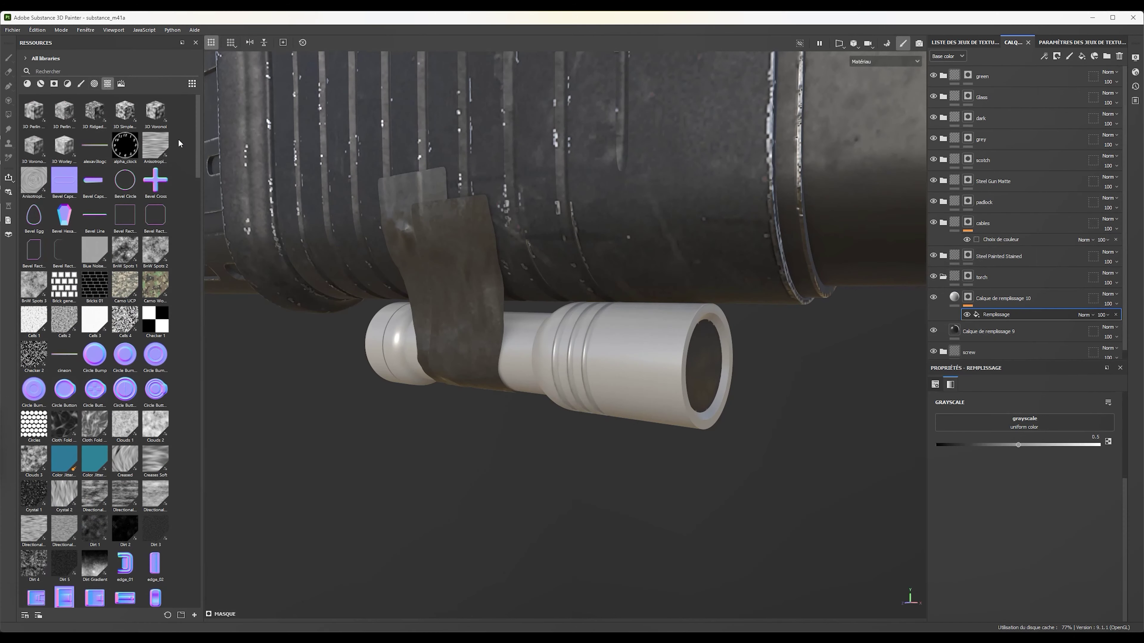
pyautogui.scroll(-2, 198, 153)
# Drop the MatFinish Grainy filter into the torch folder
pyautogui.write('met')
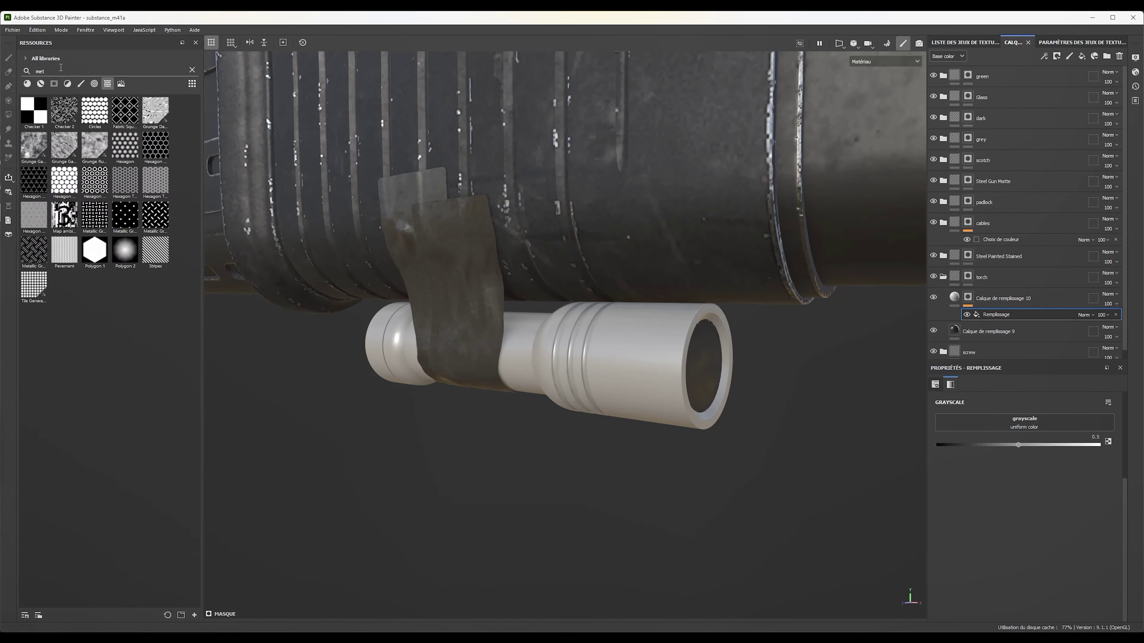
pyautogui.click(192, 69)
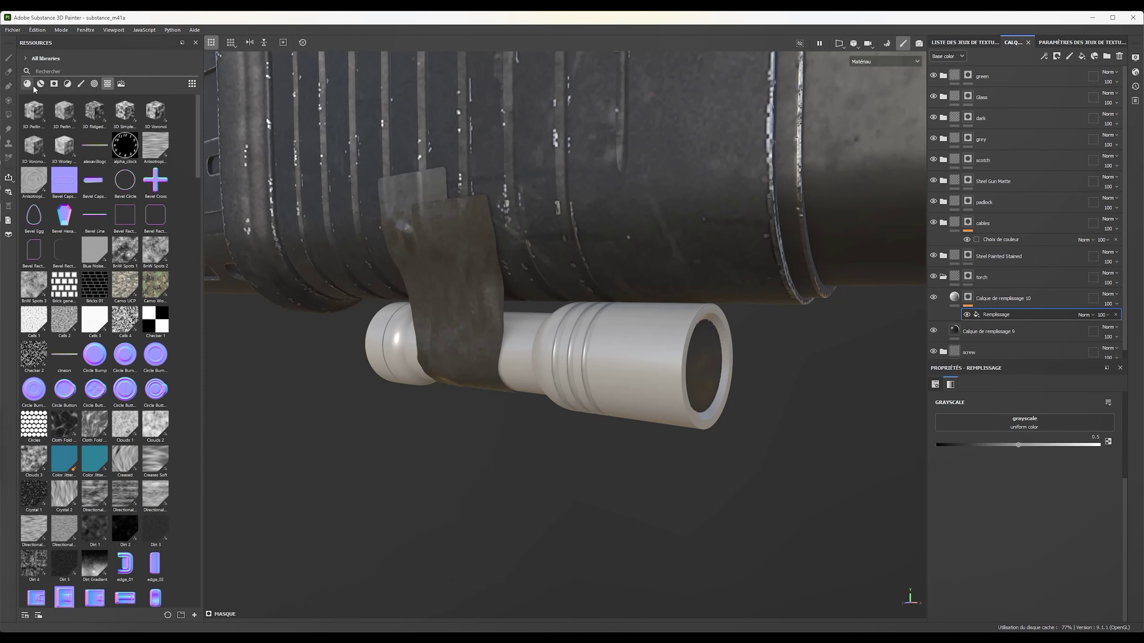
pyautogui.click(67, 83)
pyautogui.moveTo(95, 287)
pyautogui.mouseDown()
pyautogui.moveTo(986, 299)
pyautogui.moveTo(986, 311)
pyautogui.mouseUp()
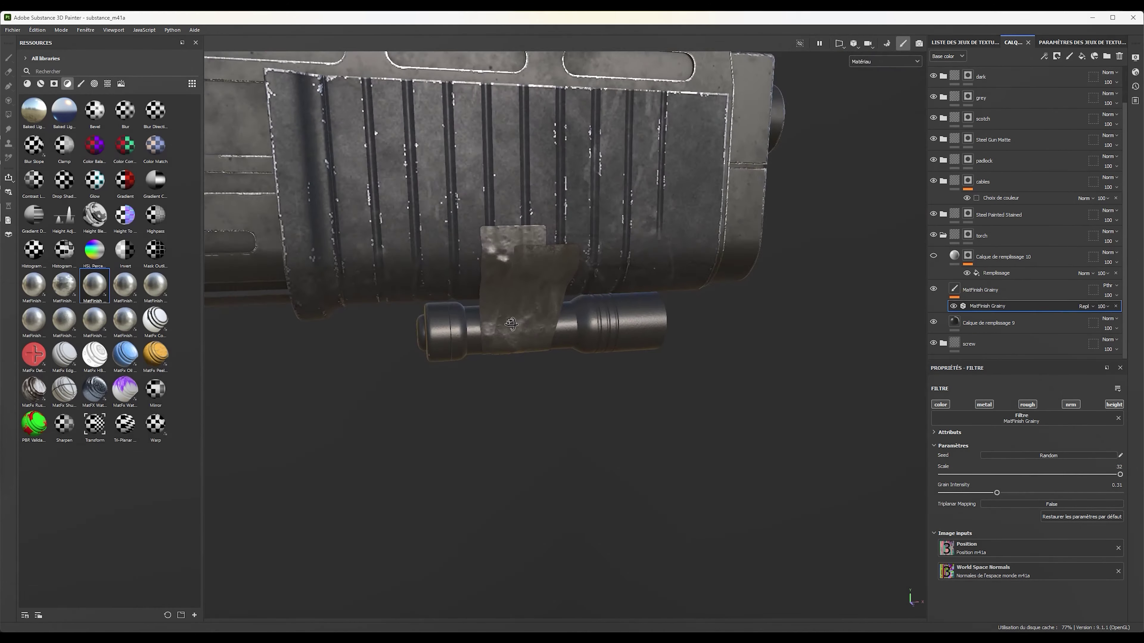
# Add a Sharpen filter to Dossier 1 with intensity lowered to 0.16
pyautogui.click(982, 344)
pyautogui.scroll(2, 994, 347)
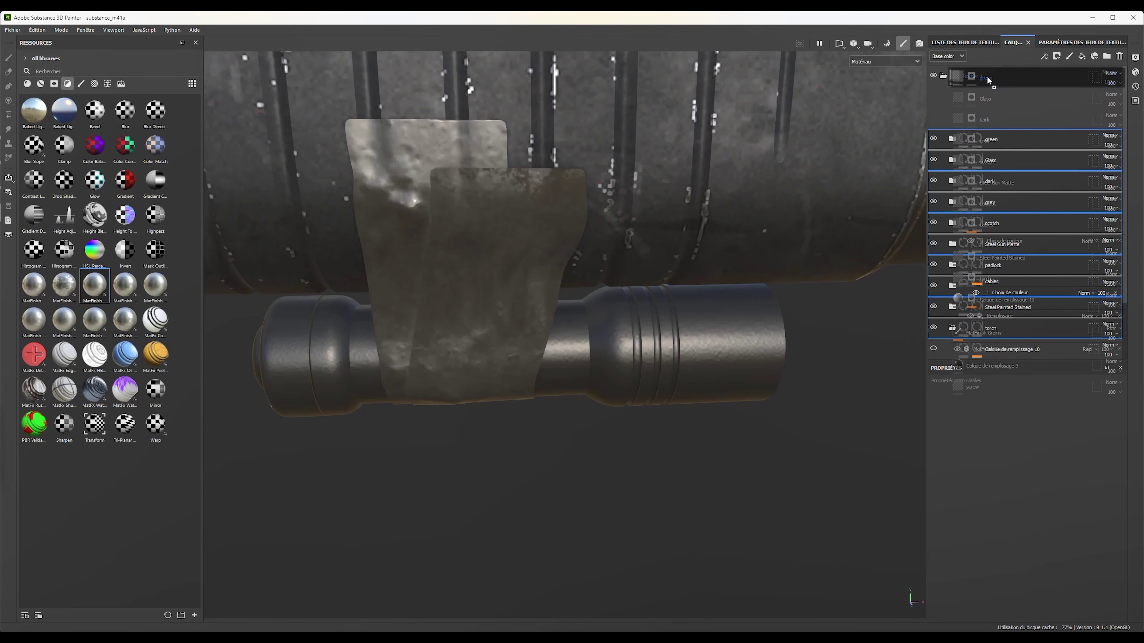
pyautogui.click(1016, 289)
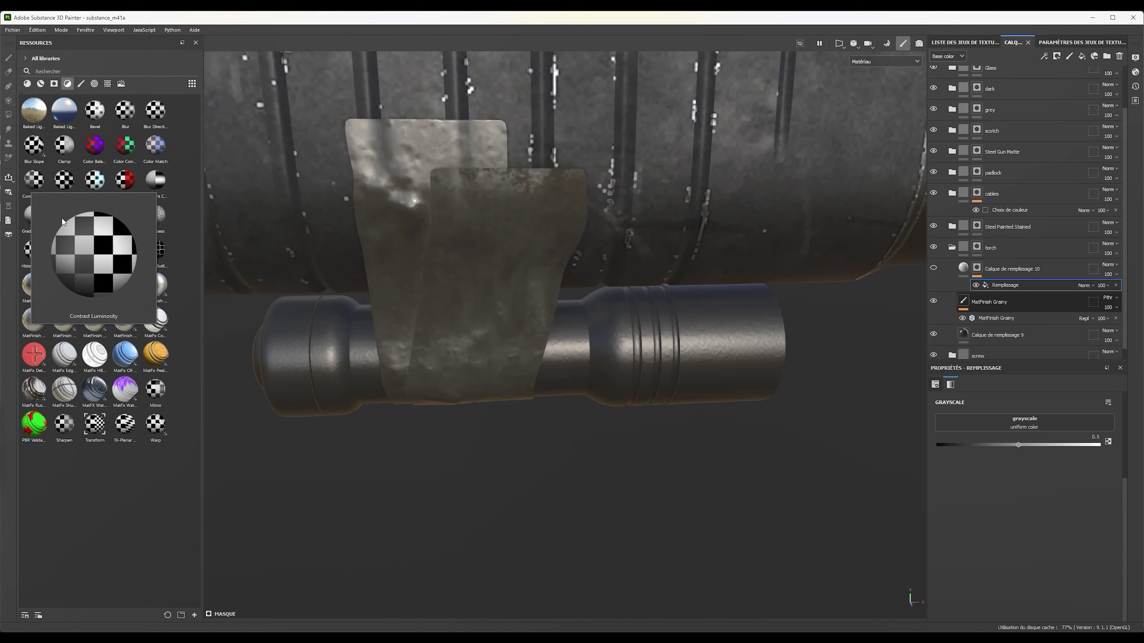
pyautogui.click(54, 83)
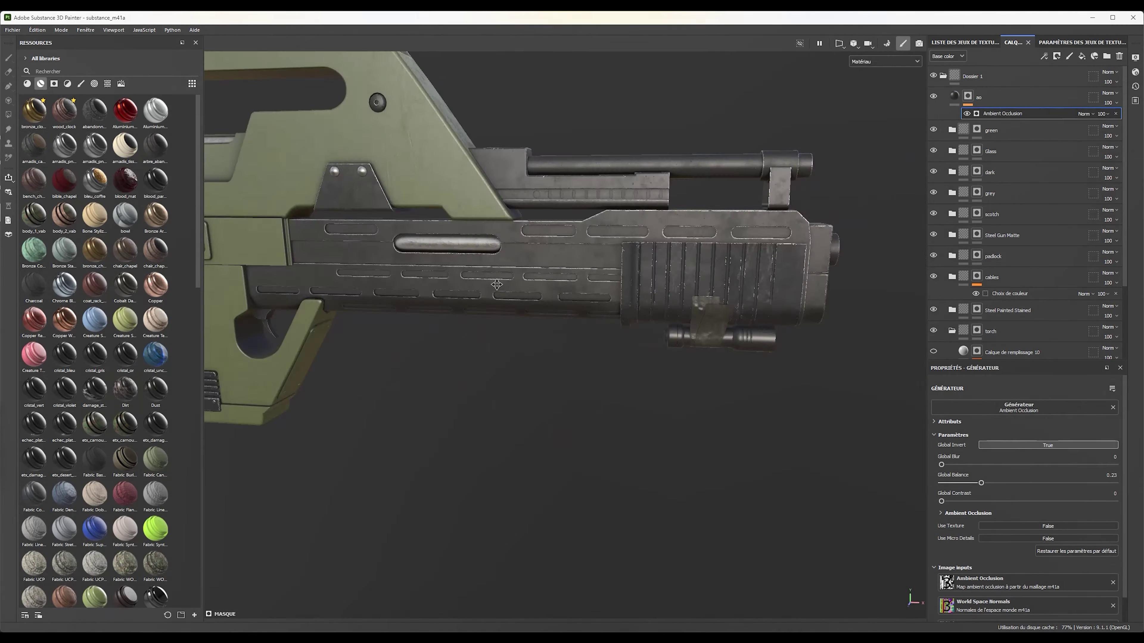
pyautogui.rightClick(959, 78)
pyautogui.click(994, 353)
pyautogui.click(1076, 487)
pyautogui.moveTo(986, 463); pyautogui.dragTo(948, 463)
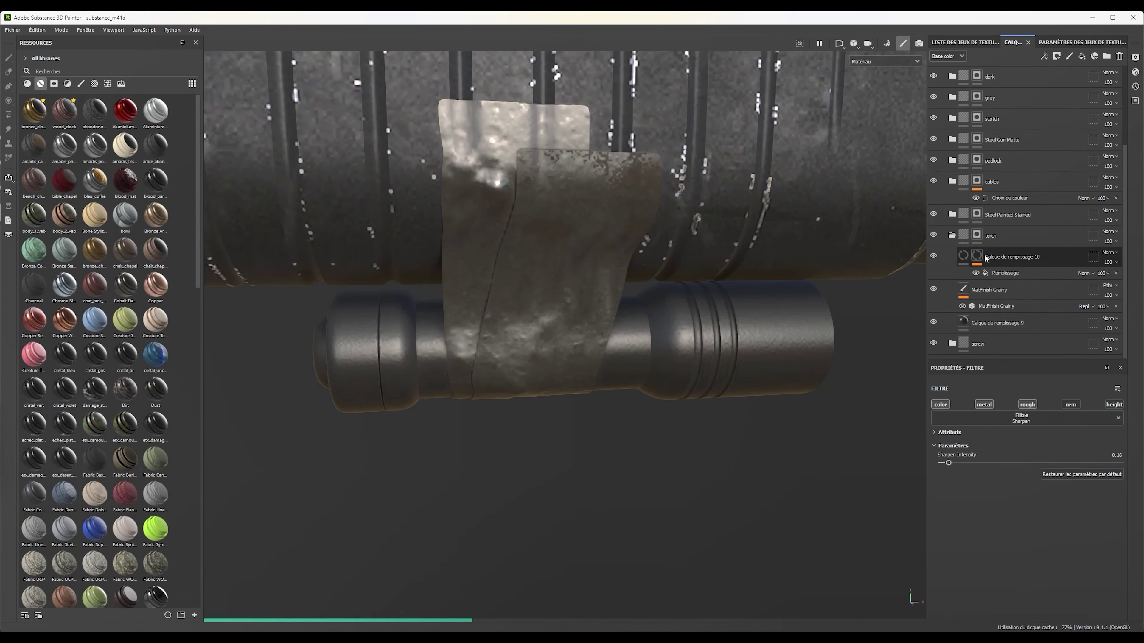
# Group Calque de remplissage 10 into a new folder and select its mask's fill effect
pyautogui.hotkey('ctrl', 'g')
pyautogui.click(1013, 293)
pyautogui.scroll(-5, 179, 179)
pyautogui.scroll(-5, 188, 543)
pyautogui.scroll(-5, 188, 542)
pyautogui.moveTo(199, 254)
pyautogui.mouseDown()
pyautogui.moveTo(198, 198)
pyautogui.moveTo(196, 496)
pyautogui.mouseUp()
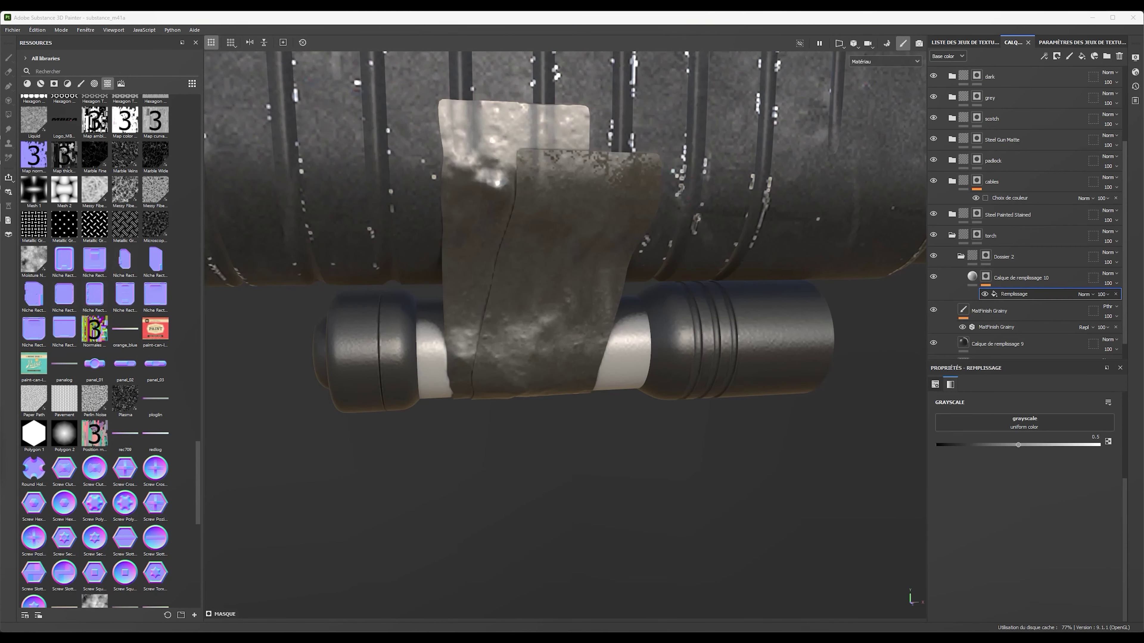
# Emboss a Metallic Grate Round pattern on fill layer 10 with raised height and ~43.59 repetition
pyautogui.moveTo(75, 230); pyautogui.dragTo(1018, 424)
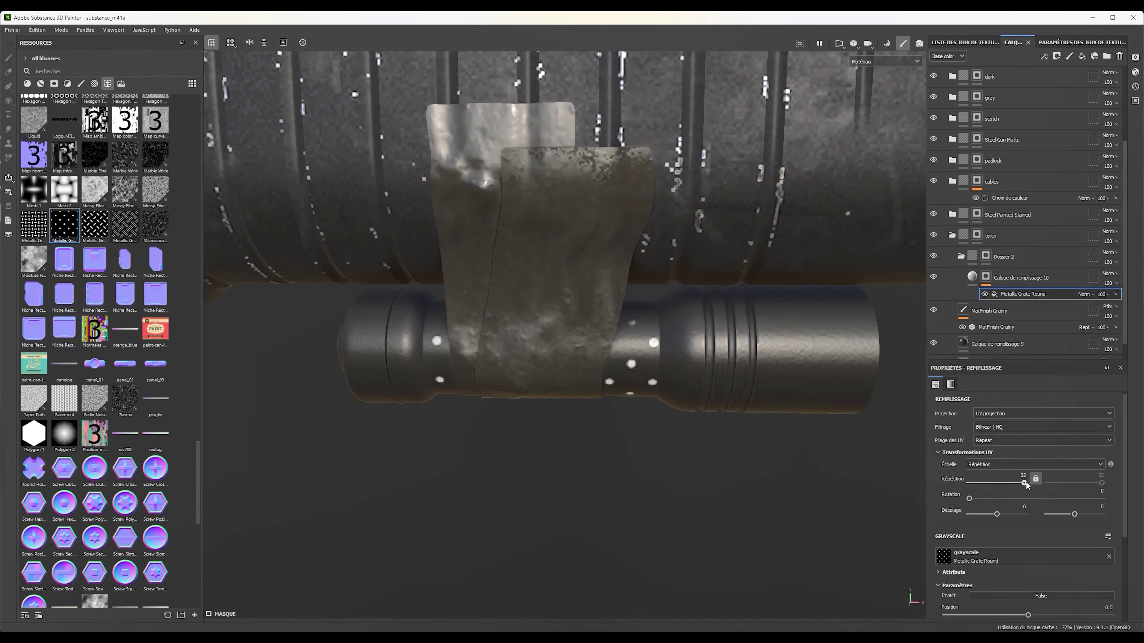
pyautogui.click(971, 278)
pyautogui.moveTo(1019, 608); pyautogui.dragTo(1062, 605)
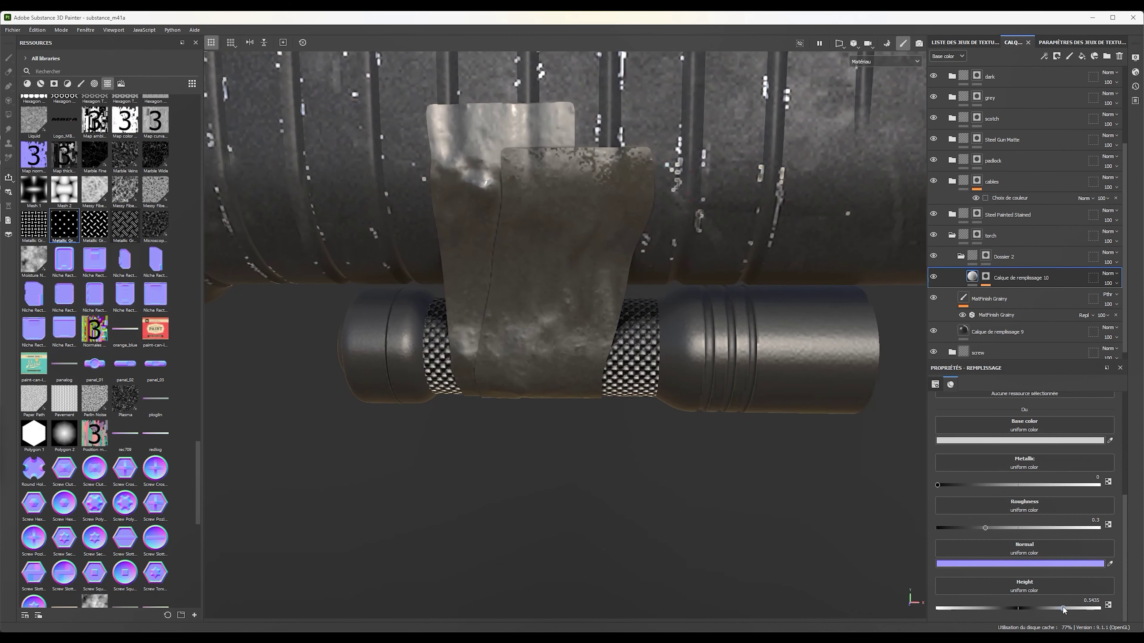
pyautogui.scroll(-5, 1026, 586)
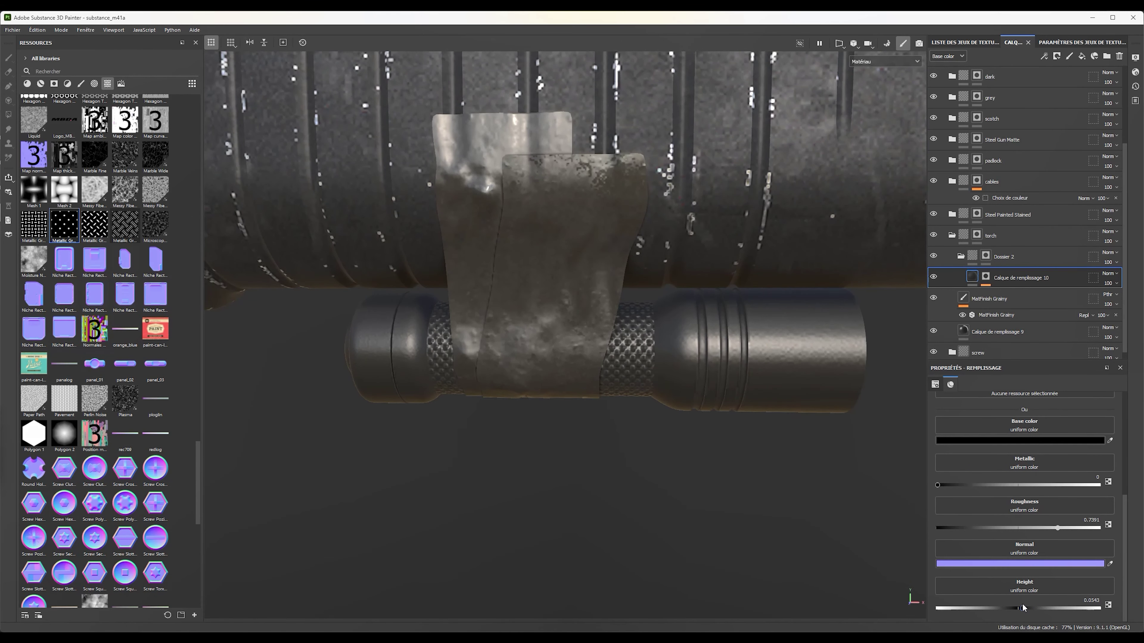
pyautogui.keyDown('alt'); pyautogui.moveTo(526, 288); pyautogui.dragTo(526, 316, button='right'); pyautogui.keyUp('alt')
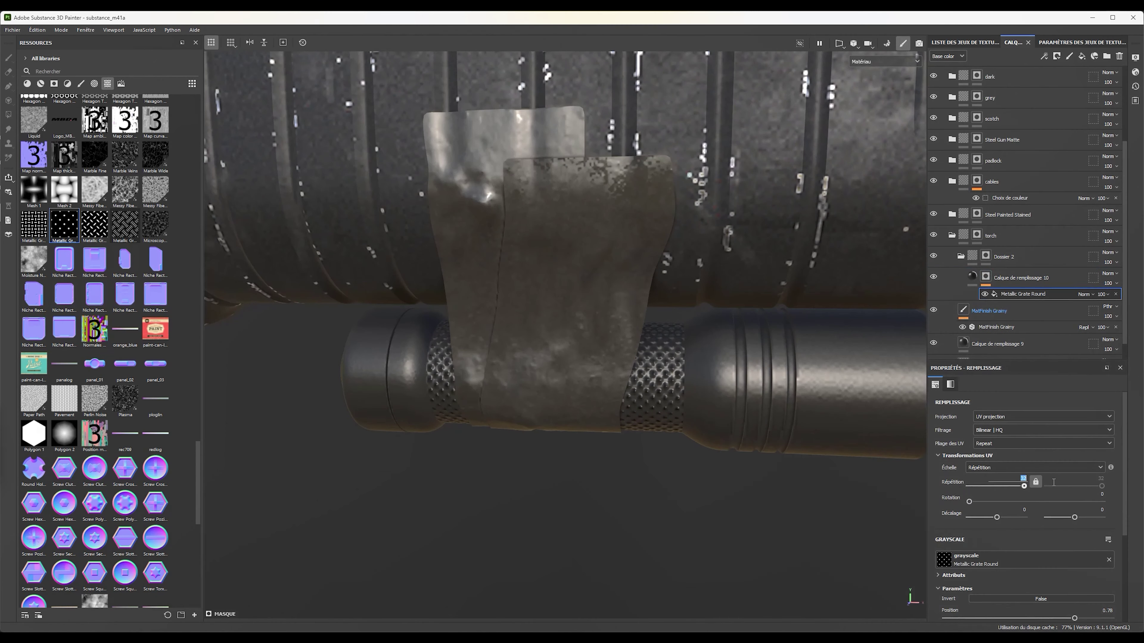
pyautogui.moveTo(1014, 486); pyautogui.dragTo(1011, 486)
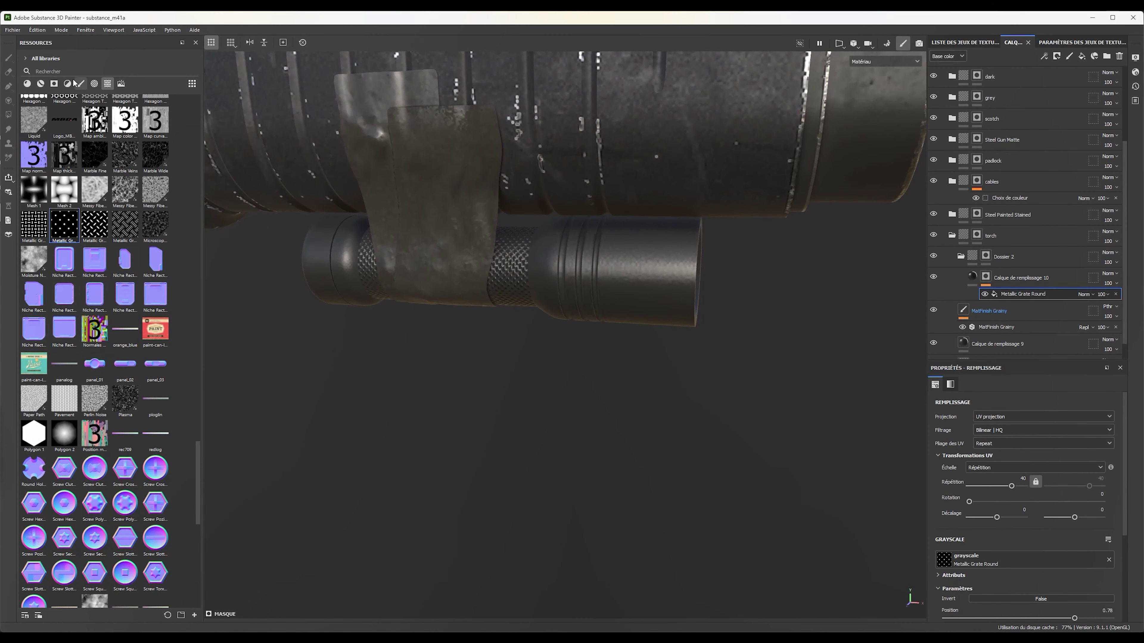
# Apply Steel Dark Stained to the torch and add Dirt 3 grime in Multiply
pyautogui.moveTo(125, 110); pyautogui.dragTo(1021, 271)
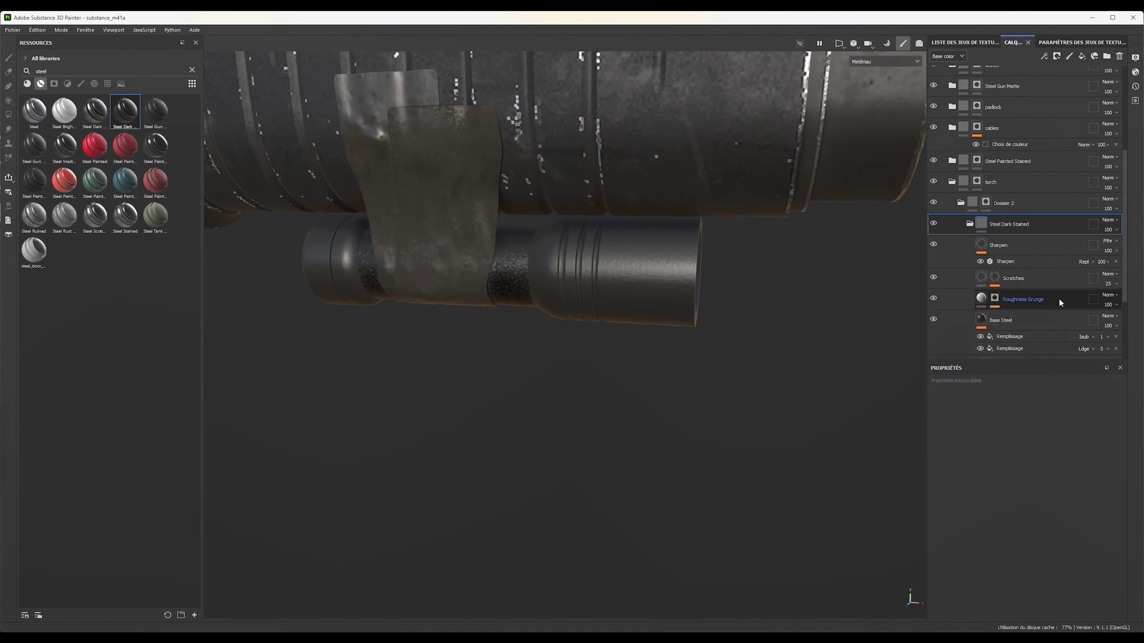
pyautogui.scroll(-2, 1059, 303)
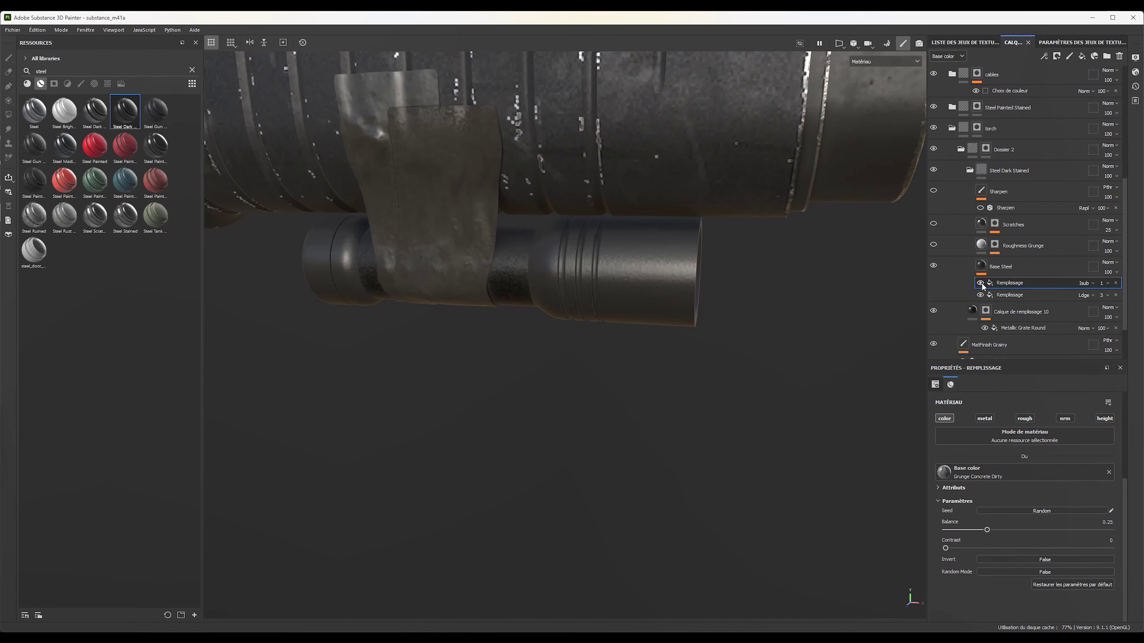
pyautogui.click(1000, 267)
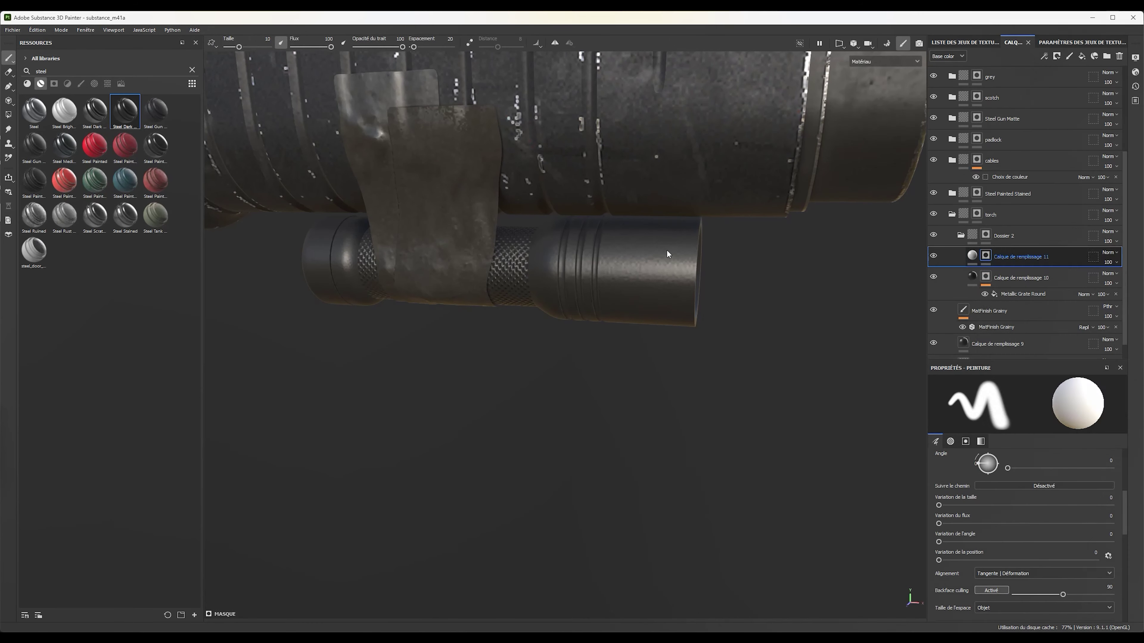
pyautogui.write('dirt')
pyautogui.click(108, 83)
pyautogui.moveTo(125, 146); pyautogui.dragTo(1025, 456)
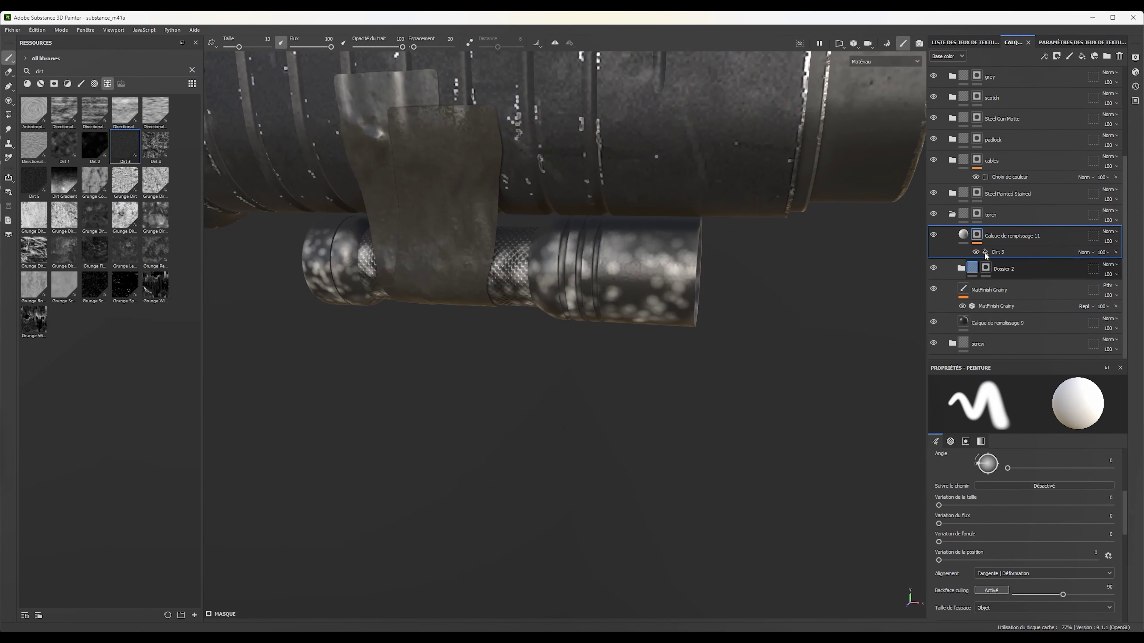
pyautogui.click(1108, 243)
pyautogui.click(989, 253)
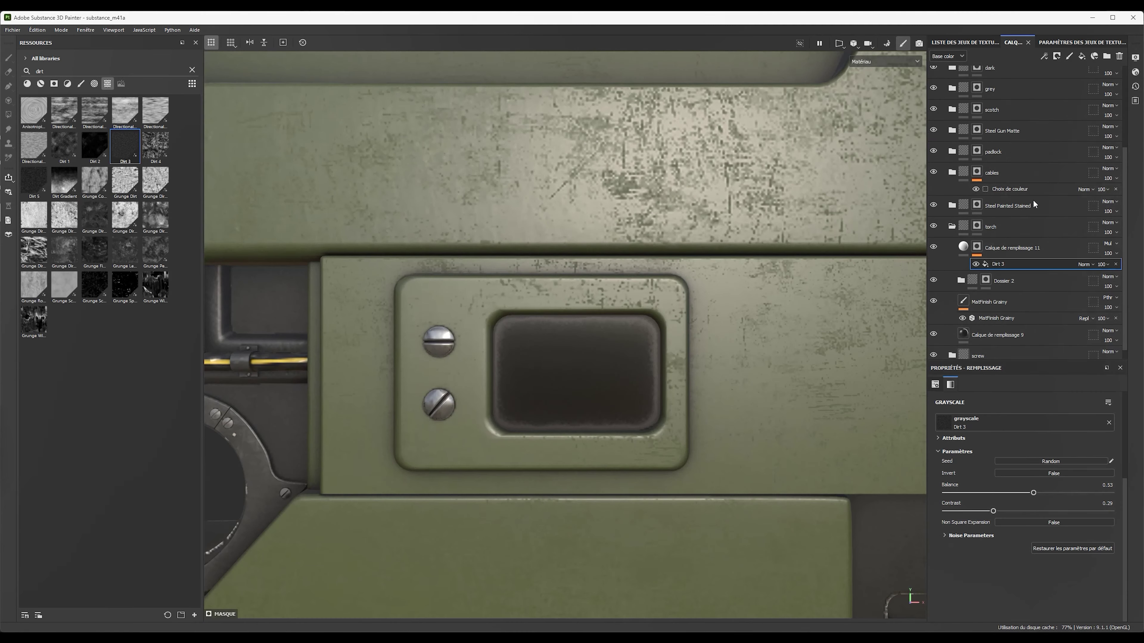
# Stamp '55' with the Font Segment14 alpha on a new text layer, glowing red
pyautogui.click(1069, 56)
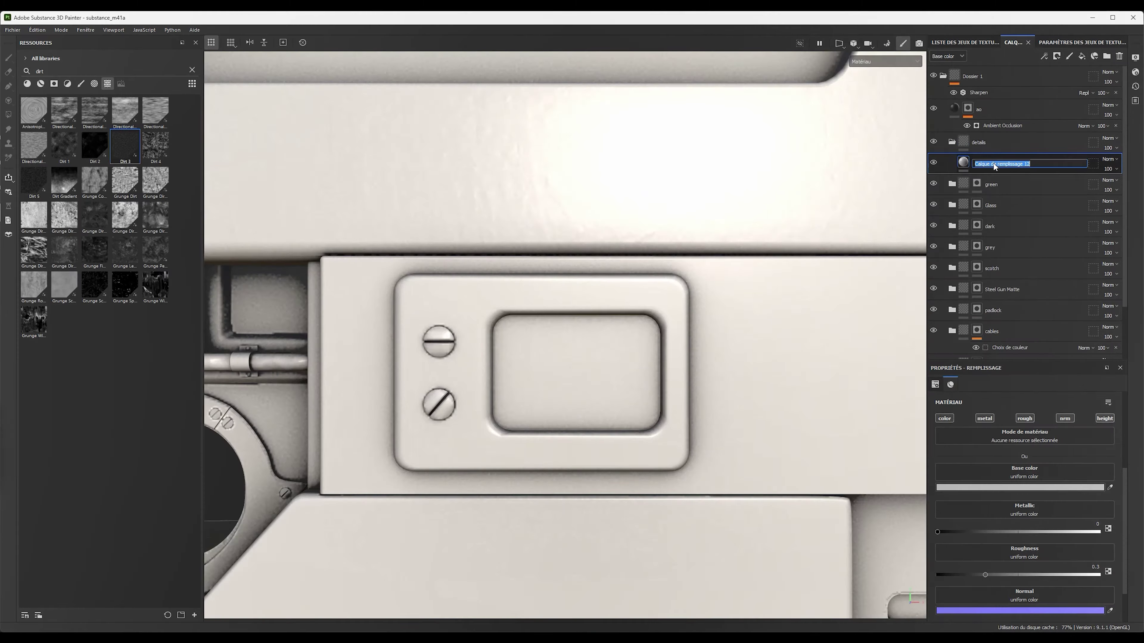
pyautogui.click(94, 83)
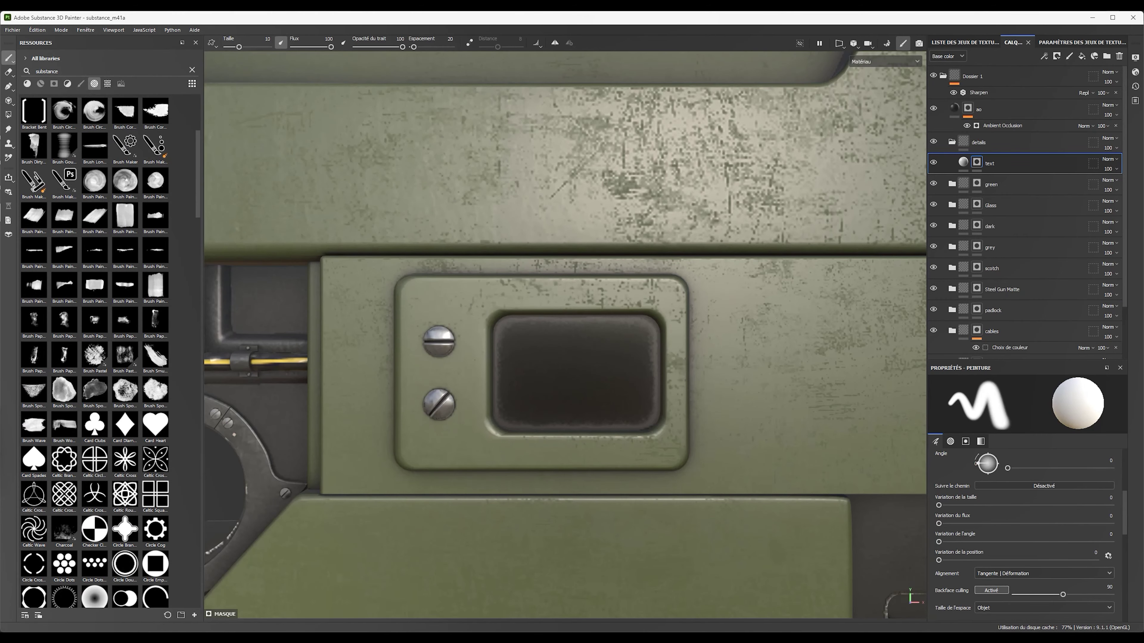
pyautogui.scroll(-10, 194, 226)
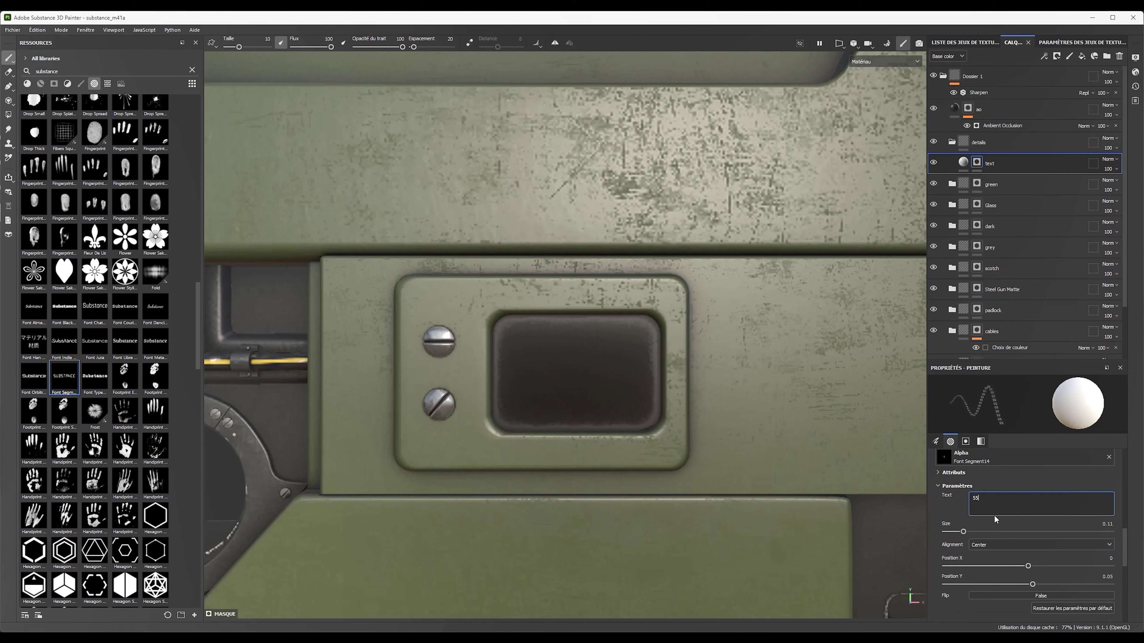
pyautogui.click(578, 372)
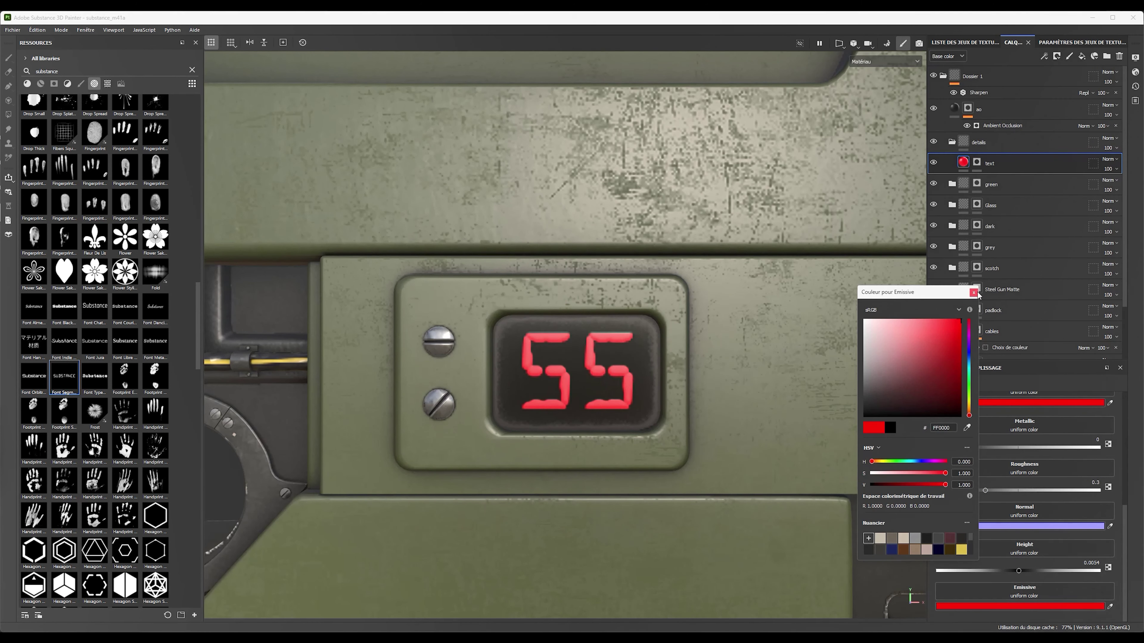
pyautogui.click(1136, 58)
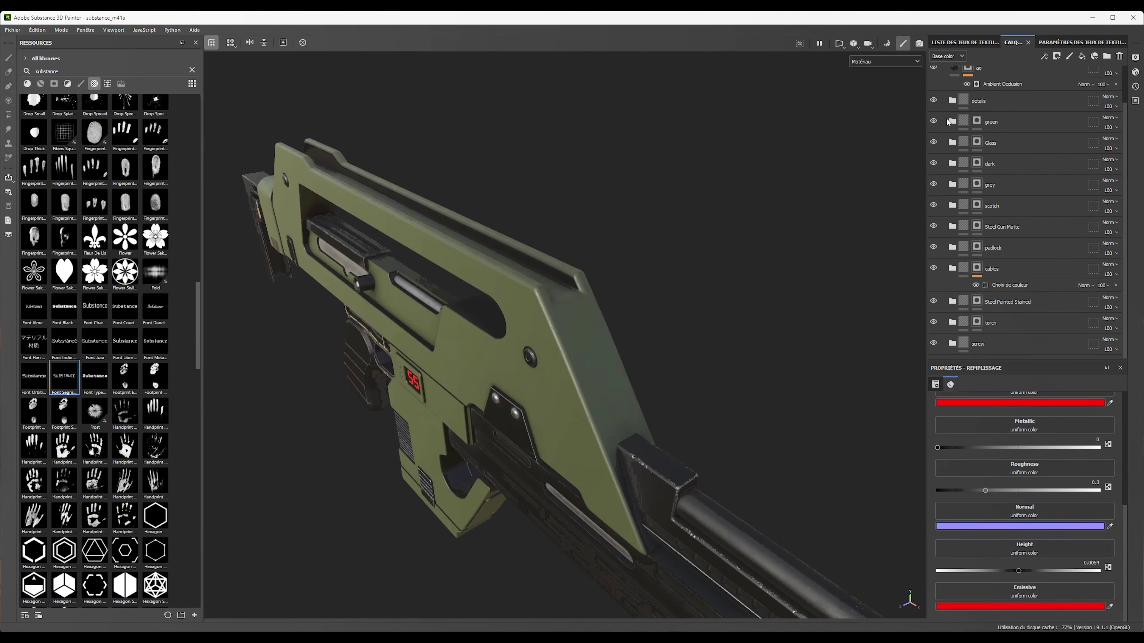
# Add the Steel Scratched edge material inside the green folder on the rifle body
pyautogui.click(951, 122)
pyautogui.click(960, 143)
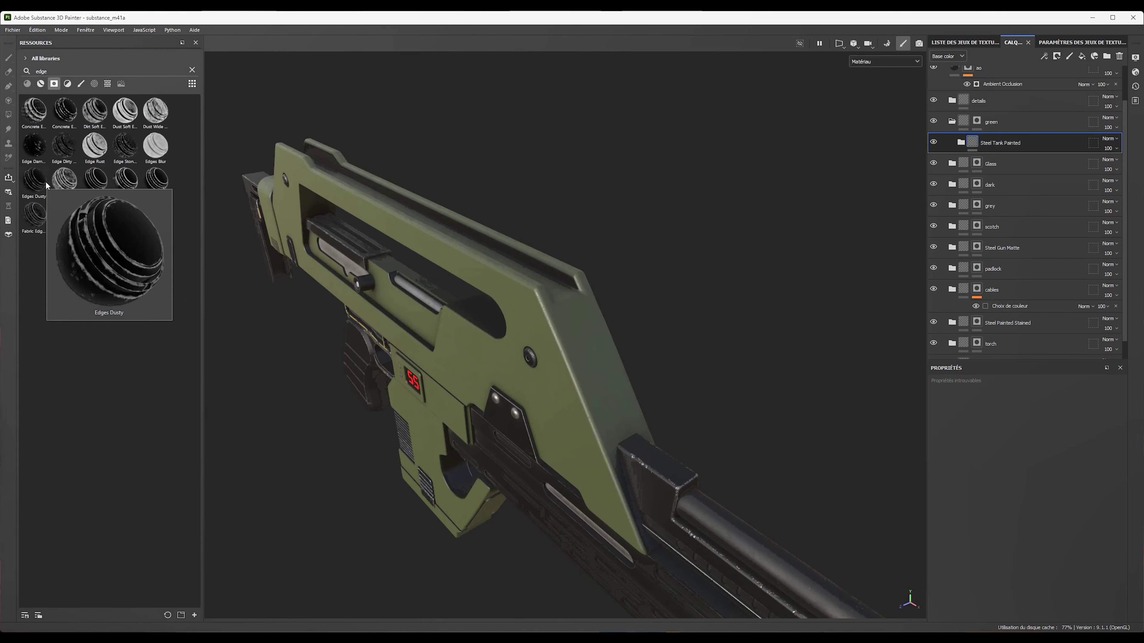
pyautogui.write('edge')
pyautogui.click(69, 217)
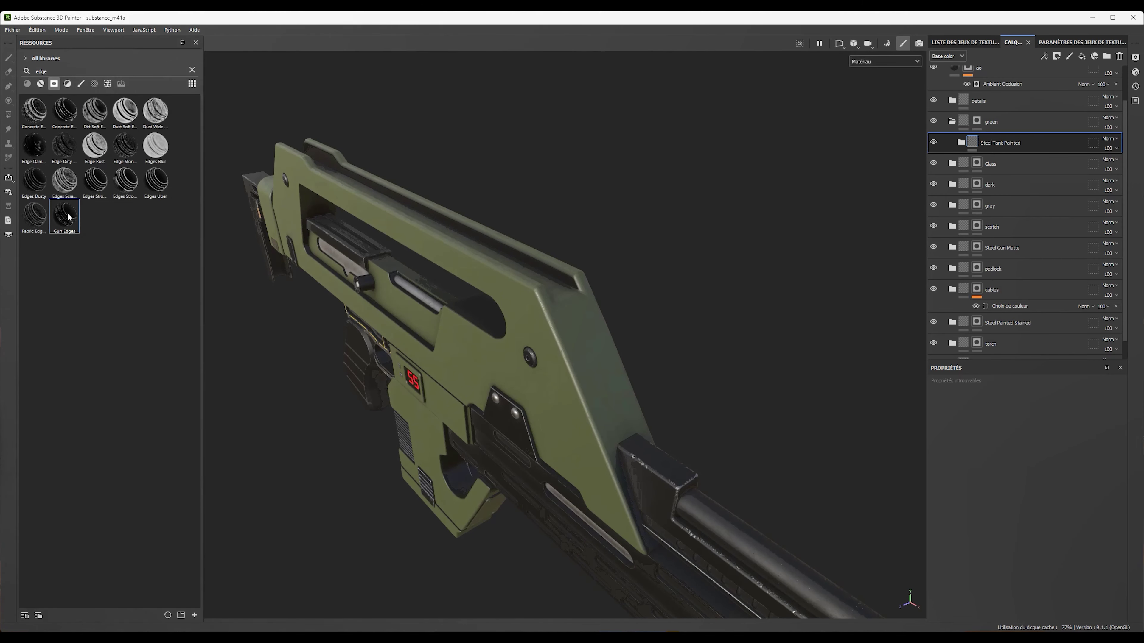
pyautogui.moveTo(1011, 136); pyautogui.dragTo(1010, 132)
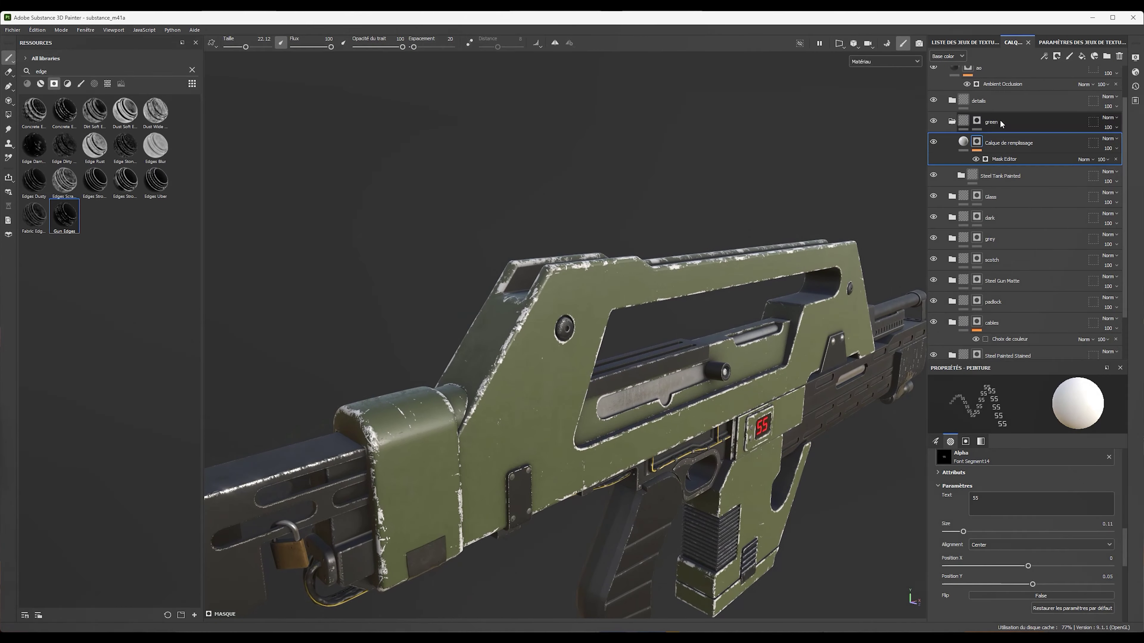
pyautogui.write('steel')
pyautogui.scroll(3, 1031, 522)
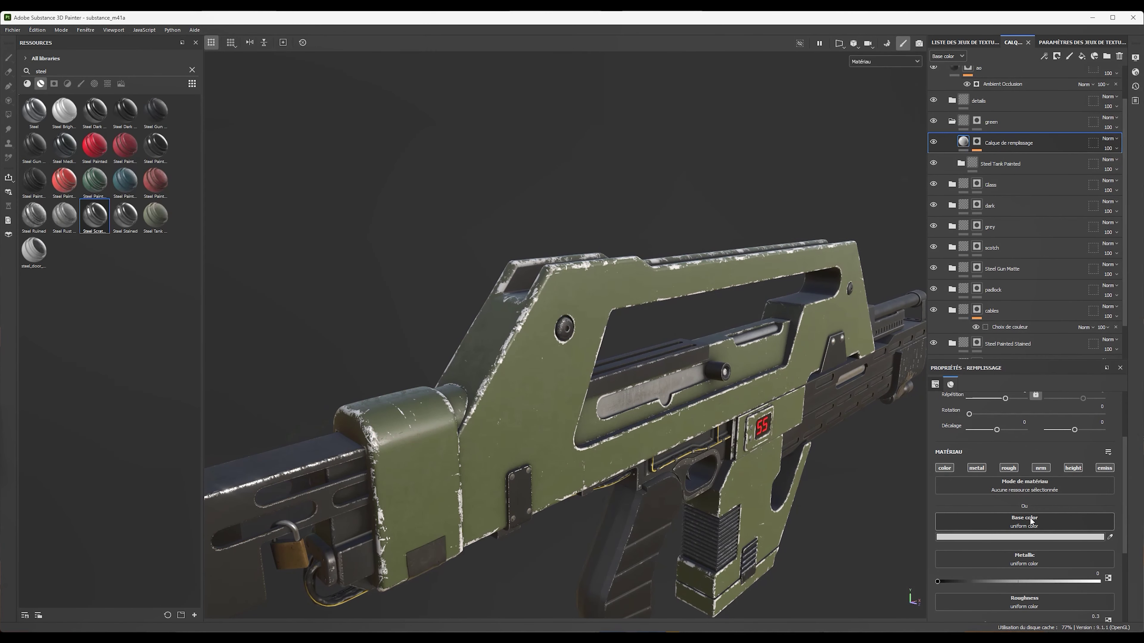
pyautogui.moveTo(967, 143); pyautogui.dragTo(968, 144)
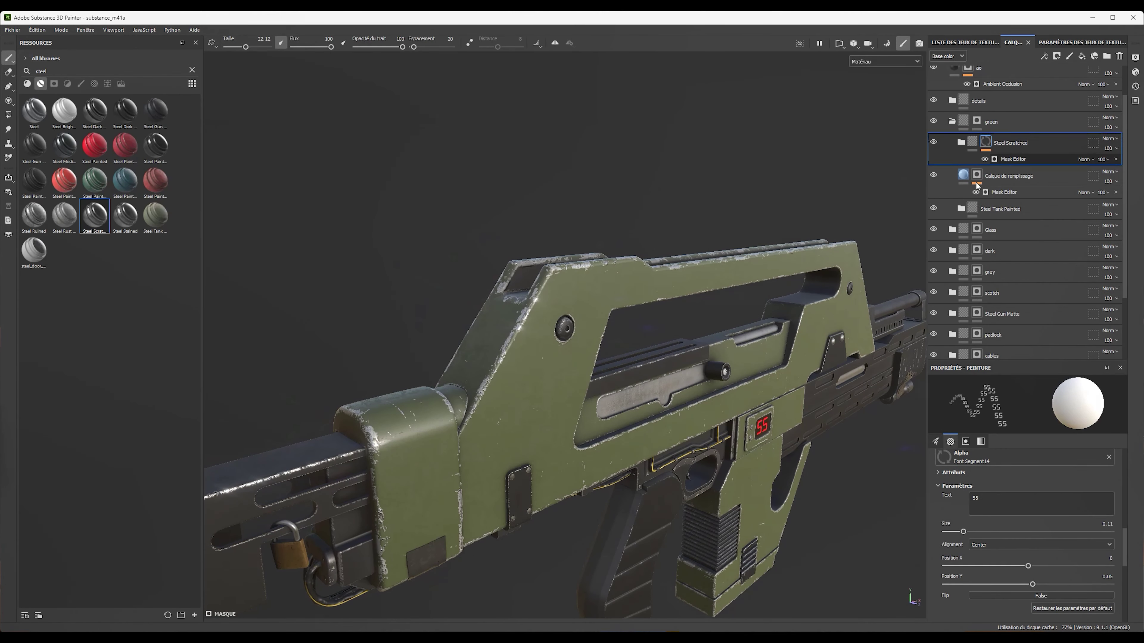
# Remove the Sharpen layer from the Steel Scratched material
pyautogui.keyDown('alt'); pyautogui.moveTo(559, 360); pyautogui.dragTo(473, 342); pyautogui.keyUp('alt')
pyautogui.click(960, 143)
pyautogui.click(1014, 173)
pyautogui.press('Delete')
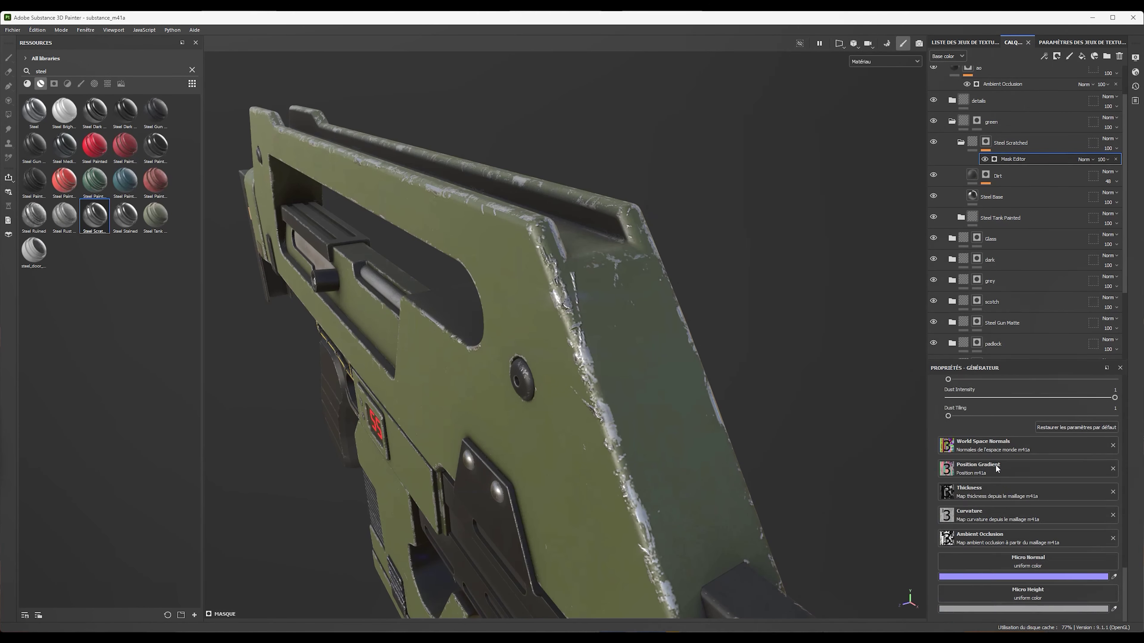
pyautogui.scroll(-3, 987, 499)
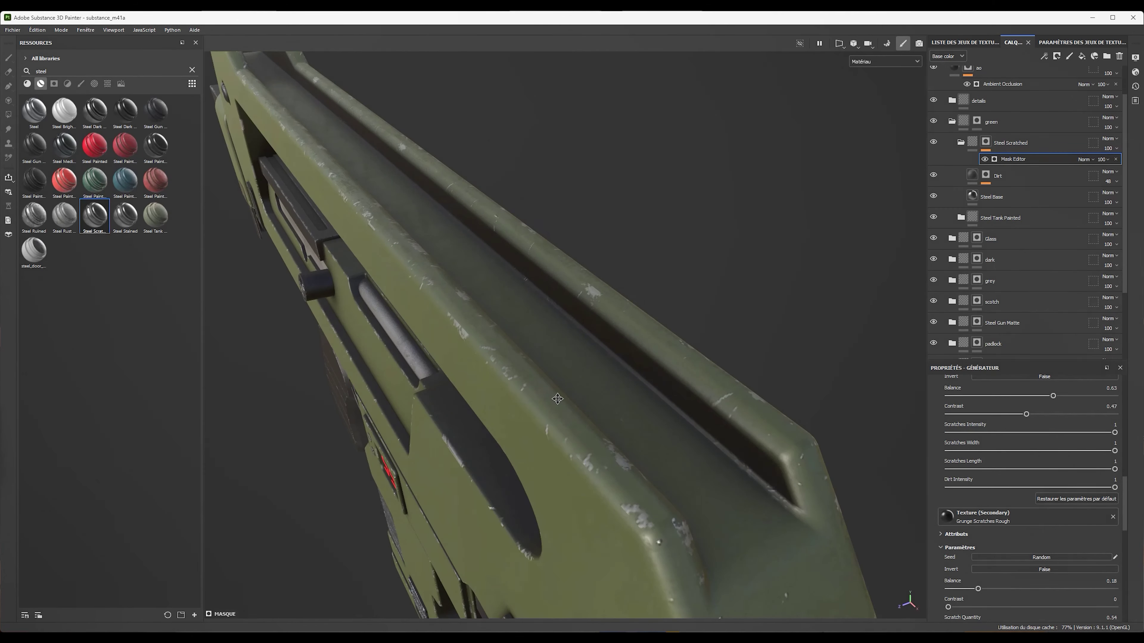
pyautogui.scroll(-2, 1027, 472)
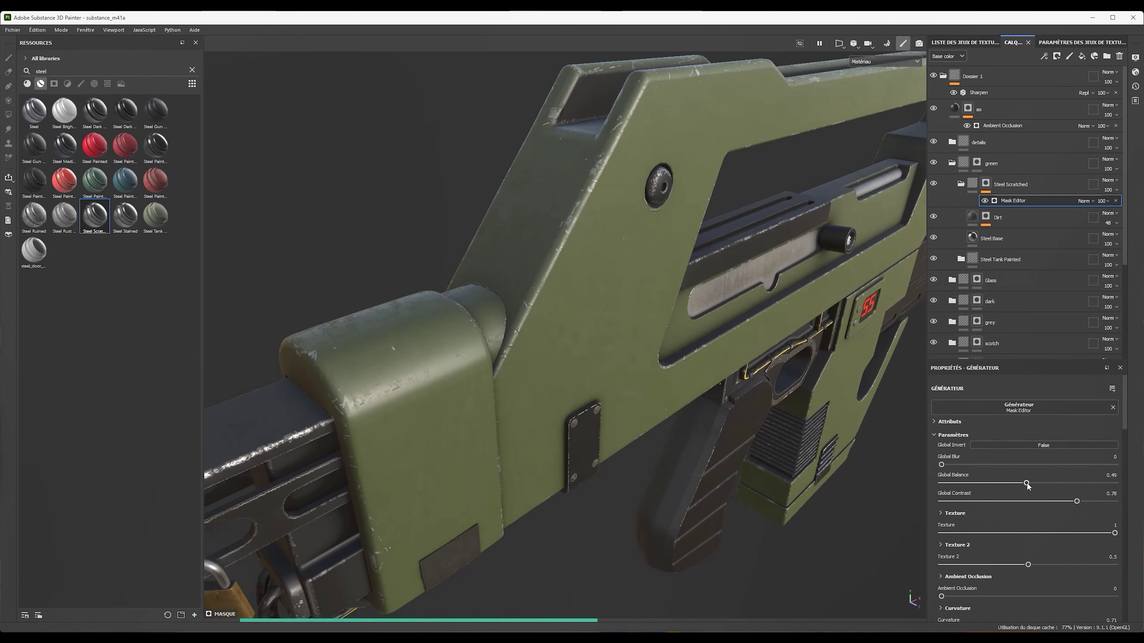
# Add Levels effects for Base color and Height on the Steel Base fill layer
pyautogui.click(971, 239)
pyautogui.click(985, 503)
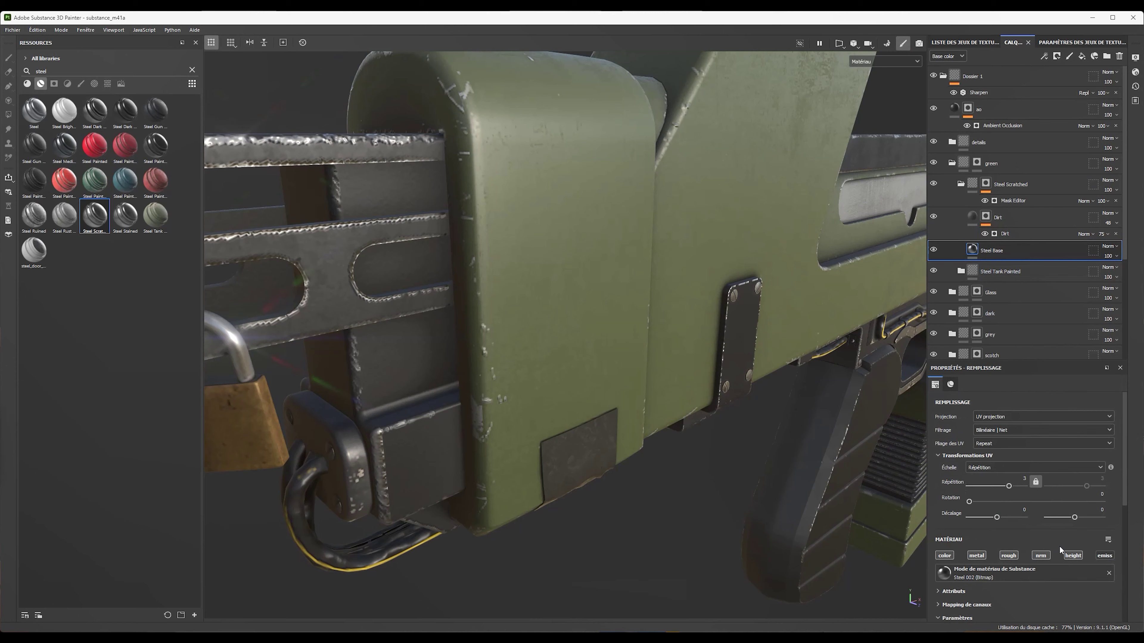
pyautogui.rightClick(983, 255)
pyautogui.click(1034, 374)
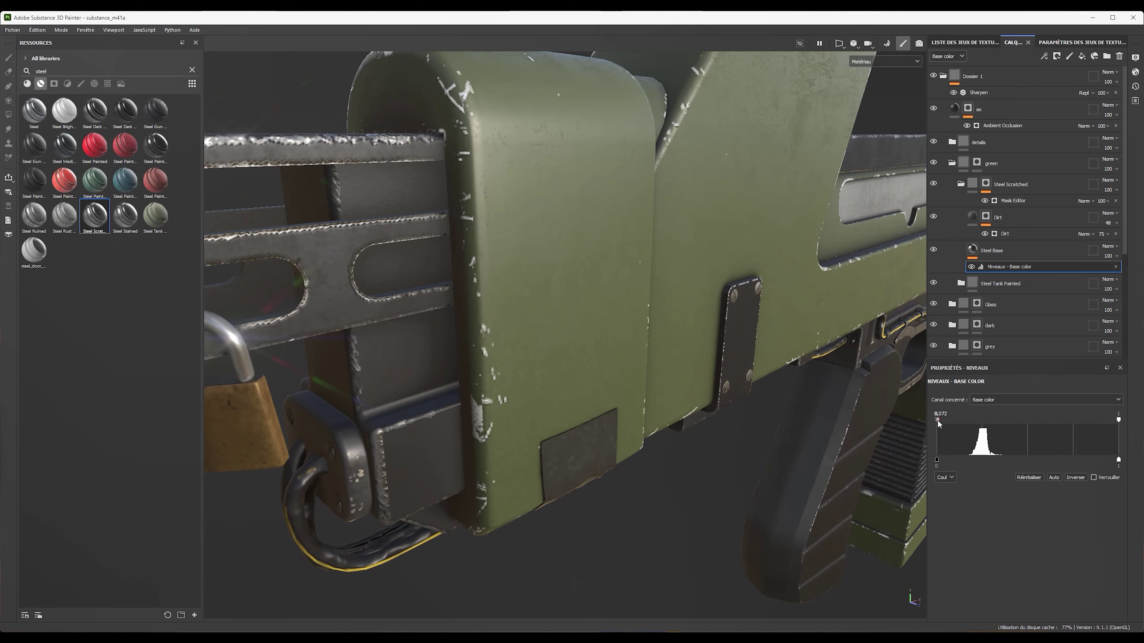
pyautogui.rightClick(980, 269)
pyautogui.click(1052, 373)
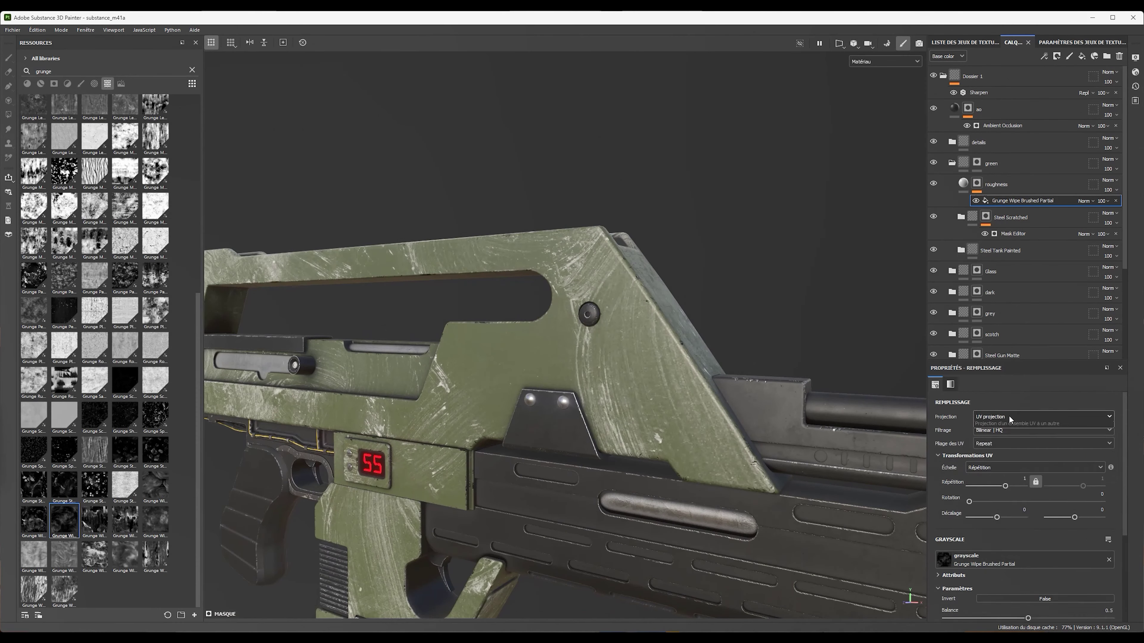
# Rescale the roughness fill's grunge, disable its color channel and set roughness to 0.91
pyautogui.moveTo(1025, 501); pyautogui.dragTo(1003, 465)
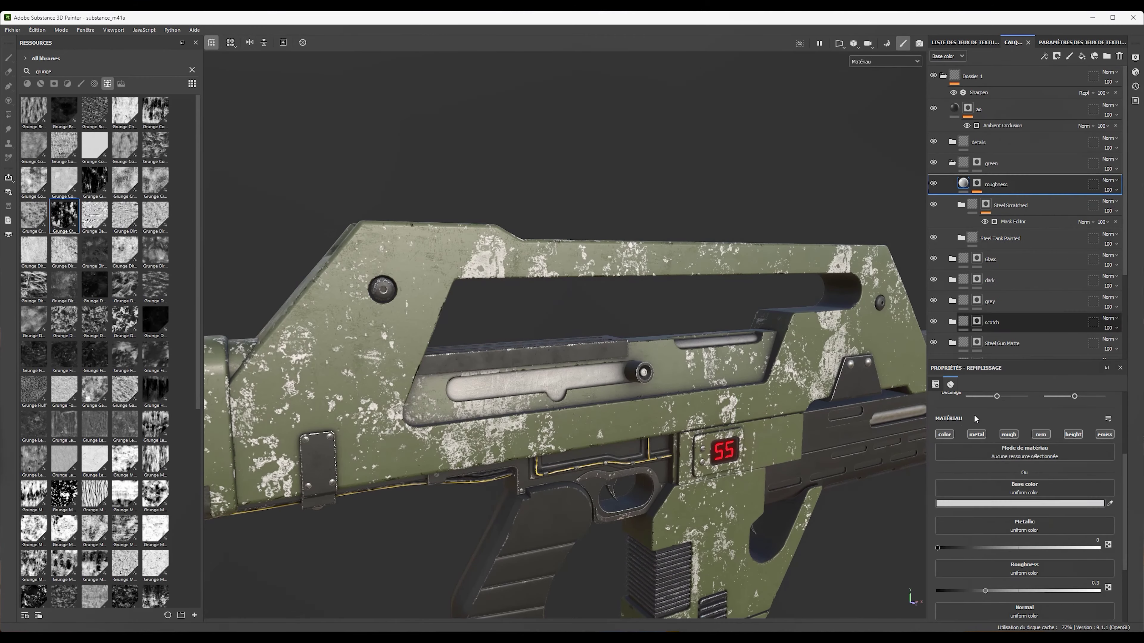
pyautogui.click(944, 434)
pyautogui.moveTo(965, 555); pyautogui.dragTo(1085, 553)
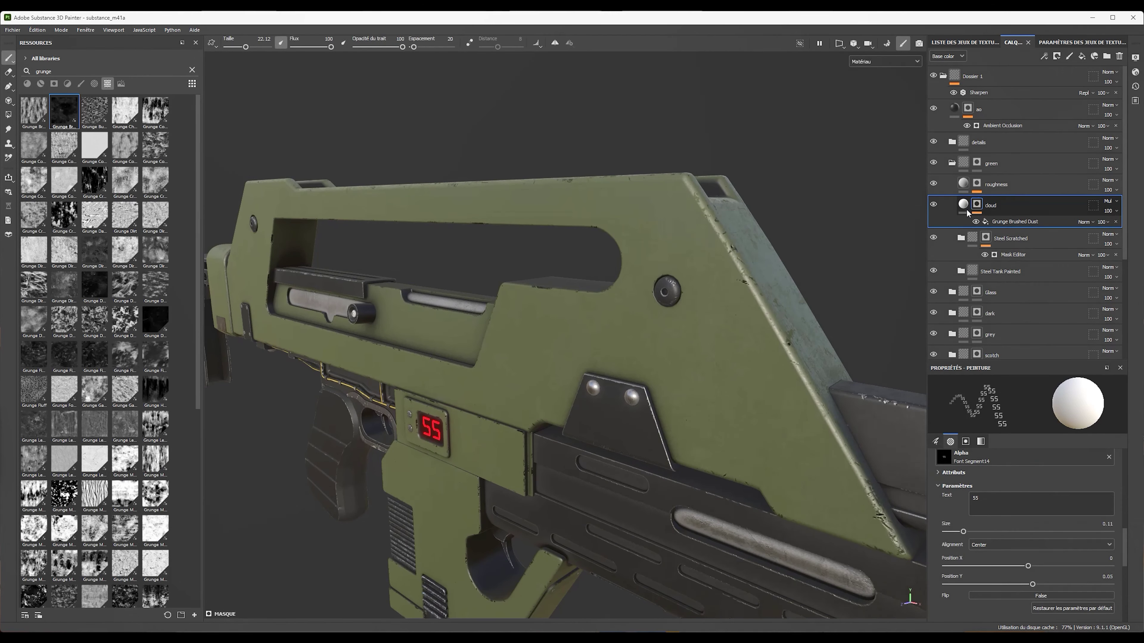
# Raise the cloud layer's Grunge Brushed Dust balance to 0.83, then open Steel Scratched mask settings
pyautogui.moveTo(1028, 519); pyautogui.dragTo(1083, 520)
pyautogui.keyDown('alt'); pyautogui.moveTo(357, 314); pyautogui.dragTo(541, 336); pyautogui.keyUp('alt')
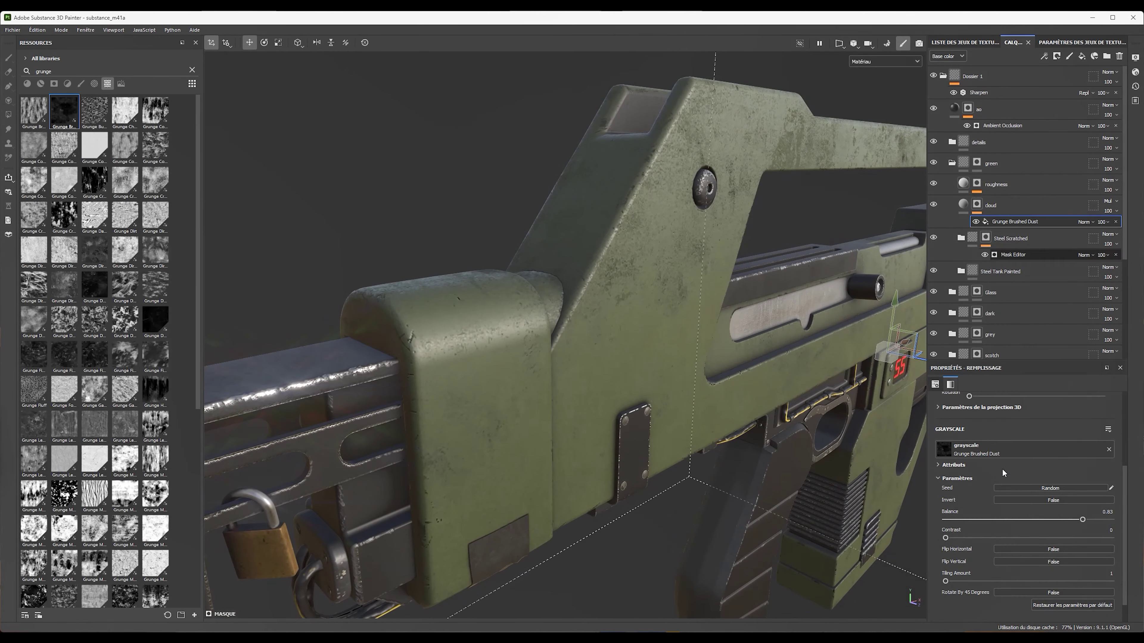
pyautogui.click(1013, 255)
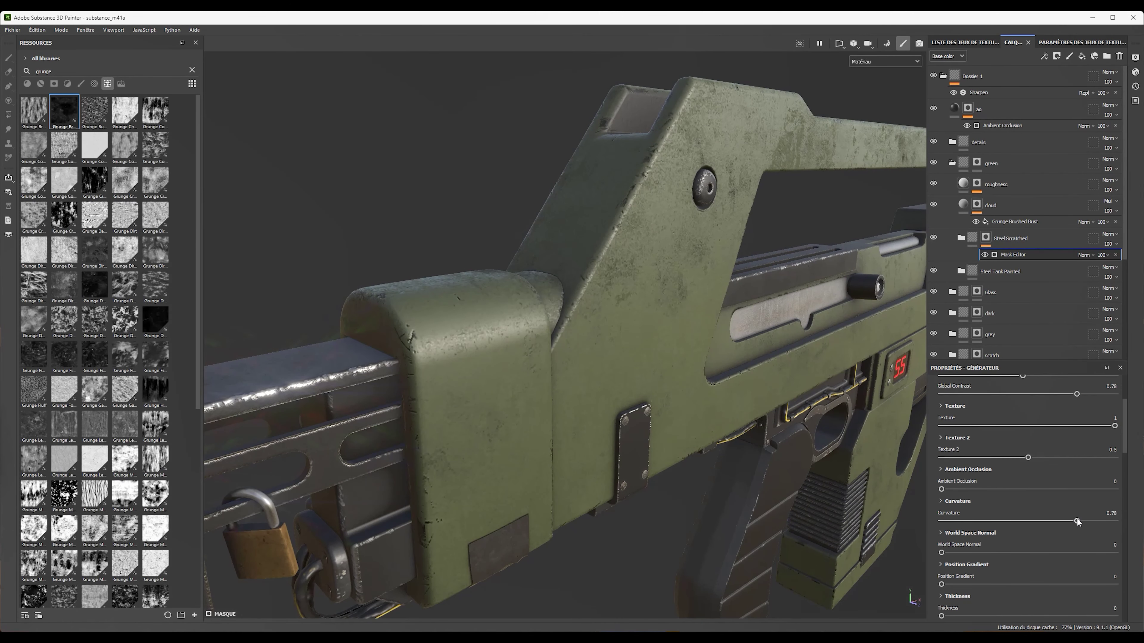
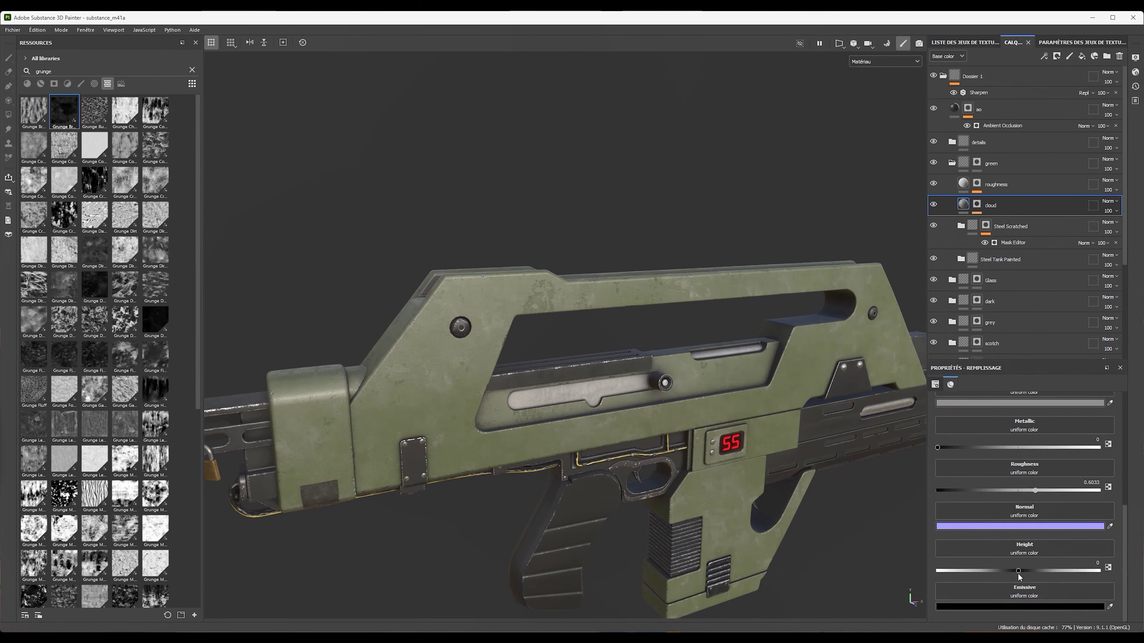
# Lower the cloud layer's height to 0.01 and try a MatFx Detail Edge Wear filter on the green folder
pyautogui.scroll(2, 1018, 576)
pyautogui.click(1019, 607)
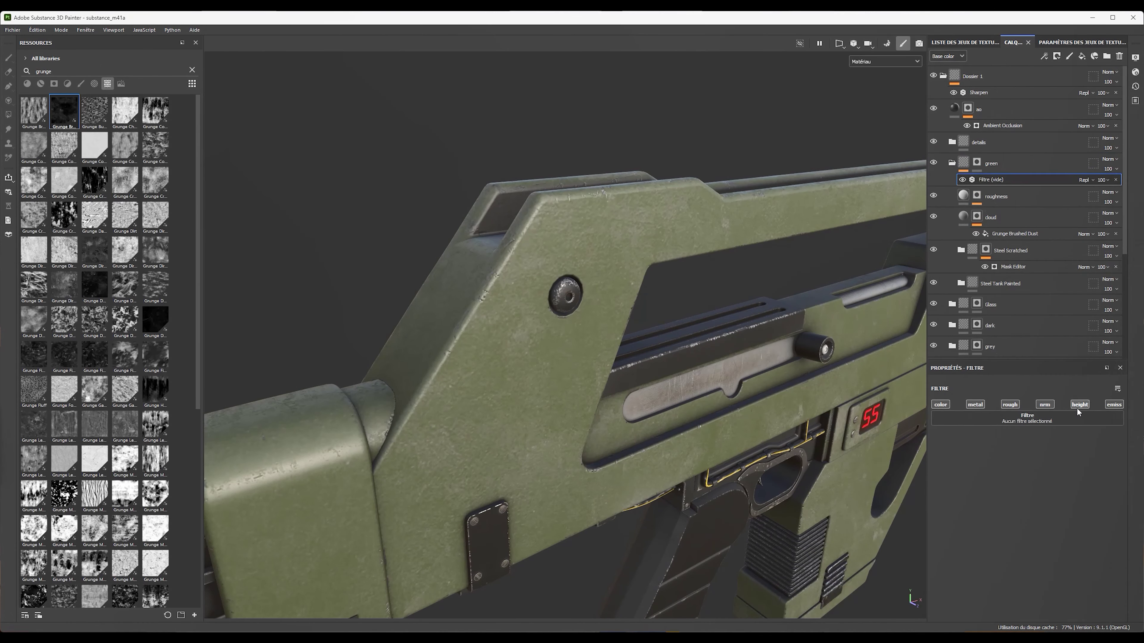
pyautogui.click(1077, 414)
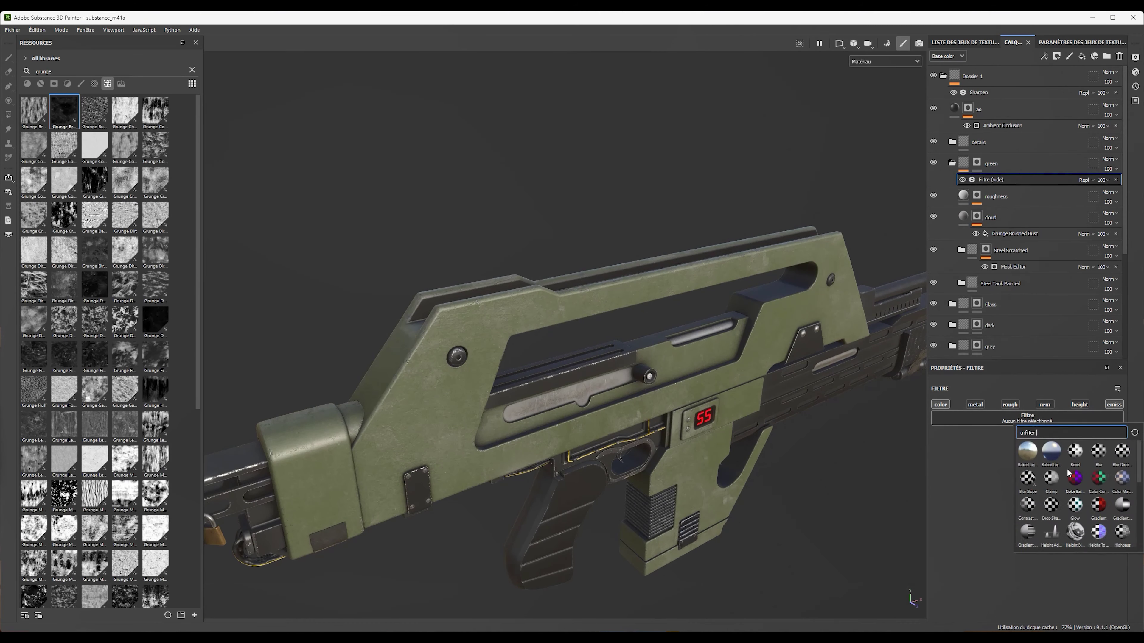
pyautogui.click(1027, 486)
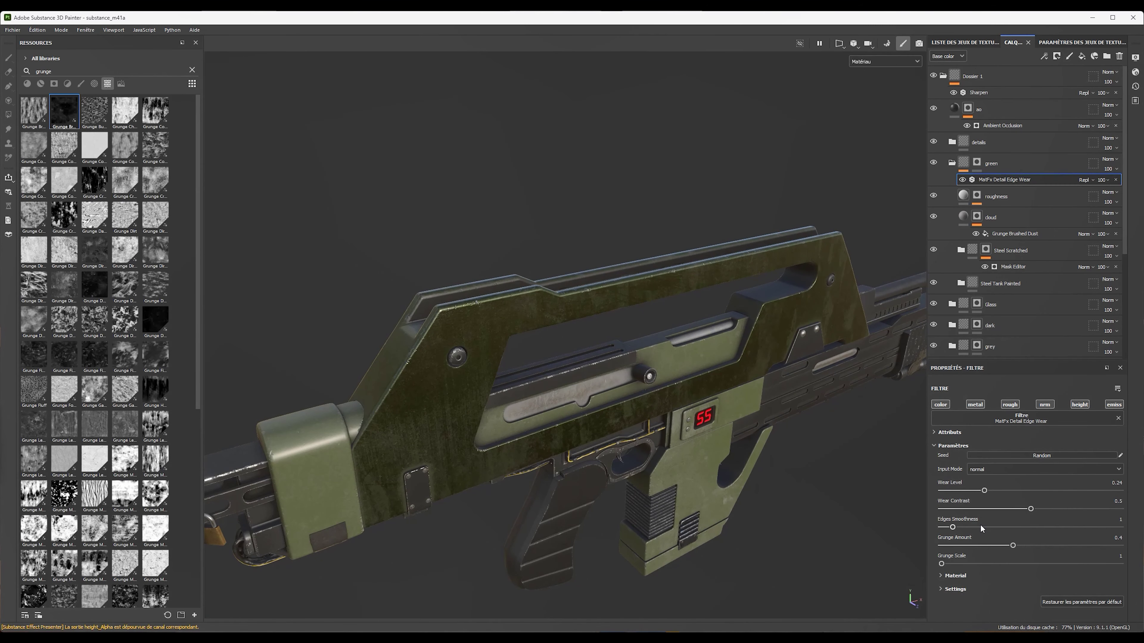
pyautogui.scroll(3, 983, 499)
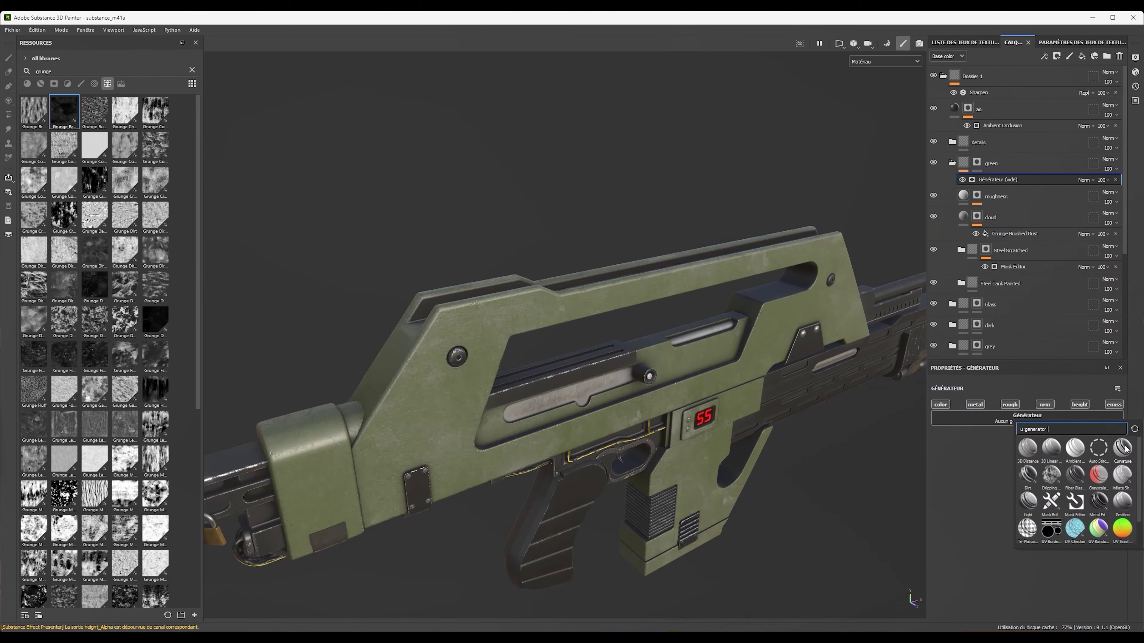
# Mask the green paint with a Curvature generator and set its balance to 0.3 to darken the edges
pyautogui.click(1125, 448)
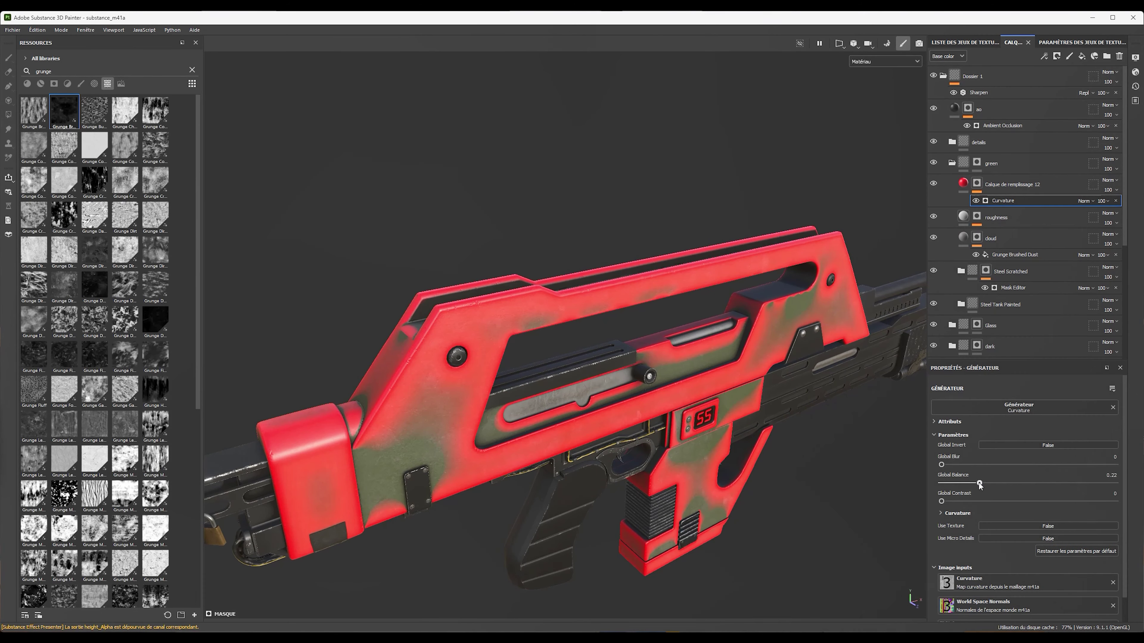
pyautogui.moveTo(980, 485); pyautogui.dragTo(952, 483)
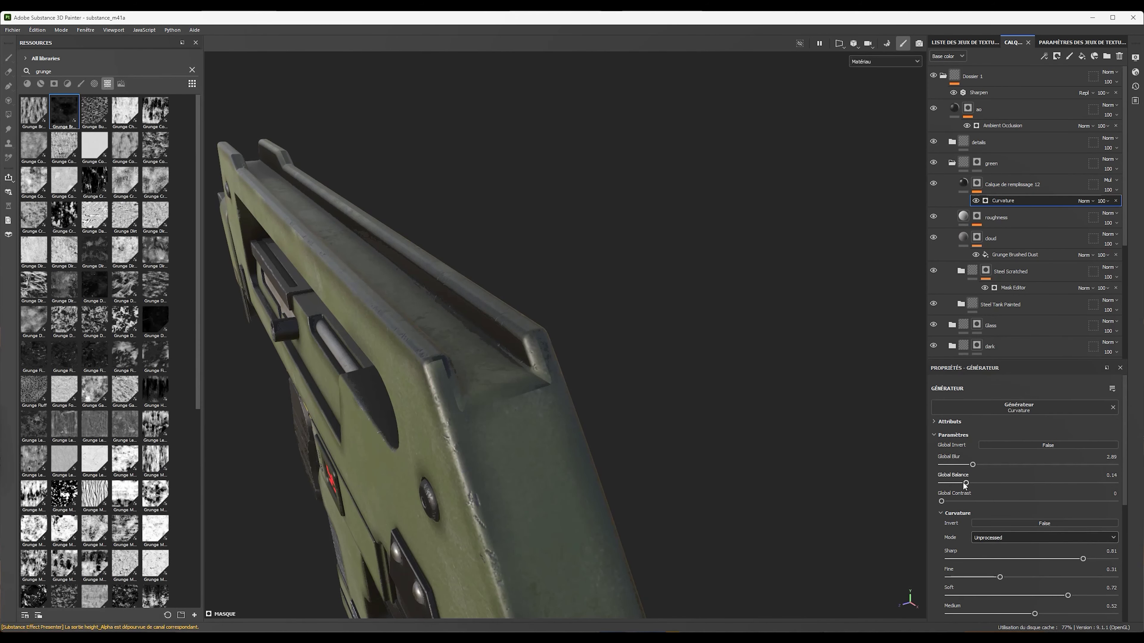
pyautogui.moveTo(965, 484); pyautogui.dragTo(994, 484)
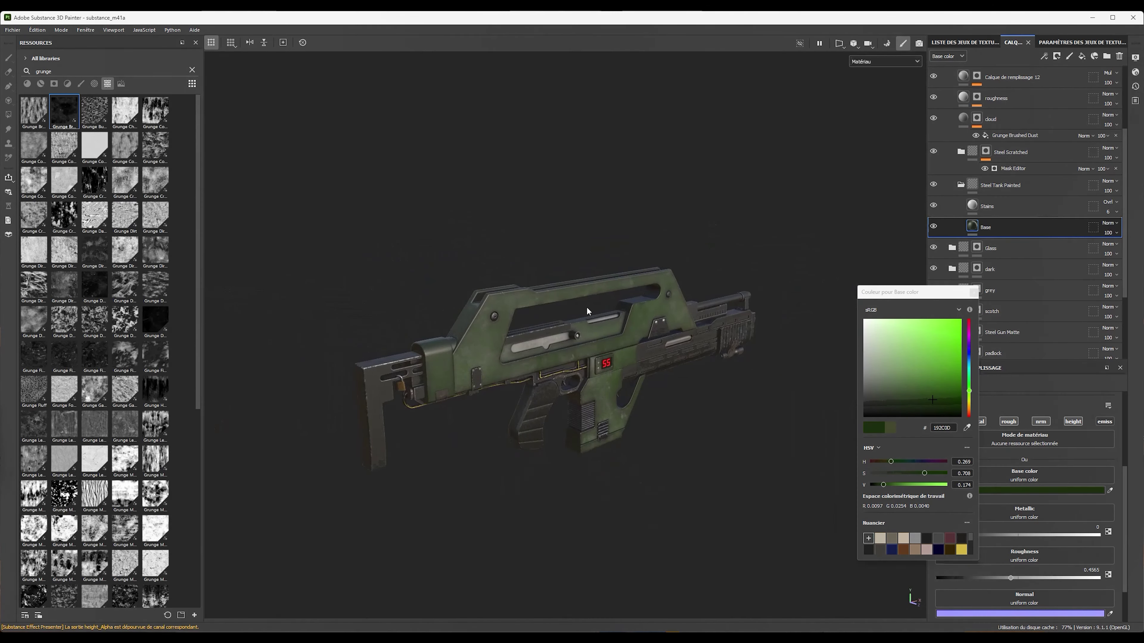
# Darken the base paint to a deep green and set its roughness to about 0.47
pyautogui.click(943, 406)
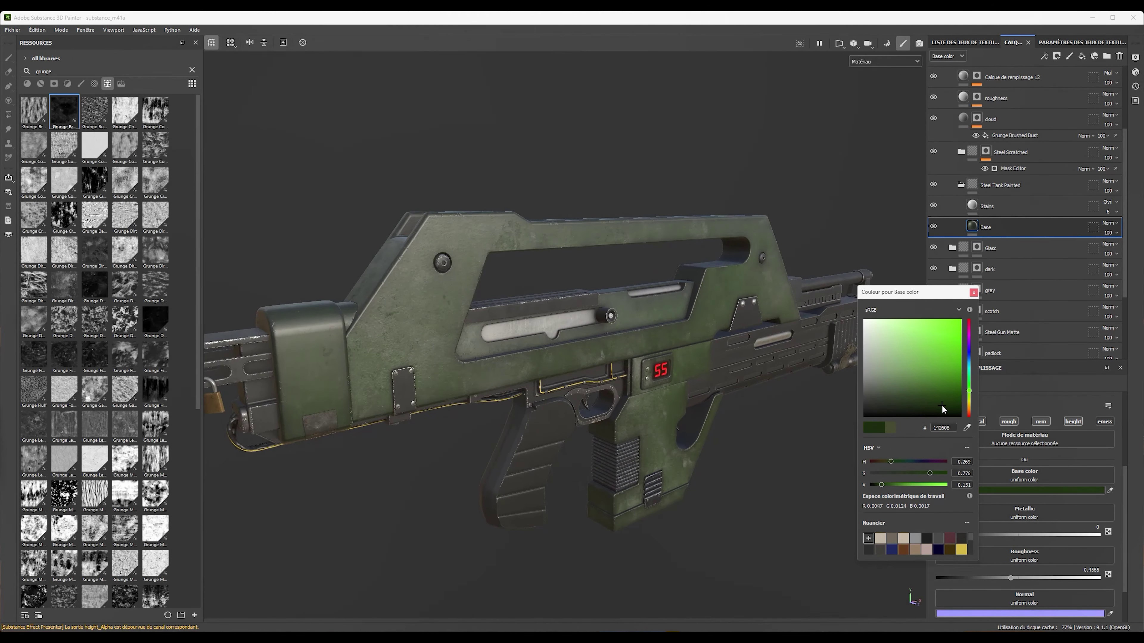
pyautogui.keyDown('alt'); pyautogui.moveTo(777, 437); pyautogui.dragTo(700, 297); pyautogui.keyUp('alt')
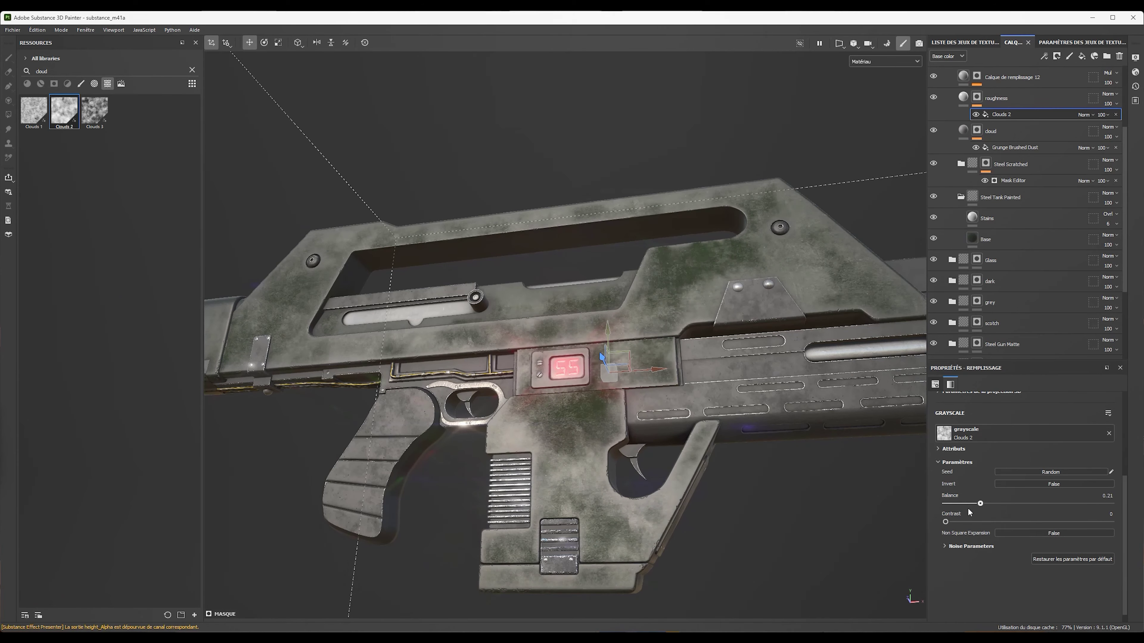
pyautogui.keyDown('alt'); pyautogui.moveTo(618, 444); pyautogui.dragTo(686, 396); pyautogui.keyUp('alt')
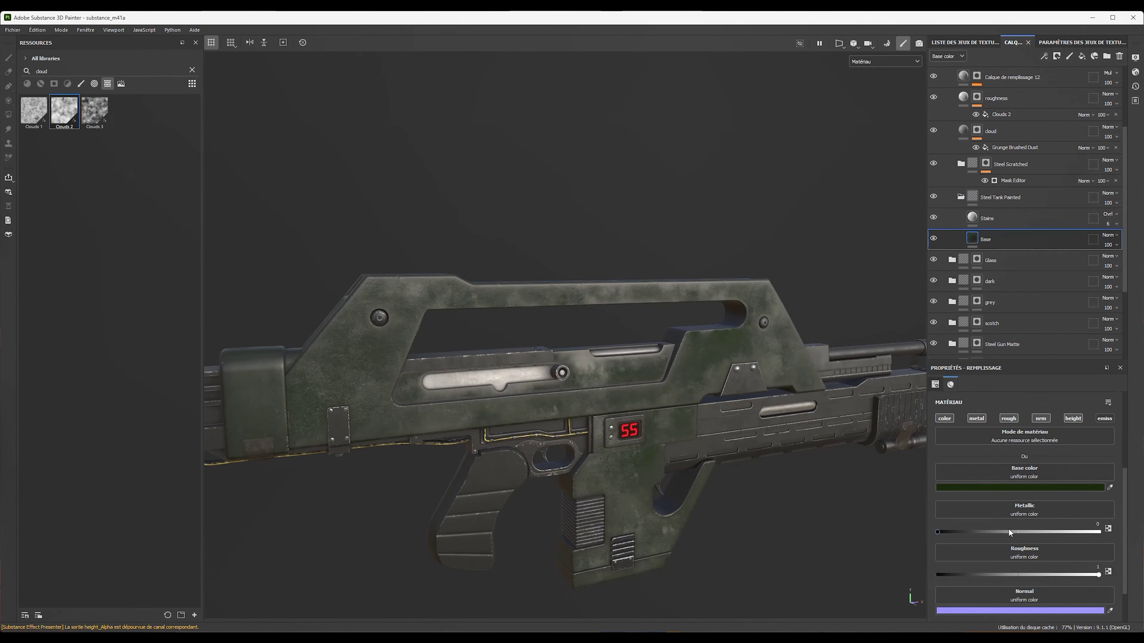
pyautogui.moveTo(1008, 574); pyautogui.dragTo(1012, 575)
pyautogui.click(969, 99)
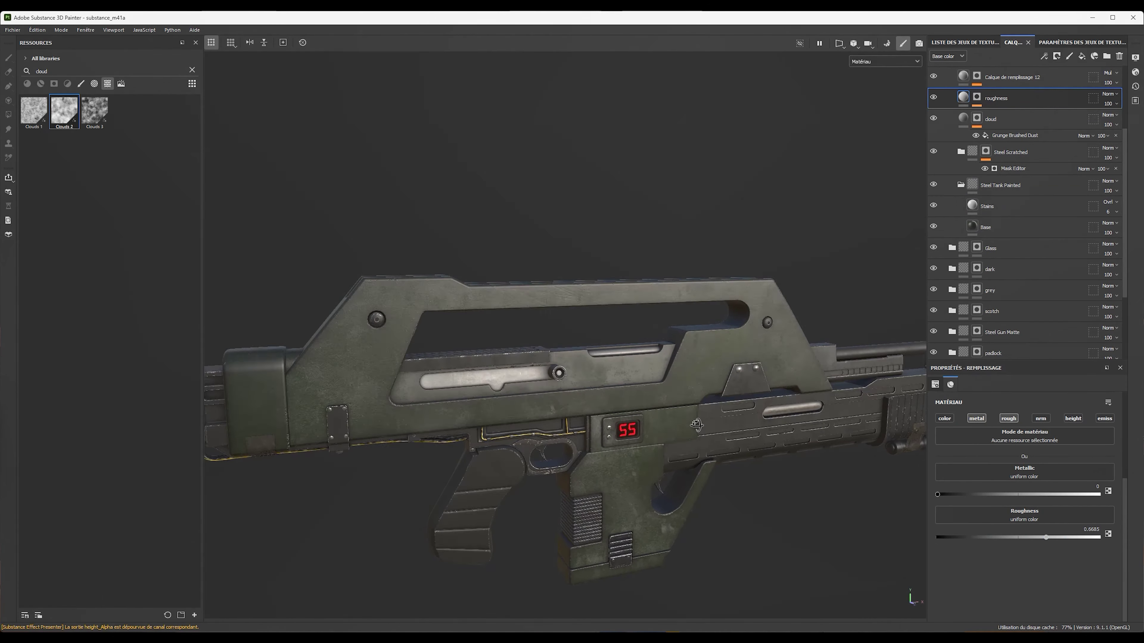
pyautogui.click(1135, 58)
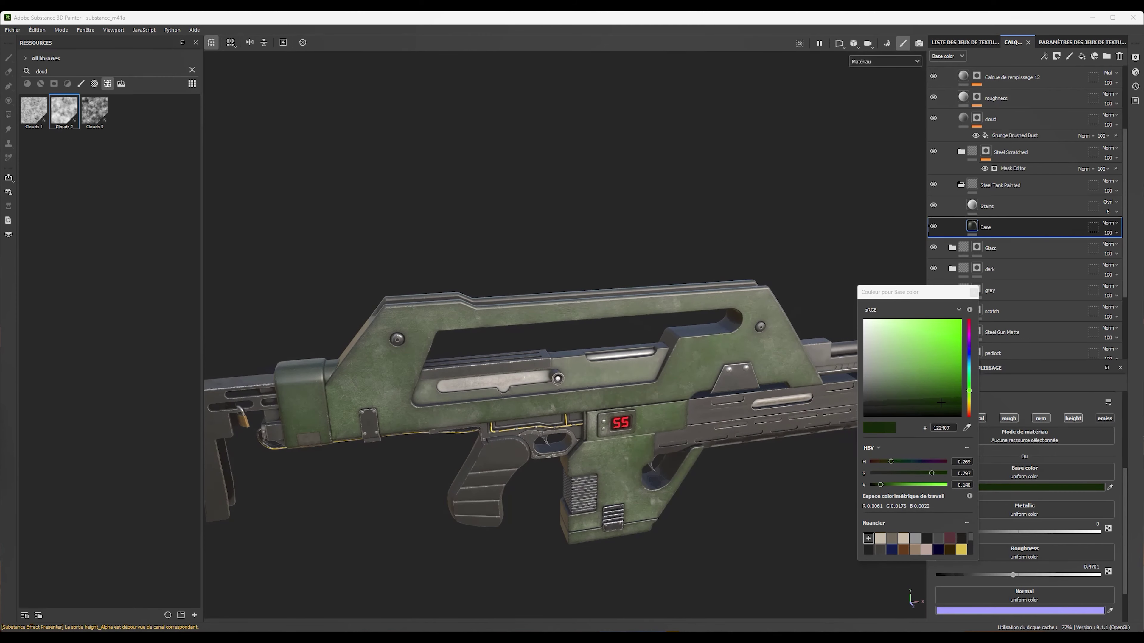
# Shift the base colour to a greener olive-khaki and inspect it from close angles
pyautogui.click(963, 431)
pyautogui.moveTo(970, 395)
pyautogui.mouseDown()
pyautogui.moveTo(928, 397)
pyautogui.moveTo(969, 408)
pyautogui.mouseUp()
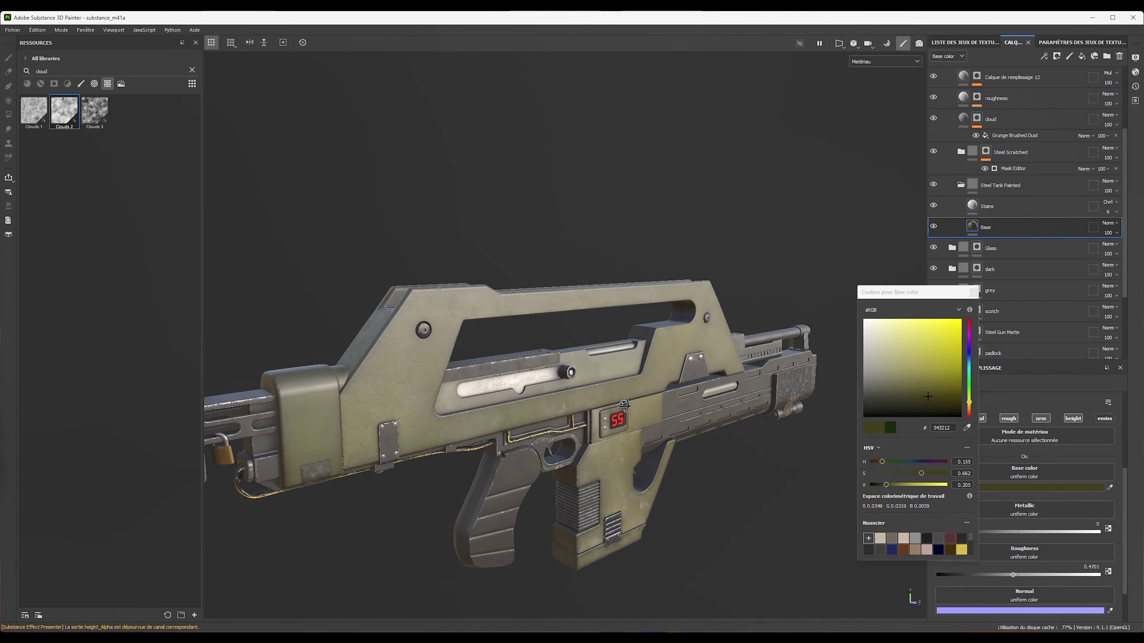
pyautogui.moveTo(563, 405)
pyautogui.keyDown('alt'); pyautogui.mouseDown()
pyautogui.moveTo(407, 410)
pyautogui.moveTo(528, 358)
pyautogui.mouseUp(); pyautogui.keyUp('alt')
pyautogui.scroll(5, 640, 387)
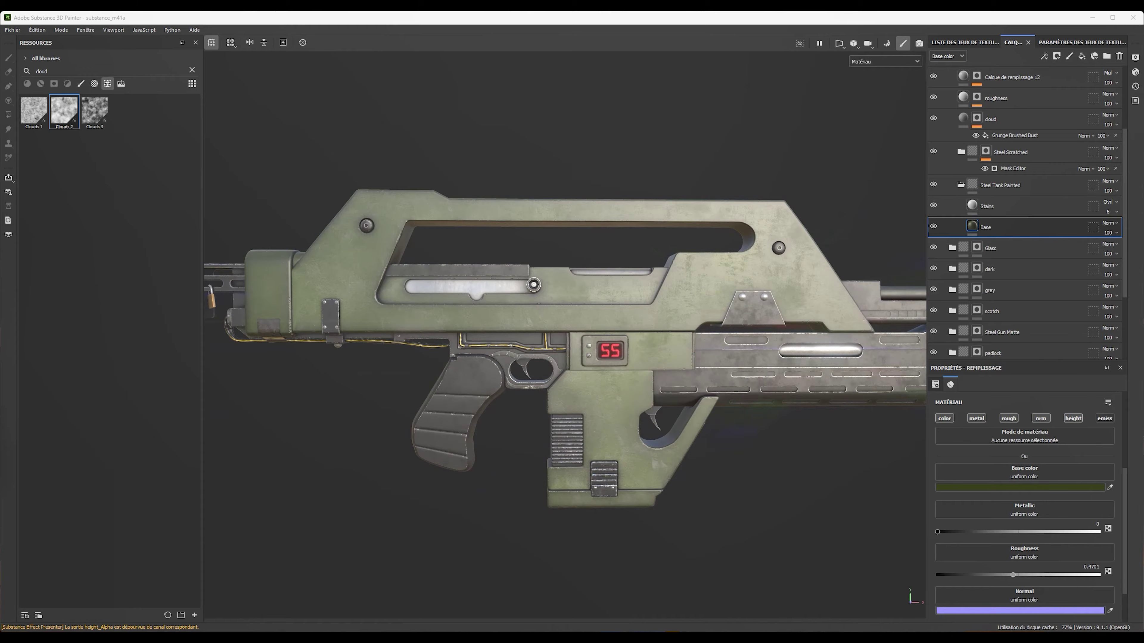
pyautogui.keyDown('alt'); pyautogui.moveTo(641, 387); pyautogui.dragTo(593, 390); pyautogui.keyUp('alt')
pyautogui.scroll(-5, 940, 237)
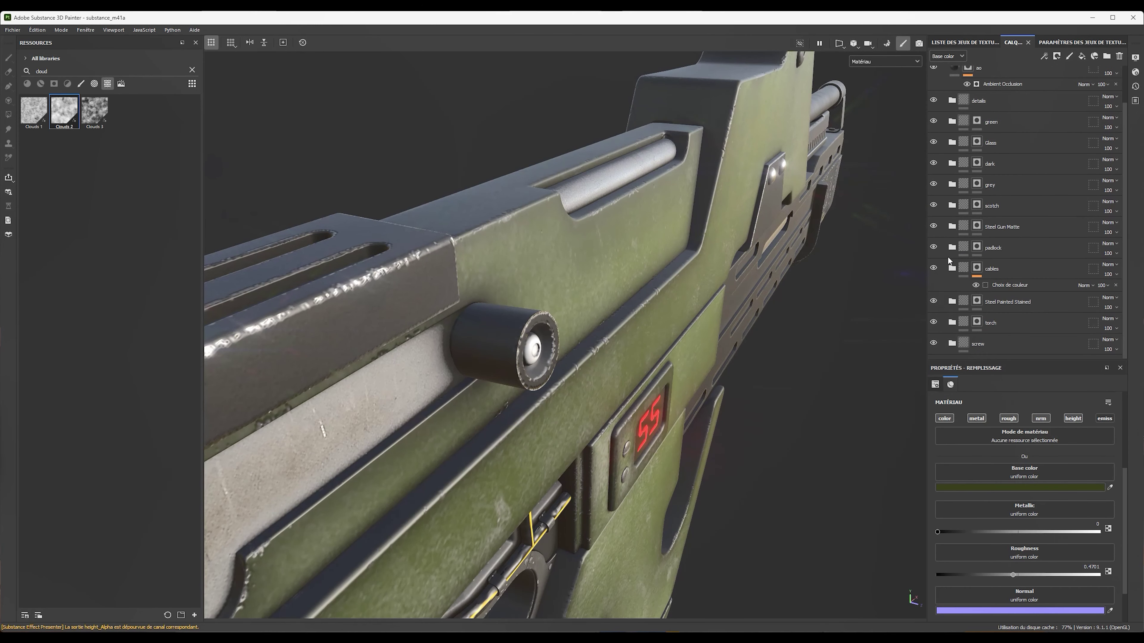
pyautogui.scroll(2, 936, 344)
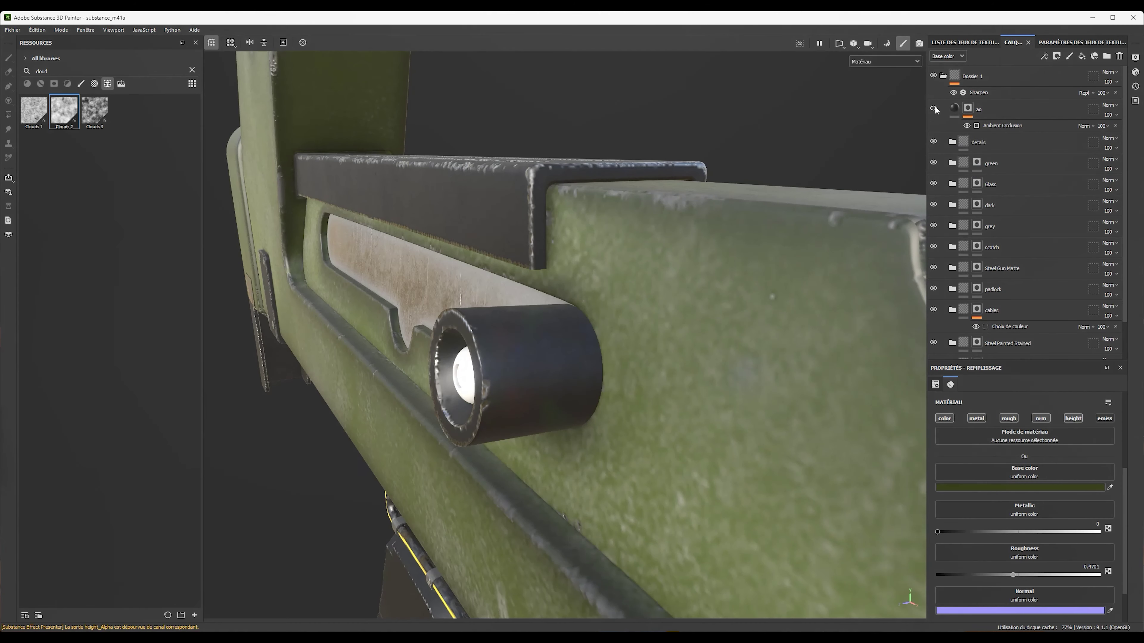
# Add a pattern-masked fill layer with raised height to the dark parts folder
pyautogui.click(933, 205)
pyautogui.scroll(-2, 195, 143)
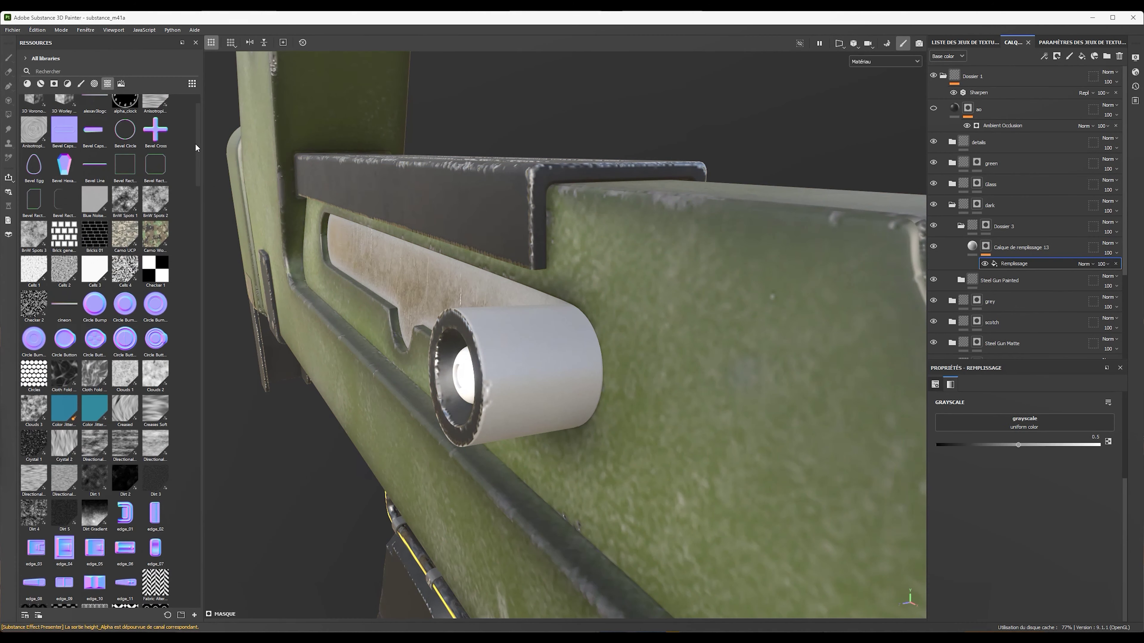
pyautogui.scroll(-3, 195, 153)
pyautogui.scroll(-3, 190, 188)
pyautogui.scroll(-3, 191, 230)
pyautogui.scroll(-1, 191, 233)
pyautogui.moveTo(155, 199); pyautogui.dragTo(1066, 418)
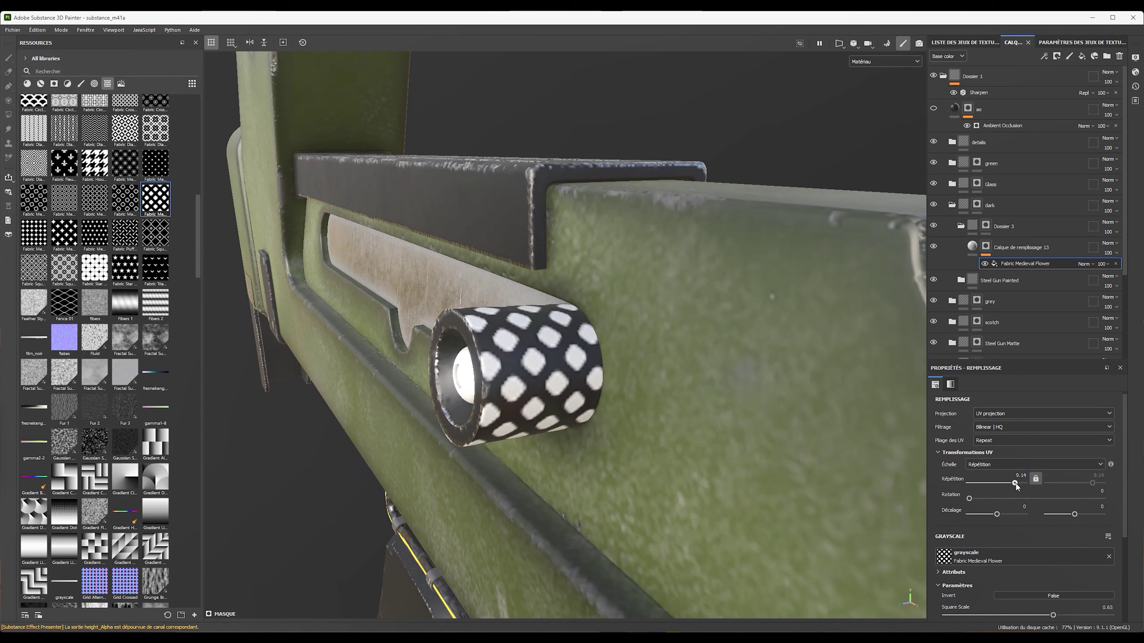
pyautogui.scroll(1, 1035, 599)
pyautogui.click(1055, 608)
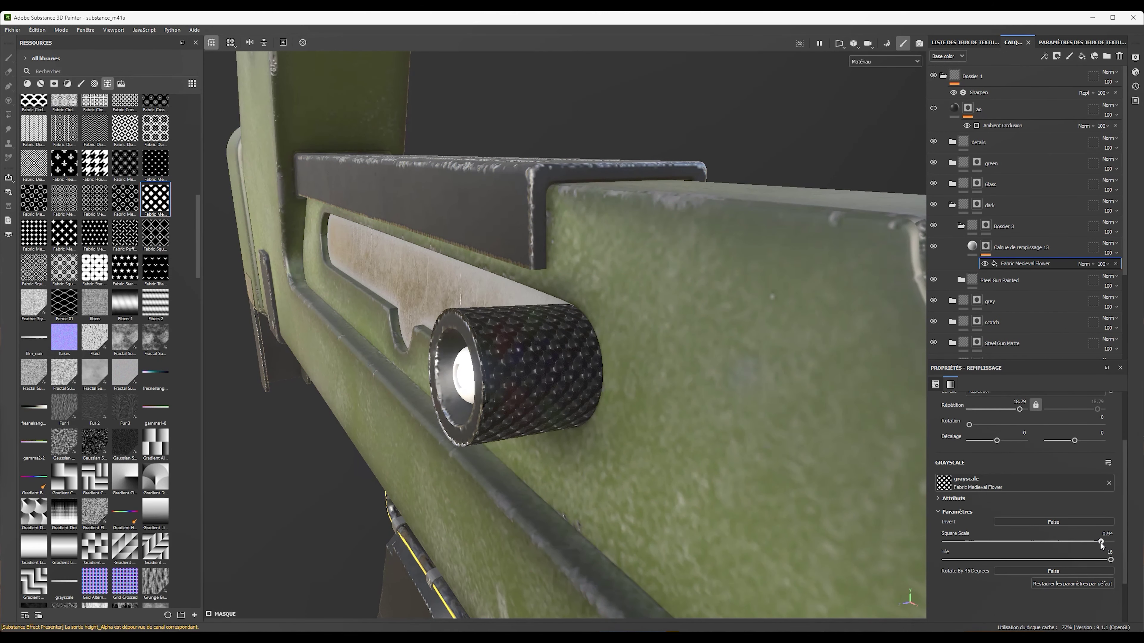
# Swap the mask to Fabric Medieval Pyramid Alternate, adjust its scale and invert it
pyautogui.moveTo(1100, 543); pyautogui.dragTo(946, 542)
pyautogui.scroll(1, 1018, 475)
pyautogui.scroll(-2, 1022, 493)
pyautogui.click(1023, 495)
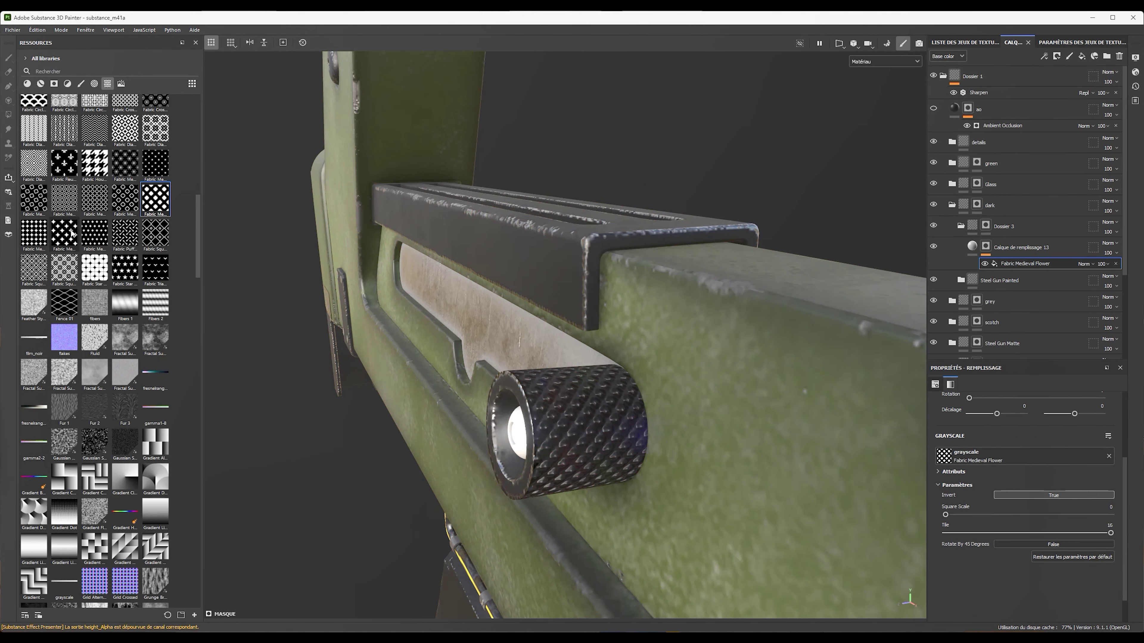
pyautogui.moveTo(72, 233); pyautogui.dragTo(1002, 489)
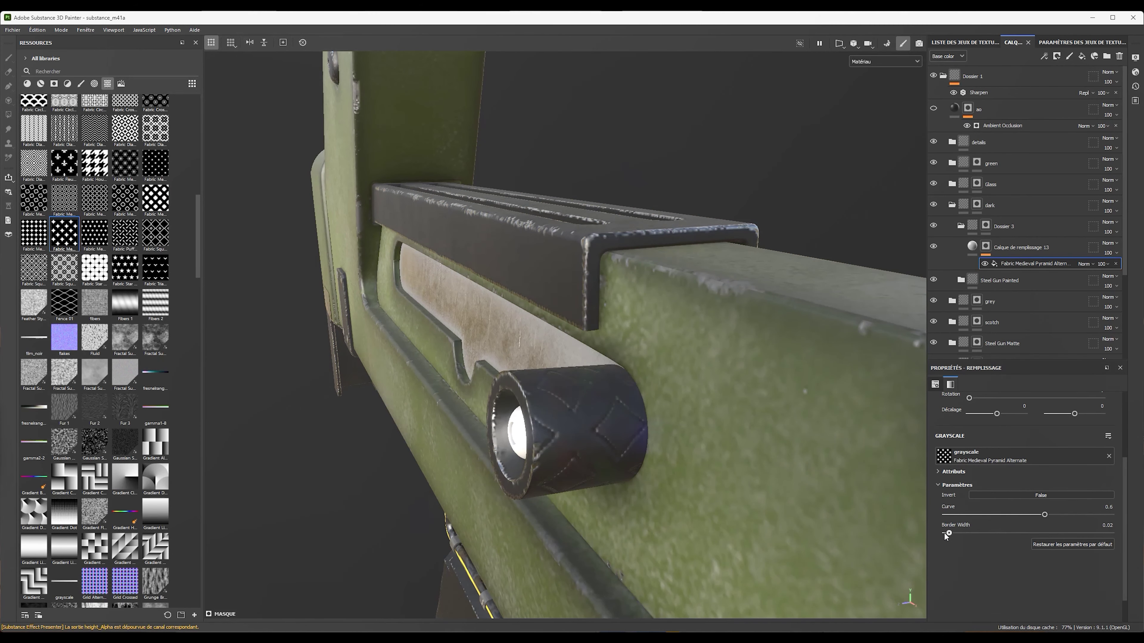
pyautogui.scroll(3, 1023, 513)
pyautogui.click(1029, 573)
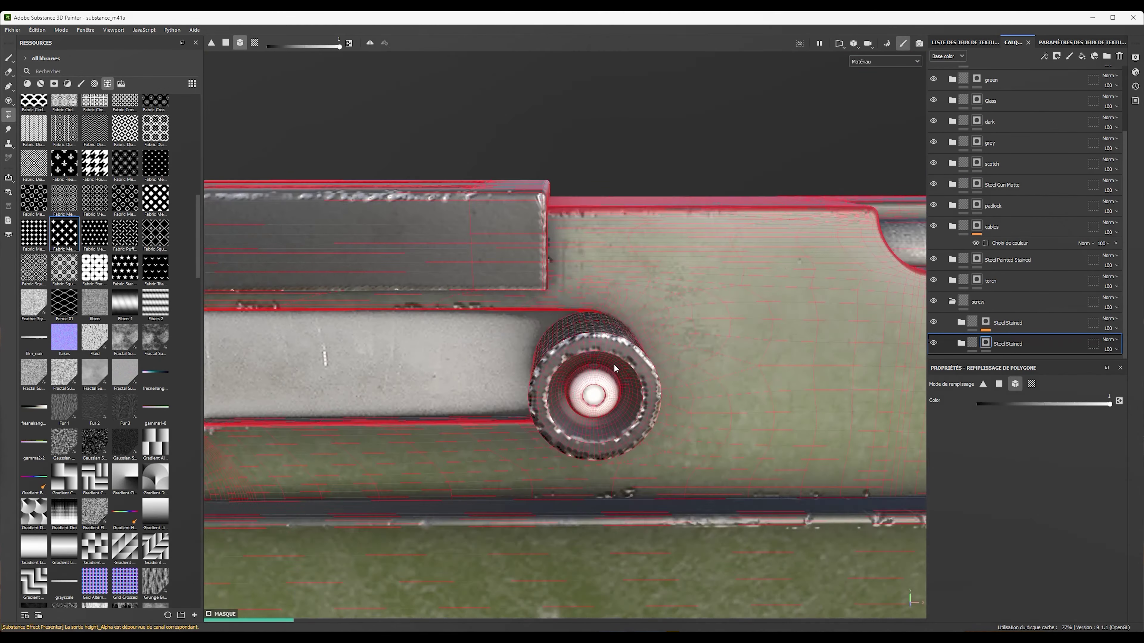
# Duplicate the counter's text layer as 88 and hide the original 55 layer
pyautogui.press('1')
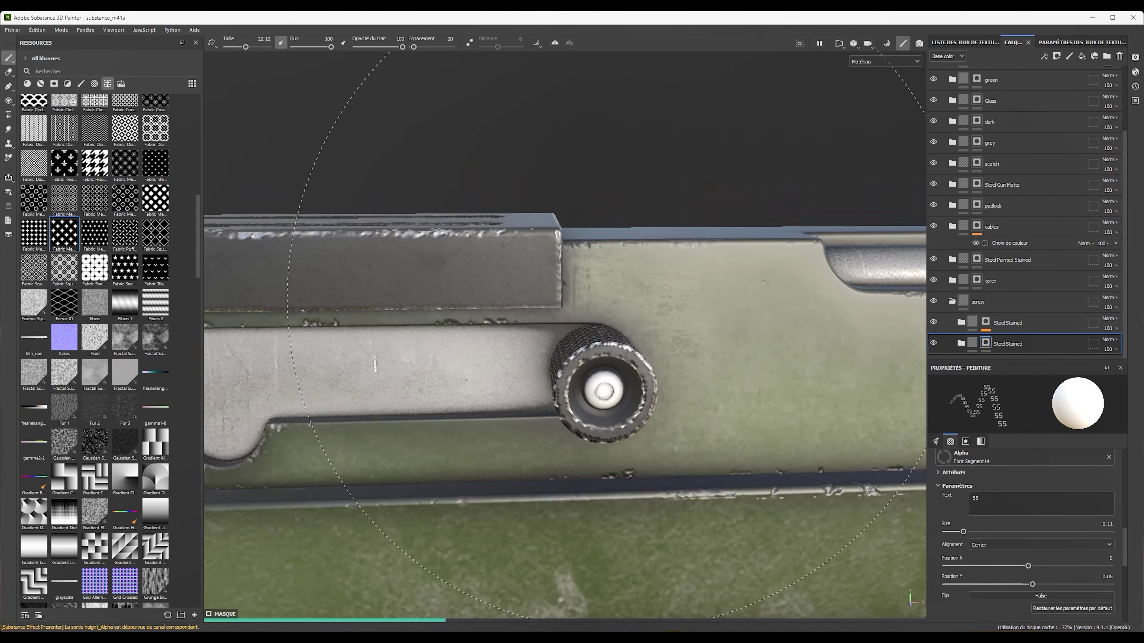
pyautogui.click(1010, 43)
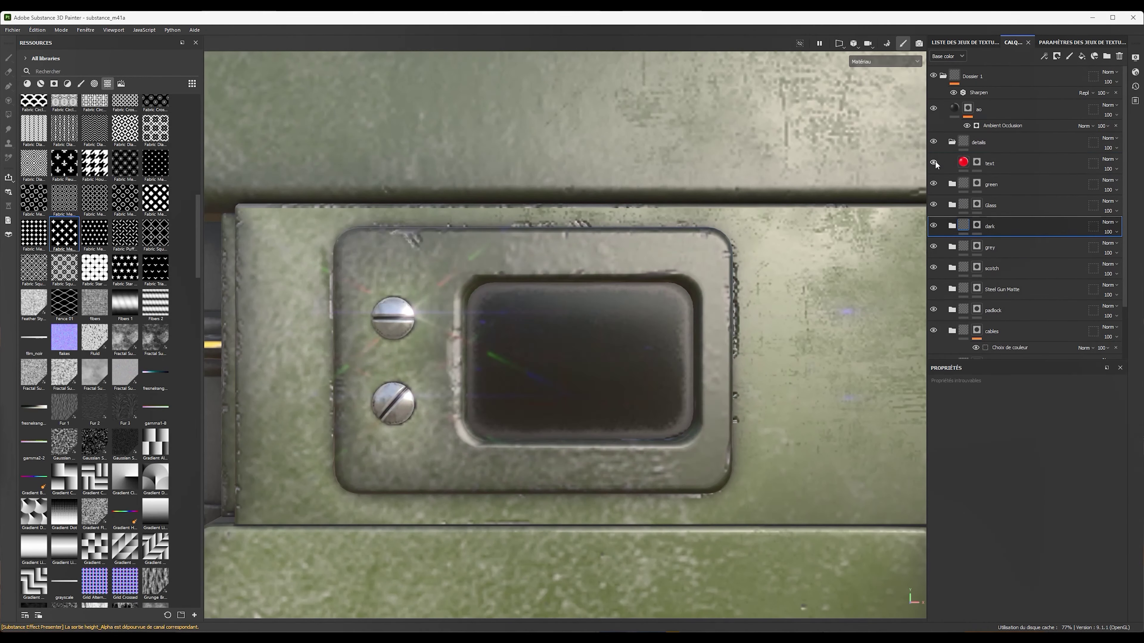
pyautogui.click(990, 164)
pyautogui.click(933, 162)
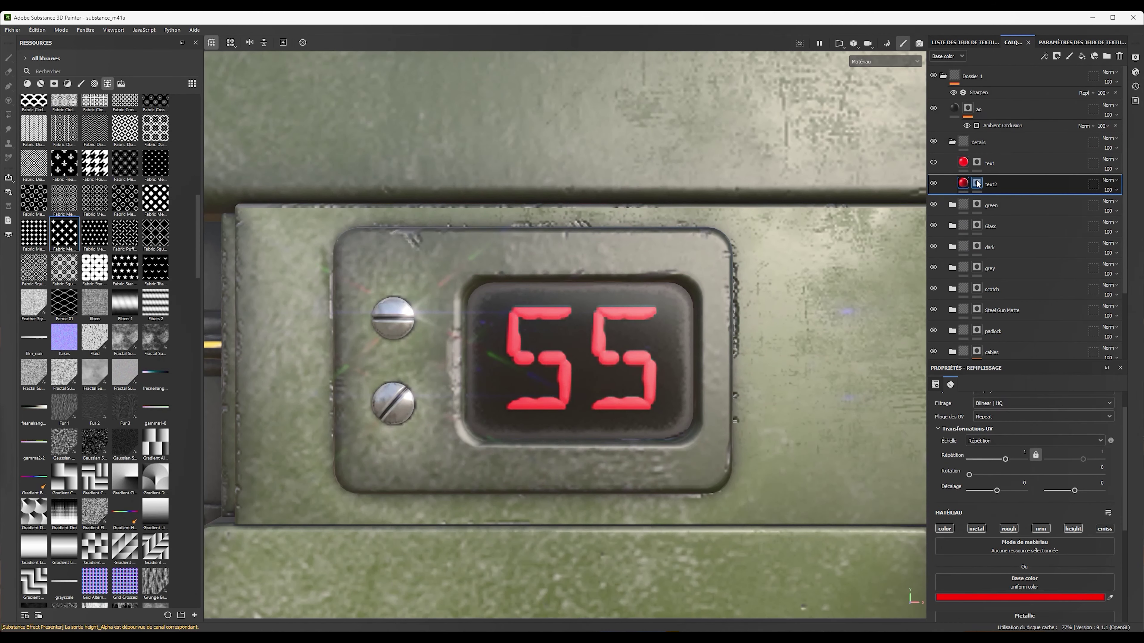
pyautogui.click(977, 184)
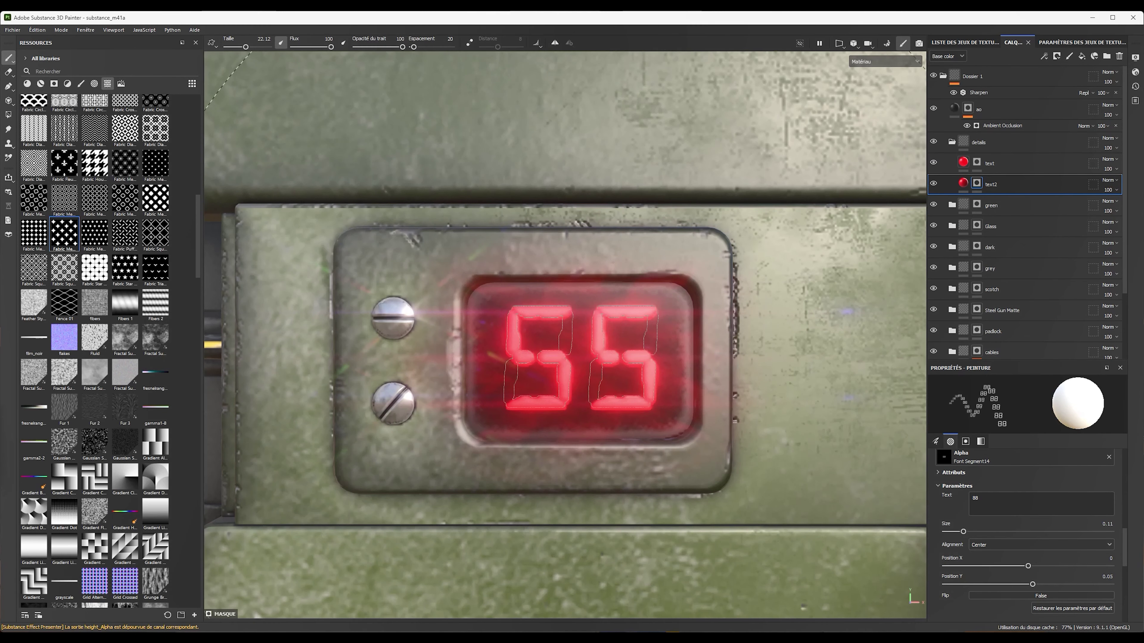
pyautogui.click(963, 183)
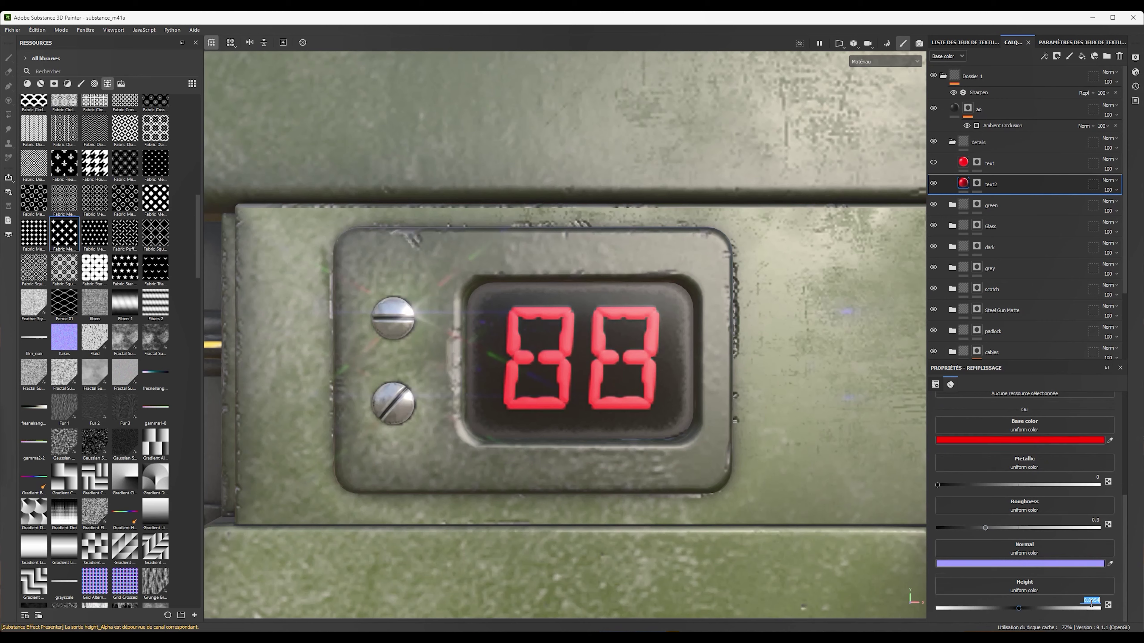
# Give the 88 digits a duller pinkish red base colour
pyautogui.click(1020, 440)
pyautogui.moveTo(946, 473)
pyautogui.mouseDown()
pyautogui.moveTo(919, 473)
pyautogui.moveTo(919, 484)
pyautogui.mouseUp()
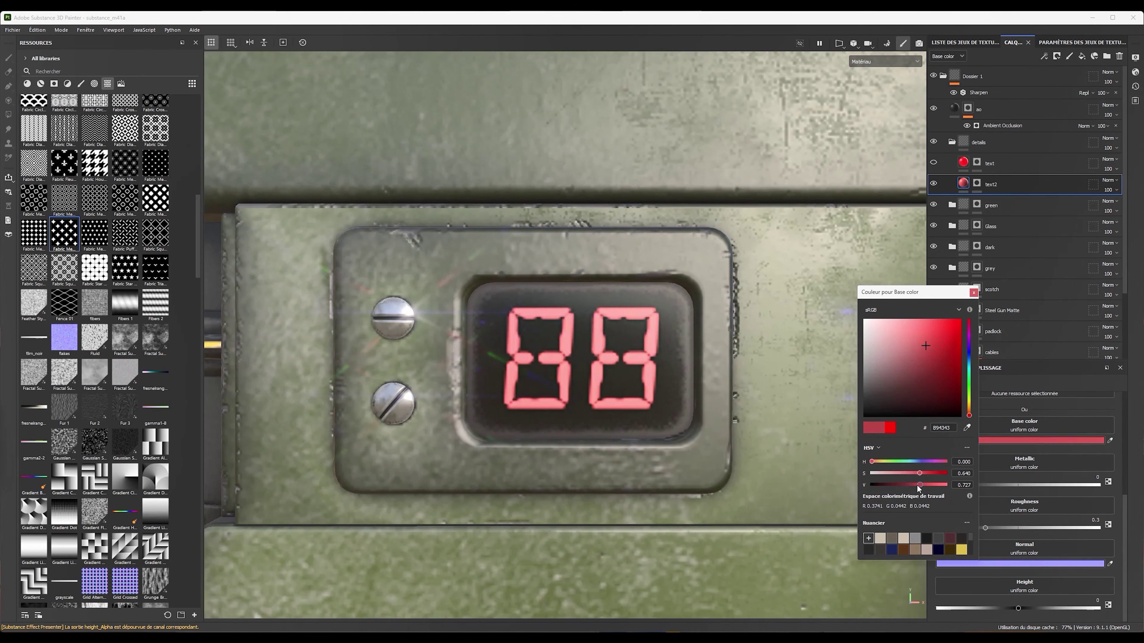
pyautogui.click(974, 293)
pyautogui.scroll(-3, 648, 237)
pyautogui.scroll(-2, 648, 236)
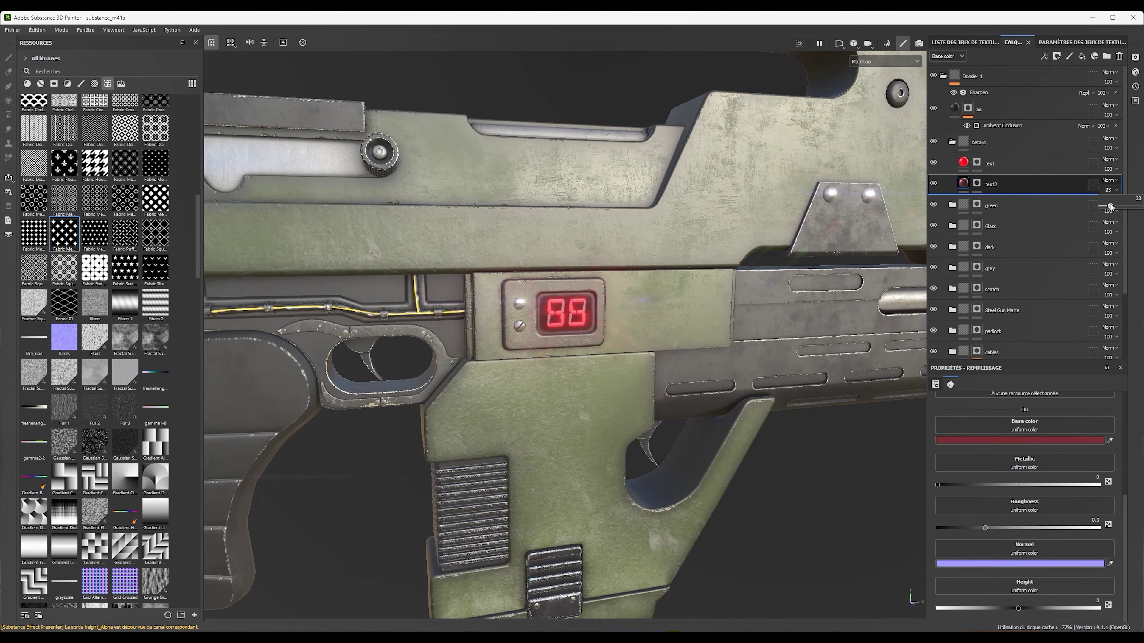
# Dim the 88 layer to opacity 6 and re-show the 55 layer
pyautogui.moveTo(1111, 206); pyautogui.dragTo(1102, 206)
pyautogui.click(1020, 440)
pyautogui.click(973, 293)
pyautogui.moveTo(586, 315)
pyautogui.keyDown('alt'); pyautogui.mouseDown()
pyautogui.moveTo(547, 398)
pyautogui.moveTo(495, 397)
pyautogui.mouseUp(); pyautogui.keyUp('alt')
pyautogui.scroll(-3, 547, 398)
pyautogui.click(989, 163)
pyautogui.scroll(4, 548, 399)
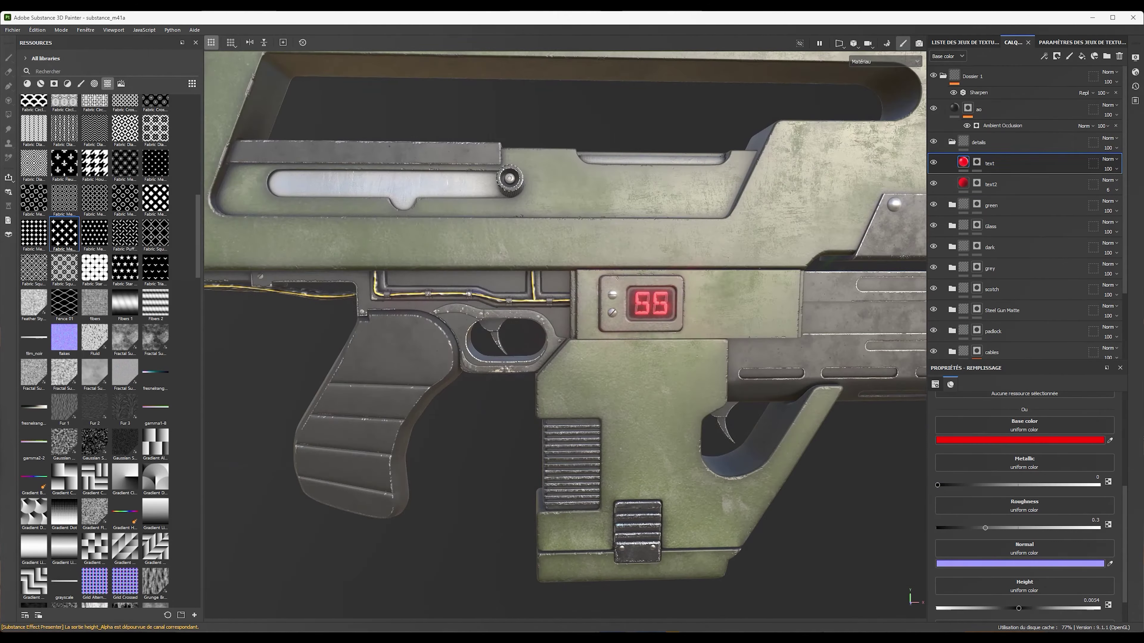
# Add the Steel Scratched material and mask it with Grunge Scratches Rough found by searching 'scra'
pyautogui.write('steel')
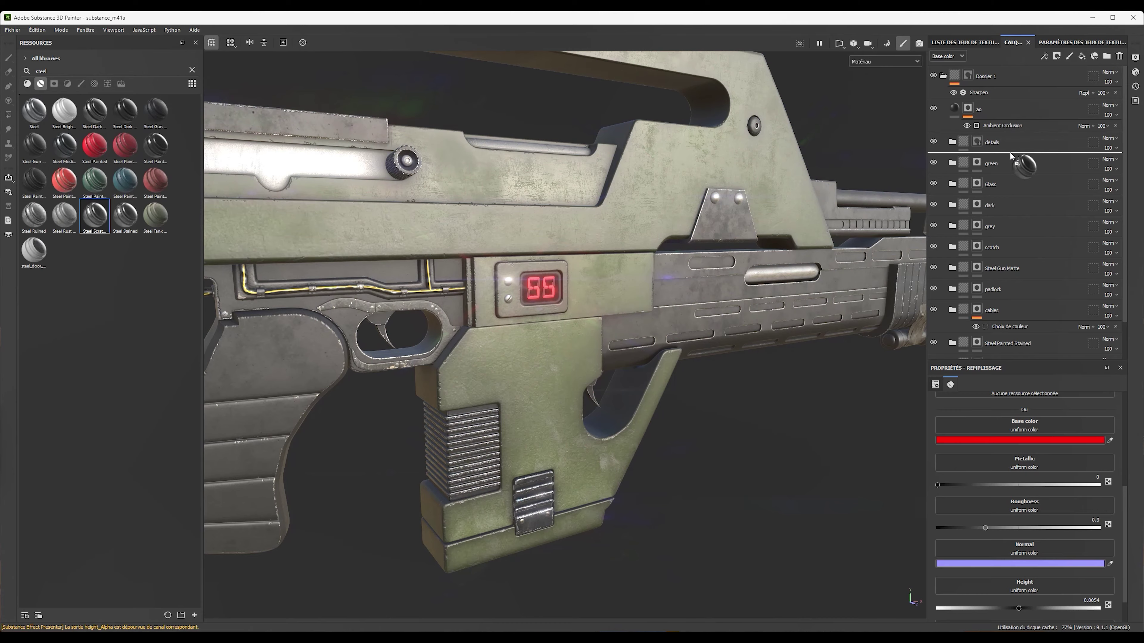
pyautogui.moveTo(1010, 156); pyautogui.dragTo(1010, 156)
pyautogui.write('scra')
pyautogui.click(108, 84)
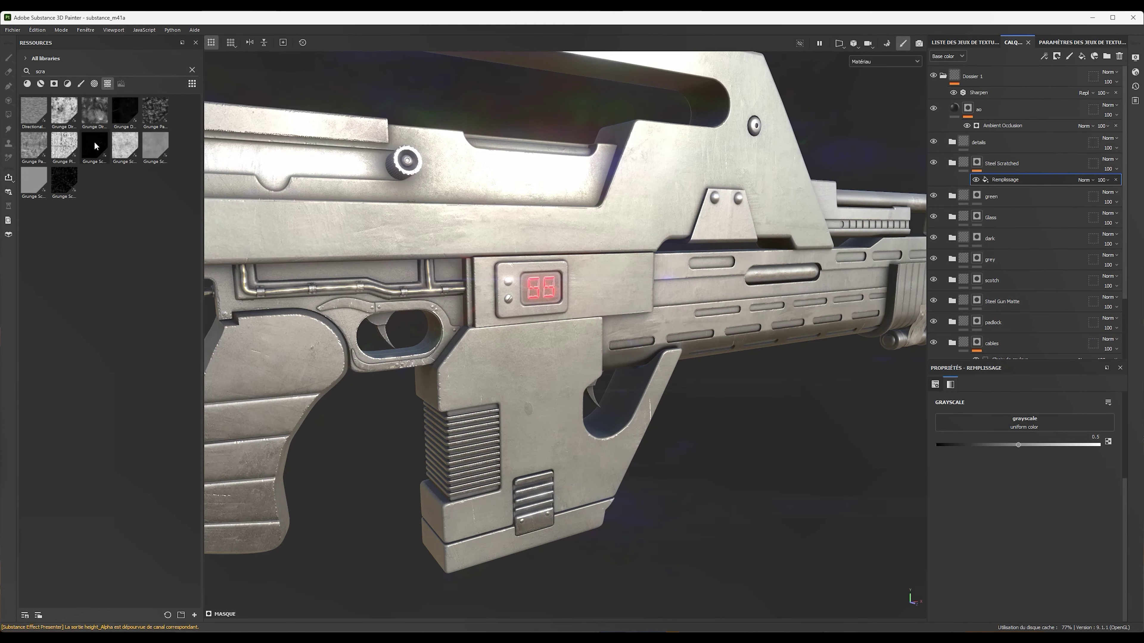
pyautogui.moveTo(125, 110); pyautogui.dragTo(1025, 423)
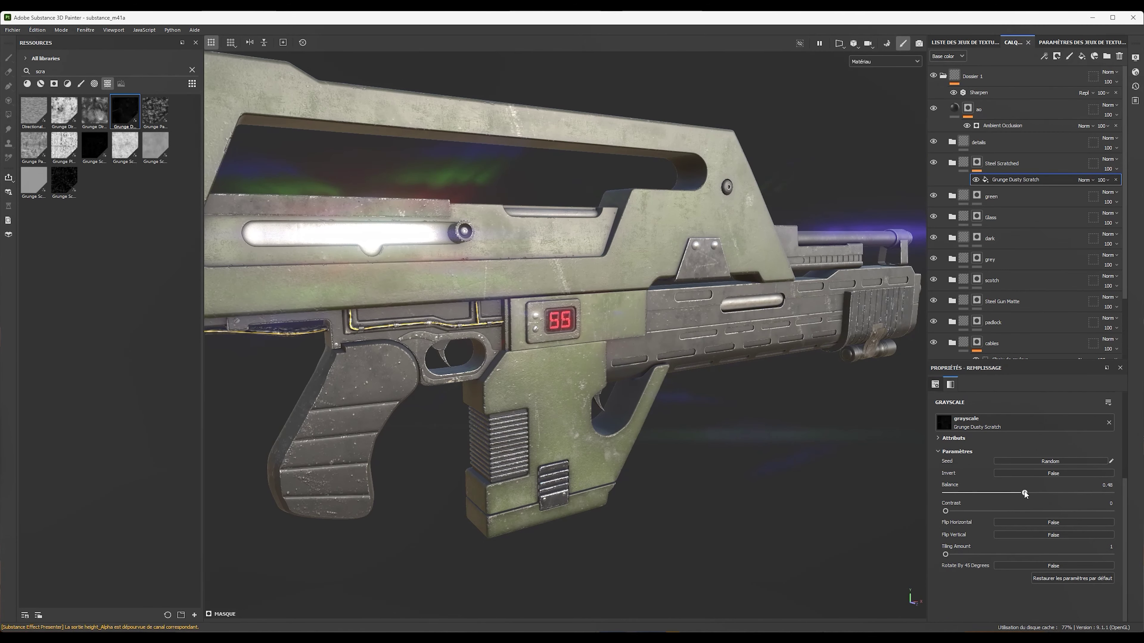
pyautogui.moveTo(64, 183); pyautogui.dragTo(983, 416)
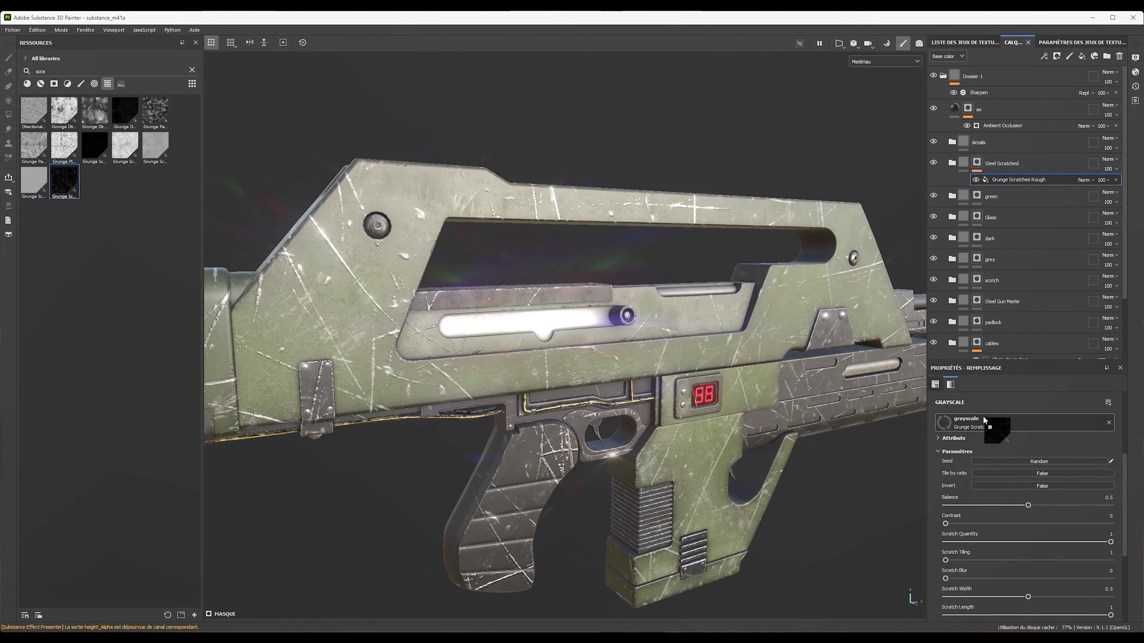
# Set the Steel Base layer's height position to 0.45
pyautogui.click(984, 201)
pyautogui.press('Delete')
pyautogui.click(946, 217)
pyautogui.scroll(-3, 975, 503)
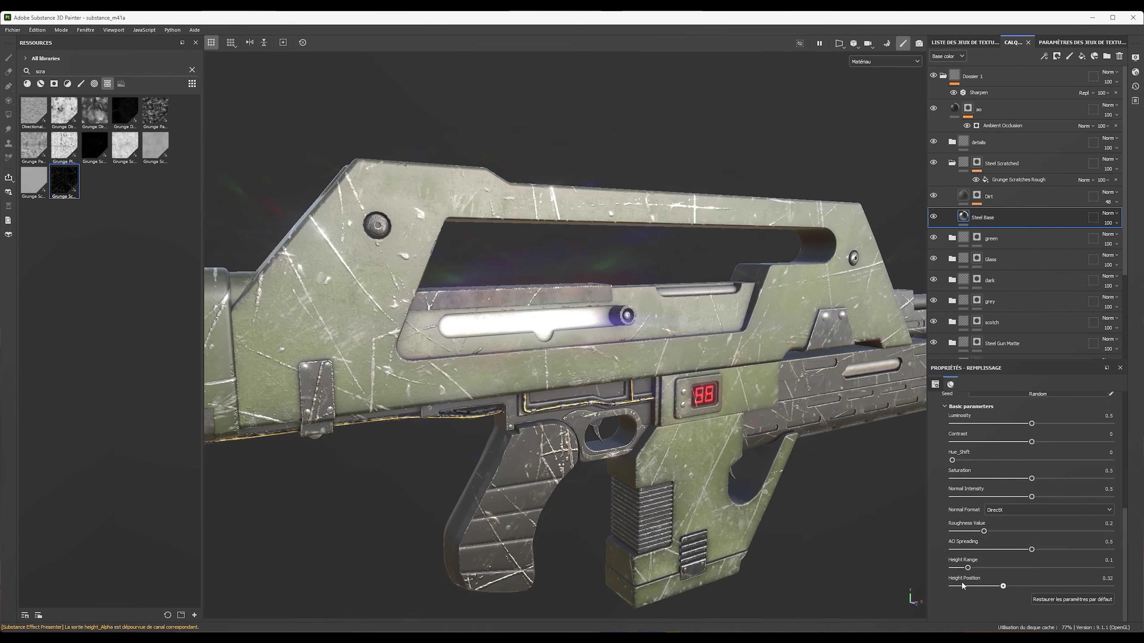
pyautogui.click(1024, 586)
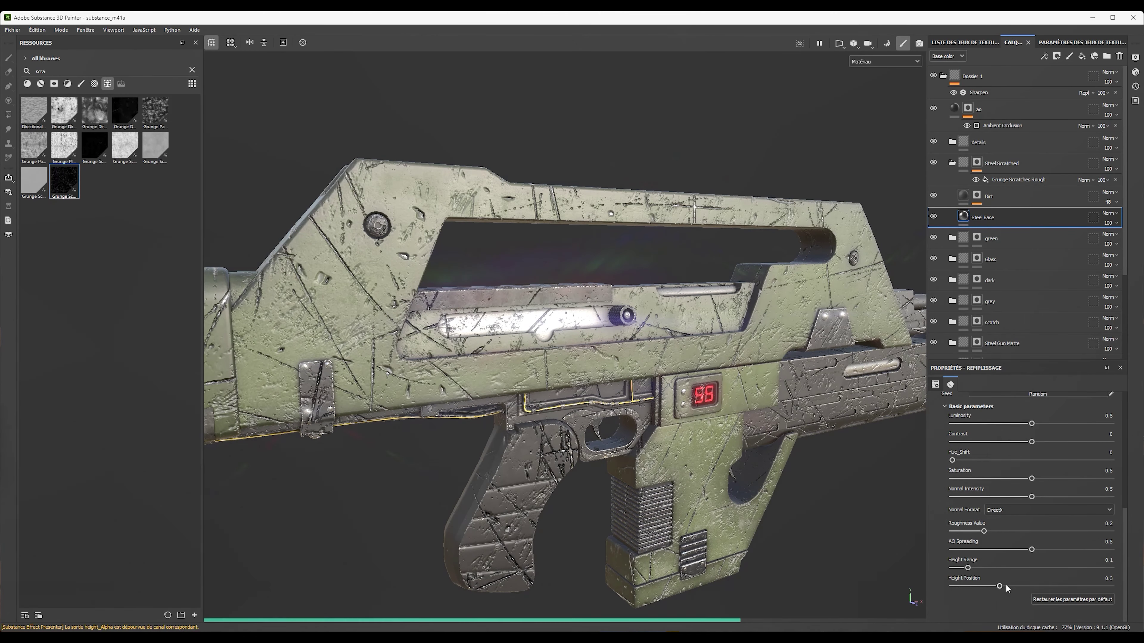
# Soften the Grunge Scratches Rough sliders and set Scratch Quantity to 0.25
pyautogui.click(1003, 179)
pyautogui.scroll(-3, 998, 539)
pyautogui.moveTo(974, 475); pyautogui.dragTo(1045, 476)
pyautogui.scroll(-2, 991, 496)
pyautogui.moveTo(946, 431)
pyautogui.mouseDown()
pyautogui.moveTo(1005, 432)
pyautogui.moveTo(1012, 471)
pyautogui.mouseUp()
pyautogui.scroll(10, 1000, 550)
pyautogui.scroll(-4, 1053, 523)
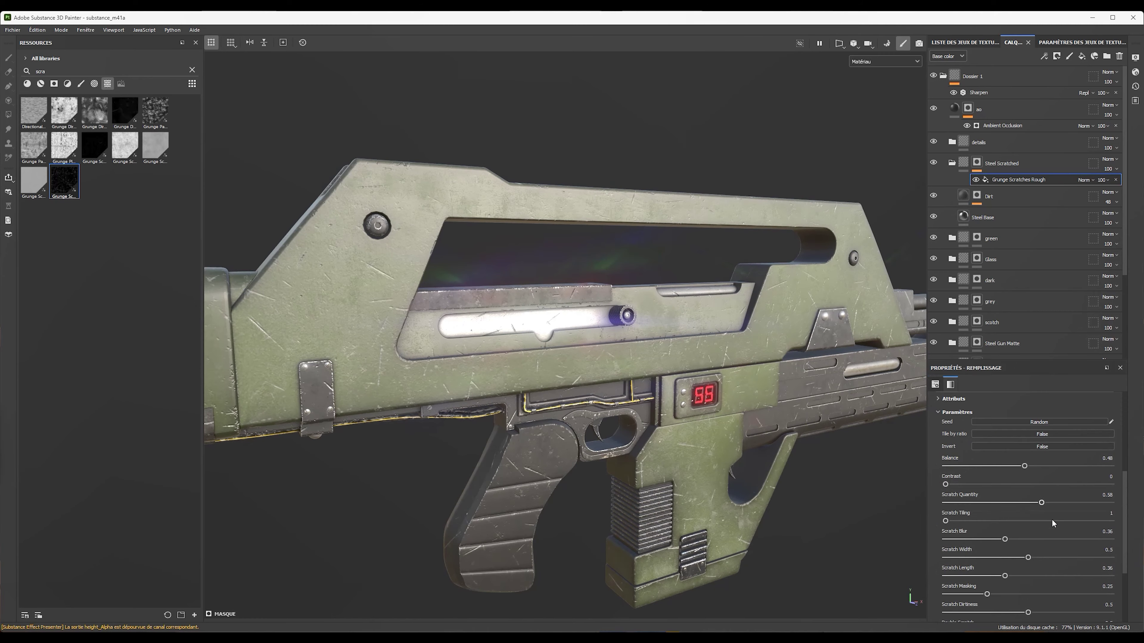
pyautogui.moveTo(975, 504); pyautogui.dragTo(986, 502)
pyautogui.scroll(-5, 567, 360)
pyautogui.moveTo(541, 360)
pyautogui.keyDown('alt'); pyautogui.mouseDown()
pyautogui.moveTo(567, 368)
pyautogui.moveTo(824, 77)
pyautogui.mouseUp(); pyautogui.keyUp('alt')
# Add fill layer 14 to the details folder with a larger, harder Shape Capsule brush stamp
pyautogui.click(1081, 56)
pyautogui.click(192, 70)
pyautogui.moveTo(198, 183); pyautogui.dragTo(197, 452)
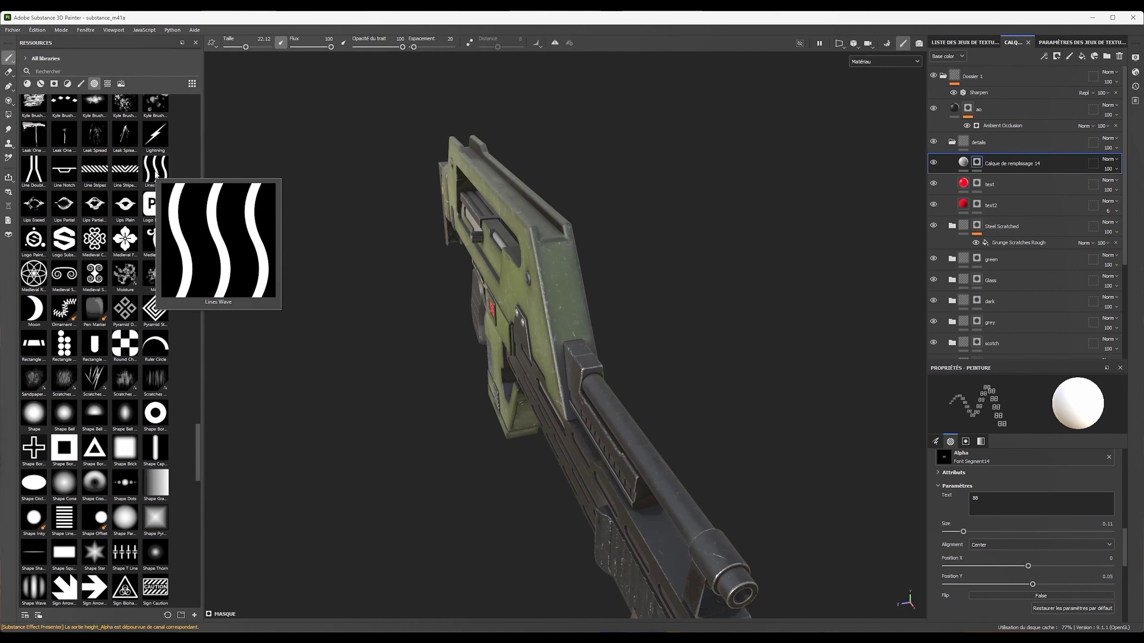
pyautogui.click(156, 172)
pyautogui.keyDown('ctrl'); pyautogui.moveTo(473, 277); pyautogui.dragTo(490, 277, button='right'); pyautogui.keyUp('ctrl')
pyautogui.scroll(-5, 159, 227)
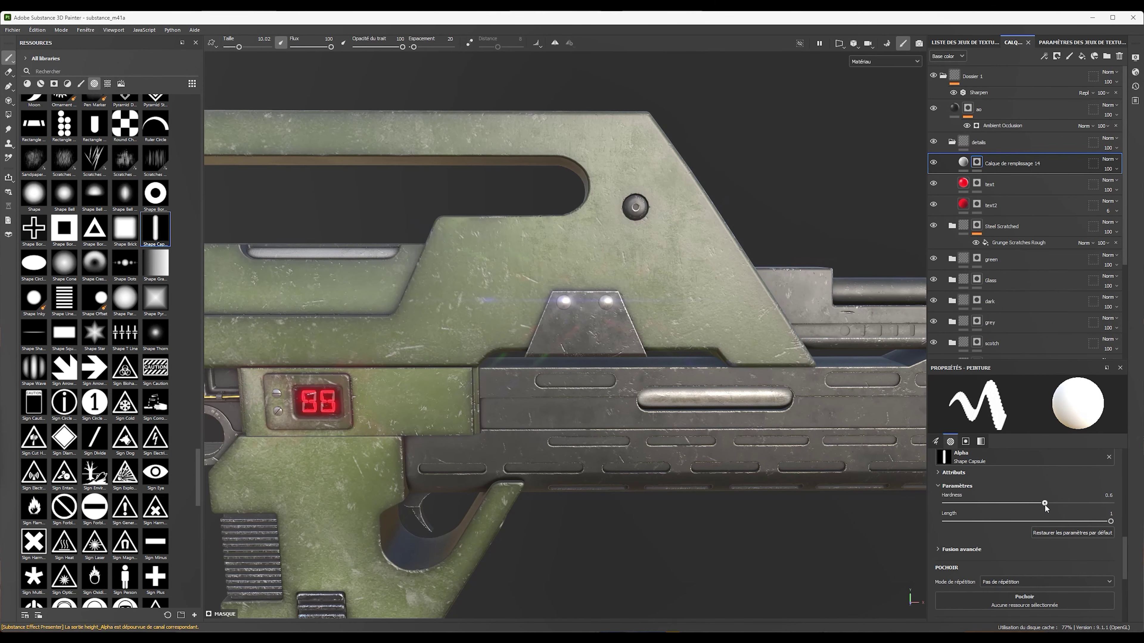
pyautogui.keyDown('ctrl'); pyautogui.moveTo(473, 333); pyautogui.dragTo(495, 346, button='right'); pyautogui.keyUp('ctrl')
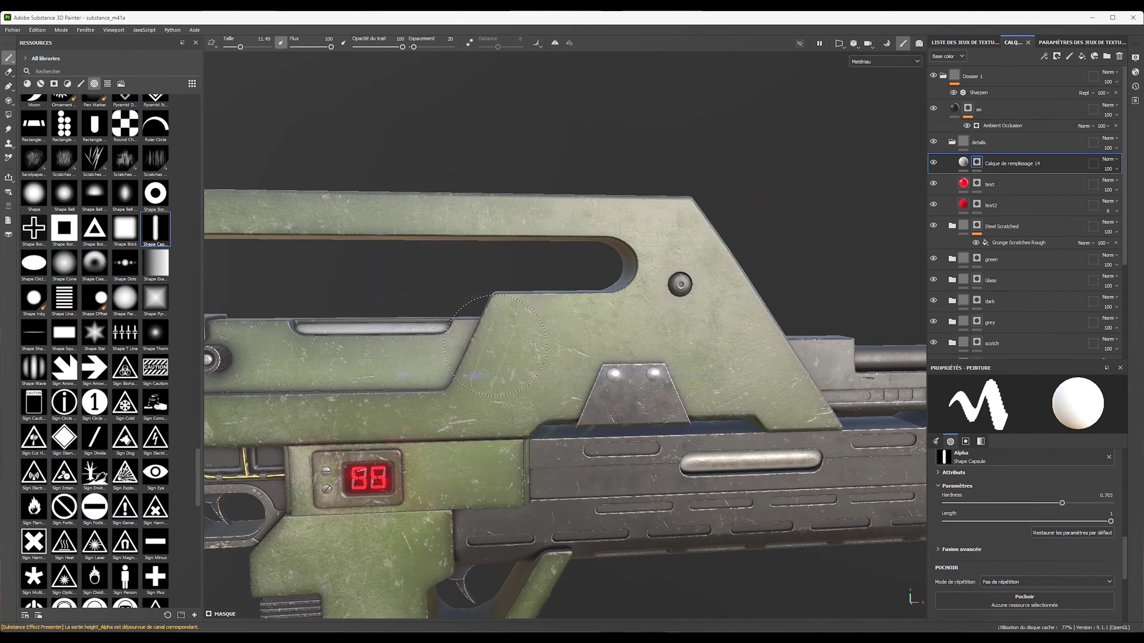
# Stamp a capsule shape onto the receiver panel, then add and remove a Blur filter
pyautogui.click(492, 349)
pyautogui.click(963, 162)
pyautogui.rightClick(981, 168)
pyautogui.click(1096, 444)
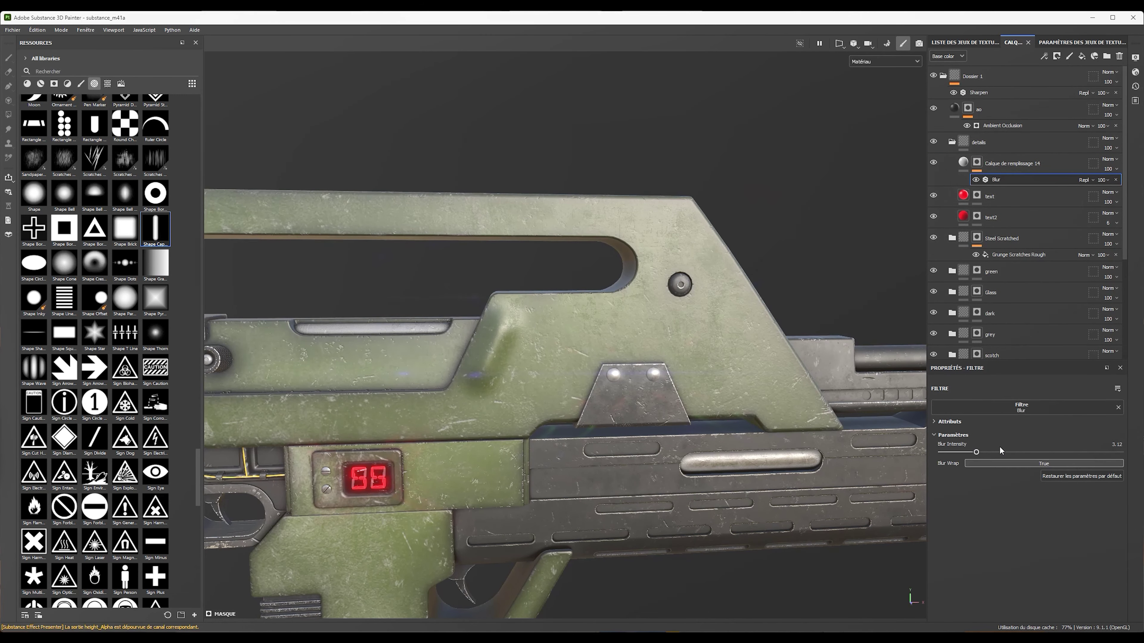
pyautogui.press('Delete')
pyautogui.scroll(-5, 167, 343)
pyautogui.scroll(-5, 167, 343)
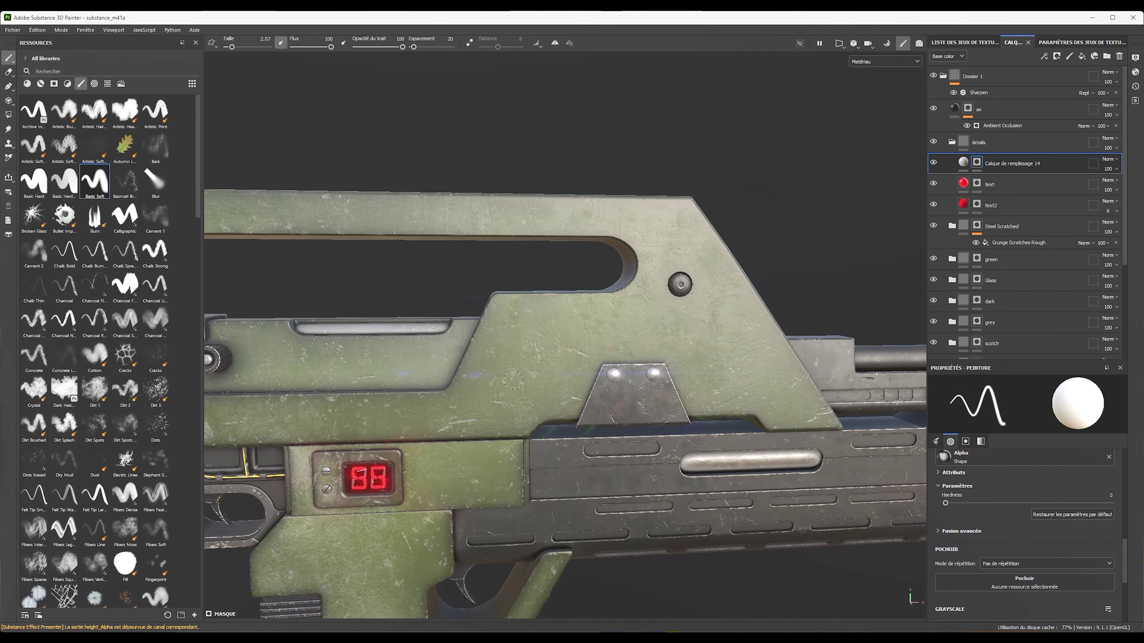
pyautogui.keyDown('alt'); pyautogui.moveTo(513, 317); pyautogui.dragTo(517, 333); pyautogui.keyUp('alt')
# Add an empty filter to the groove fill layer
pyautogui.rightClick(1012, 163)
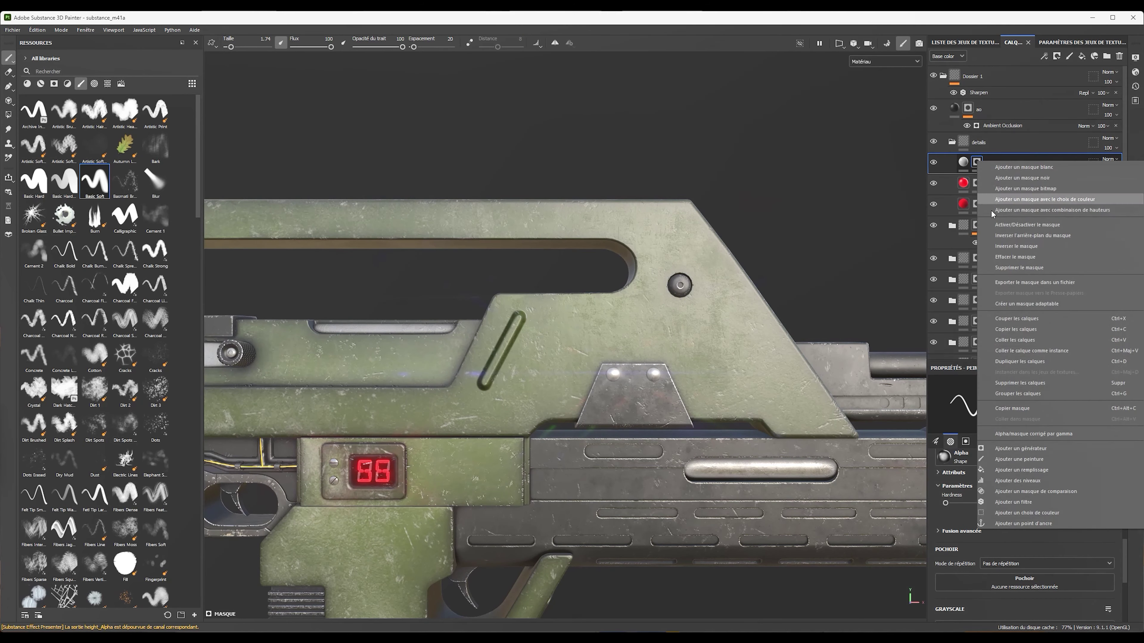
pyautogui.click(1035, 481)
pyautogui.click(1049, 421)
pyautogui.keyDown('alt'); pyautogui.moveTo(517, 374); pyautogui.dragTo(544, 358); pyautogui.keyUp('alt')
pyautogui.scroll(3, 544, 358)
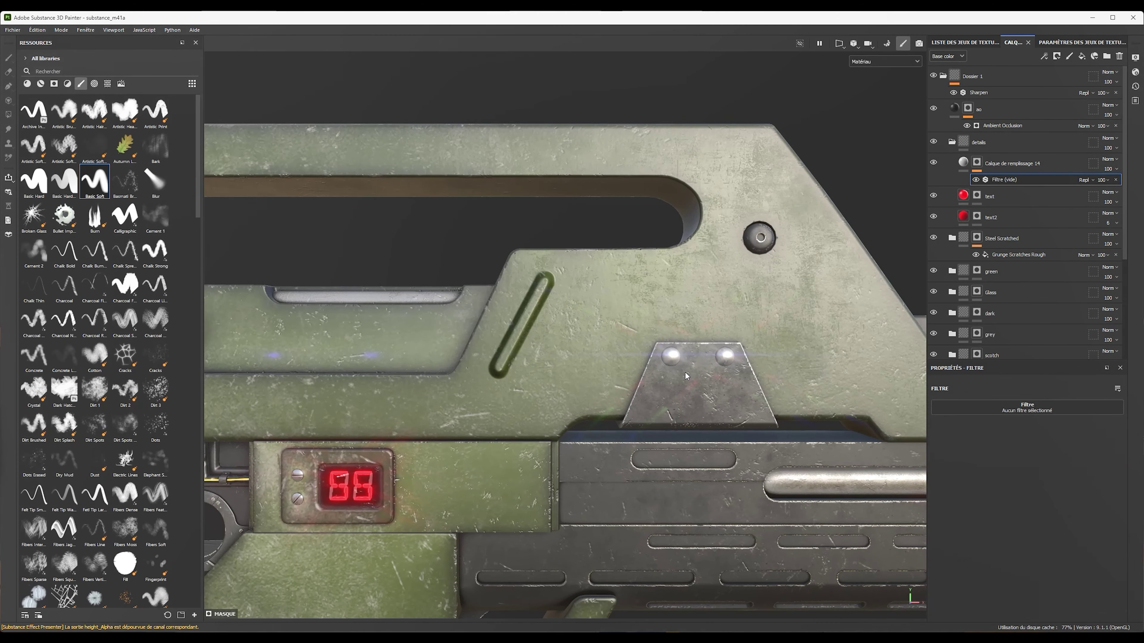
pyautogui.press('Delete')
pyautogui.rightClick(972, 154)
pyautogui.click(998, 498)
# Paint straight slanted groove strokes on the receiver panel and undo the extra one
pyautogui.keyDown('shift'); pyautogui.click(483, 376); pyautogui.keyUp('shift')
pyautogui.click(563, 278)
pyautogui.keyDown('shift'); pyautogui.click(509, 384); pyautogui.keyUp('shift')
pyautogui.click(586, 287)
pyautogui.keyDown('shift'); pyautogui.click(538, 390); pyautogui.keyUp('shift')
pyautogui.hotkey('ctrl', 'z')
pyautogui.keyDown('alt'); pyautogui.moveTo(656, 264); pyautogui.dragTo(638, 302, button='middle'); pyautogui.keyUp('alt')
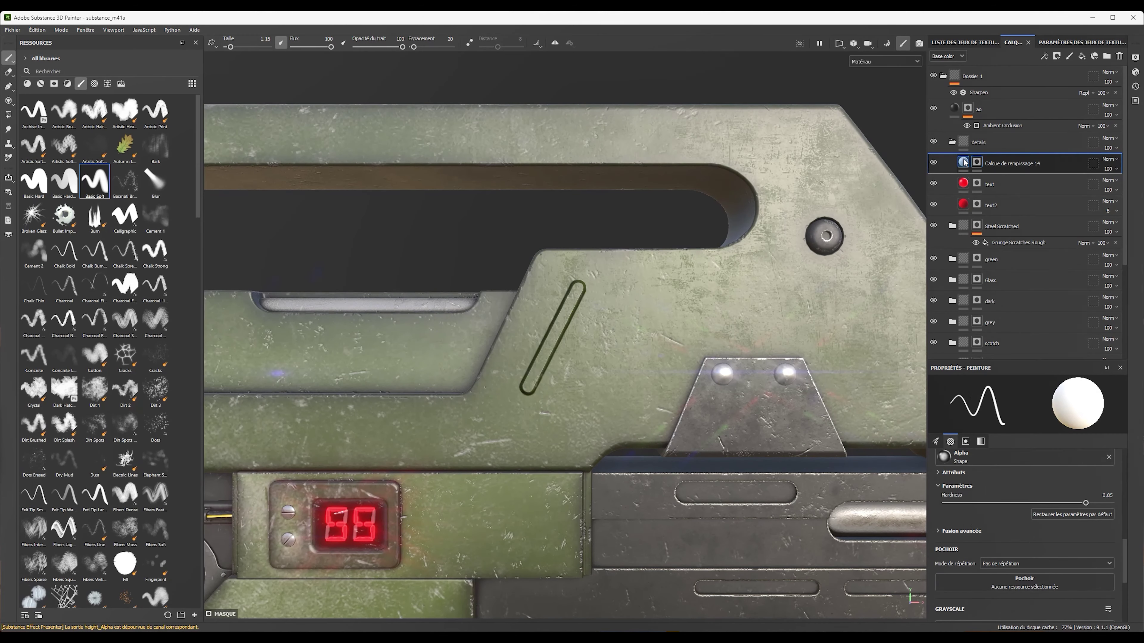
# Make the filter a Bevel with distance -0.015 and added smoothing
pyautogui.click(1075, 440)
pyautogui.moveTo(991, 464)
pyautogui.mouseDown()
pyautogui.moveTo(1031, 466)
pyautogui.moveTo(994, 466)
pyautogui.mouseUp()
pyautogui.click(996, 498)
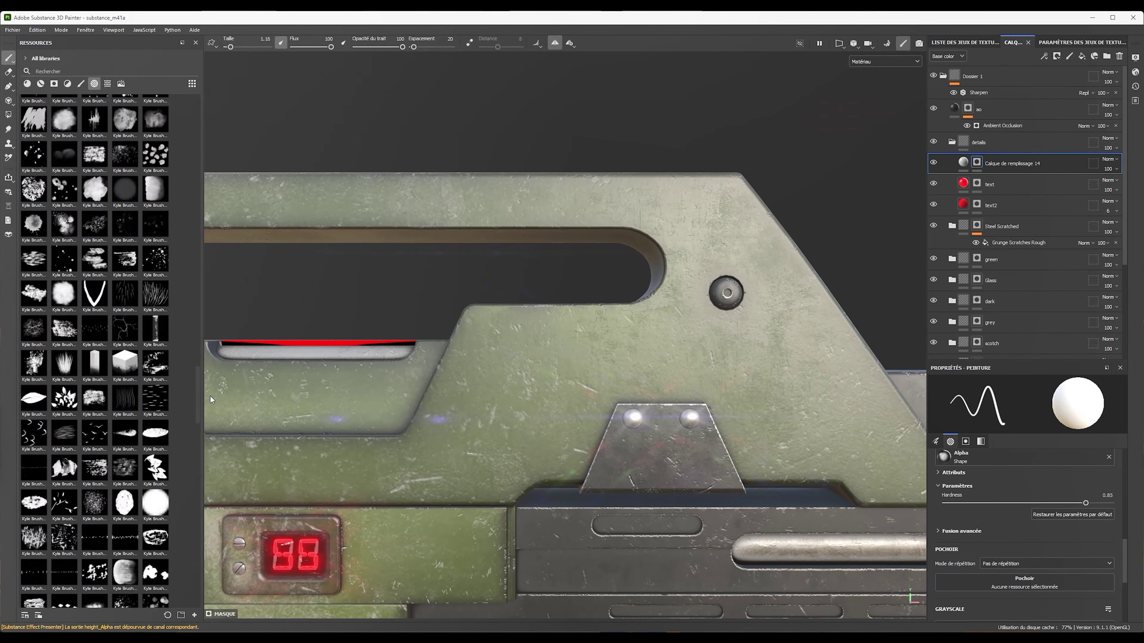
# Try the Shape Lines Bending and Shape Capsule alphas for the brush
pyautogui.moveTo(197, 186); pyautogui.dragTo(203, 440)
pyautogui.click(64, 503)
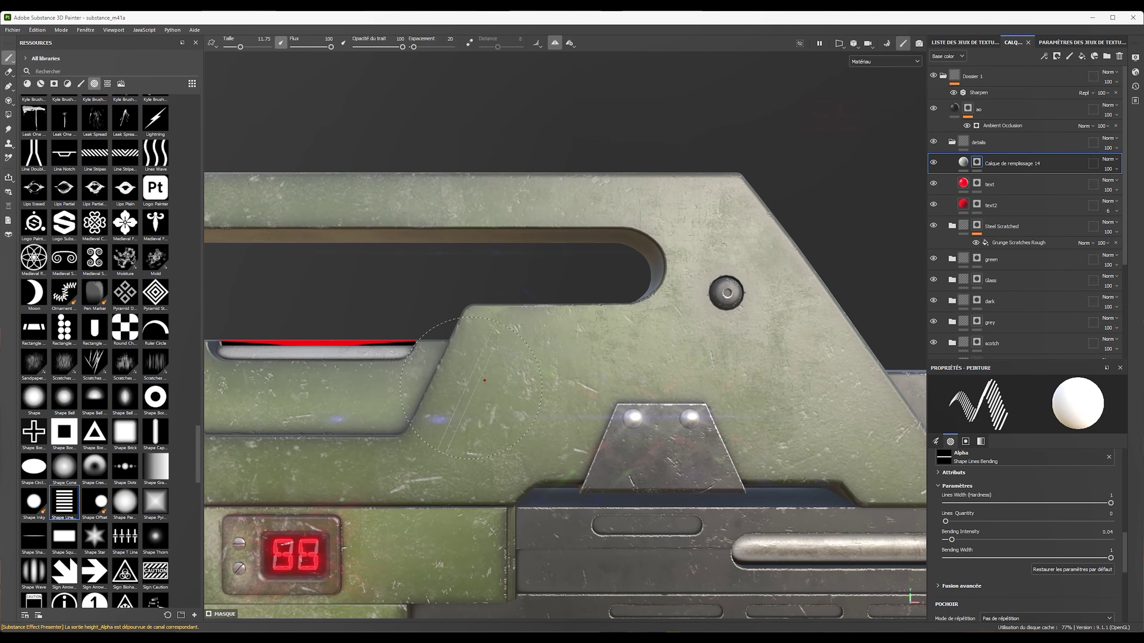
pyautogui.scroll(-10, 126, 333)
pyautogui.scroll(-5, 135, 352)
pyautogui.scroll(-5, 157, 374)
pyautogui.scroll(20, 188, 400)
pyautogui.scroll(-5, 188, 399)
pyautogui.click(155, 457)
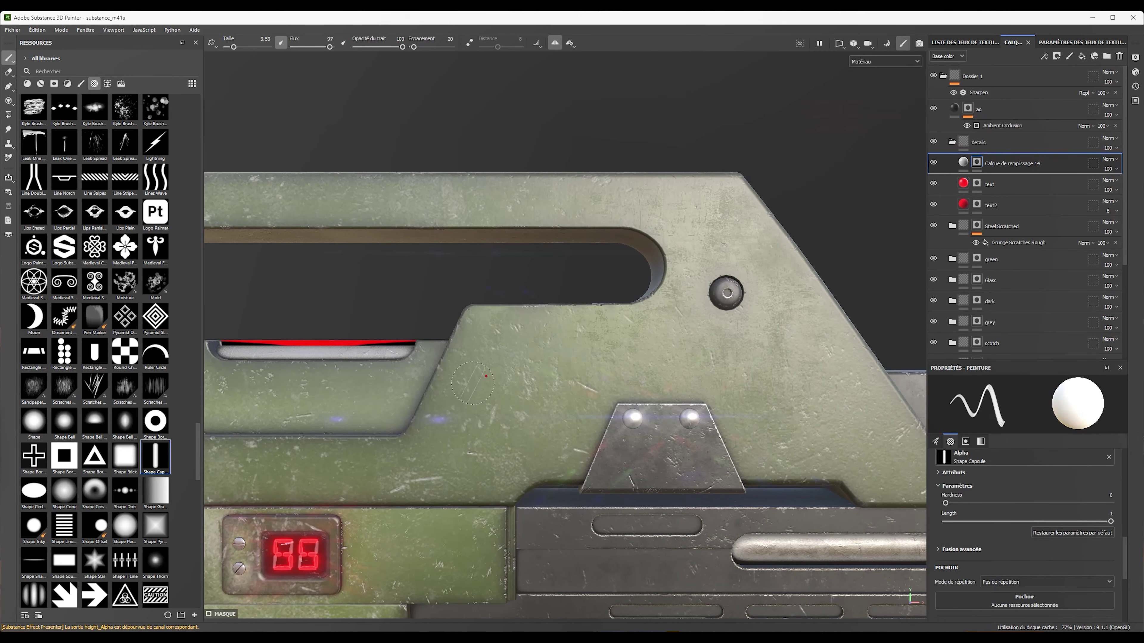
pyautogui.scroll(-3, 486, 381)
# Switch to the Basic Hard brush, then load the Screw Bolt brush
pyautogui.click(81, 83)
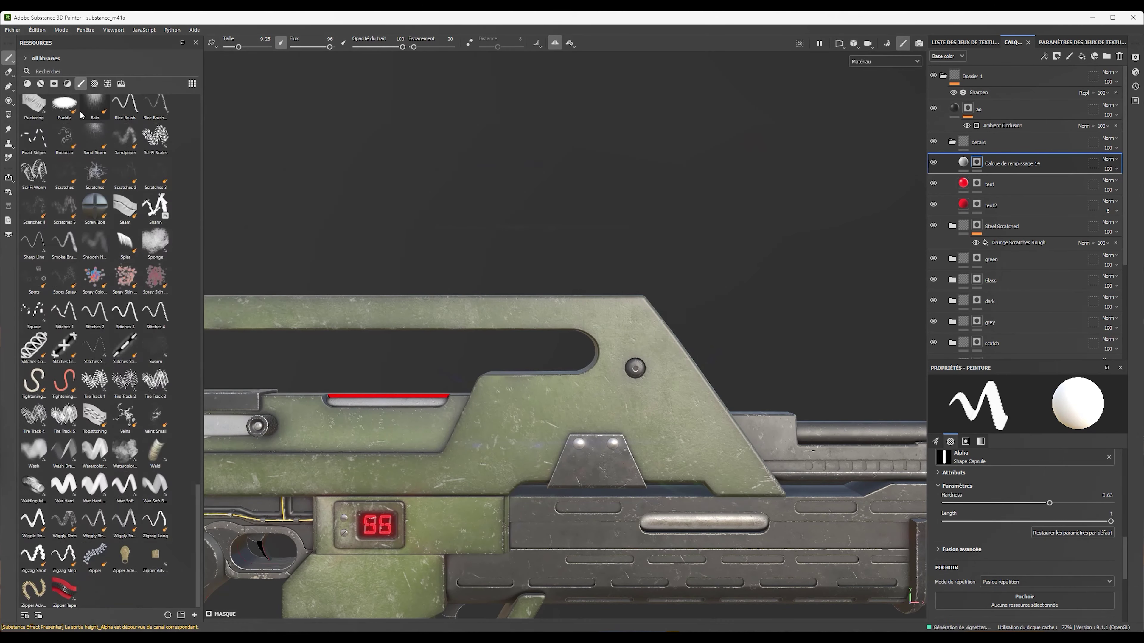
pyautogui.scroll(3, 523, 400)
pyautogui.scroll(-1, 475, 392)
pyautogui.scroll(-1, 477, 389)
pyautogui.scroll(-2, 518, 378)
pyautogui.scroll(-2, 582, 359)
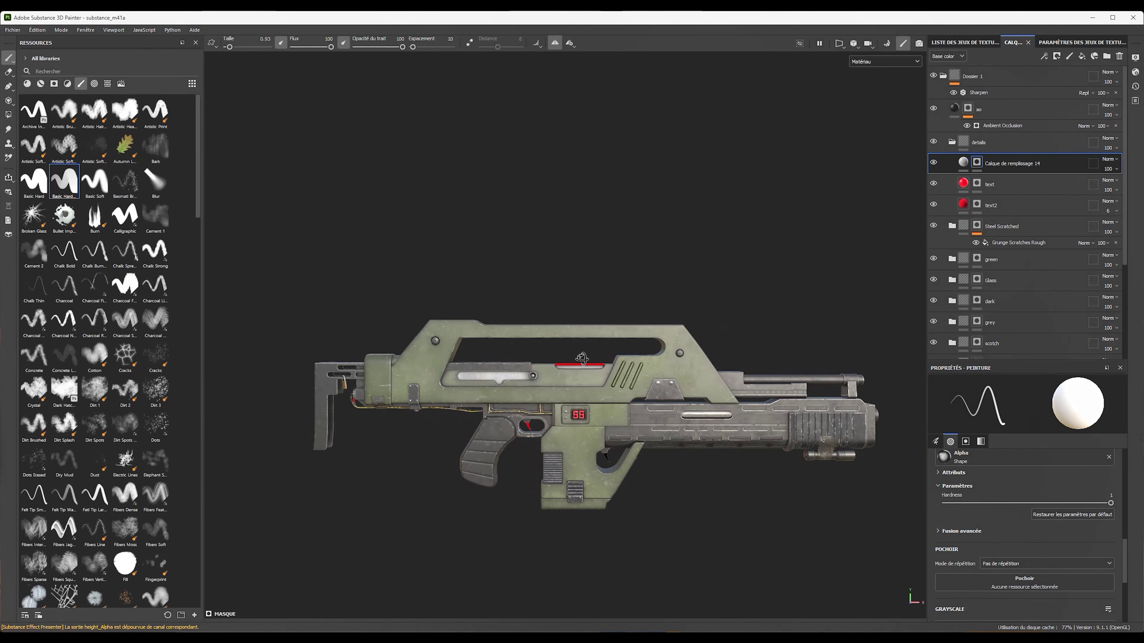
pyautogui.scroll(-10, 122, 252)
pyautogui.click(94, 207)
# Select Calque de remplissage 15 and drop it into the green layer folder
pyautogui.scroll(5, 631, 324)
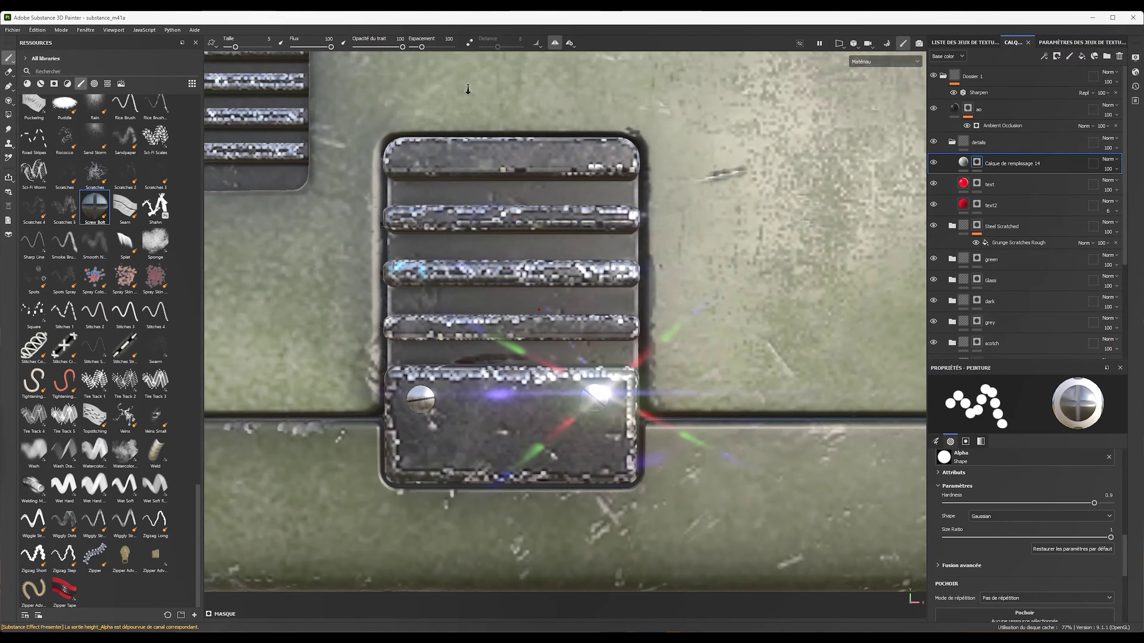
pyautogui.scroll(-1, 503, 298)
pyautogui.scroll(-3, 1014, 226)
pyautogui.click(1018, 334)
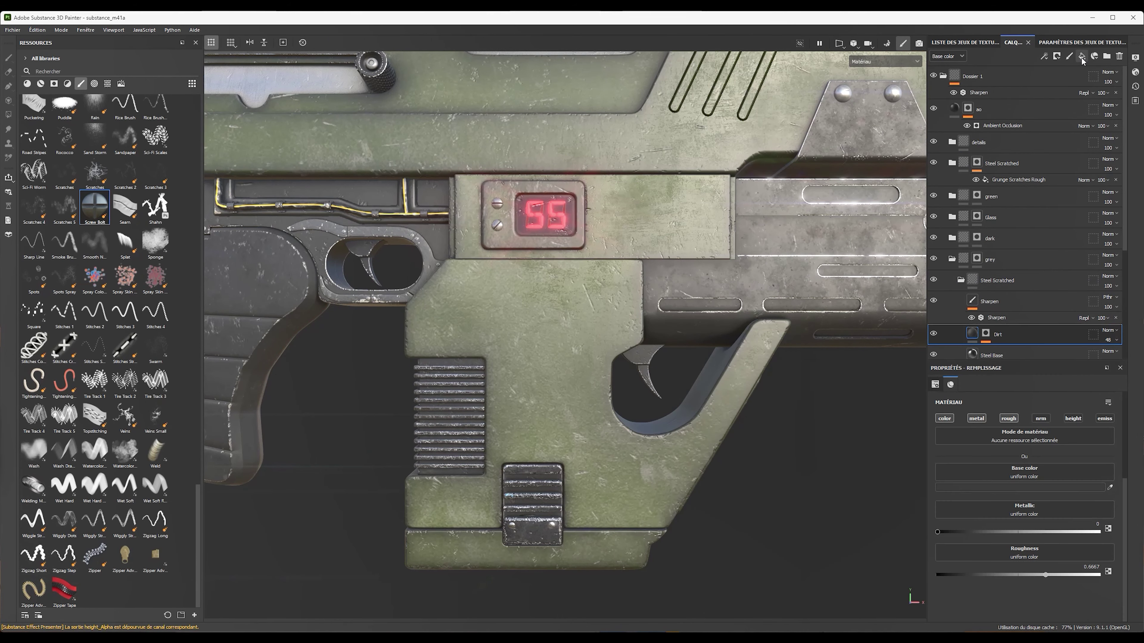
pyautogui.scroll(3, 477, 314)
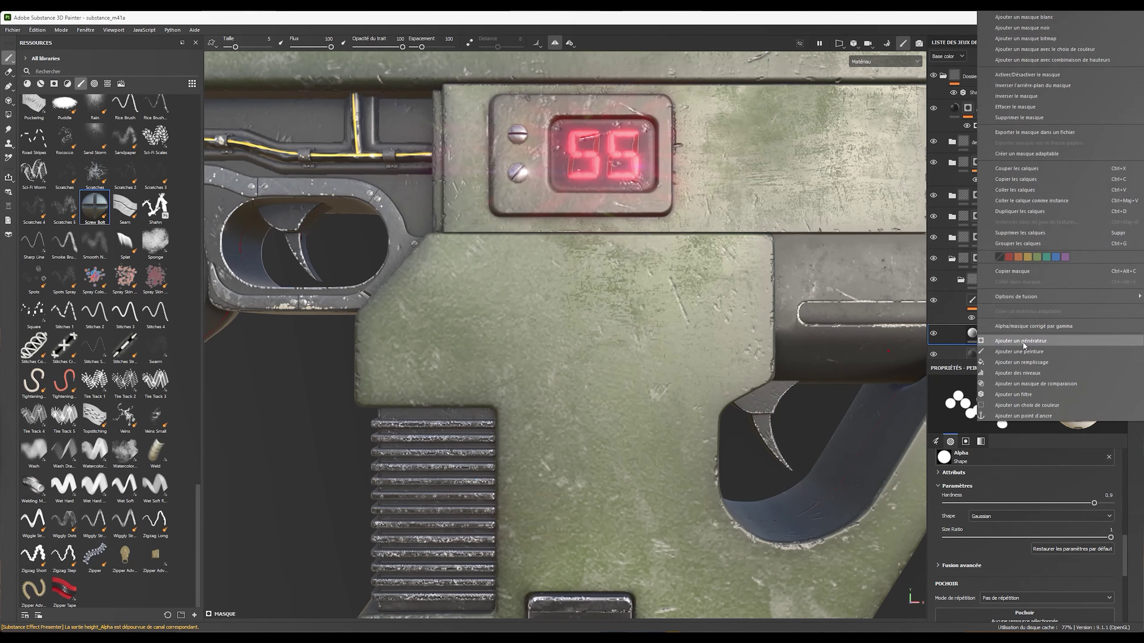
pyautogui.moveTo(1011, 339); pyautogui.dragTo(1008, 291)
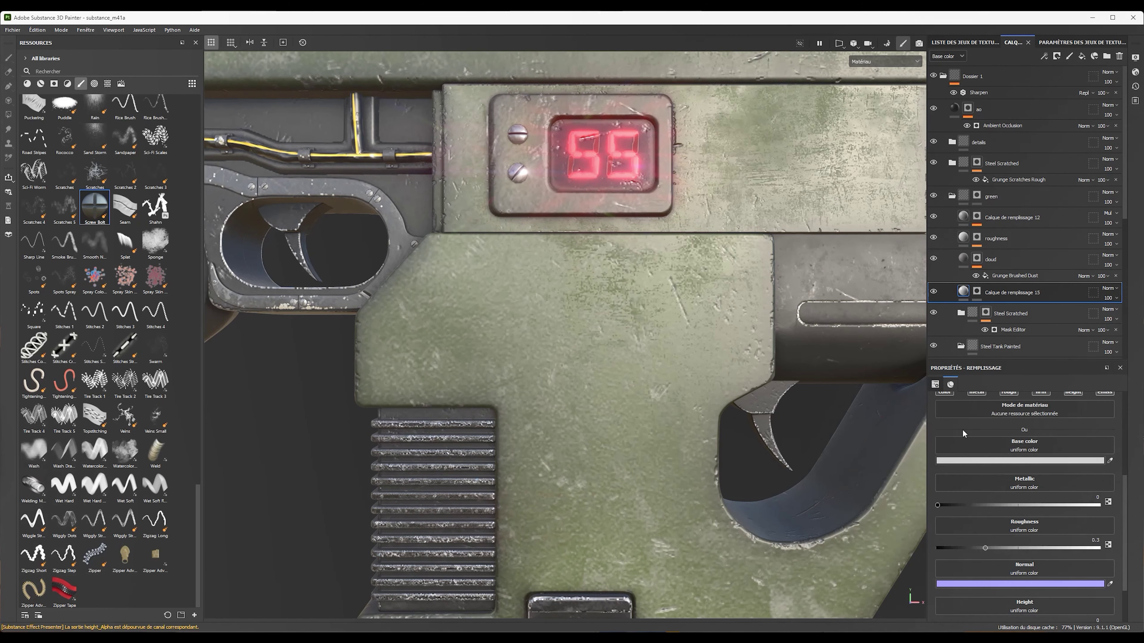
# Orbit around the rifle from the vent block and trigger to the upper receiver
pyautogui.scroll(-5, 997, 571)
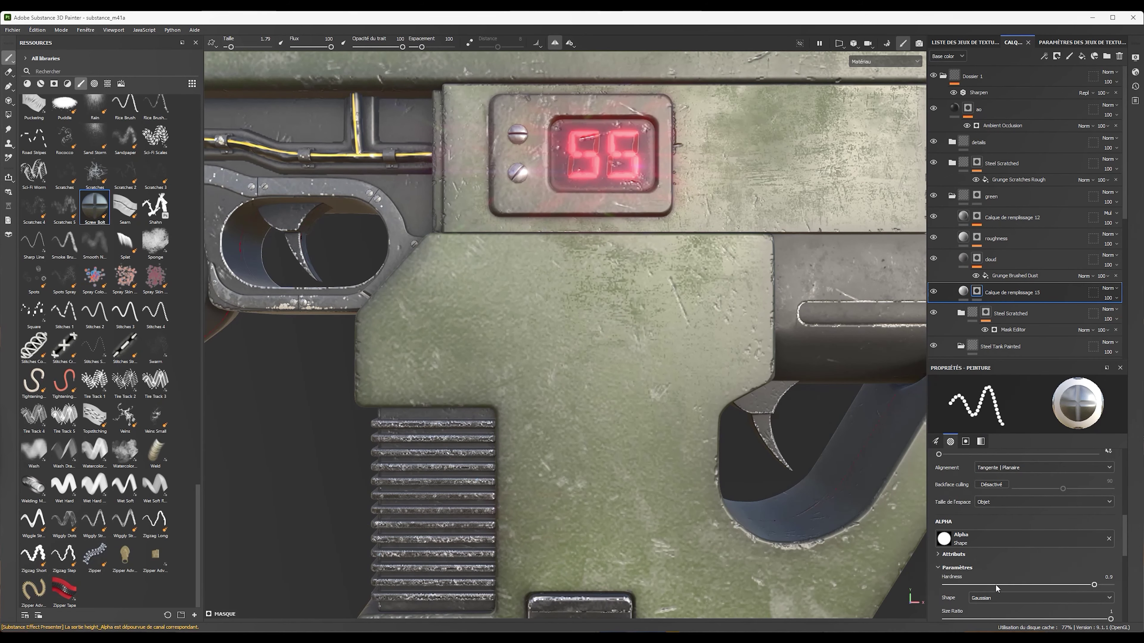
pyautogui.keyDown('alt'); pyautogui.moveTo(598, 384); pyautogui.dragTo(473, 468); pyautogui.keyUp('alt')
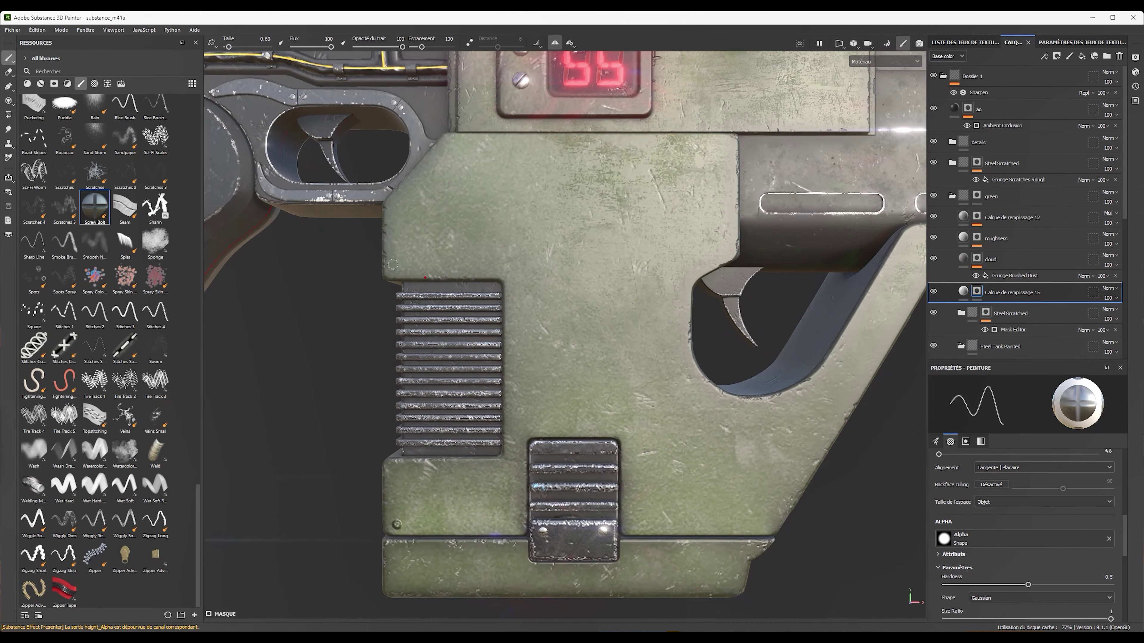
pyautogui.scroll(-5, 694, 265)
pyautogui.scroll(4, 546, 381)
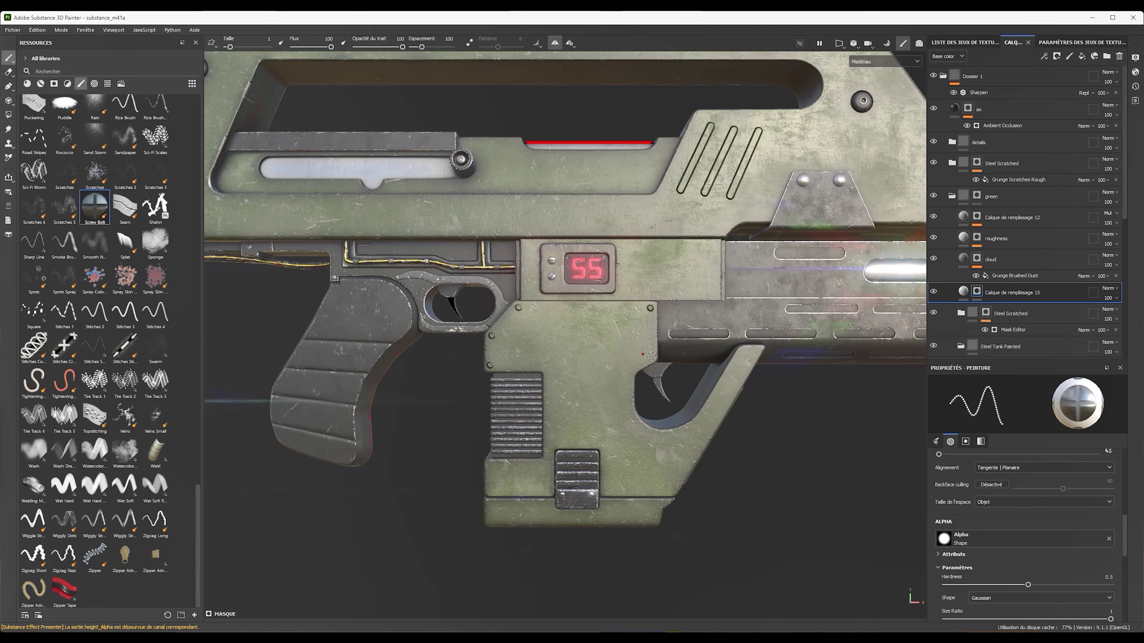
pyautogui.scroll(-4, 563, 319)
pyautogui.moveTo(563, 319)
pyautogui.keyDown('alt'); pyautogui.mouseDown()
pyautogui.moveTo(495, 293)
pyautogui.moveTo(563, 319)
pyautogui.mouseUp(); pyautogui.keyUp('alt')
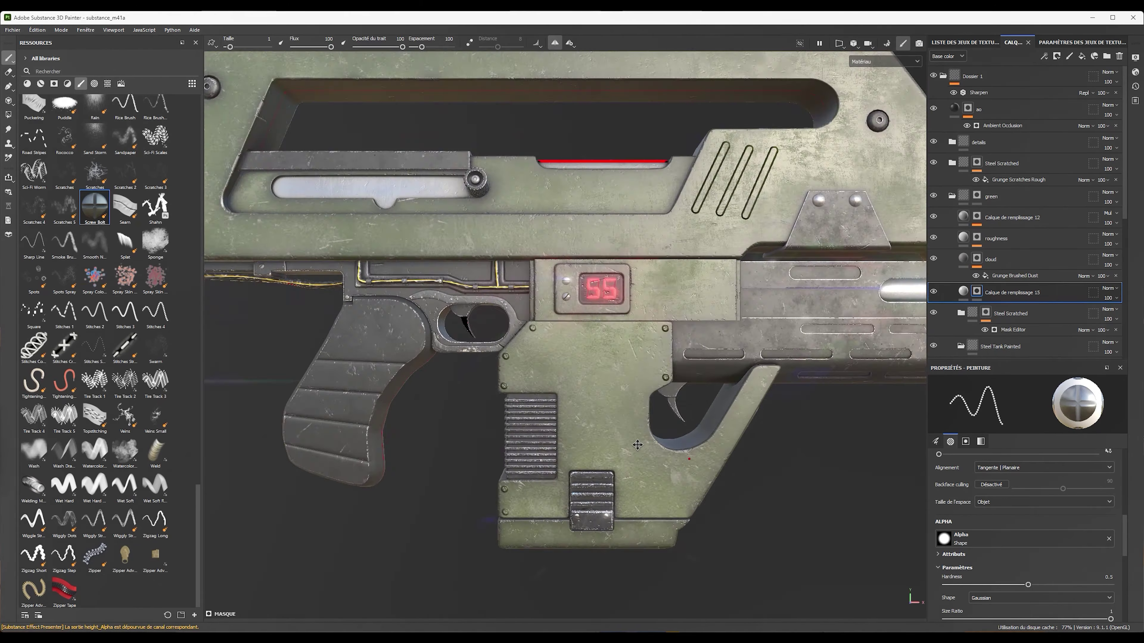
pyautogui.scroll(5, 563, 319)
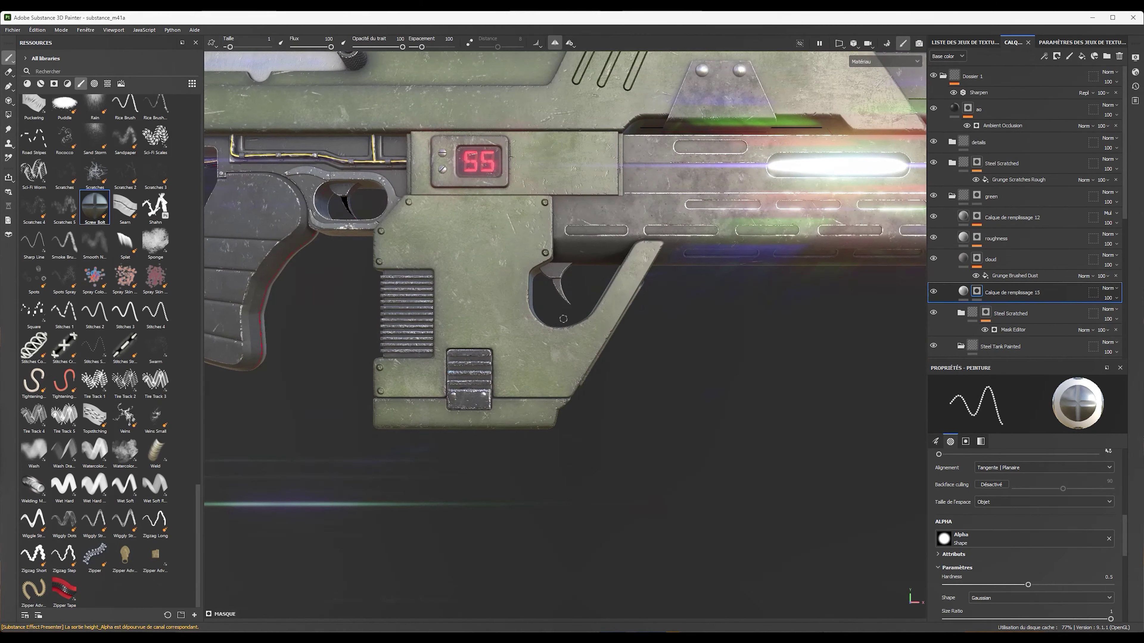
pyautogui.scroll(-3, 563, 319)
pyautogui.keyDown('alt'); pyautogui.moveTo(563, 319); pyautogui.dragTo(518, 338, button='middle'); pyautogui.keyUp('alt')
# Show the alpha shapes shelf, orbit to the stock and padlock, and collapse the green folder
pyautogui.click(94, 84)
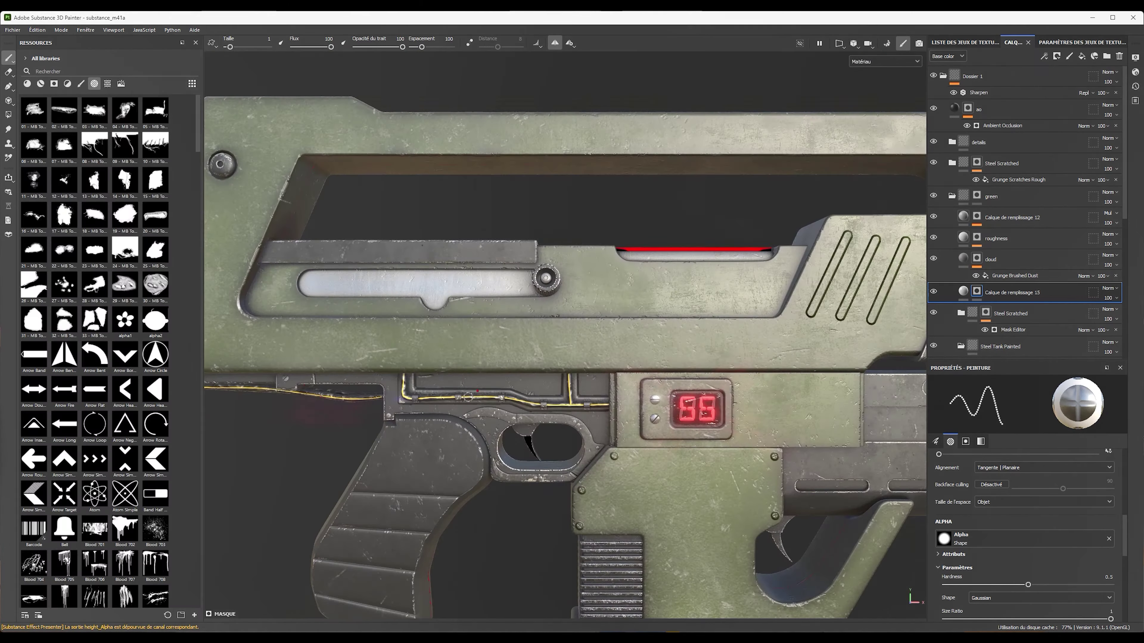
pyautogui.scroll(6, 494, 410)
pyautogui.scroll(-3, 495, 410)
pyautogui.scroll(1, 492, 401)
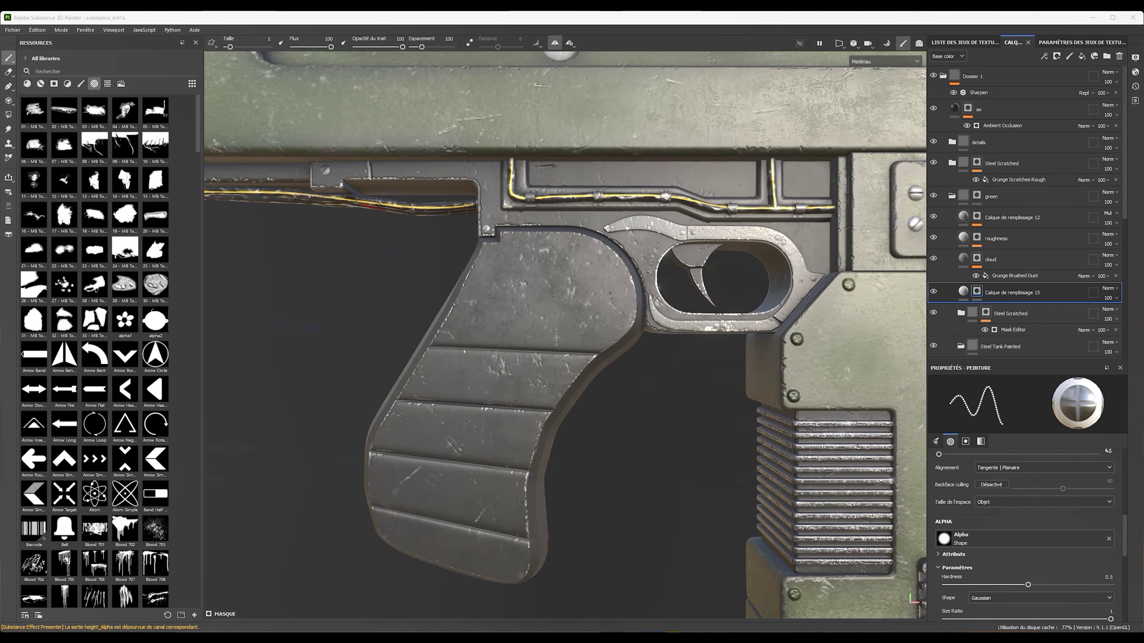
pyautogui.scroll(-3, 665, 382)
pyautogui.scroll(2, 494, 258)
pyautogui.keyDown('alt'); pyautogui.moveTo(563, 315); pyautogui.dragTo(675, 307); pyautogui.keyUp('alt')
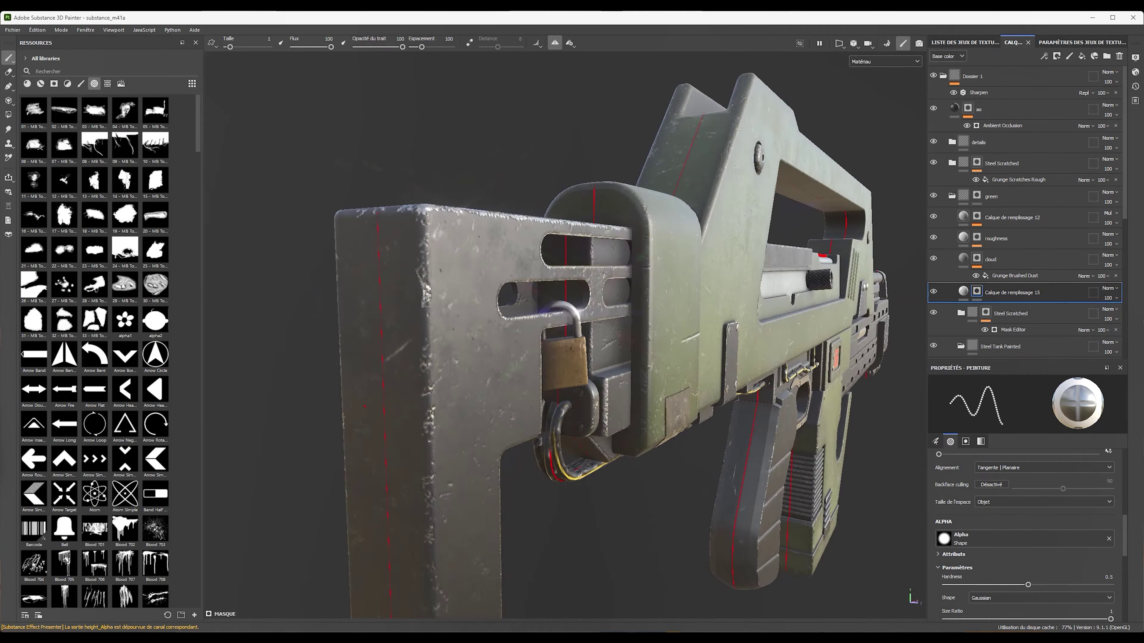
pyautogui.scroll(3, 585, 315)
pyautogui.click(952, 195)
# Add a Multiply fill layer above Steel Gun Painted from the Grunge Cobweb texture
pyautogui.click(107, 83)
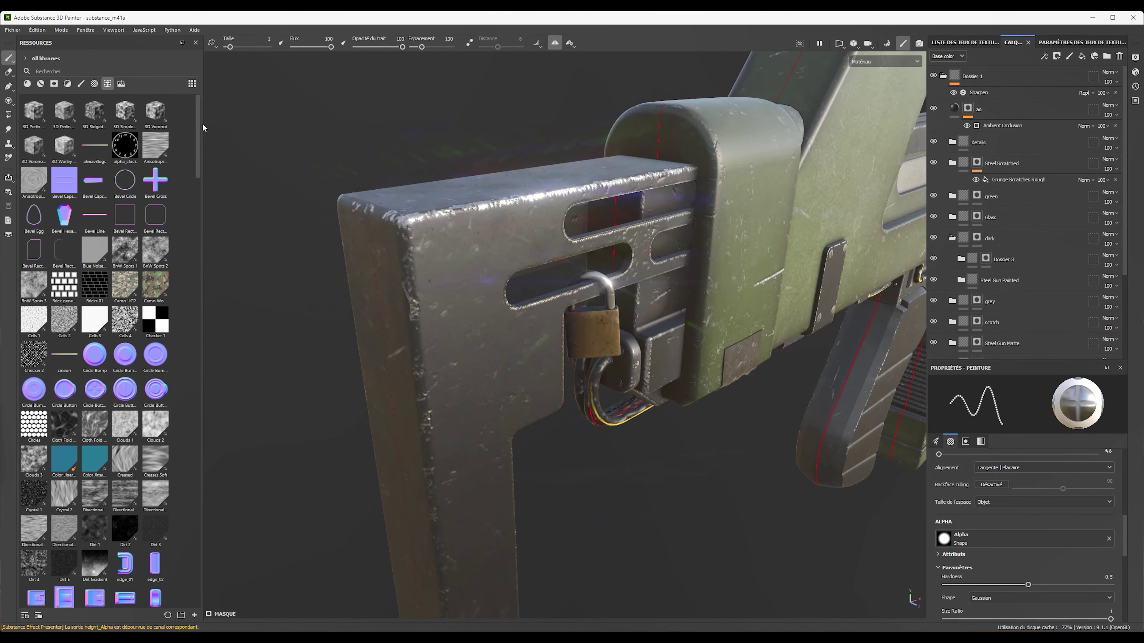
pyautogui.moveTo(202, 122); pyautogui.dragTo(189, 288)
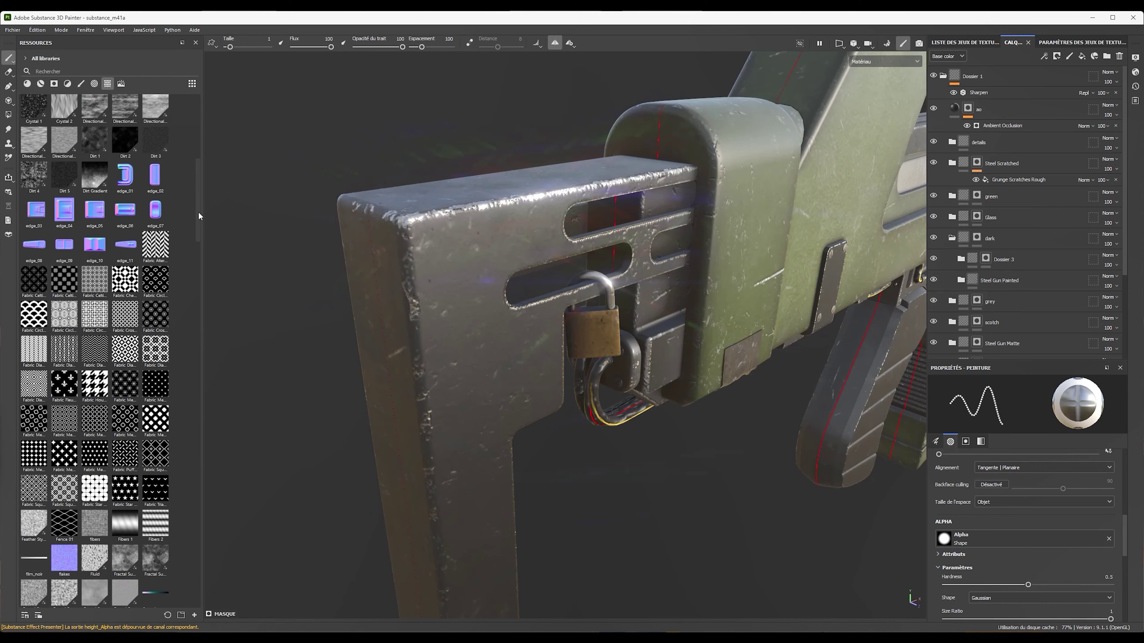
pyautogui.moveTo(125, 332); pyautogui.dragTo(964, 266)
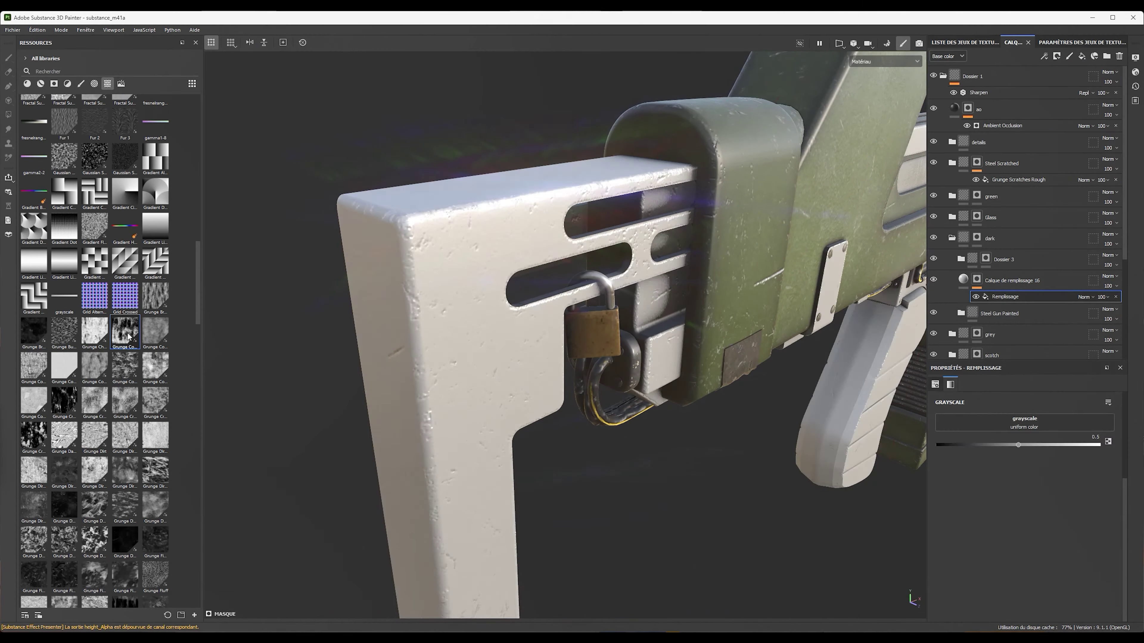
pyautogui.press('f')
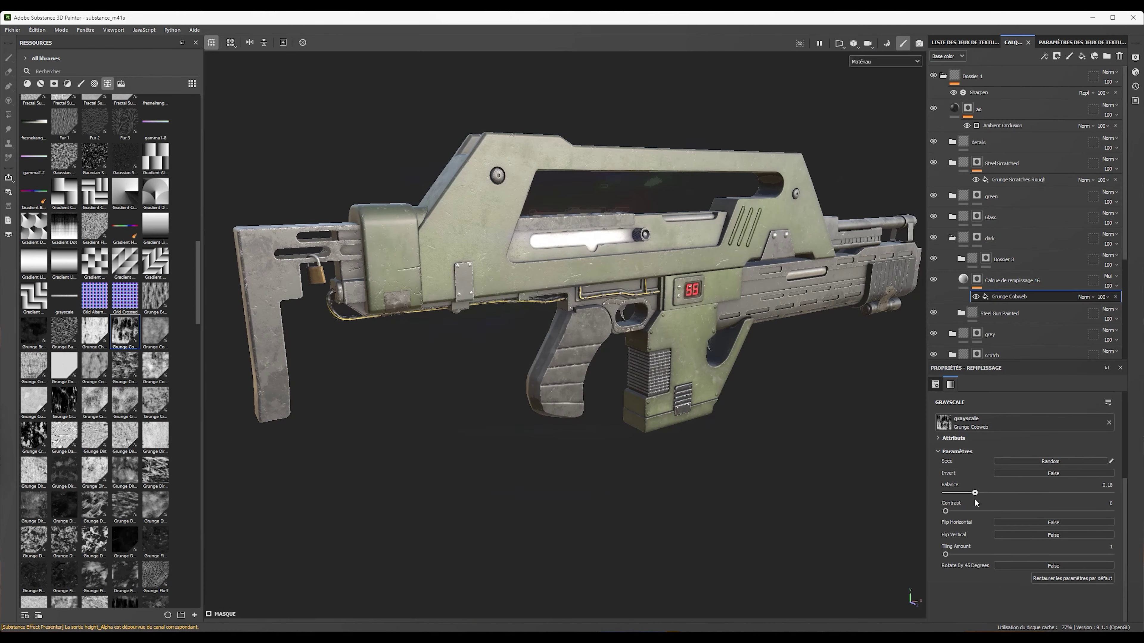
pyautogui.click(1013, 280)
pyautogui.click(1035, 487)
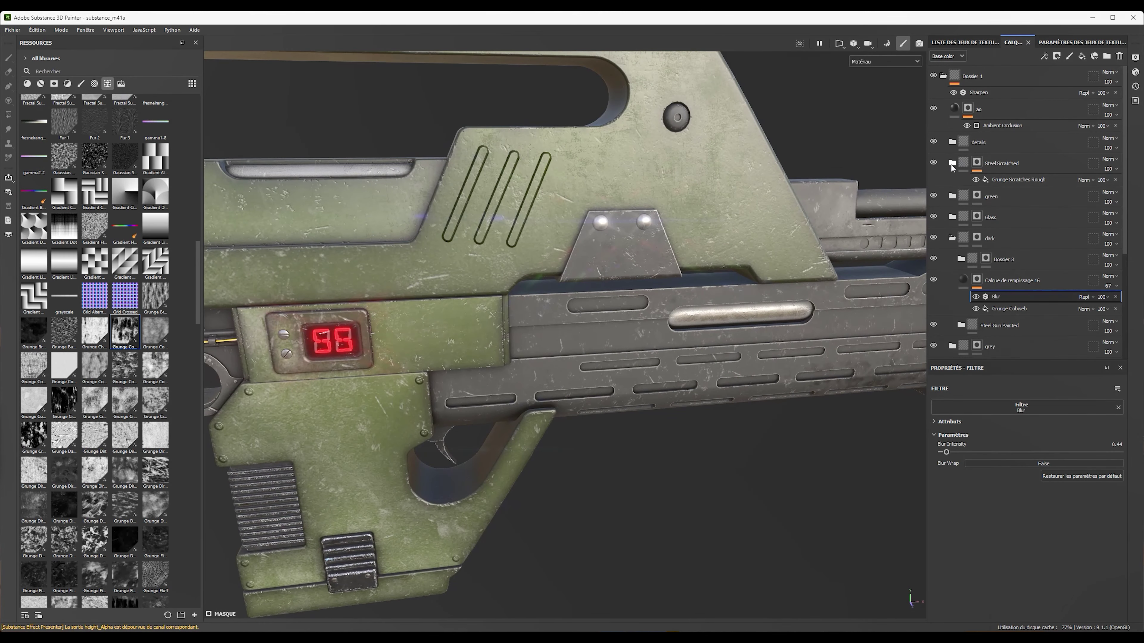
# Expand and select the Steel Scratched group, then drag it under the dark folder
pyautogui.click(952, 164)
pyautogui.click(1108, 159)
pyautogui.click(1090, 202)
pyautogui.click(990, 217)
pyautogui.click(1108, 159)
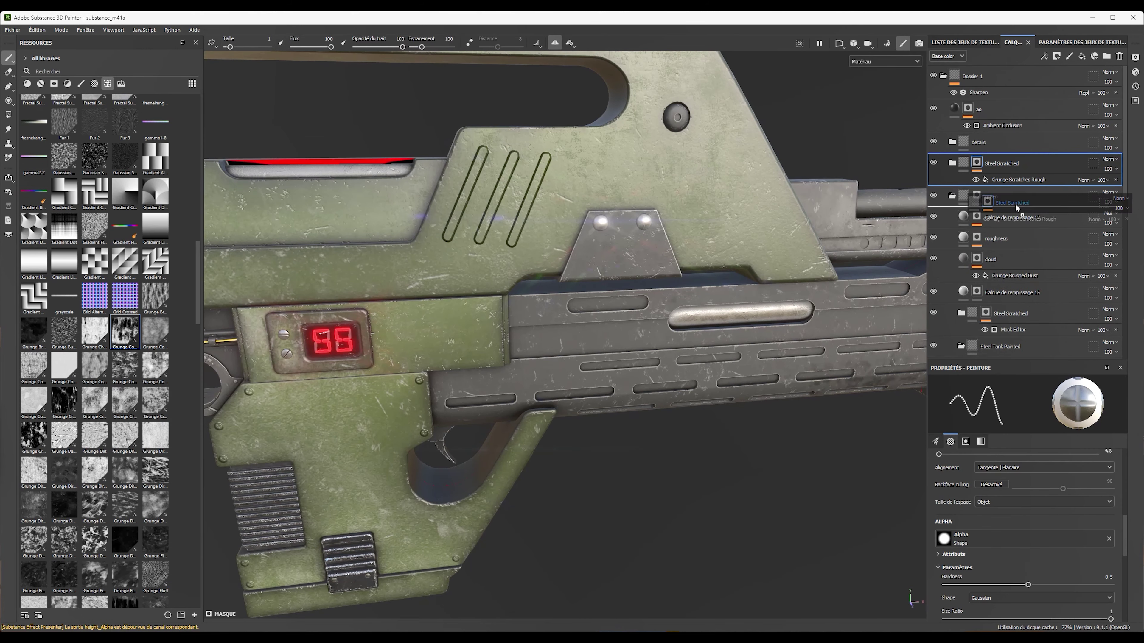
pyautogui.moveTo(958, 184); pyautogui.dragTo(998, 144)
# Finish placing Steel Scratched in the dark group and inspect the Base Metal layer on the rail
pyautogui.keyDown('alt'); pyautogui.moveTo(743, 252); pyautogui.dragTo(870, 254); pyautogui.keyUp('alt')
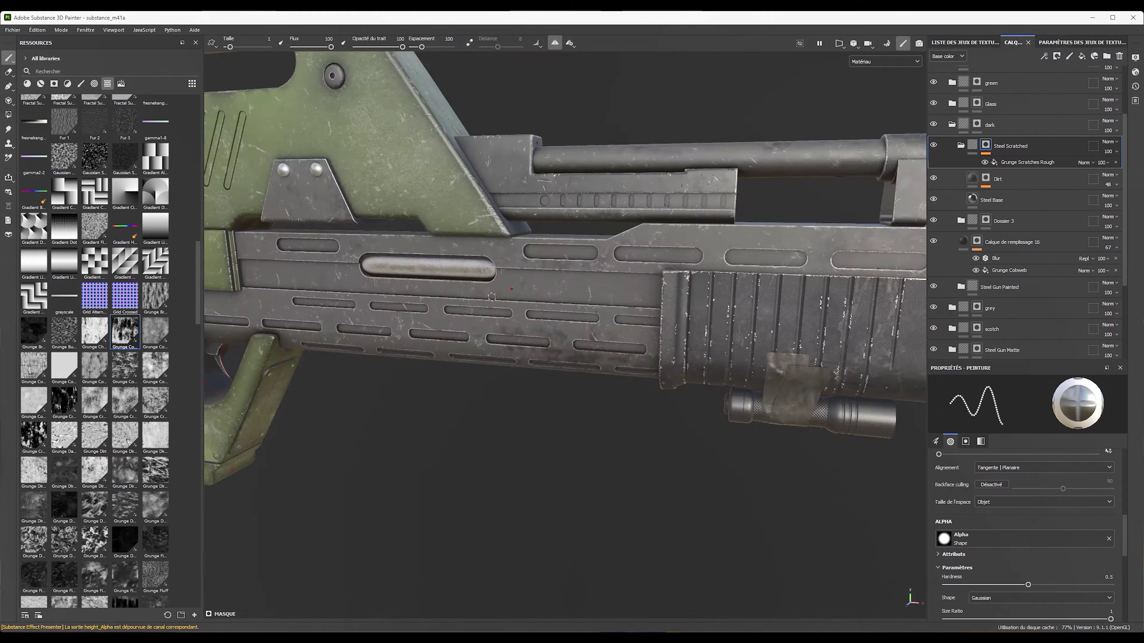
pyautogui.click(964, 208)
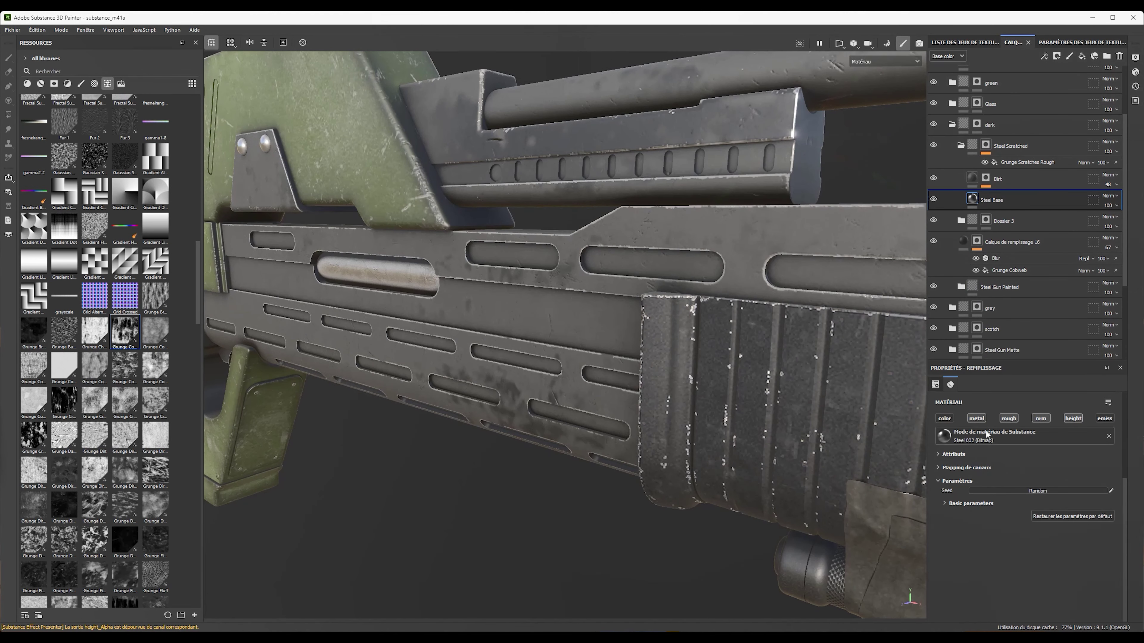
pyautogui.click(1108, 436)
pyautogui.click(1040, 488)
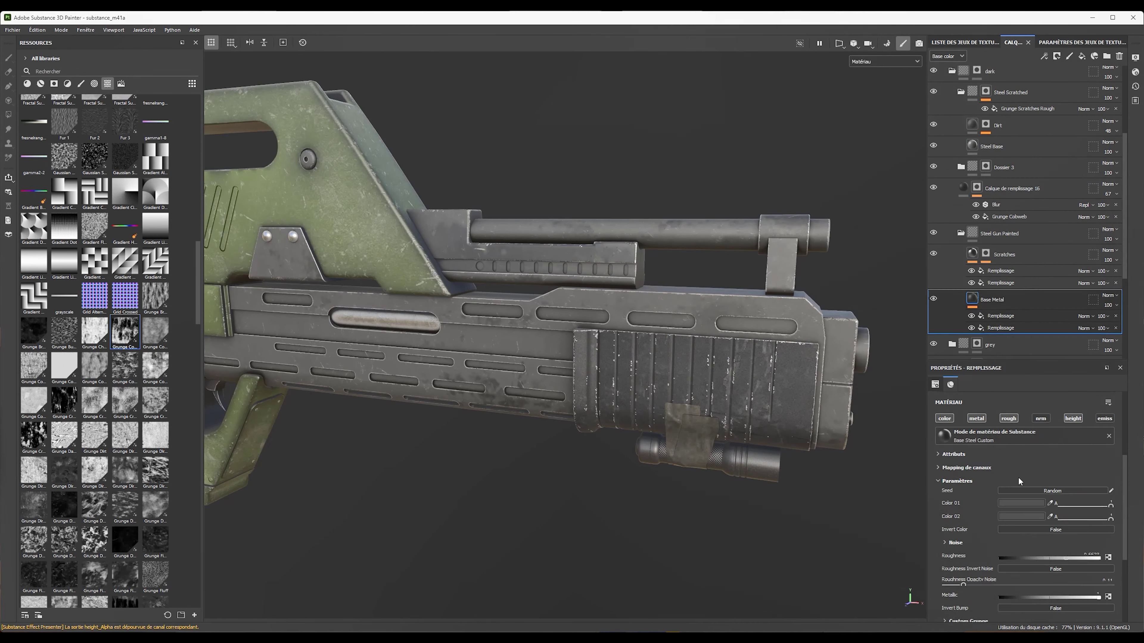
pyautogui.scroll(-2, 1019, 480)
pyautogui.keyDown('alt'); pyautogui.moveTo(559, 538); pyautogui.dragTo(585, 496, button='right'); pyautogui.keyUp('alt')
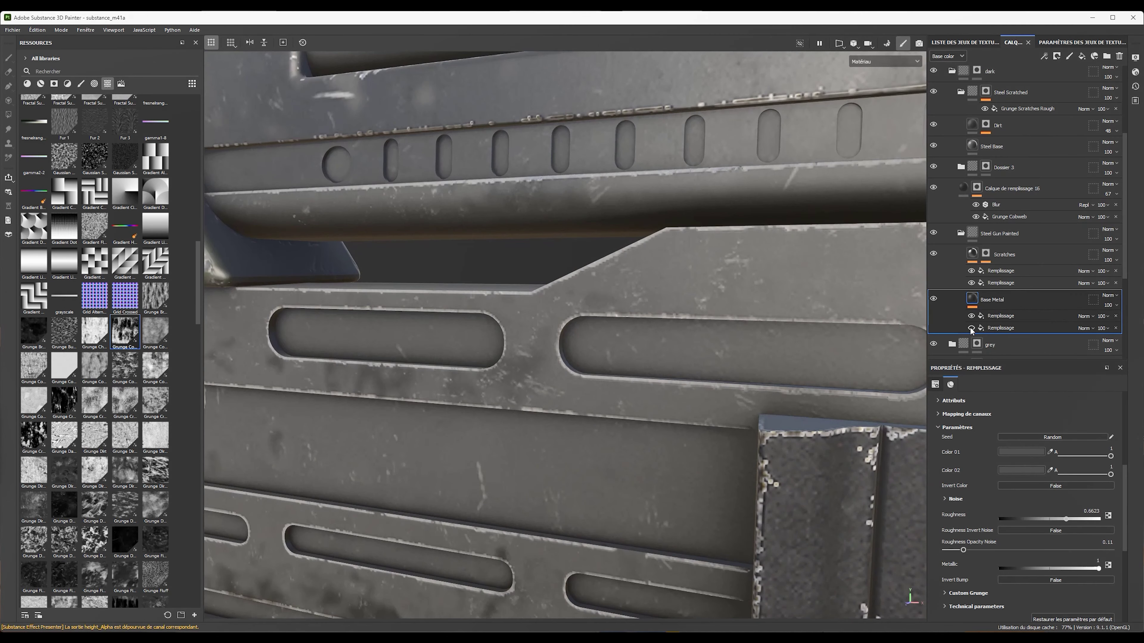
pyautogui.press('f')
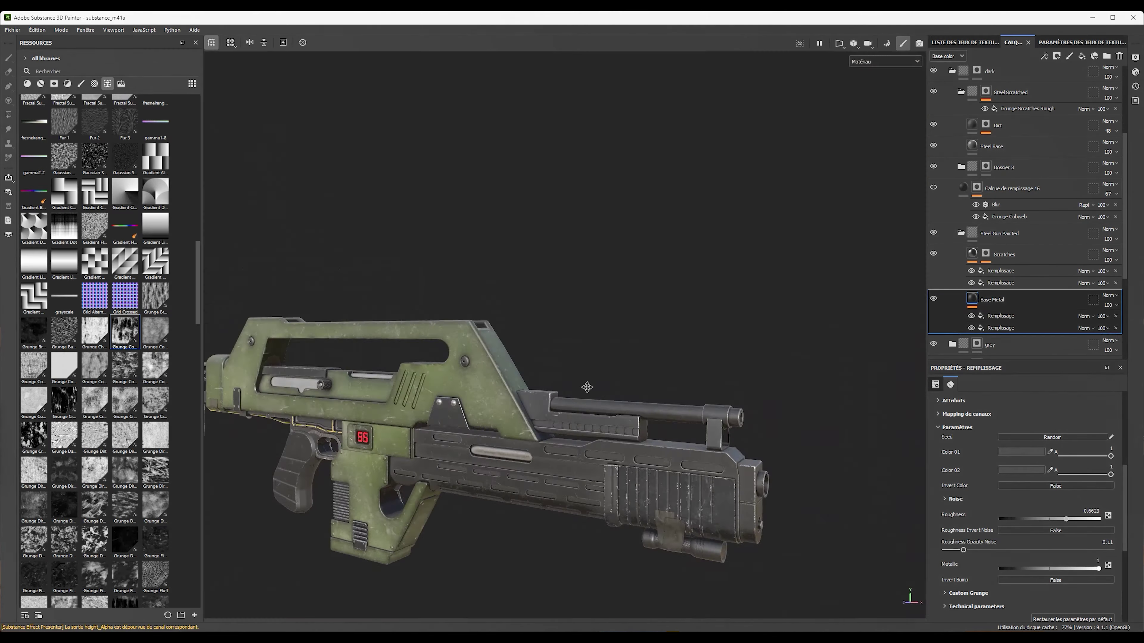
# Set the dirt layer's base colour to dark grey 212121 and raise its opacity to about 80
pyautogui.click(1008, 216)
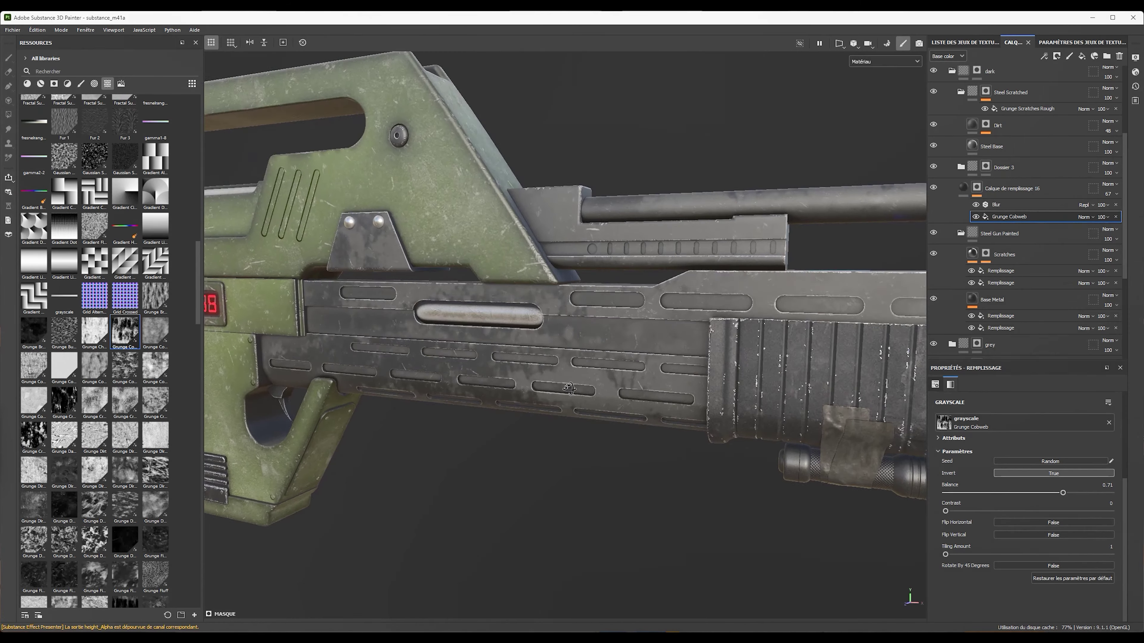
pyautogui.click(1012, 188)
pyautogui.press('f')
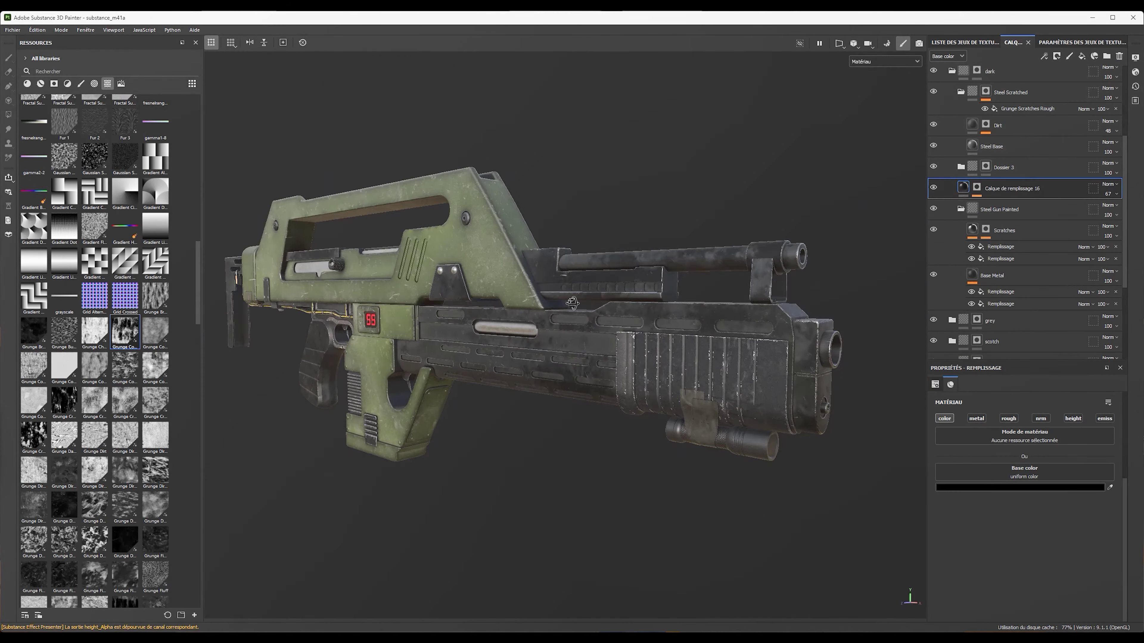
pyautogui.click(1020, 487)
pyautogui.click(950, 330)
pyautogui.moveTo(902, 354); pyautogui.dragTo(863, 408)
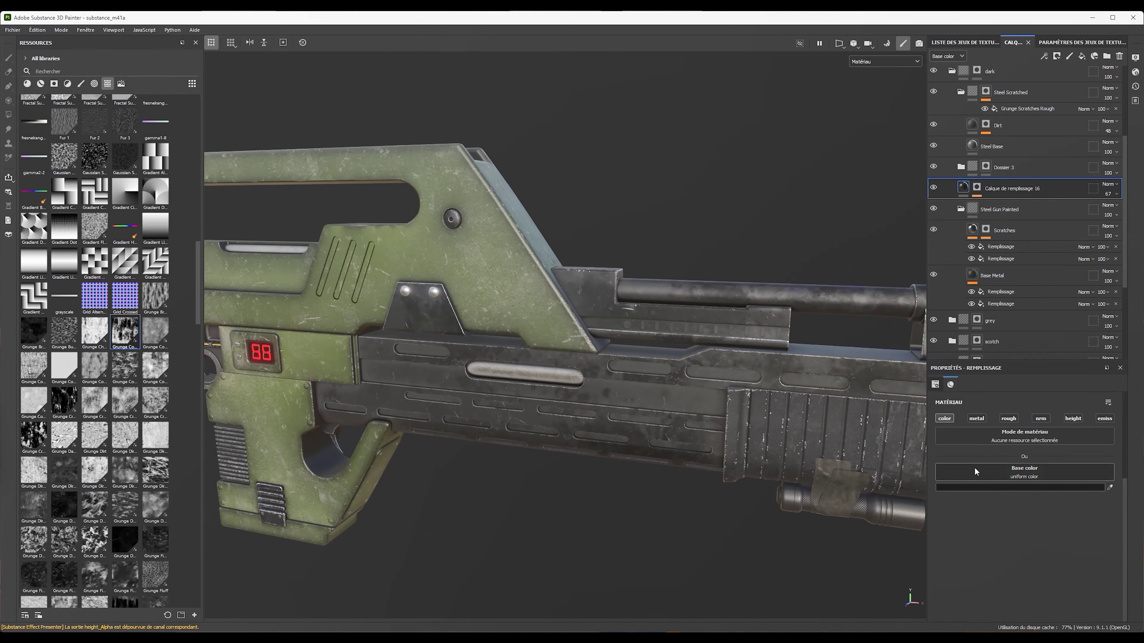
pyautogui.moveTo(875, 485); pyautogui.dragTo(882, 486)
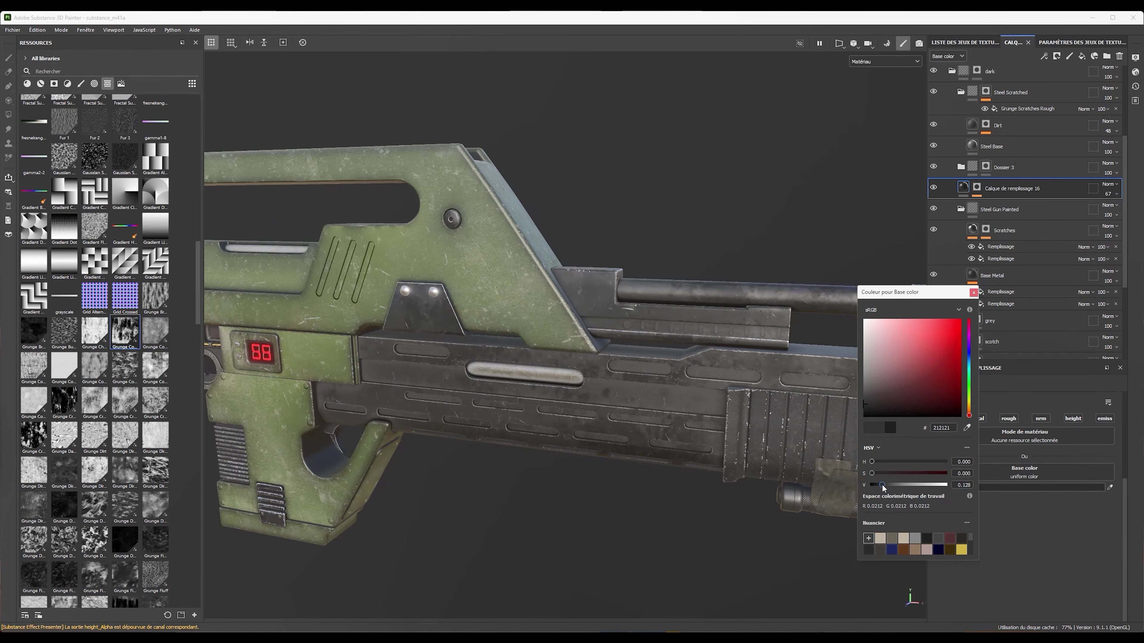
pyautogui.click(1116, 193)
pyautogui.moveTo(1126, 210); pyautogui.dragTo(1132, 210)
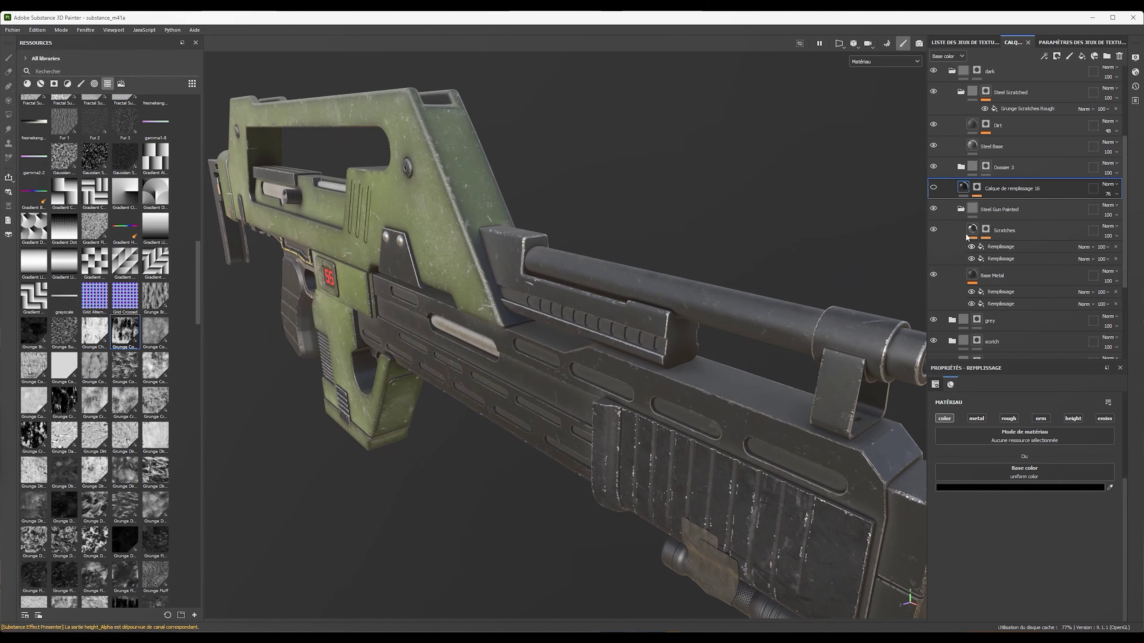
# Select Base Metal, edit its second colour, and bring up the layer options menu
pyautogui.click(991, 275)
pyautogui.click(1021, 523)
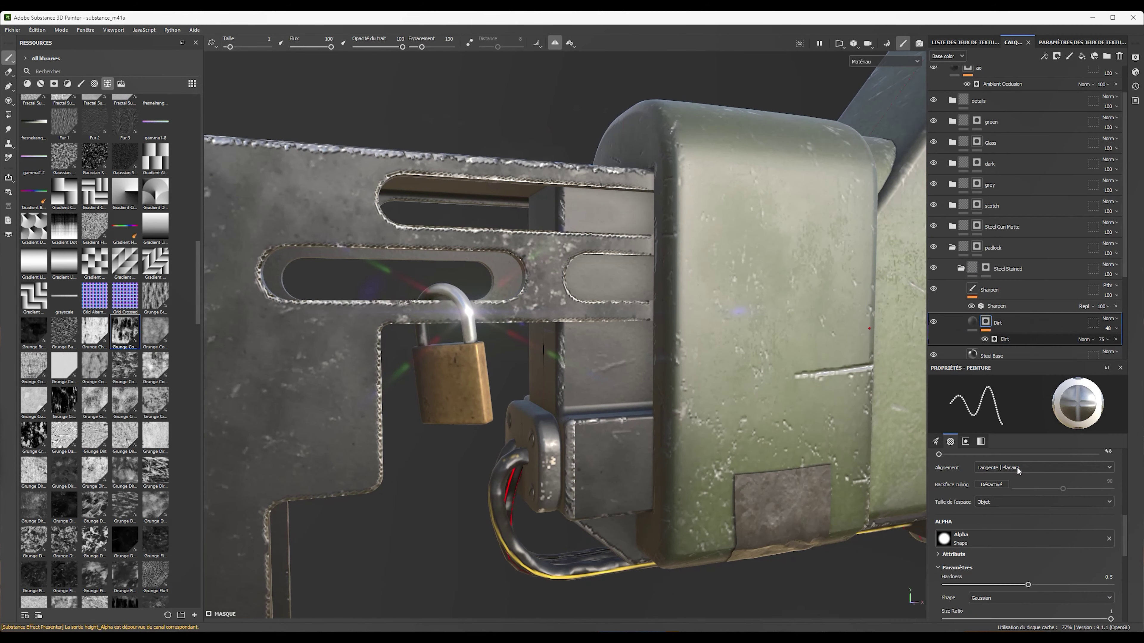
pyautogui.rightClick(1000, 320)
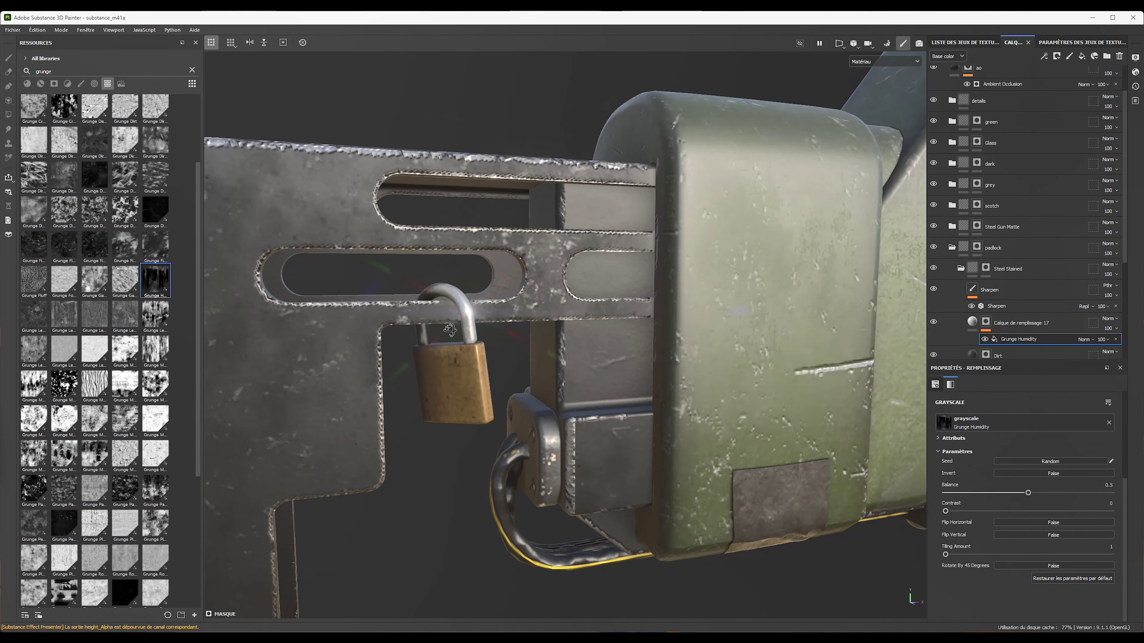
# Increase the Grunge Humidity mask's Balance for more grime on the padlock
pyautogui.moveTo(1027, 493)
pyautogui.mouseDown()
pyautogui.moveTo(1071, 493)
pyautogui.moveTo(947, 492)
pyautogui.mouseUp()
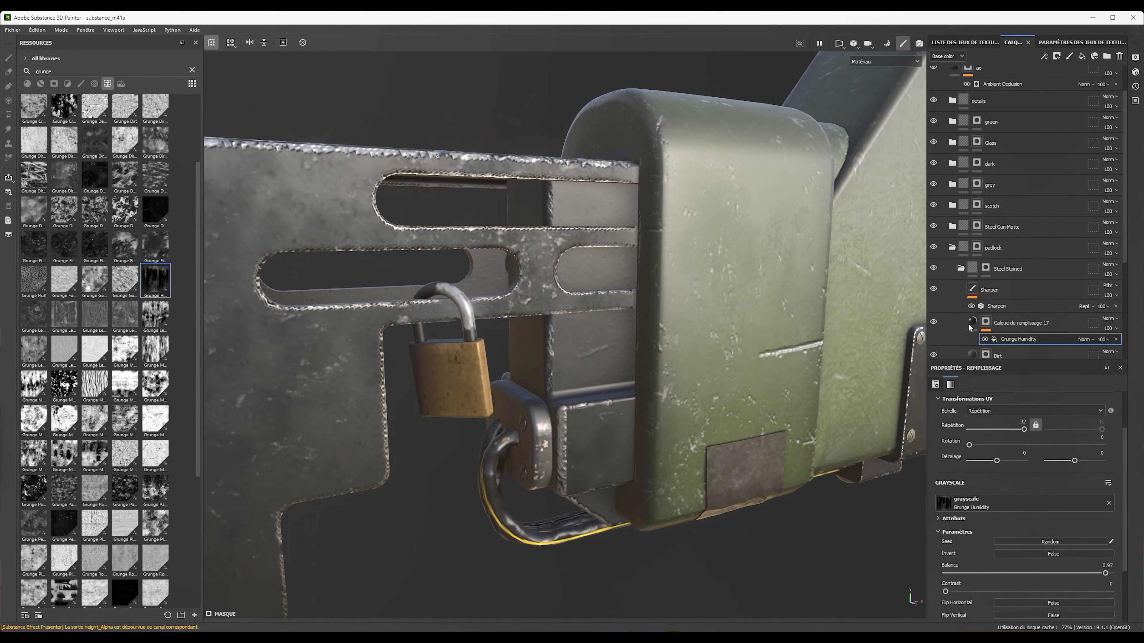
pyautogui.scroll(-3, 1021, 443)
pyautogui.scroll(-2, 1036, 473)
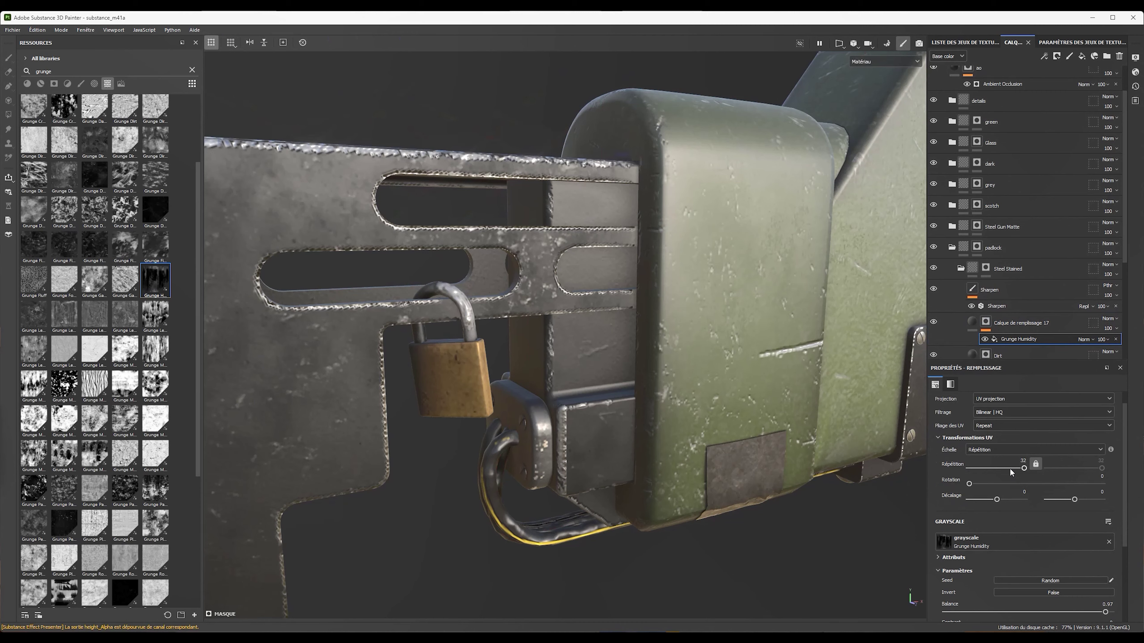
# Add a Card Heart alpha fill layer above the Grunge Humidity layer in the padlock group
pyautogui.click(1027, 326)
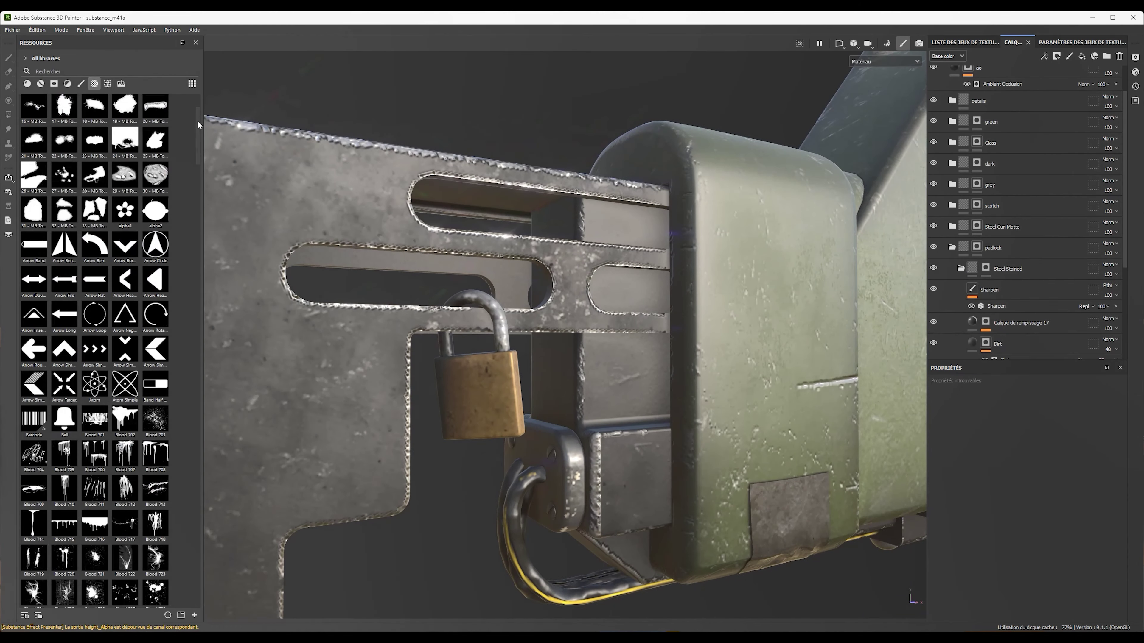
pyautogui.moveTo(197, 120); pyautogui.dragTo(197, 216)
pyautogui.moveTo(1013, 289); pyautogui.dragTo(1013, 270)
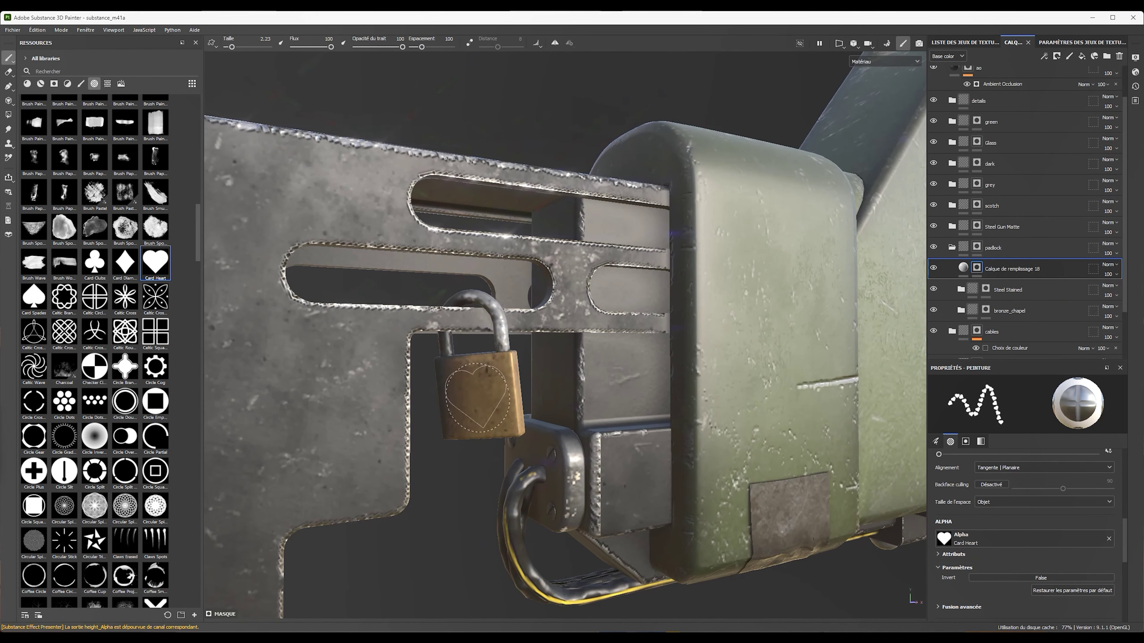
# Stamp the Card Heart onto the padlock face and make its base colour red
pyautogui.click(478, 397)
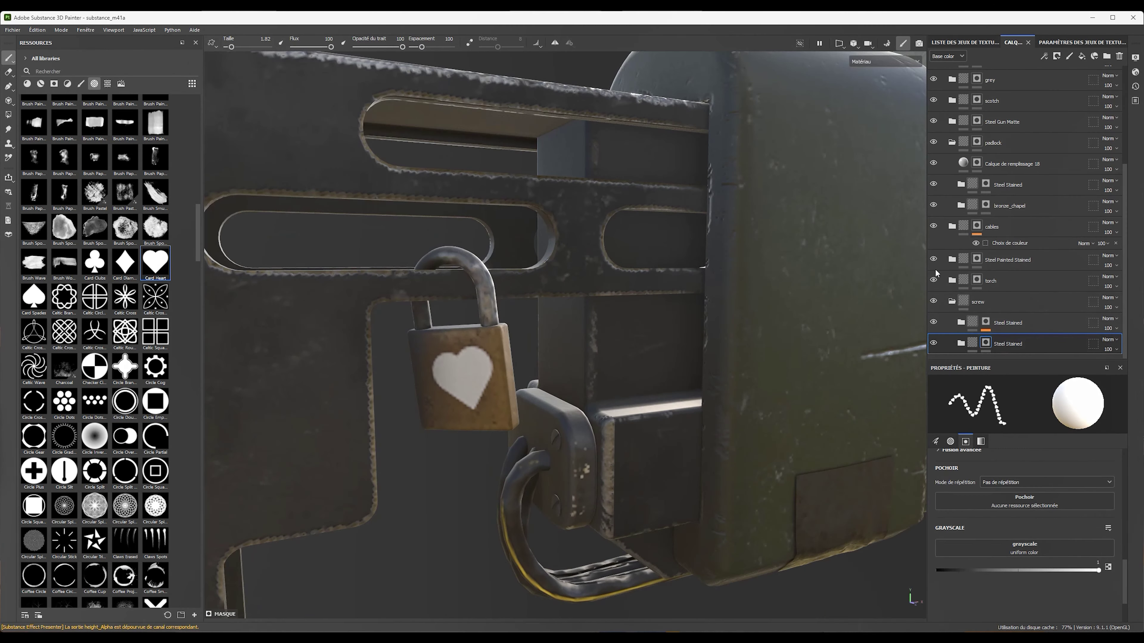
pyautogui.scroll(2, 935, 273)
pyautogui.click(1011, 205)
pyautogui.click(1040, 472)
pyautogui.click(973, 292)
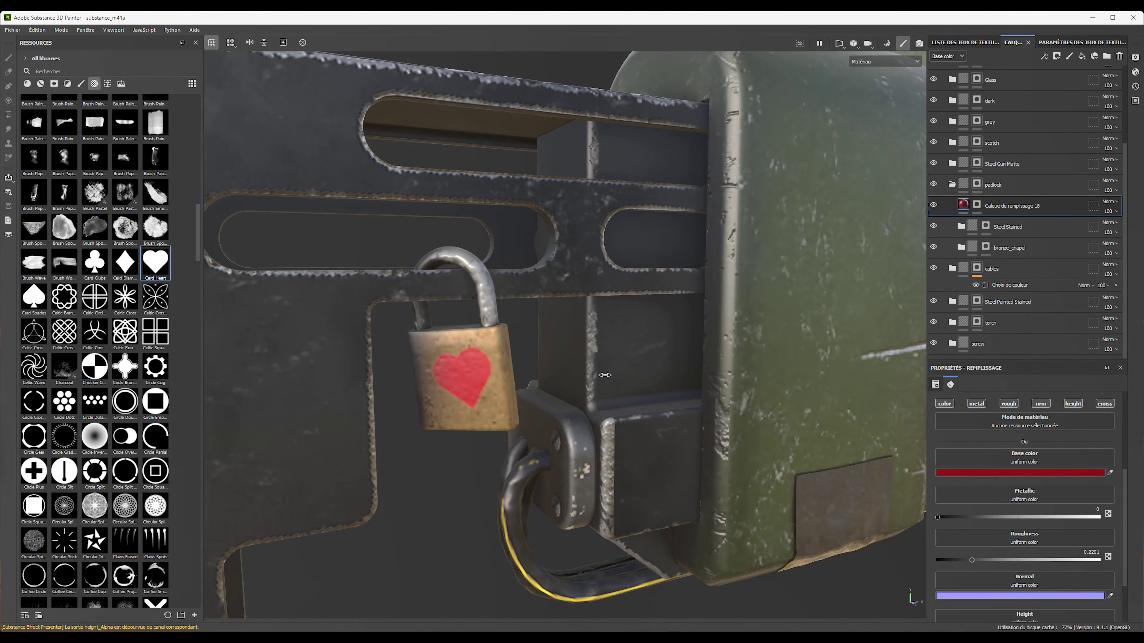
pyautogui.scroll(-1, 1046, 489)
# Add a Blur filter at 0.12 to the heart layer
pyautogui.rightClick(968, 206)
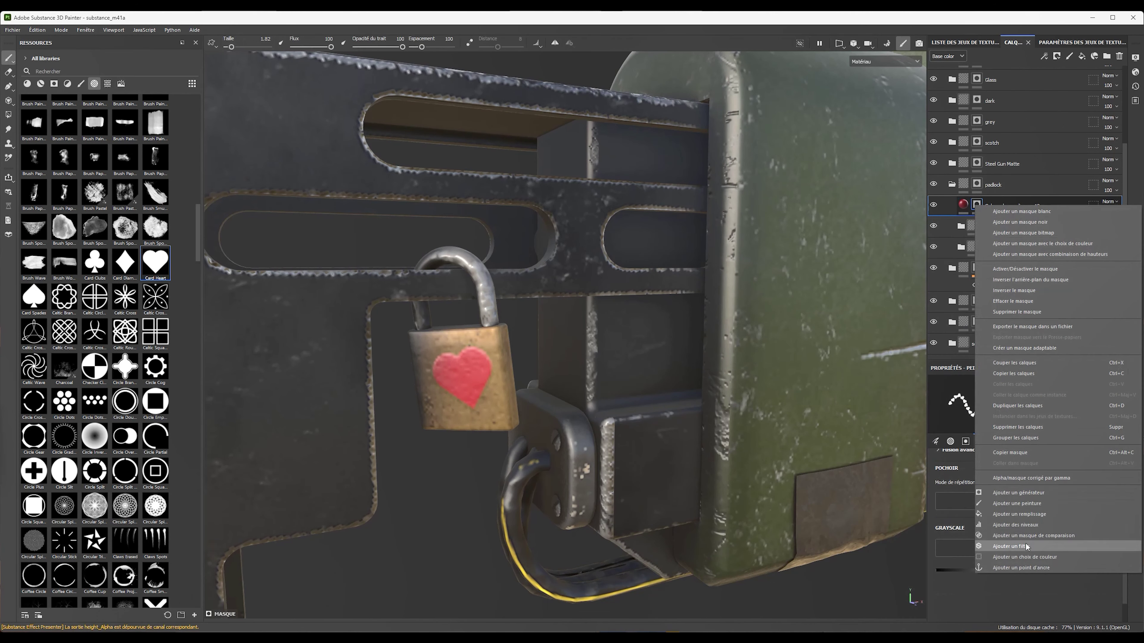
pyautogui.click(1009, 543)
pyautogui.click(1100, 495)
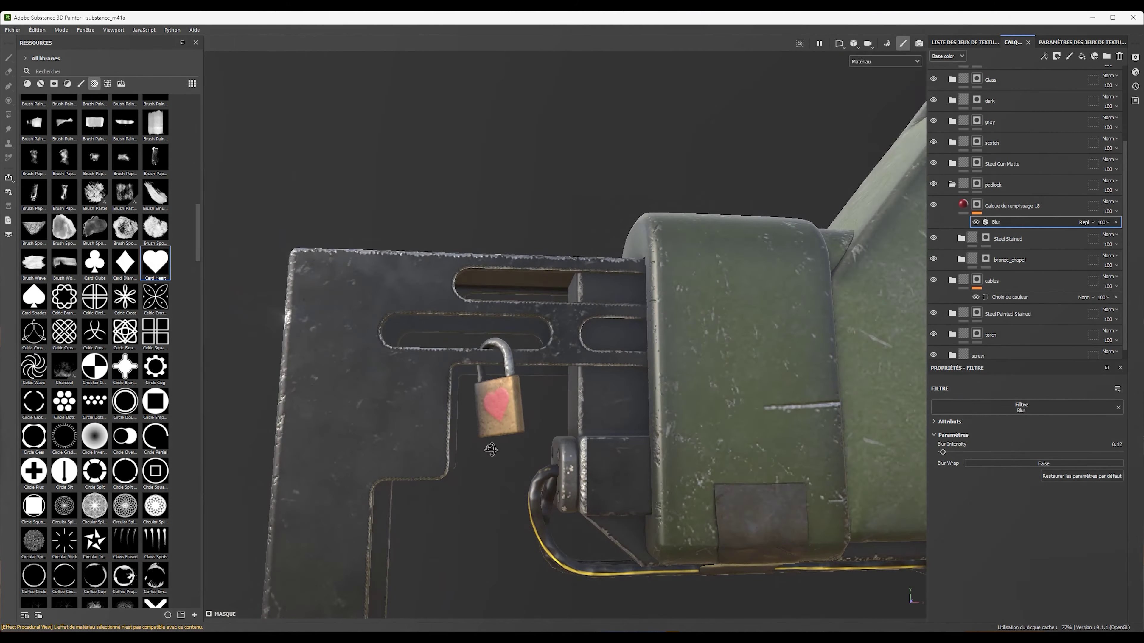
pyautogui.click(1009, 206)
# Group the heart layer and fit a Brush Gouache-masked fill over the heart in the 2D view
pyautogui.hotkey('ctrl', 'g')
pyautogui.rightClick(990, 205)
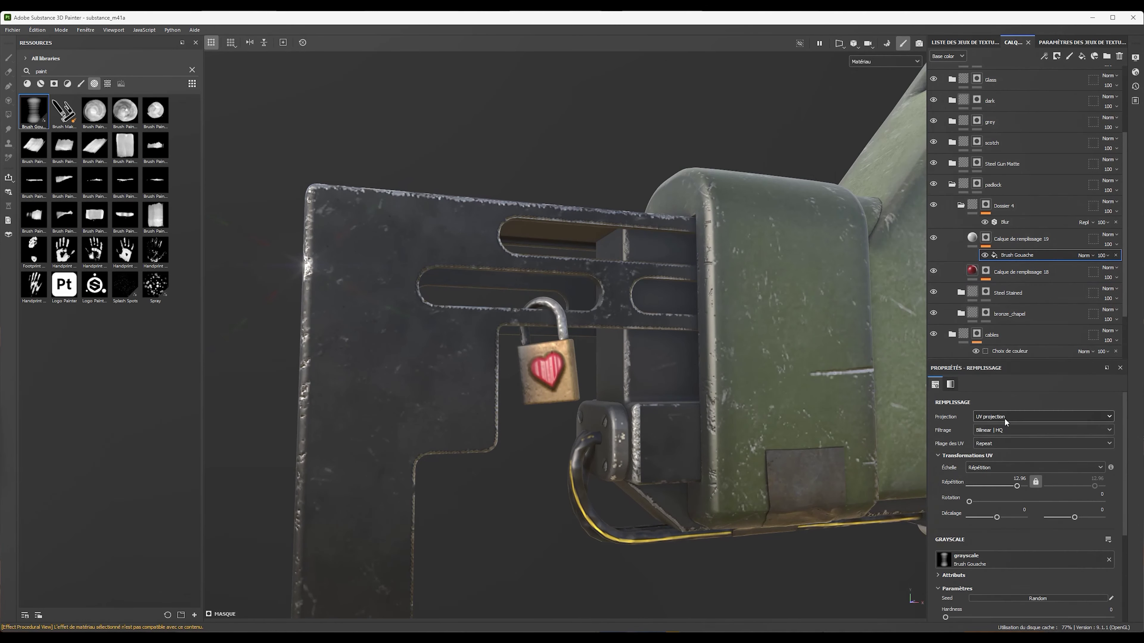
pyautogui.scroll(5, 839, 396)
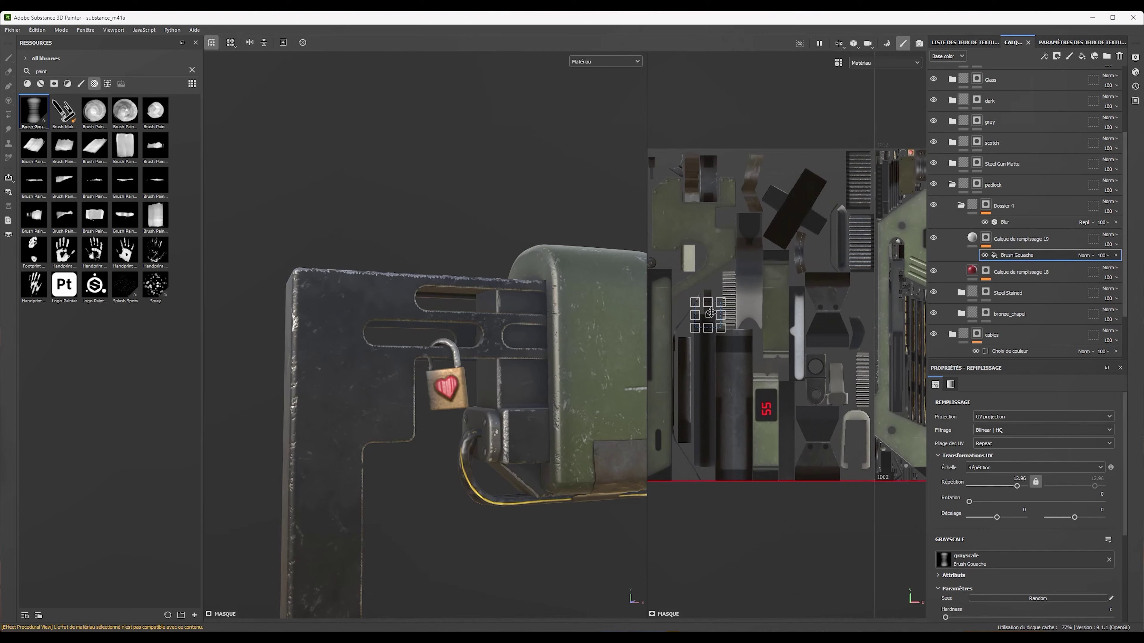
pyautogui.moveTo(839, 396); pyautogui.dragTo(775, 395)
pyautogui.keyDown('alt'); pyautogui.moveTo(775, 395); pyautogui.dragTo(802, 289, button='right'); pyautogui.keyUp('alt')
pyautogui.scroll(5, 781, 269)
pyautogui.moveTo(833, 341); pyautogui.dragTo(816, 340)
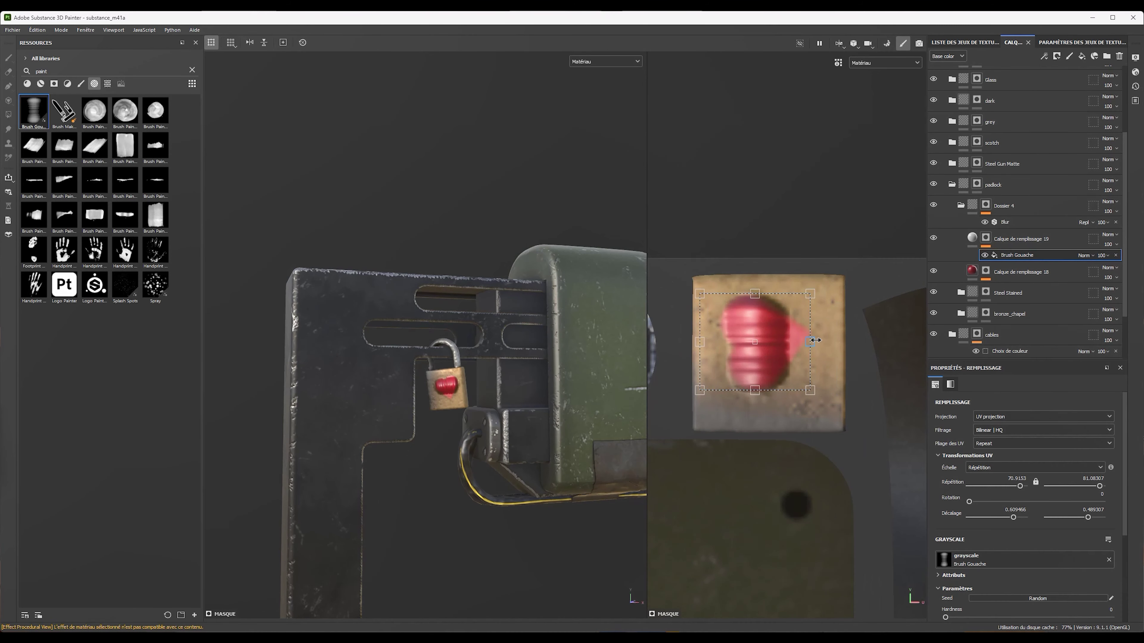
pyautogui.scroll(-2, 1002, 445)
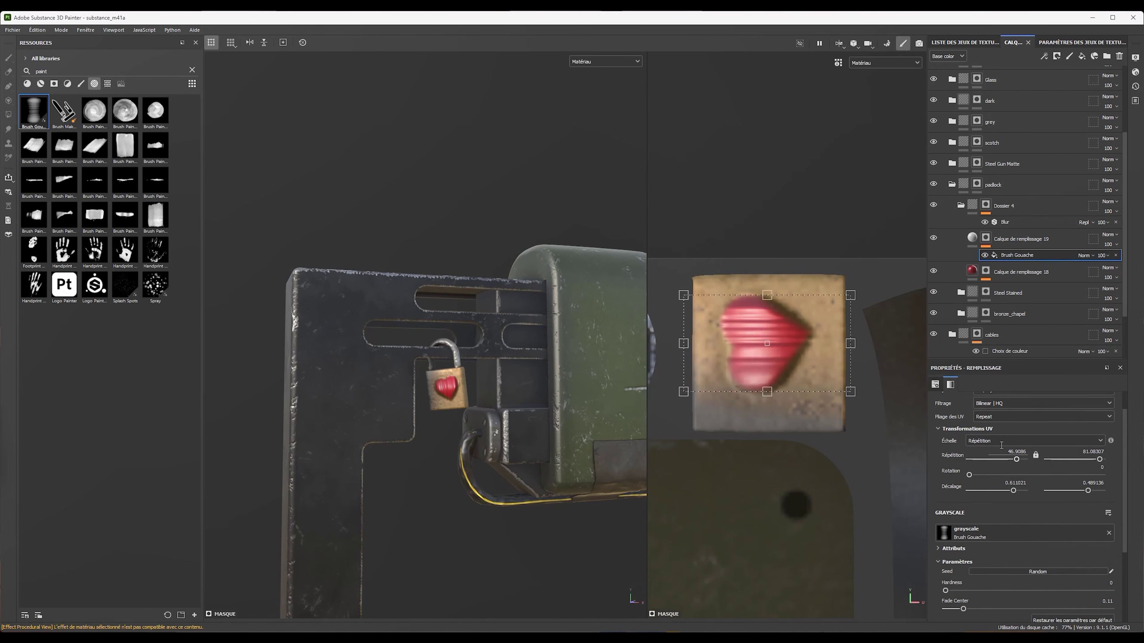
pyautogui.click(1095, 617)
# Orbit around the padlock, collapse the heart's folder, and select the bronze_chapel group
pyautogui.keyDown('alt'); pyautogui.moveTo(428, 361); pyautogui.dragTo(495, 351); pyautogui.keyUp('alt')
pyautogui.click(1021, 239)
pyautogui.click(960, 206)
pyautogui.click(1015, 264)
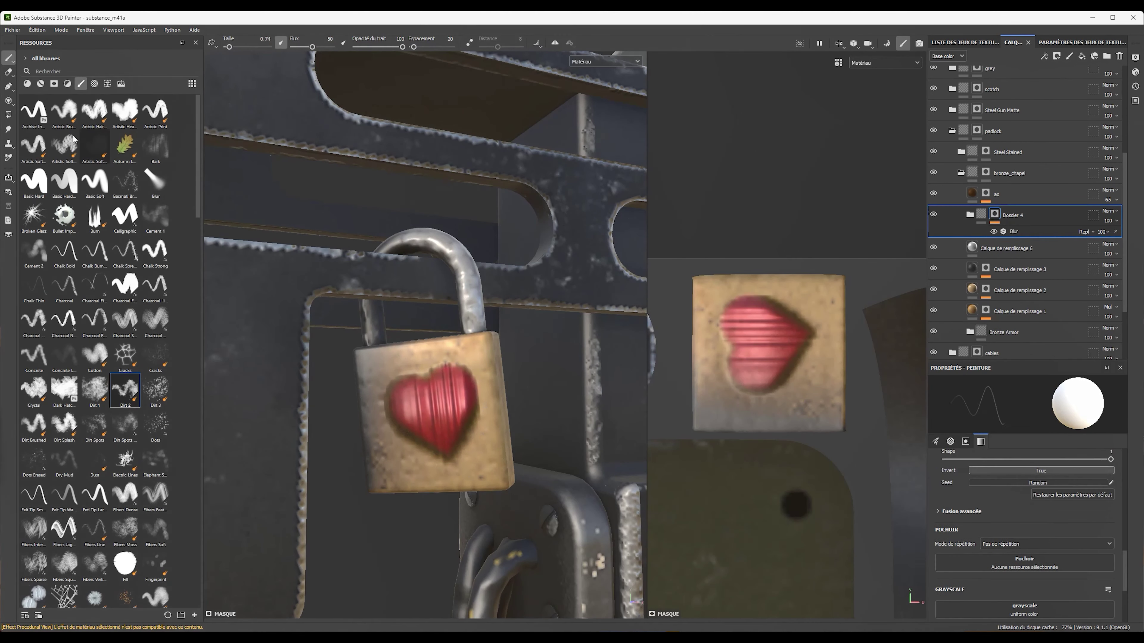
# Undo the erased streaks on the red heart and orbit out to the whole rifle
pyautogui.keyDown('alt'); pyautogui.moveTo(385, 385); pyautogui.dragTo(531, 337); pyautogui.keyUp('alt')
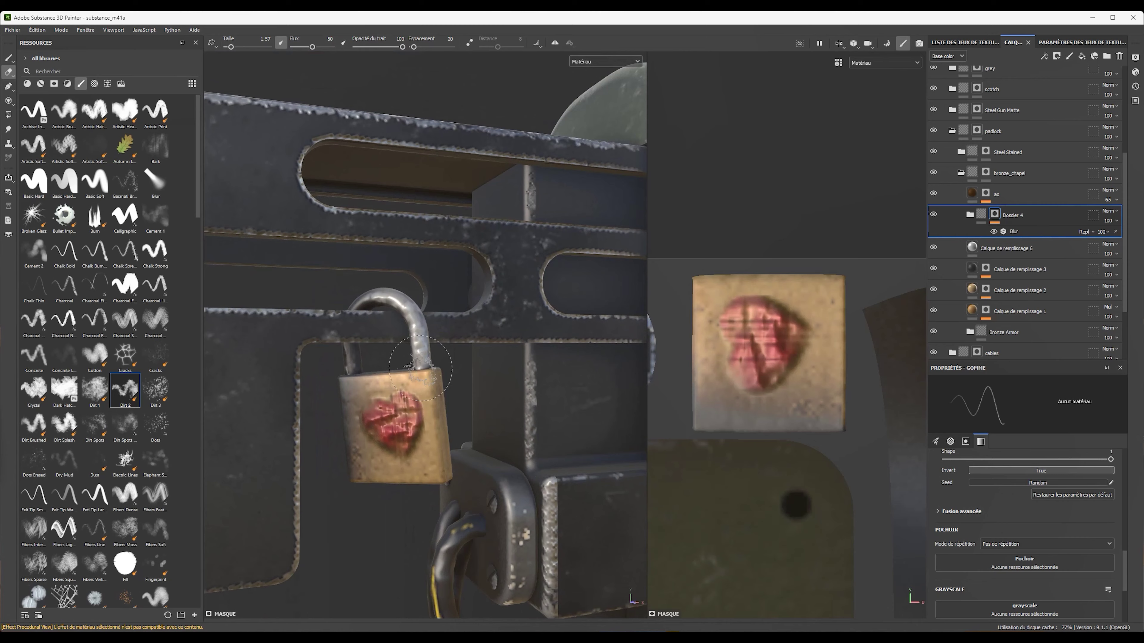
pyautogui.hotkey('ctrl', 'z')
pyautogui.click(982, 269)
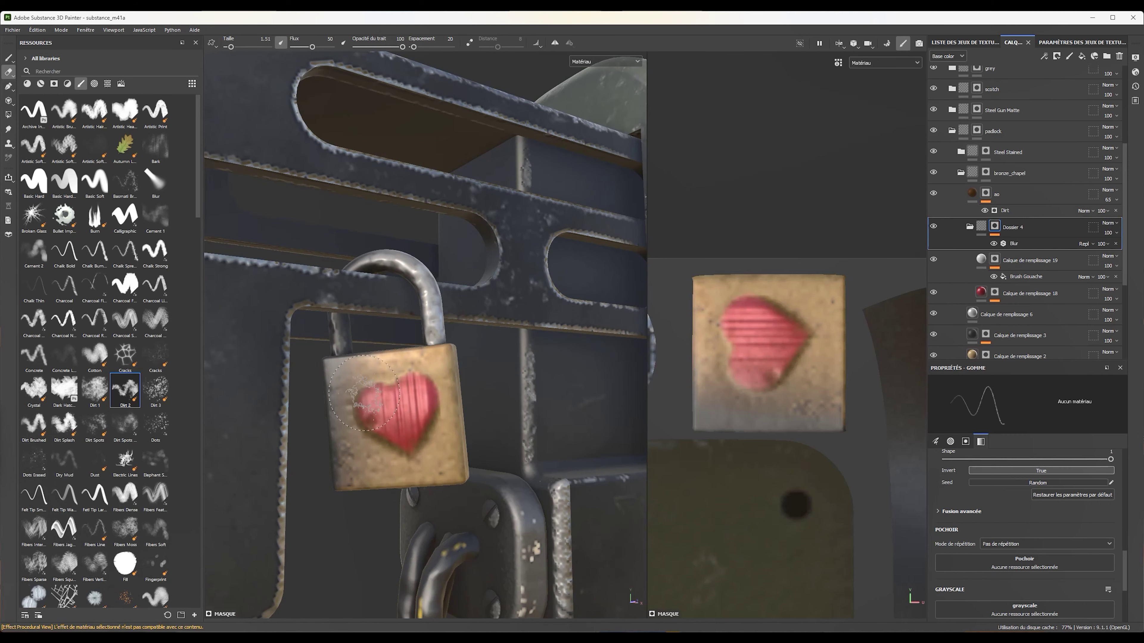
pyautogui.scroll(-5, 408, 374)
pyautogui.scroll(-4, 407, 374)
pyautogui.moveTo(407, 373)
pyautogui.keyDown('alt'); pyautogui.mouseDown()
pyautogui.moveTo(436, 318)
pyautogui.moveTo(369, 252)
pyautogui.mouseUp(); pyautogui.keyUp('alt')
pyautogui.scroll(5, 436, 318)
pyautogui.scroll(3, 406, 289)
# Browse the alpha stamps, then add a black-masked fill layer above Dossier 4
pyautogui.click(94, 84)
pyautogui.scroll(-5, 199, 218)
pyautogui.scroll(-4, 117, 308)
pyautogui.scroll(-4, 117, 307)
pyautogui.scroll(-3, 117, 308)
pyautogui.scroll(-5, 117, 308)
pyautogui.scroll(-5, 117, 308)
pyautogui.click(1081, 56)
pyautogui.hotkey('ctrl', 'shift', 'm')
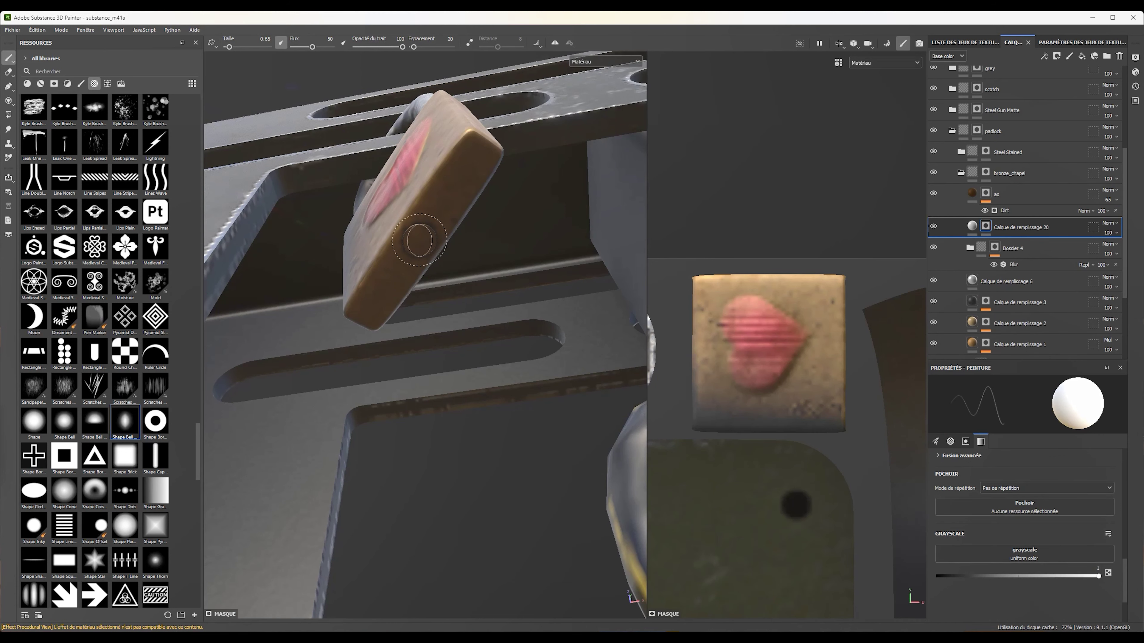
# Lower the new fill layer's Height to about -0.48 and select its mask for painting
pyautogui.scroll(5, 1036, 559)
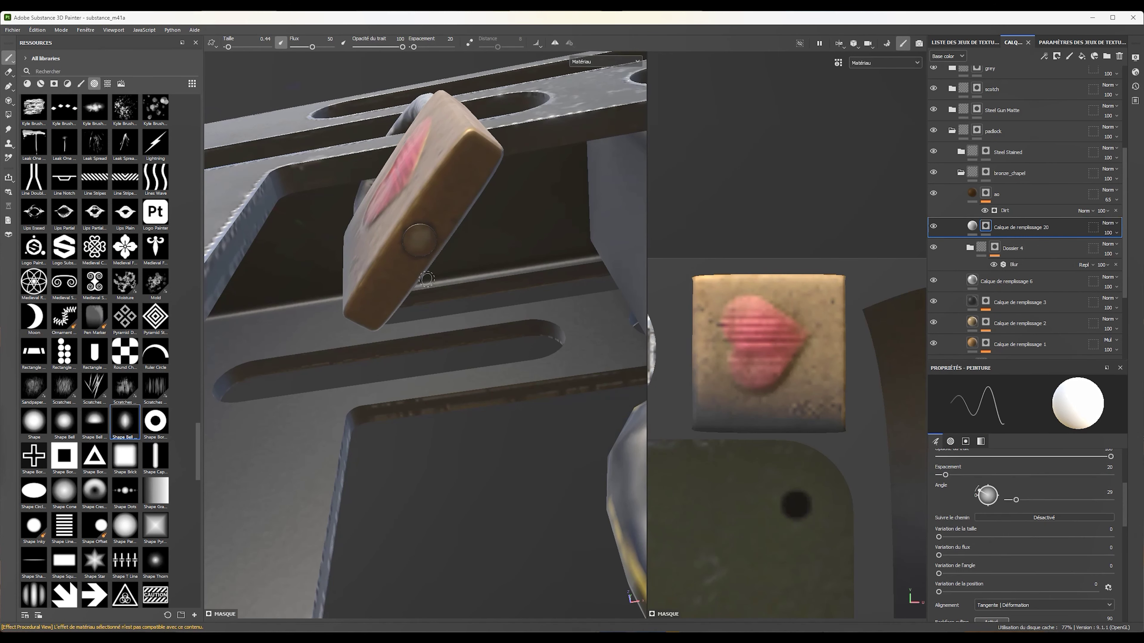
pyautogui.click(972, 225)
pyautogui.scroll(-2, 1022, 541)
pyautogui.moveTo(1018, 578); pyautogui.dragTo(976, 578)
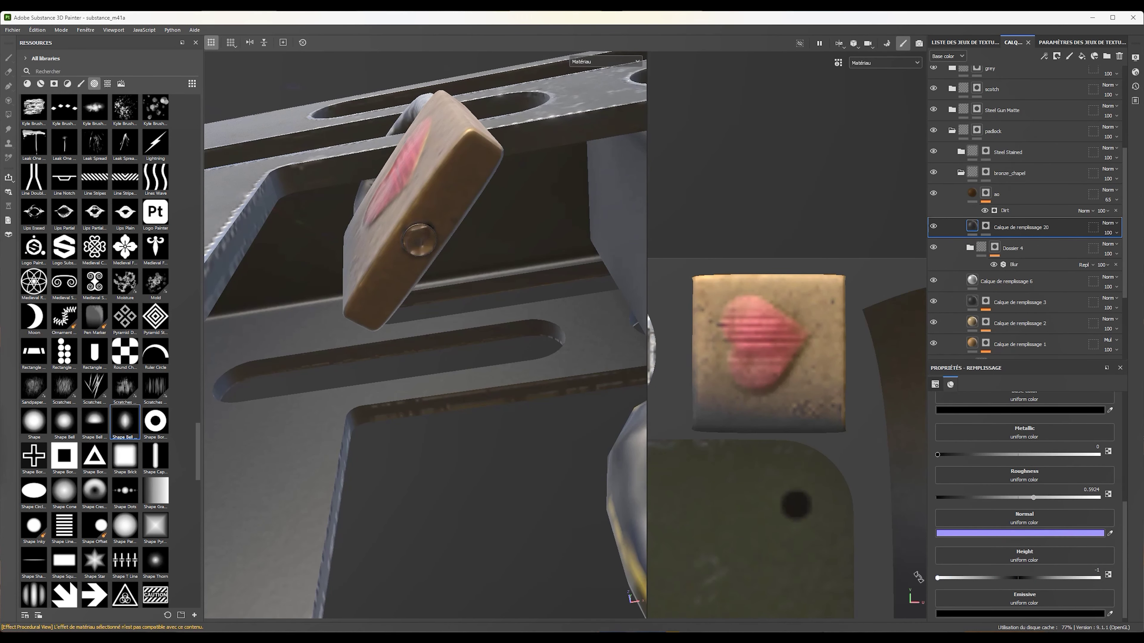
pyautogui.scroll(2, 1022, 540)
pyautogui.click(985, 226)
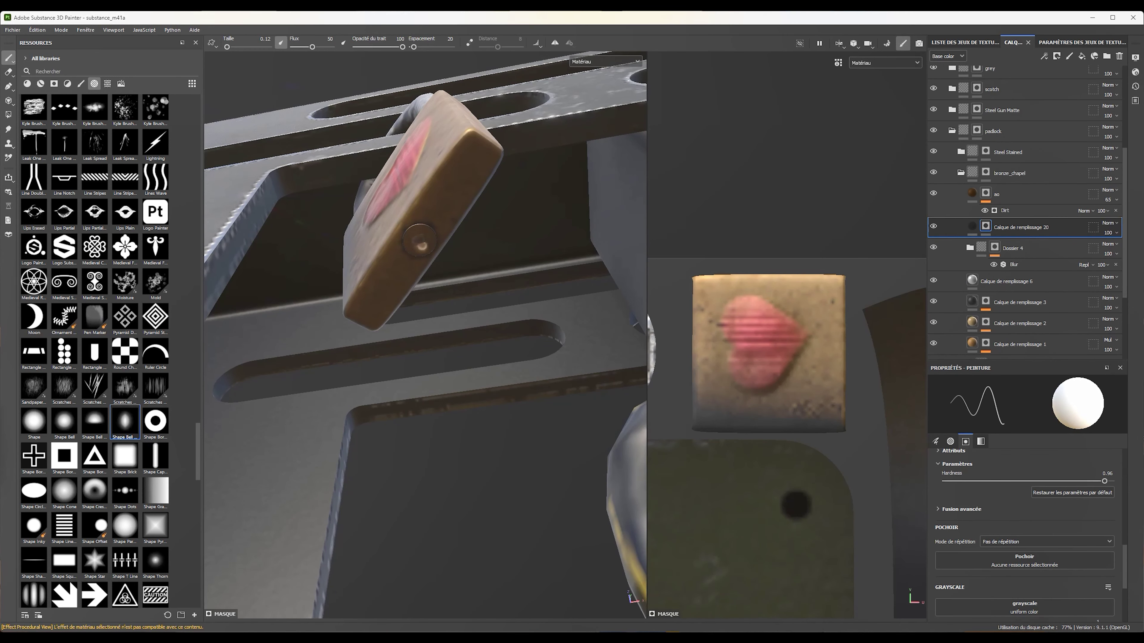
# Move the fill layer above Dossier 4, pick a new base colour, and shrink the brush
pyautogui.moveTo(1009, 187); pyautogui.dragTo(974, 235)
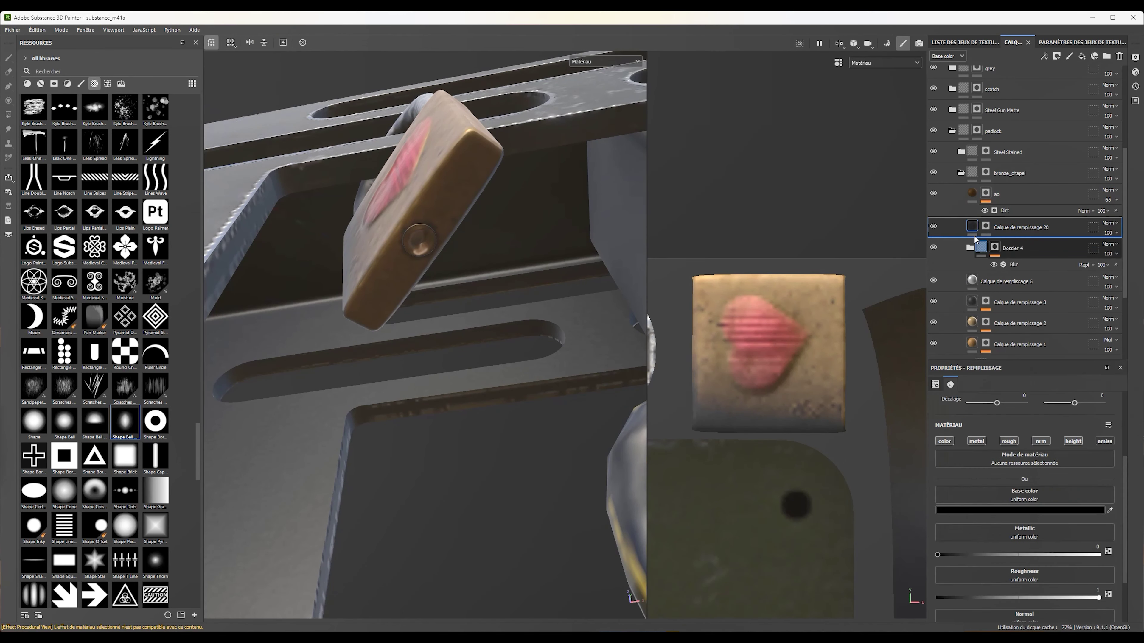
pyautogui.click(1020, 510)
pyautogui.click(882, 343)
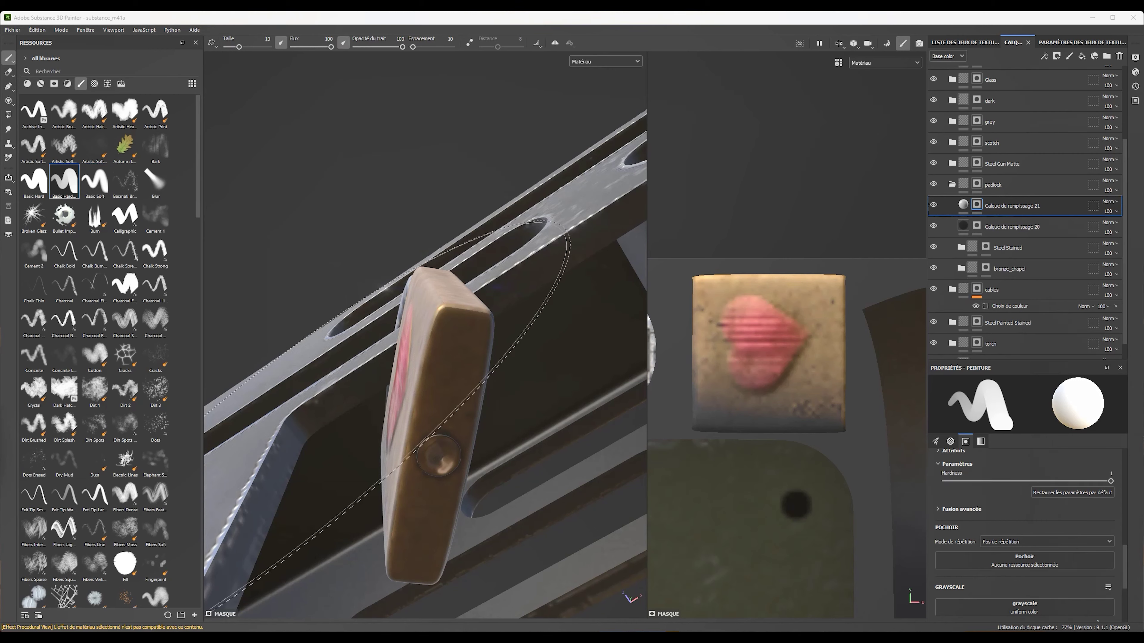
pyautogui.keyDown('ctrl'); pyautogui.moveTo(439, 456); pyautogui.dragTo(446, 450, button='right'); pyautogui.keyUp('ctrl')
pyautogui.click(963, 204)
pyautogui.click(1040, 440)
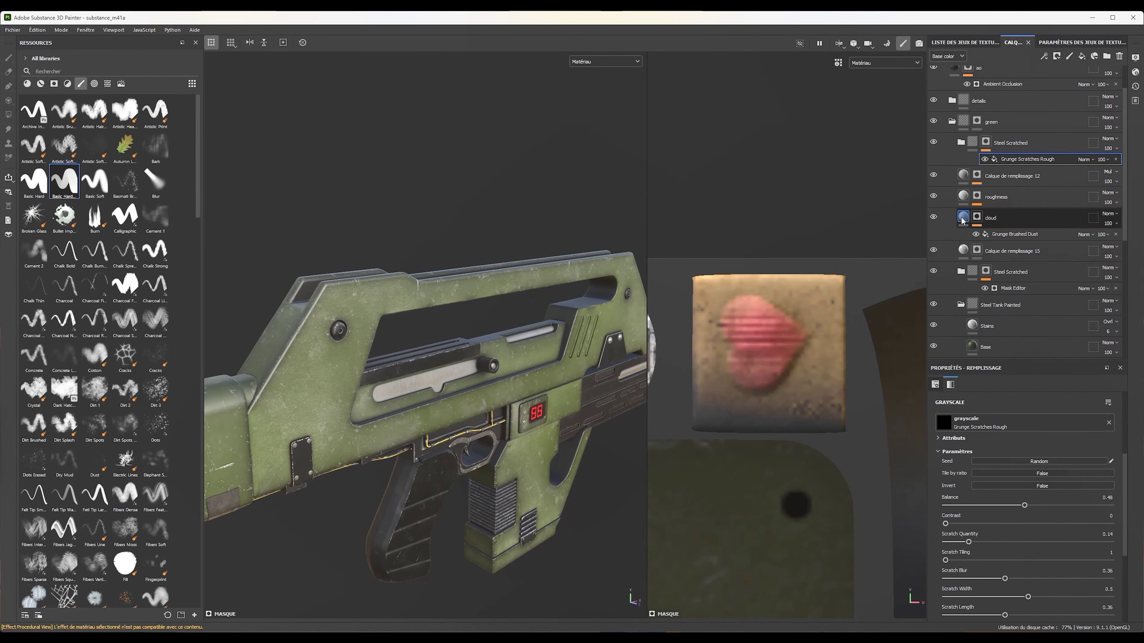
# Expand the details and torch folders and select the new fill layer's mask
pyautogui.click(963, 217)
pyautogui.click(1040, 487)
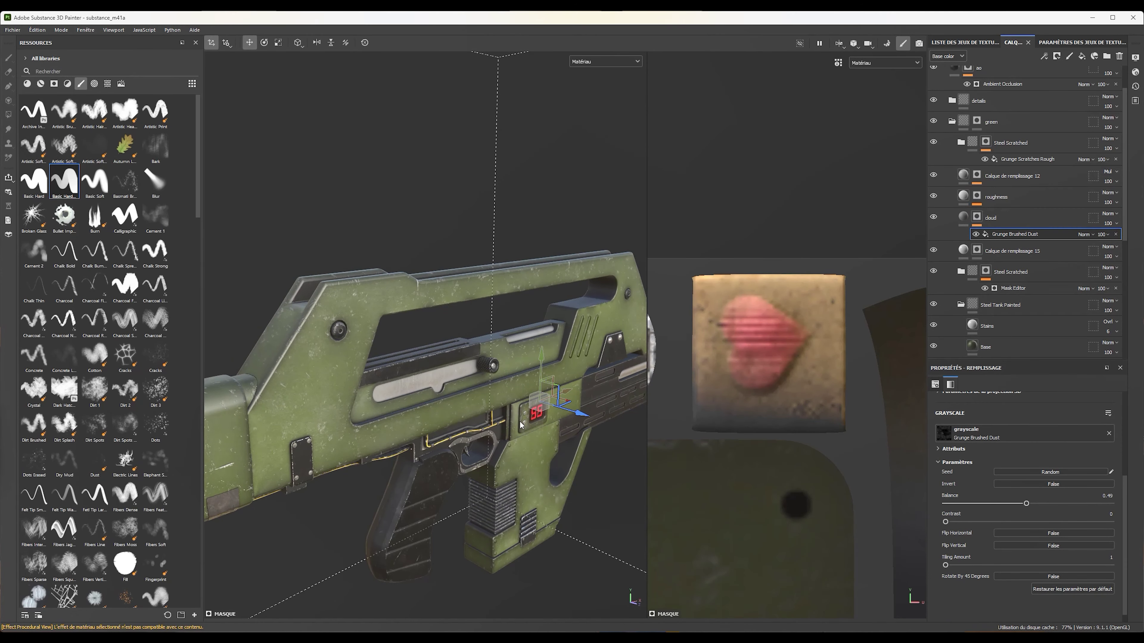
pyautogui.scroll(2, 952, 144)
pyautogui.click(952, 142)
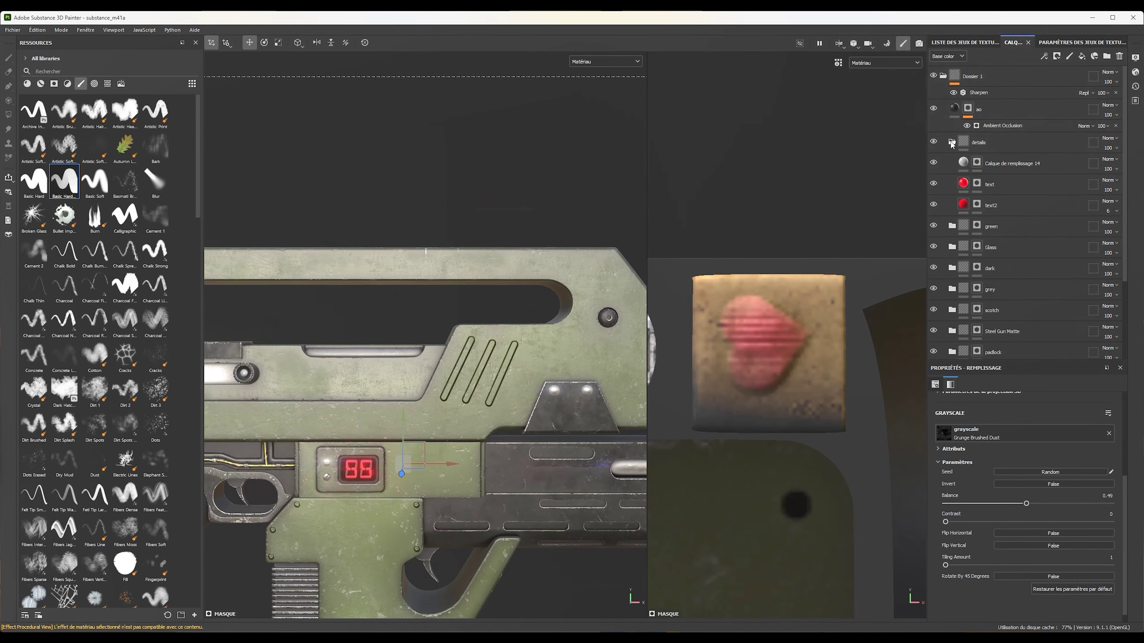
pyautogui.scroll(-3, 989, 220)
pyautogui.click(951, 242)
pyautogui.click(977, 263)
# Paint on the mask using a circle alpha from the library
pyautogui.press('1')
pyautogui.click(121, 83)
pyautogui.click(94, 84)
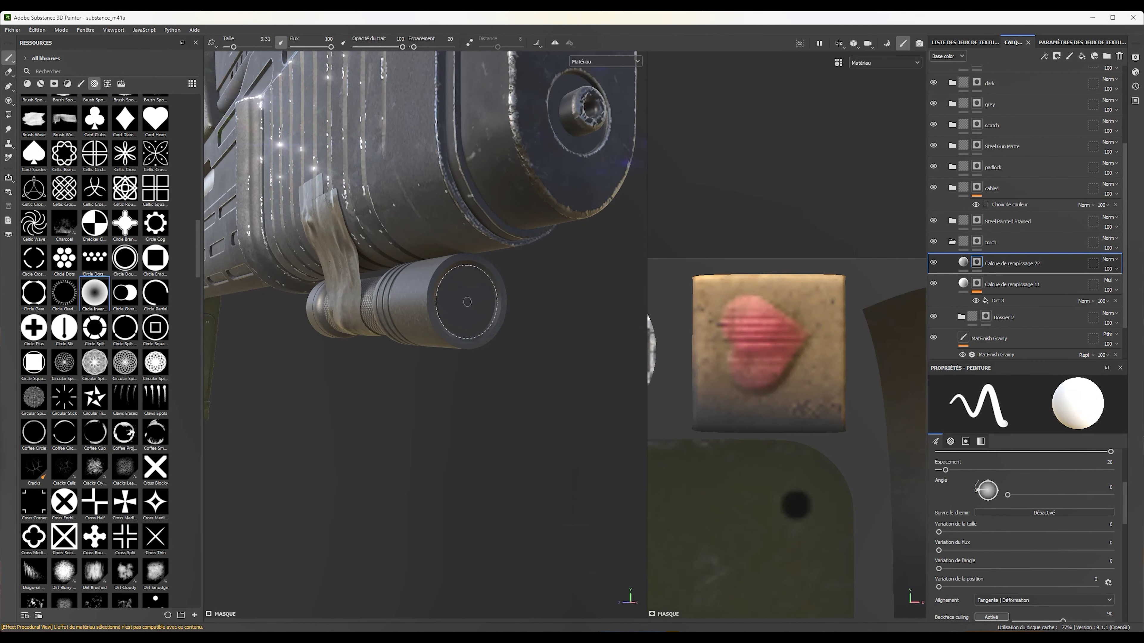
# Move the new fill layer into the Glass folder and lower its Roughness to 0.07
pyautogui.keyDown('alt'); pyautogui.moveTo(467, 302); pyautogui.dragTo(563, 253); pyautogui.keyUp('alt')
pyautogui.moveTo(982, 264); pyautogui.dragTo(999, 137)
pyautogui.moveTo(503, 299)
pyautogui.keyDown('alt'); pyautogui.mouseDown()
pyautogui.moveTo(447, 403)
pyautogui.moveTo(455, 343)
pyautogui.mouseUp(); pyautogui.keyUp('alt')
pyautogui.click(963, 135)
pyautogui.scroll(3, 1022, 495)
pyautogui.click(1035, 487)
pyautogui.moveTo(987, 574); pyautogui.dragTo(946, 575)
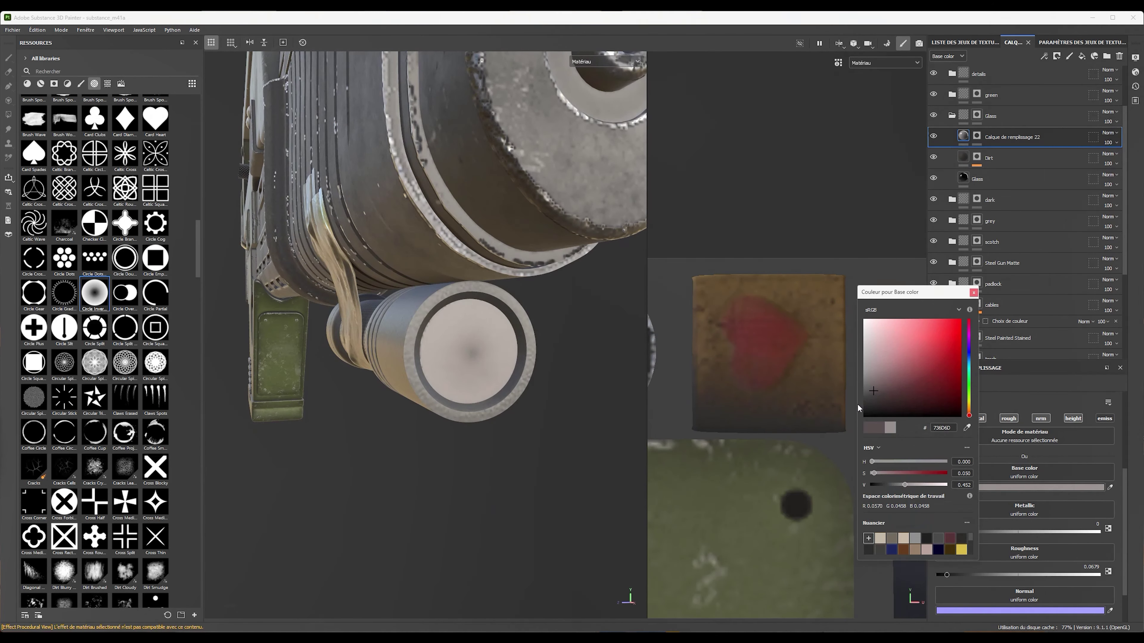
# Paint the glossy grey fill onto the torch lens through its mask
pyautogui.keyDown('alt'); pyautogui.moveTo(450, 315); pyautogui.dragTo(474, 360); pyautogui.keyUp('alt')
pyautogui.click(976, 135)
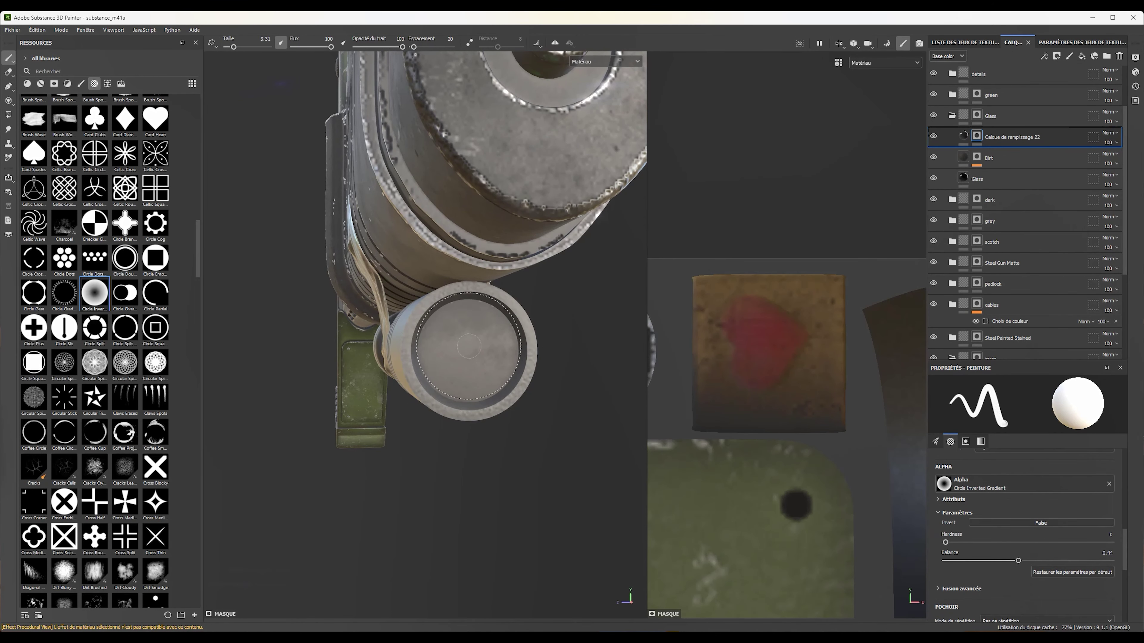
pyautogui.click(963, 135)
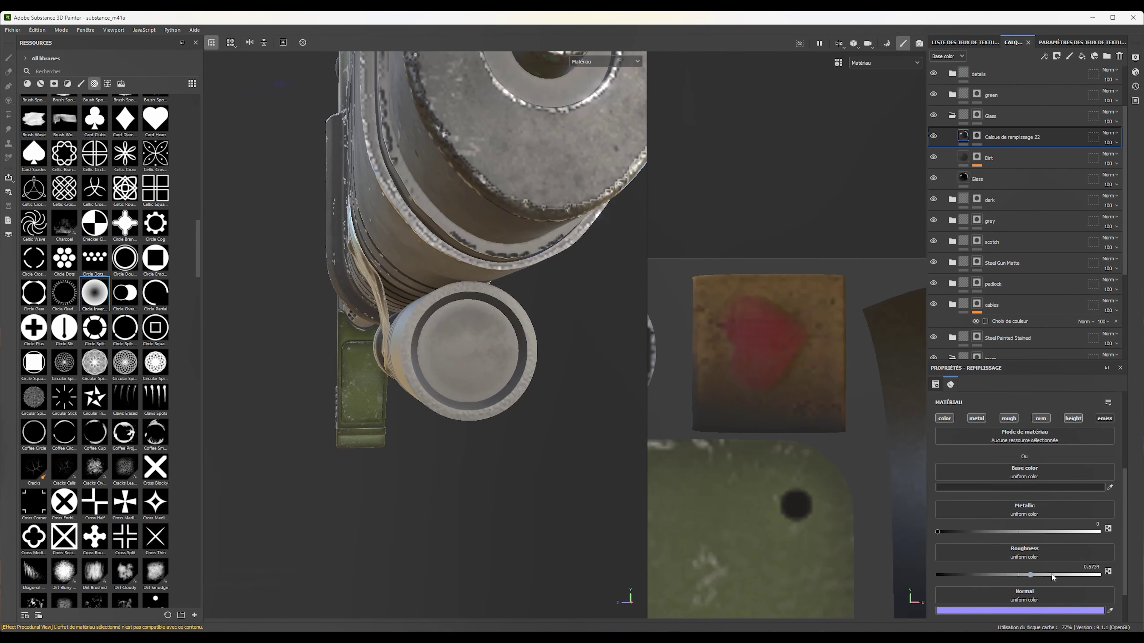
pyautogui.keyDown('alt'); pyautogui.moveTo(451, 270); pyautogui.dragTo(477, 315); pyautogui.keyUp('alt')
# Duplicate the lens fill twice, giving each copy a different grey base colour
pyautogui.hotkey('ctrl', 'd')
pyautogui.click(977, 135)
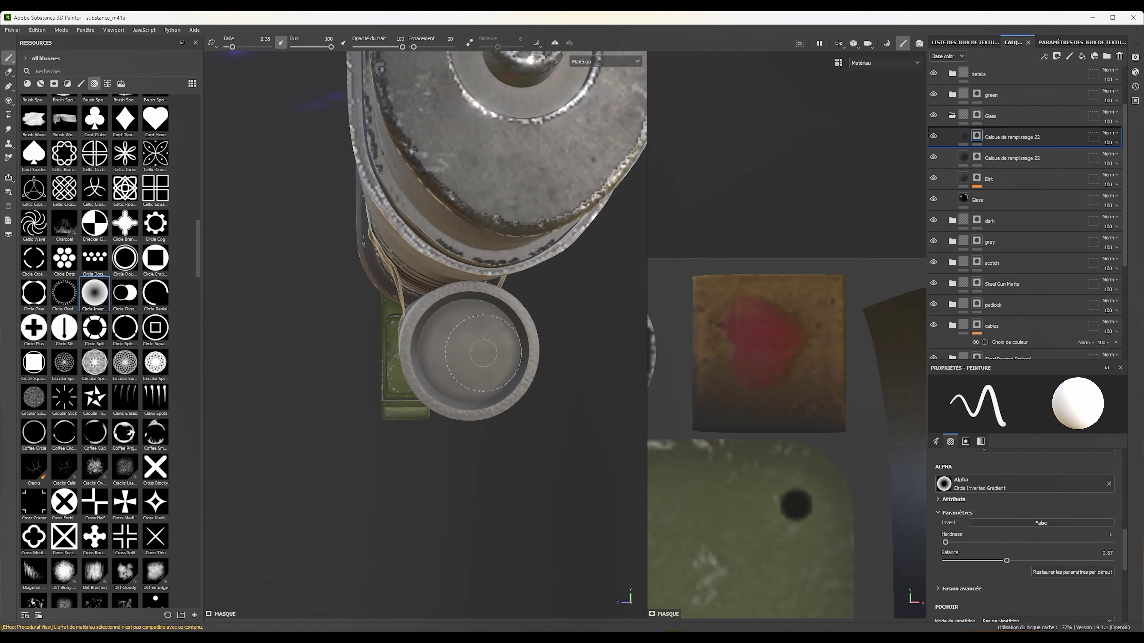
pyautogui.keyDown('alt'); pyautogui.moveTo(471, 374); pyautogui.dragTo(496, 342); pyautogui.keyUp('alt')
pyautogui.click(964, 136)
pyautogui.click(1022, 487)
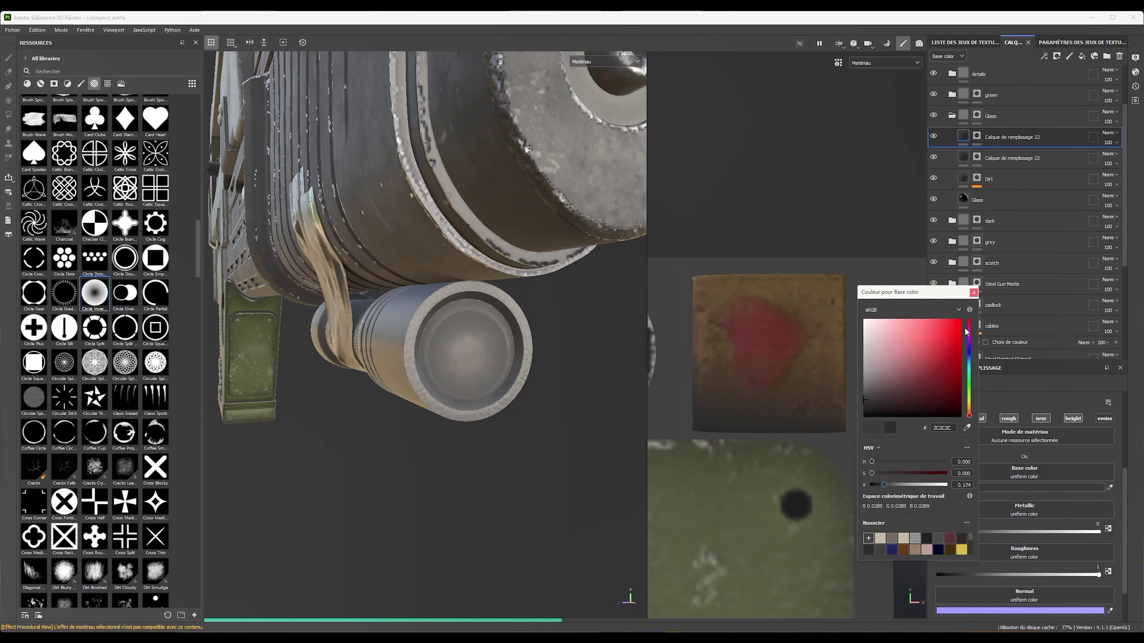
pyautogui.hotkey('ctrl', 'd')
pyautogui.moveTo(451, 271)
pyautogui.keyDown('alt'); pyautogui.mouseDown()
pyautogui.moveTo(478, 203)
pyautogui.moveTo(451, 293)
pyautogui.mouseUp(); pyautogui.keyUp('alt')
pyautogui.click(1023, 488)
pyautogui.click(861, 352)
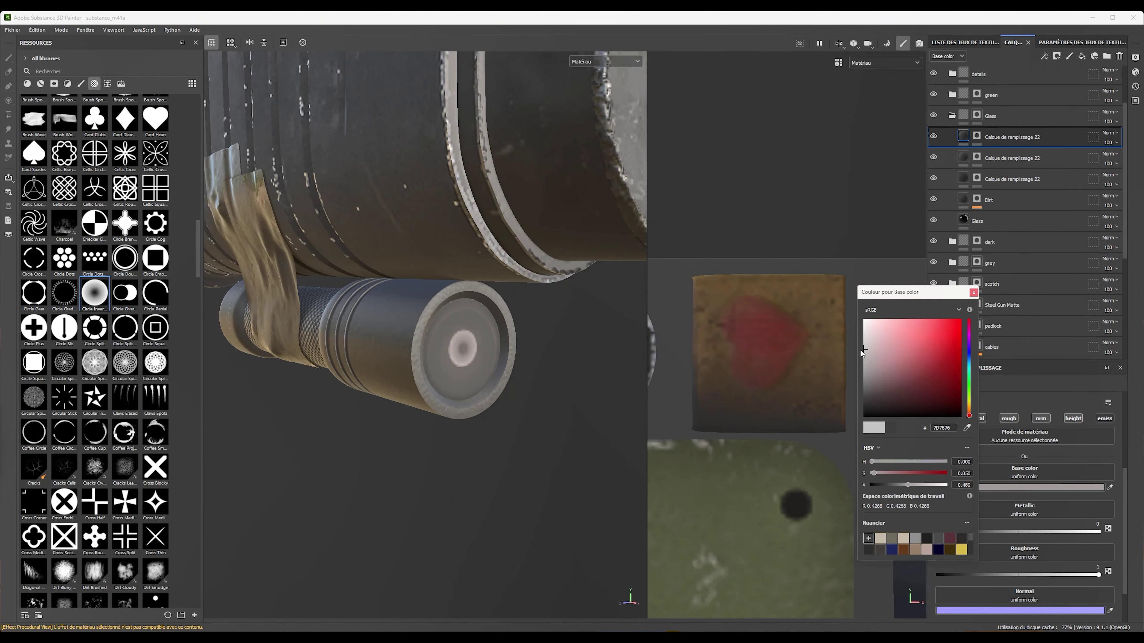
pyautogui.click(973, 292)
# Hide the second lens fill copy and check the whole rifle
pyautogui.click(976, 135)
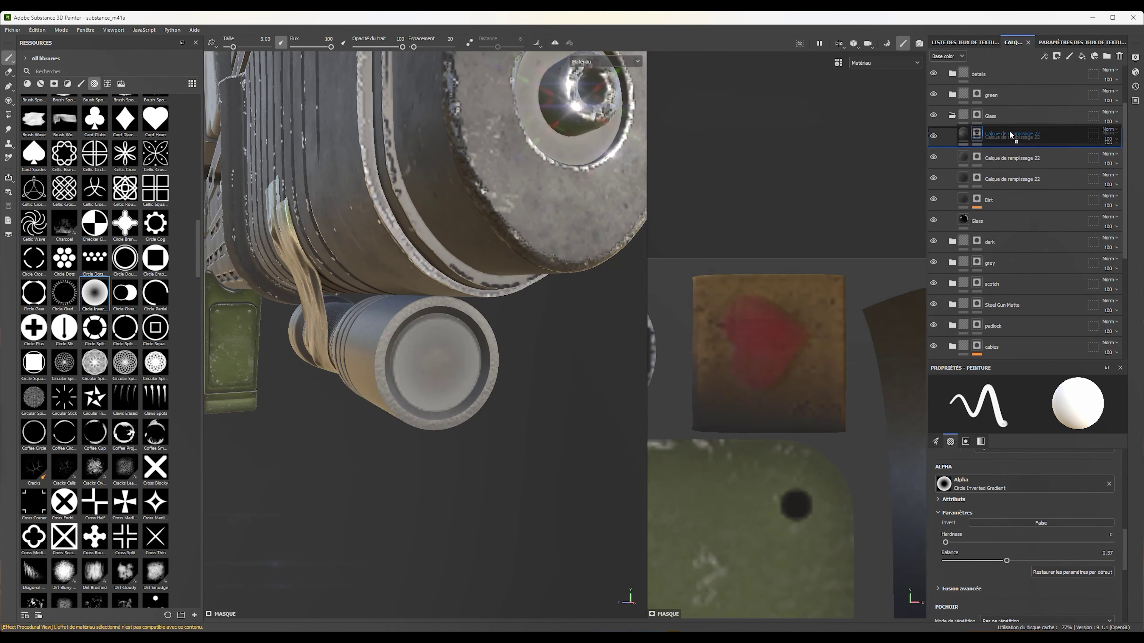
pyautogui.click(933, 157)
pyautogui.scroll(-10, 370, 396)
pyautogui.keyDown('alt'); pyautogui.moveTo(370, 396); pyautogui.dragTo(535, 383); pyautogui.keyUp('alt')
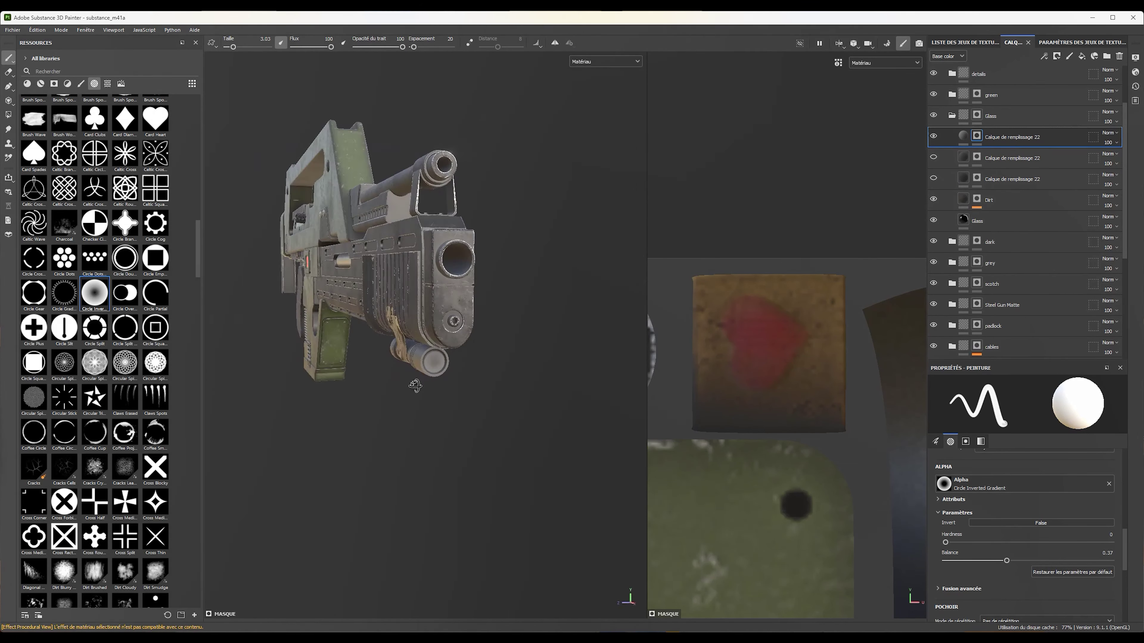
pyautogui.scroll(10, 359, 390)
pyautogui.scroll(-3, 359, 390)
pyautogui.keyDown('alt'); pyautogui.moveTo(359, 390); pyautogui.dragTo(450, 383); pyautogui.keyUp('alt')
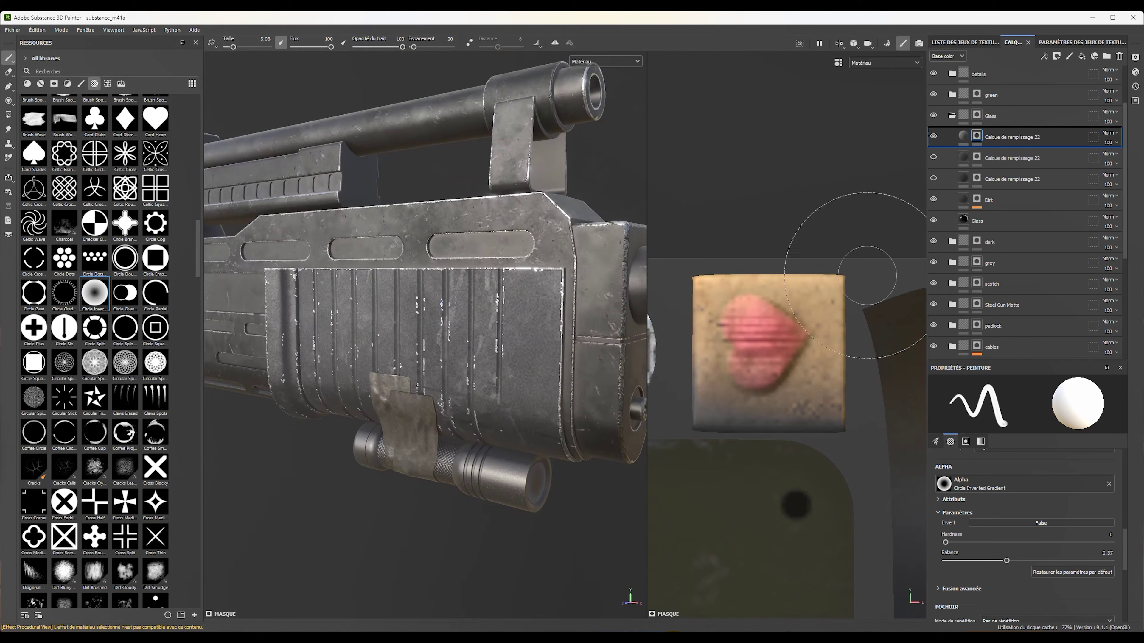
pyautogui.click(952, 115)
pyautogui.scroll(2, 944, 217)
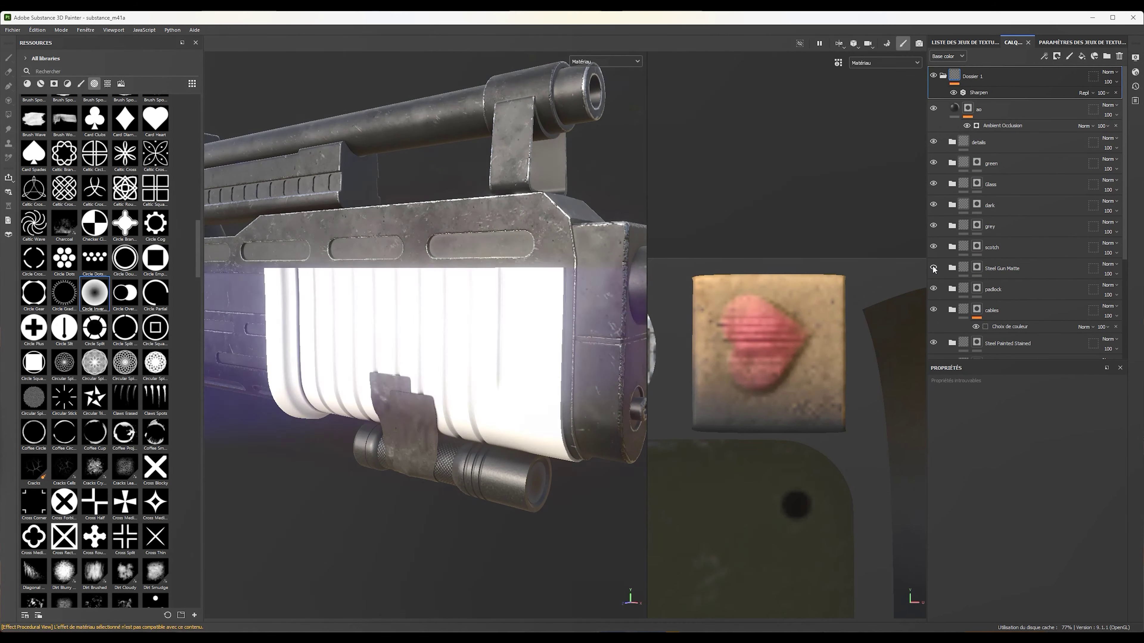
pyautogui.scroll(-2, 946, 212)
pyautogui.click(952, 188)
pyautogui.click(964, 258)
pyautogui.click(995, 242)
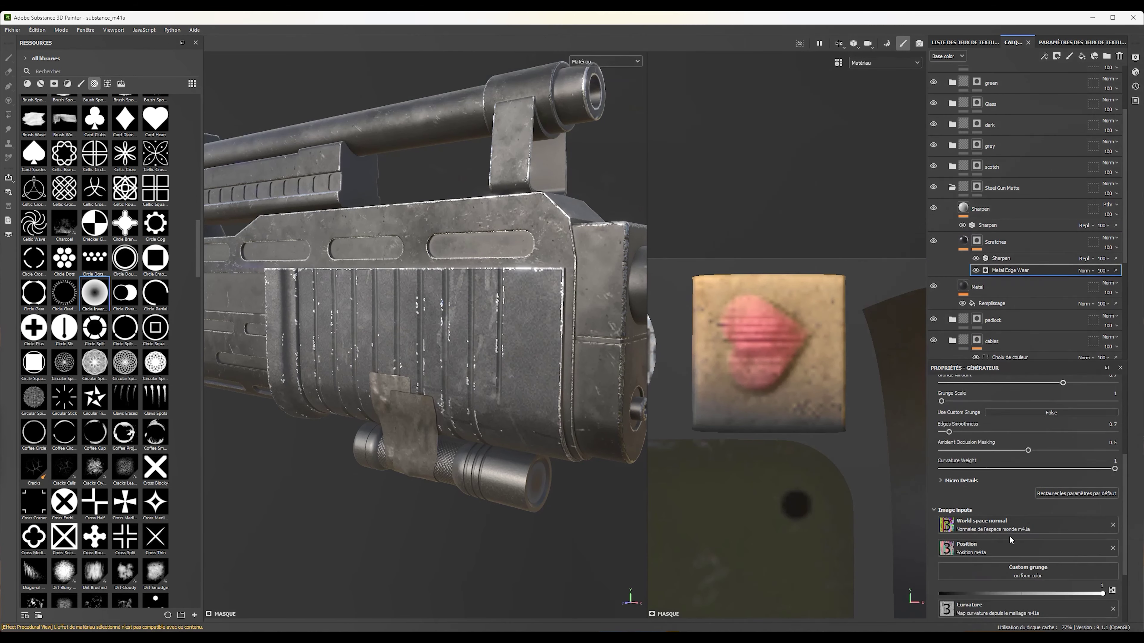
pyautogui.click(973, 530)
pyautogui.click(1046, 541)
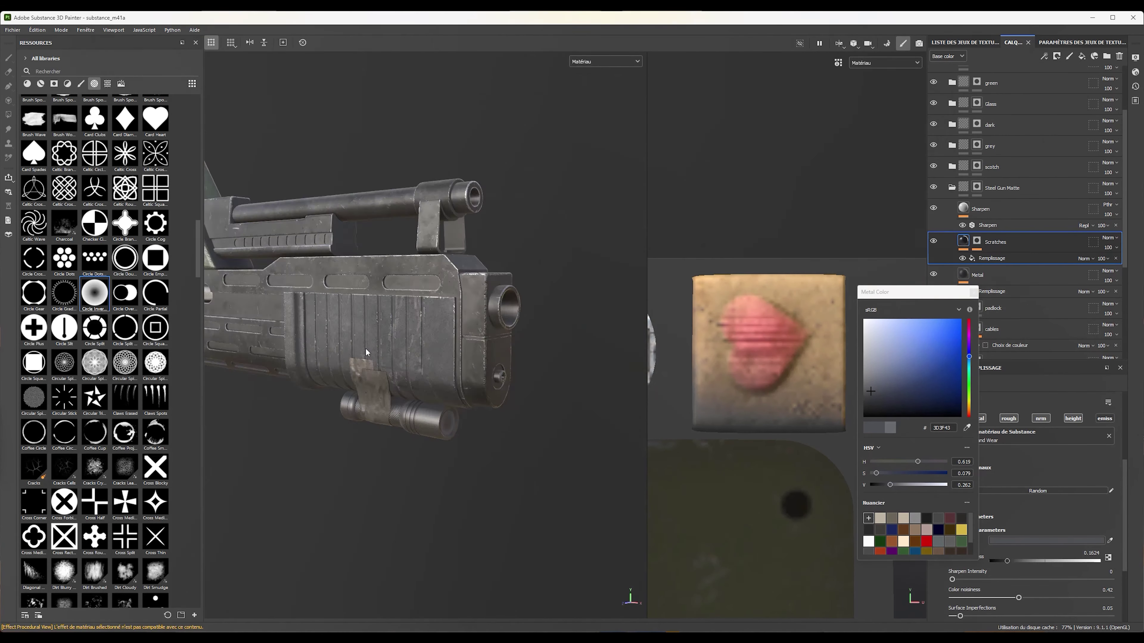
pyautogui.click(974, 293)
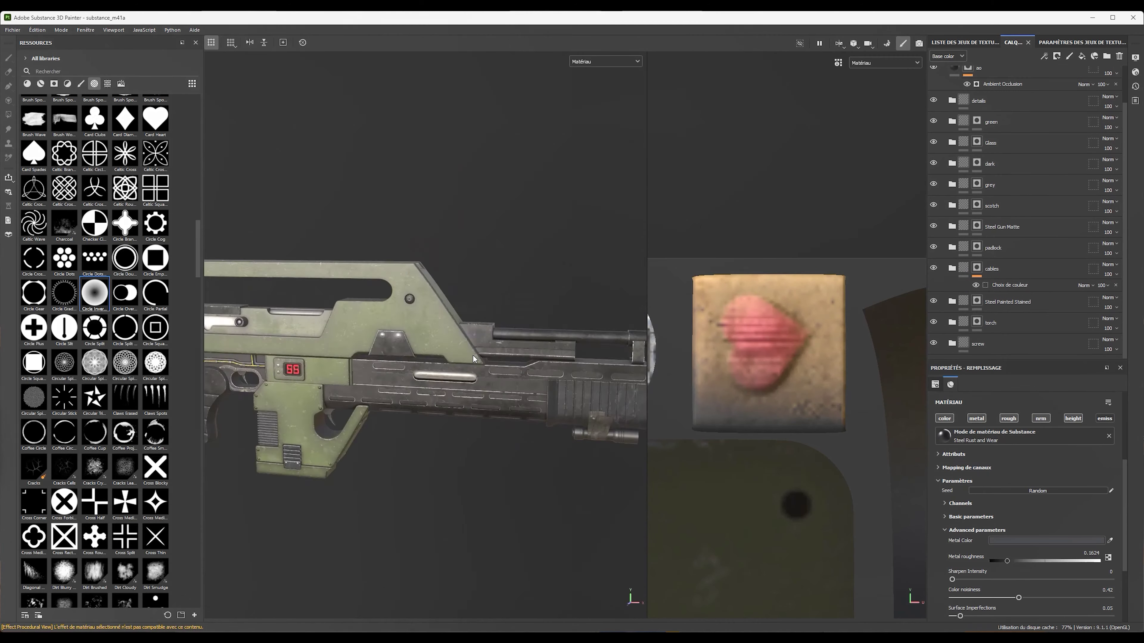
pyautogui.scroll(-5, 474, 359)
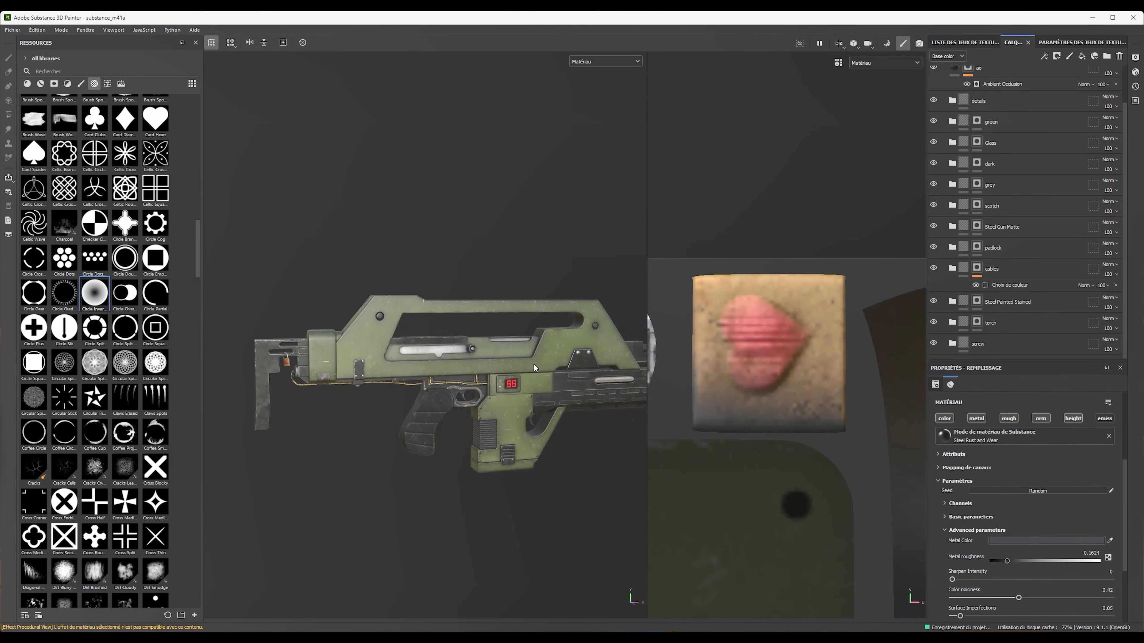
# Add a new folder inside details holding a red fill layer
pyautogui.keyDown('alt'); pyautogui.moveTo(474, 359); pyautogui.dragTo(431, 358); pyautogui.keyUp('alt')
pyautogui.scroll(5, 431, 359)
pyautogui.scroll(3, 518, 353)
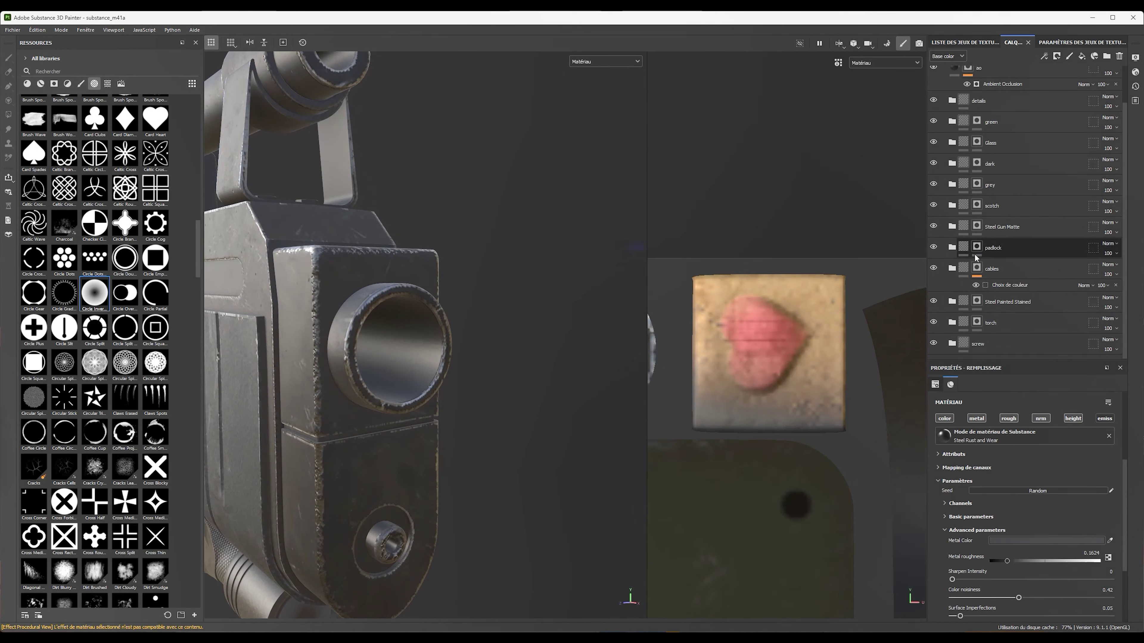
pyautogui.click(952, 100)
pyautogui.click(990, 122)
pyautogui.click(1106, 56)
pyautogui.click(1081, 56)
pyautogui.click(1005, 487)
pyautogui.click(959, 320)
# Raise the ambient occlusion generator's global balance and move the ao layer below text2
pyautogui.keyDown('alt'); pyautogui.moveTo(450, 316); pyautogui.dragTo(495, 316); pyautogui.keyUp('alt')
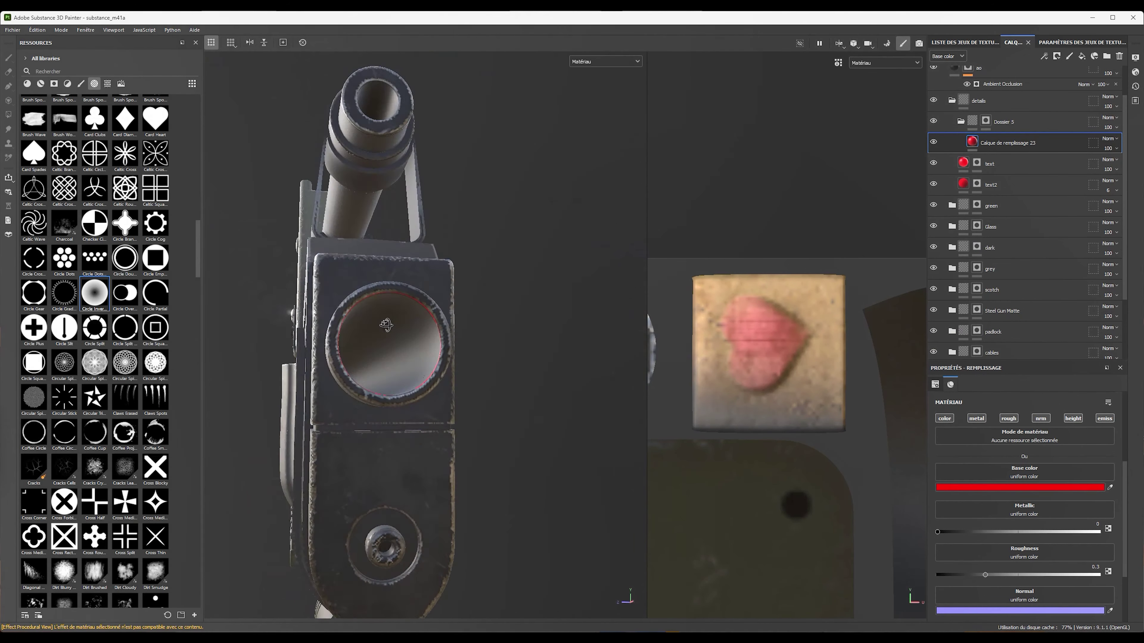
pyautogui.scroll(3, 937, 114)
pyautogui.click(1000, 125)
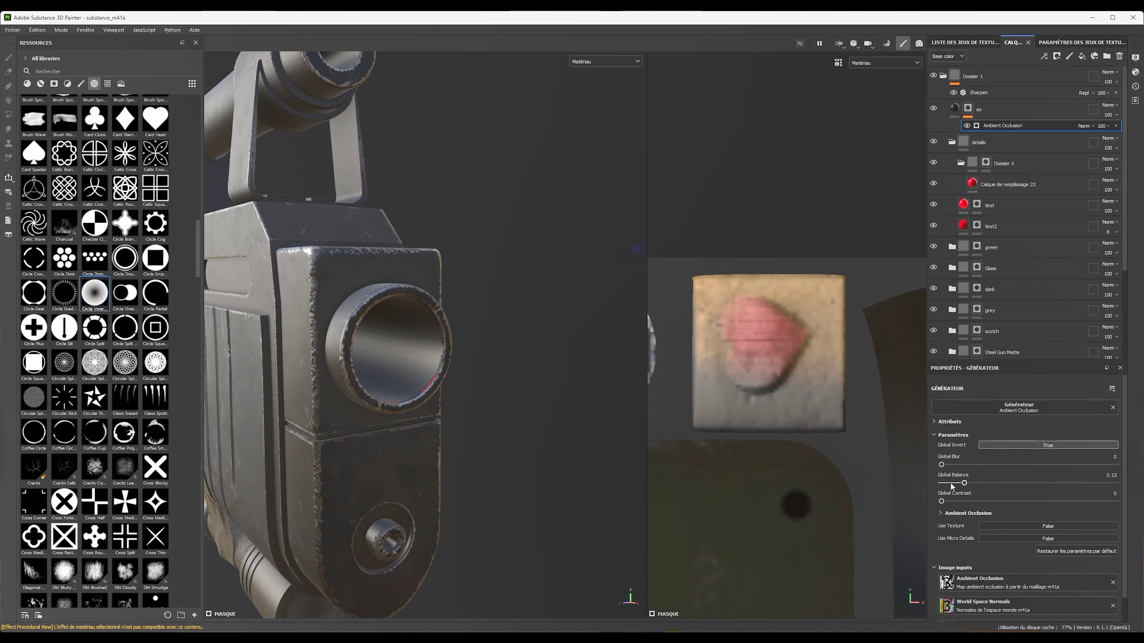
pyautogui.moveTo(951, 487); pyautogui.dragTo(999, 484)
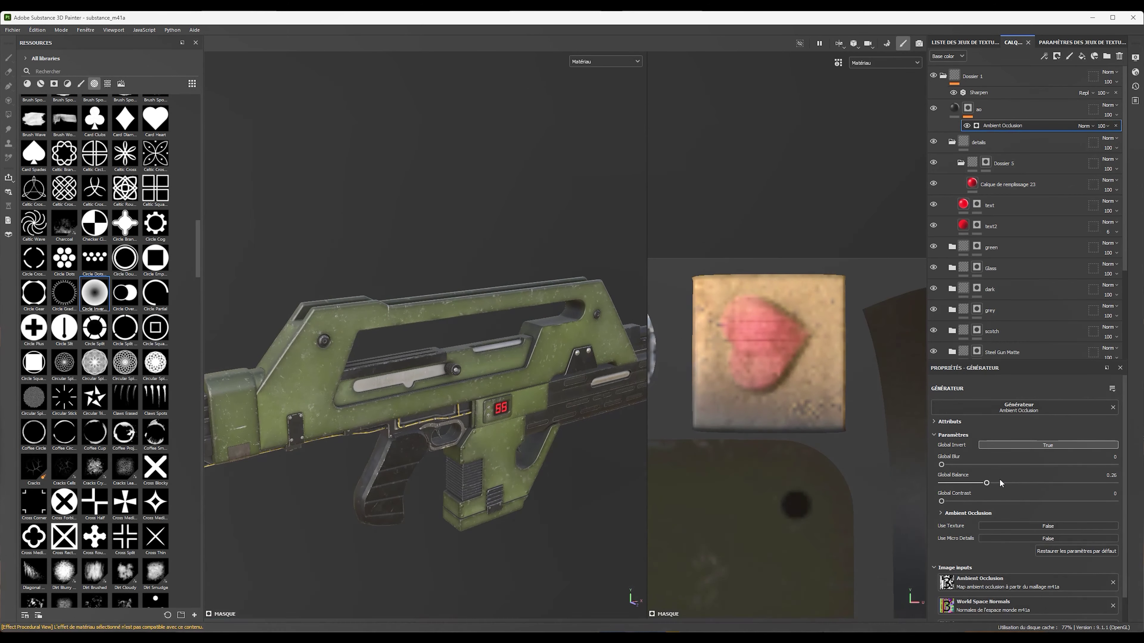
pyautogui.moveTo(980, 109); pyautogui.dragTo(986, 236)
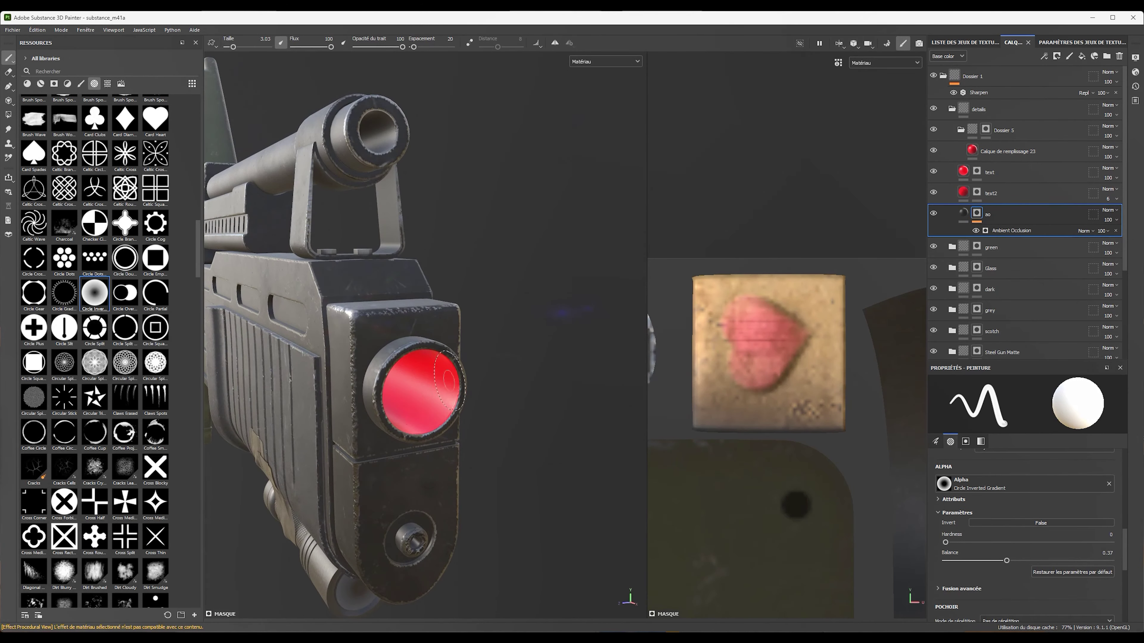
# Add a mask with a fill effect to the red fill layer
pyautogui.click(985, 152)
pyautogui.rightClick(985, 153)
pyautogui.click(1005, 419)
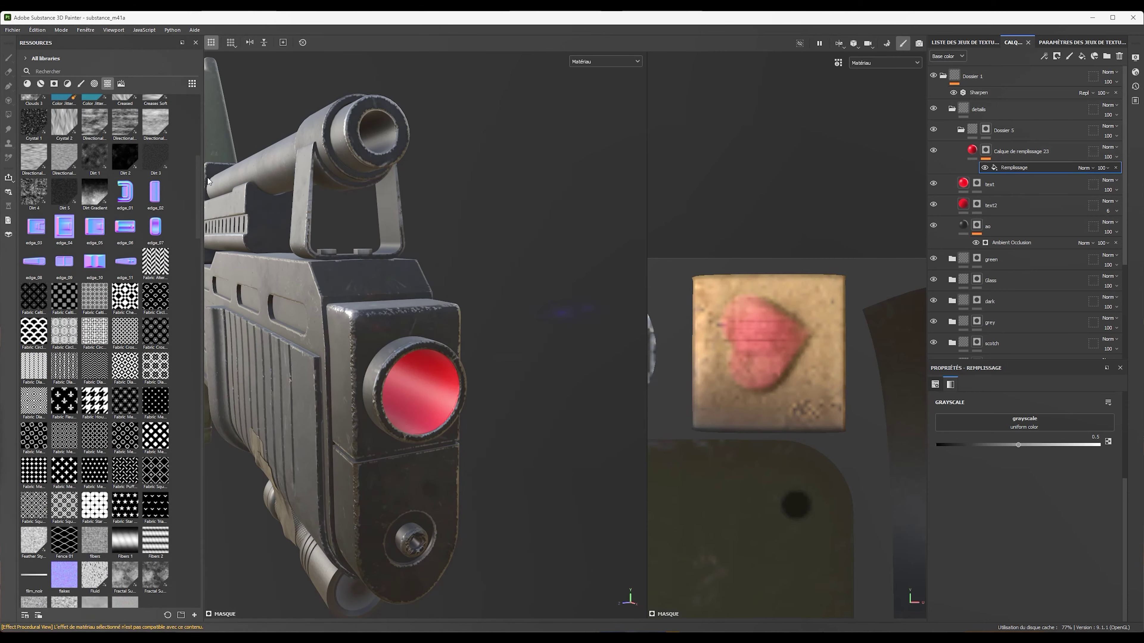
pyautogui.scroll(-3, 810, 310)
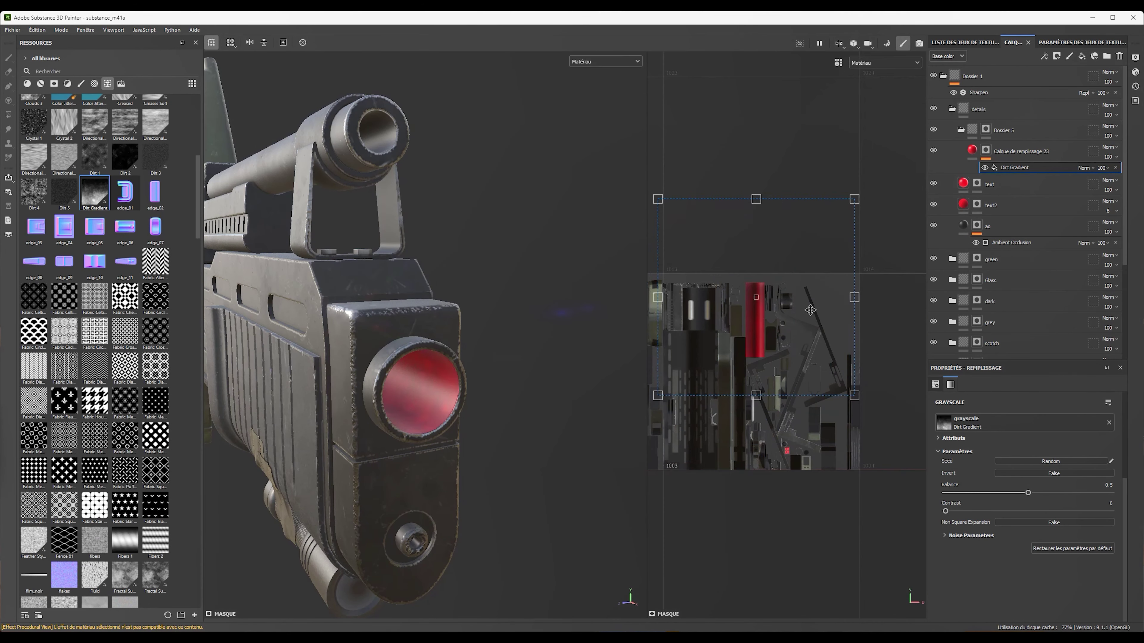
pyautogui.scroll(5, 945, 554)
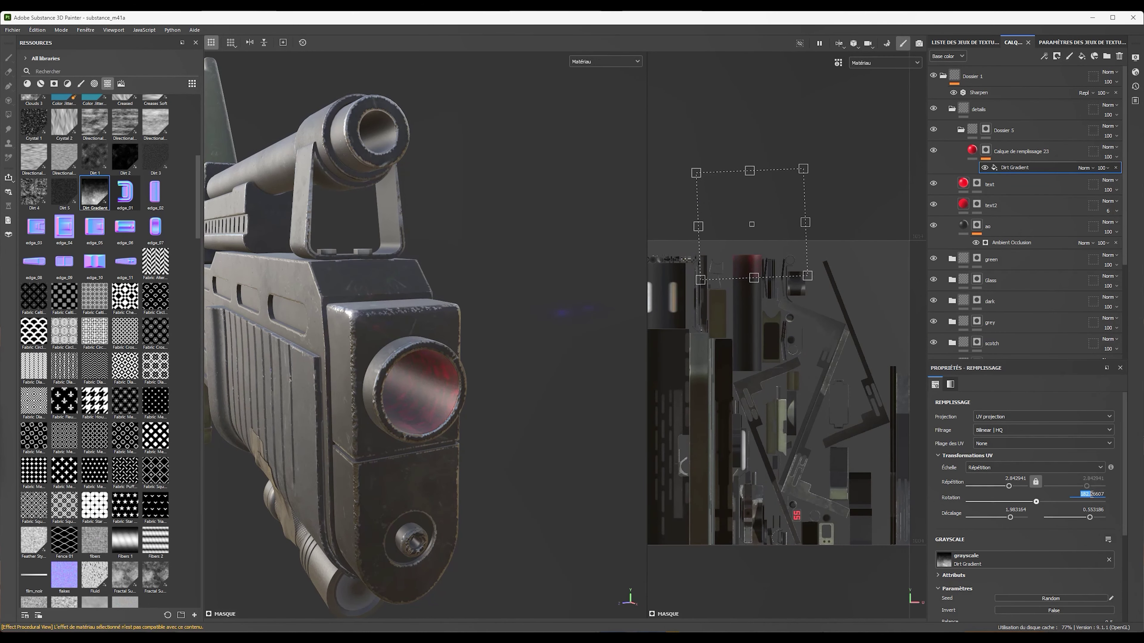
pyautogui.scroll(2, 786, 342)
# Tune the Dirt Gradient tiling and balance across the lens, then recolour the fill dark grey
pyautogui.moveTo(842, 160)
pyautogui.mouseDown()
pyautogui.moveTo(756, 248)
pyautogui.moveTo(705, 271)
pyautogui.mouseUp()
pyautogui.scroll(2, 778, 282)
pyautogui.scroll(2, 721, 289)
pyautogui.scroll(-2, 1014, 518)
pyautogui.moveTo(1026, 522); pyautogui.dragTo(981, 523)
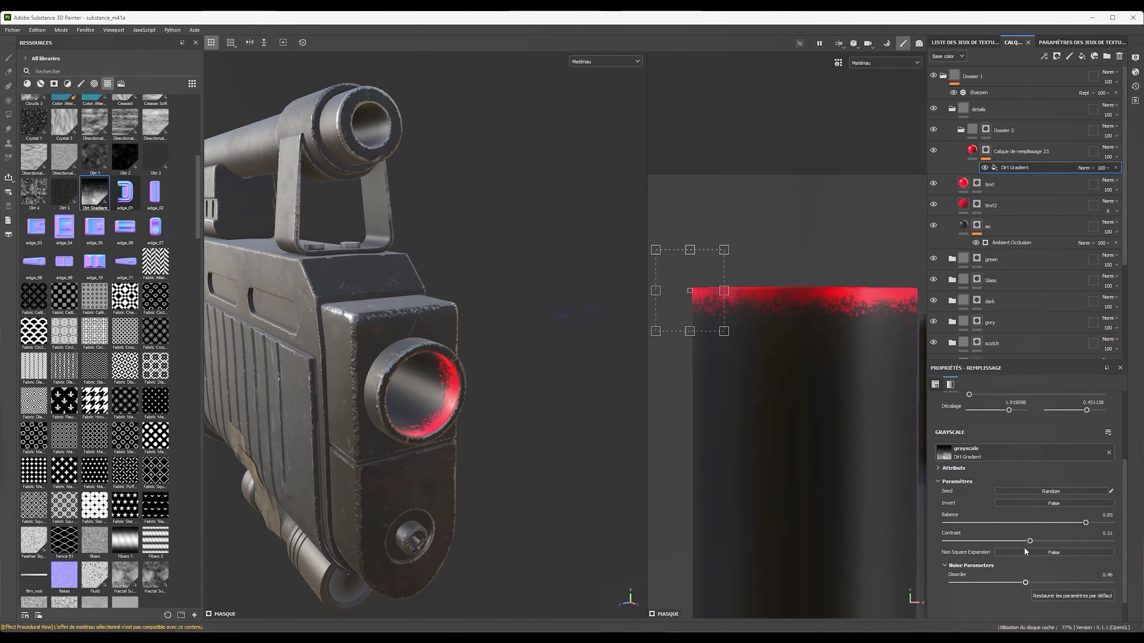
pyautogui.press('Delete')
pyautogui.click(998, 517)
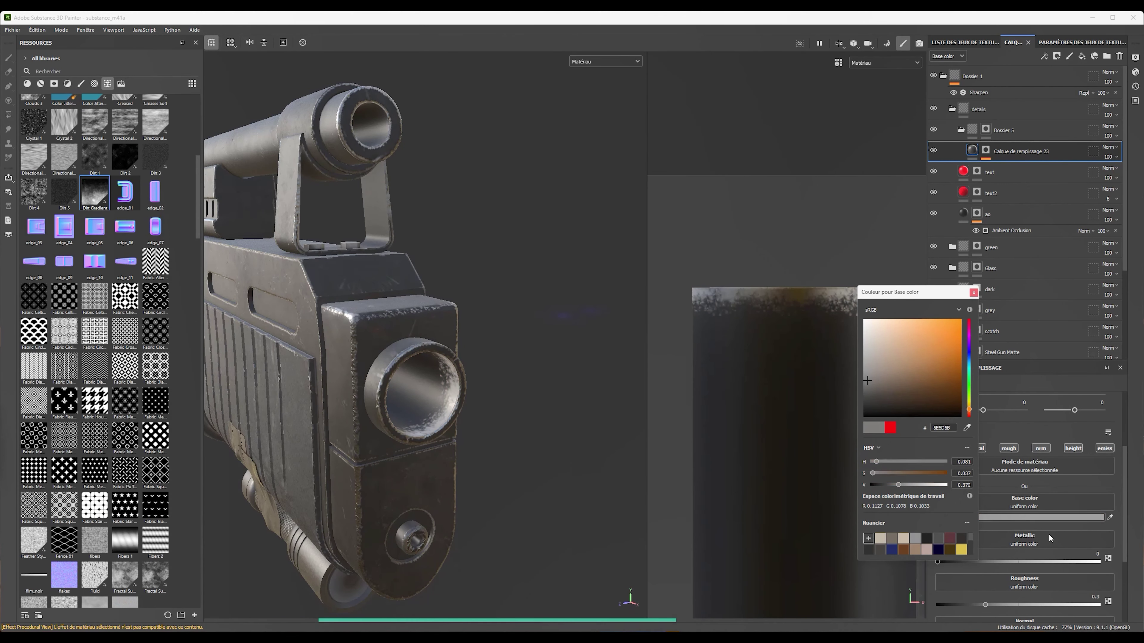
# Duplicate the lens fill layer as a near-black 272727 copy
pyautogui.scroll(-3, 1048, 534)
pyautogui.scroll(3, 1088, 459)
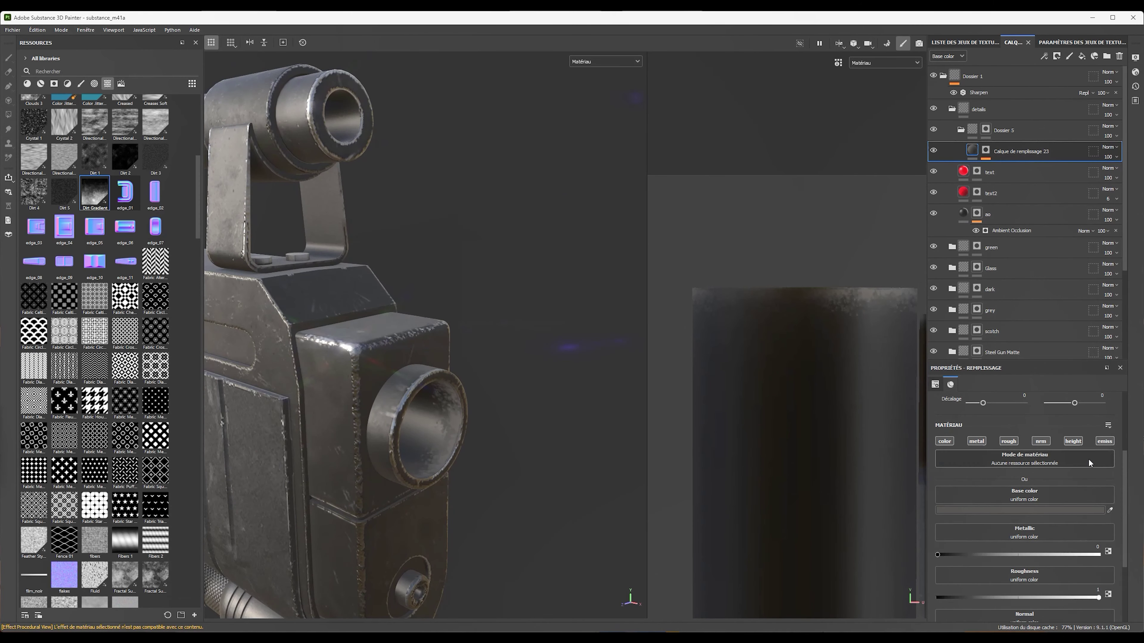
pyautogui.click(1035, 510)
pyautogui.scroll(3, 447, 561)
pyautogui.hotkey('ctrl', 'd')
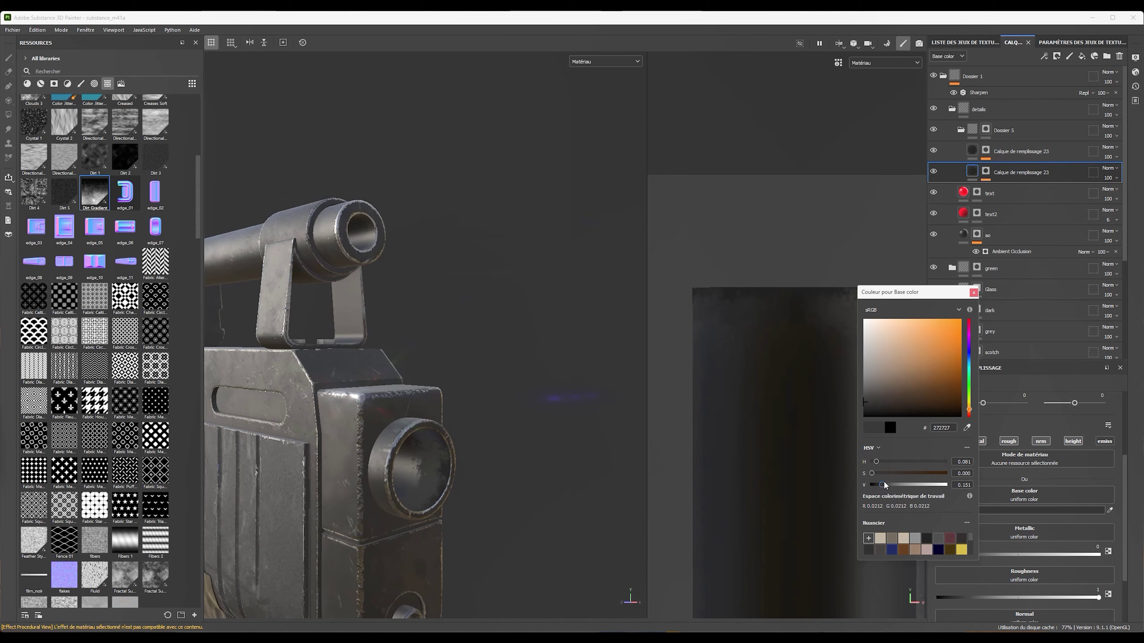
pyautogui.click(986, 172)
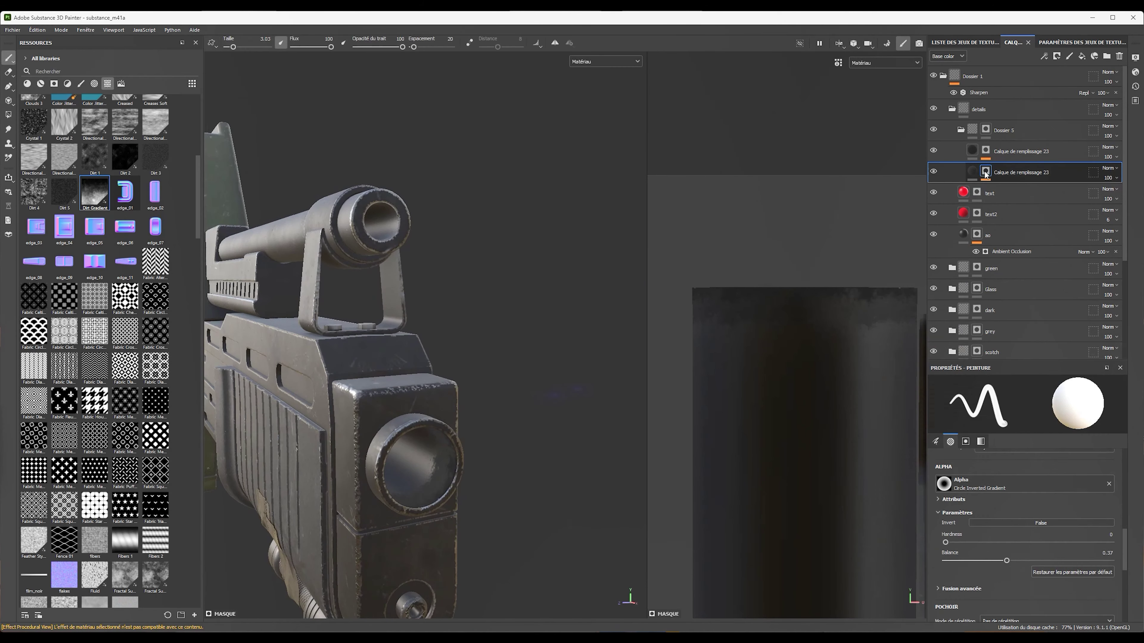
# Search the brush resources for 'dirt' and pick the Dirt 2 alpha
pyautogui.click(1022, 151)
pyautogui.click(108, 70)
pyautogui.write('dirt')
pyautogui.click(80, 83)
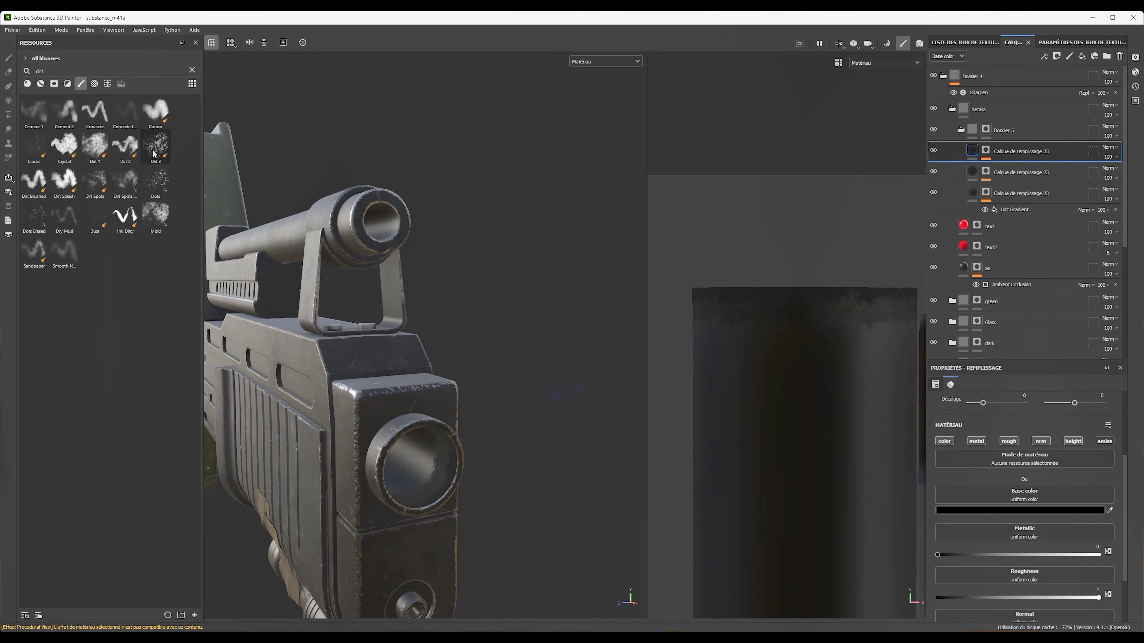
pyautogui.click(125, 145)
# Paint dirt around the torch lens and move the dark fill out of Dossier 5
pyautogui.keyDown('alt'); pyautogui.moveTo(342, 316); pyautogui.dragTo(392, 260); pyautogui.keyUp('alt')
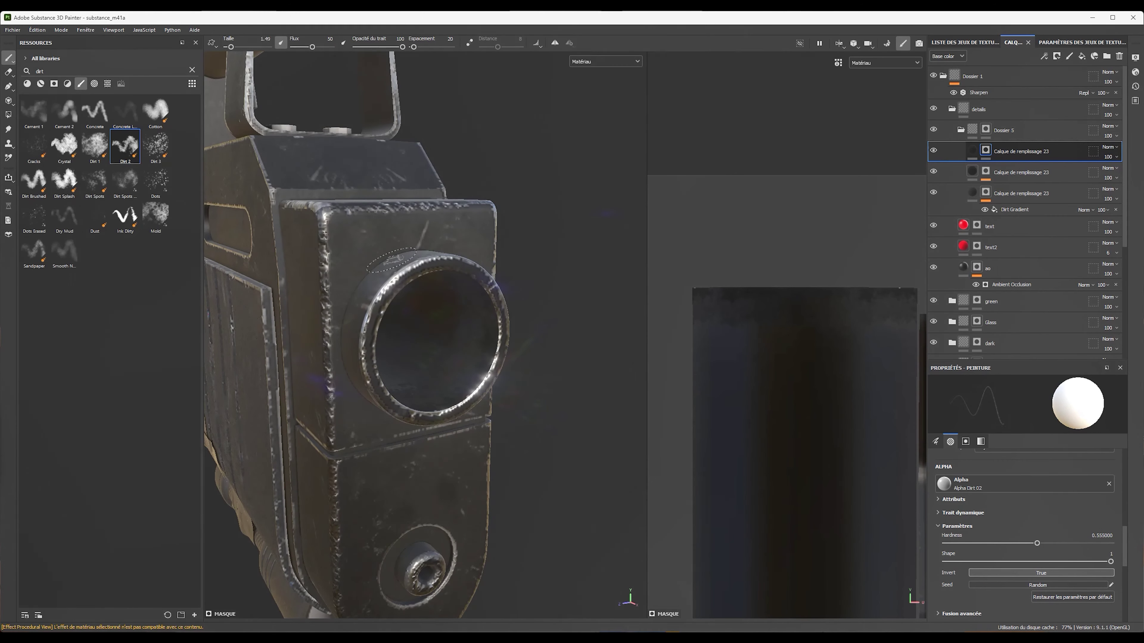
pyautogui.scroll(3, 1044, 541)
pyautogui.scroll(2, 1044, 540)
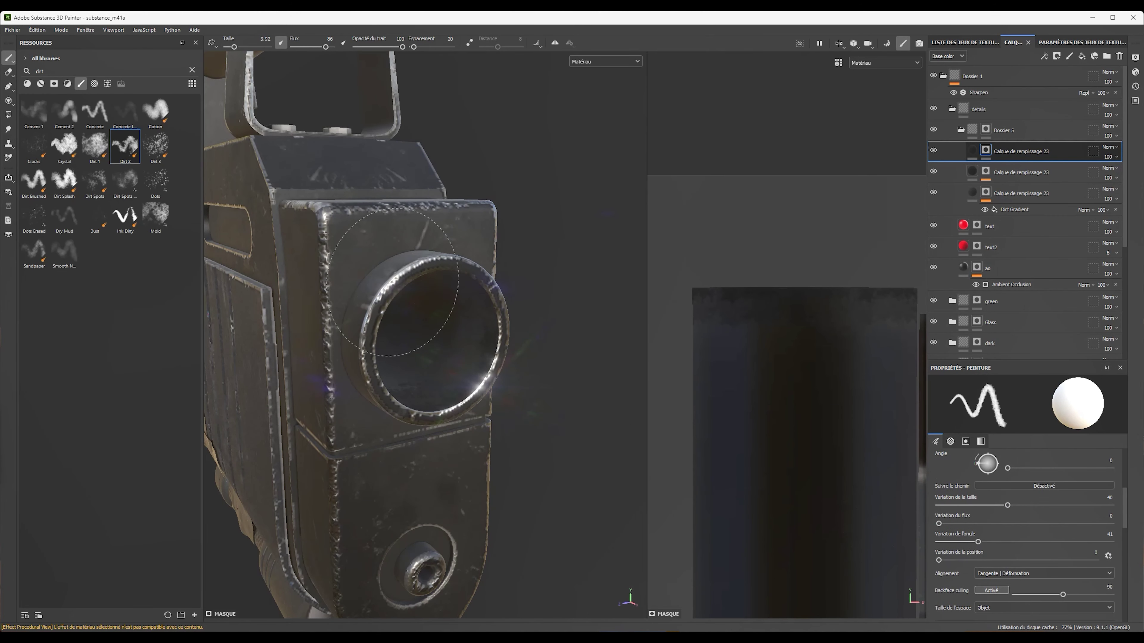
pyautogui.click(1011, 155)
pyautogui.click(133, 149)
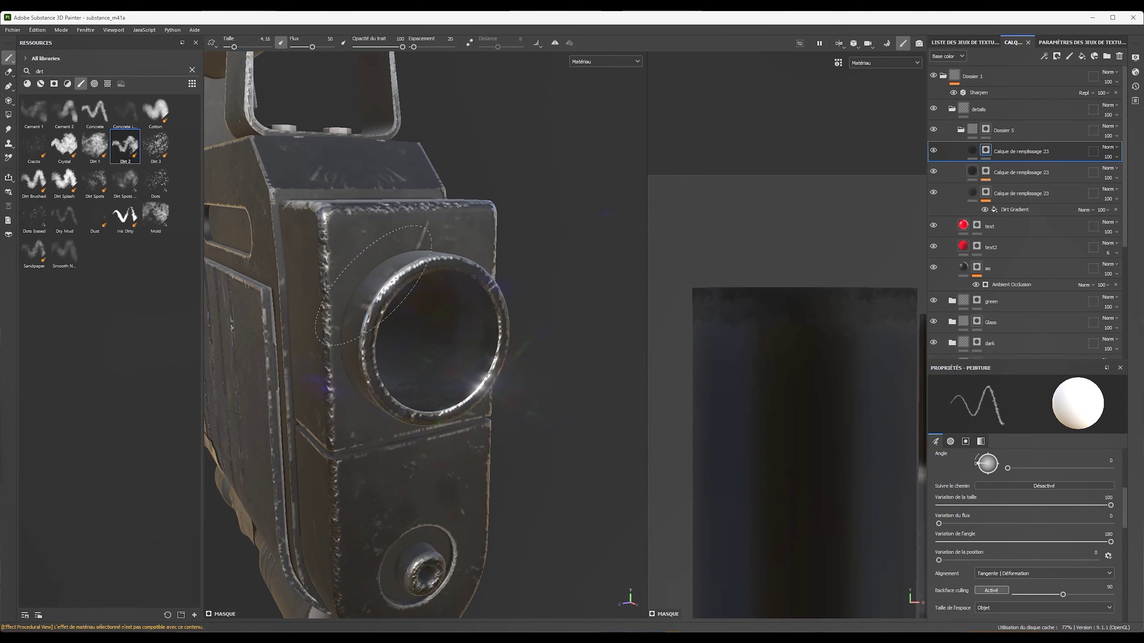
pyautogui.hotkey('ctrl', 'z')
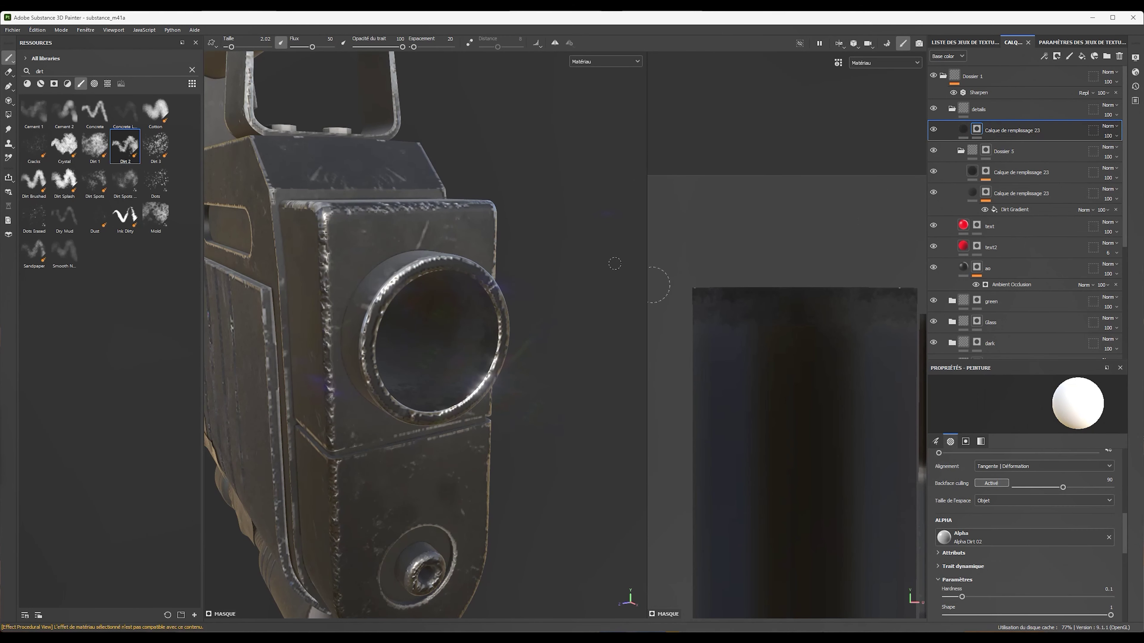
# Soften the brush hardness to 0.38 and erase excess dirt around the torch box
pyautogui.scroll(-1, 1015, 540)
pyautogui.keyDown('ctrl'); pyautogui.moveTo(452, 344); pyautogui.dragTo(343, 244, button='right'); pyautogui.keyUp('ctrl')
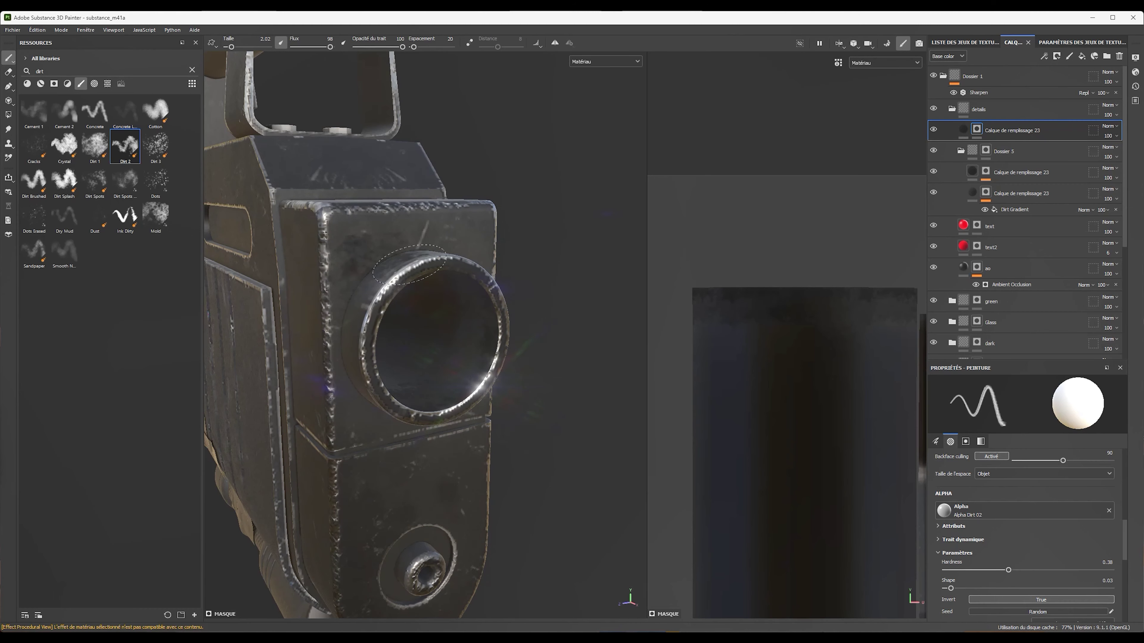
pyautogui.moveTo(383, 426)
pyautogui.keyDown('alt'); pyautogui.mouseDown()
pyautogui.moveTo(437, 341)
pyautogui.moveTo(256, 271)
pyautogui.mouseUp(); pyautogui.keyUp('alt')
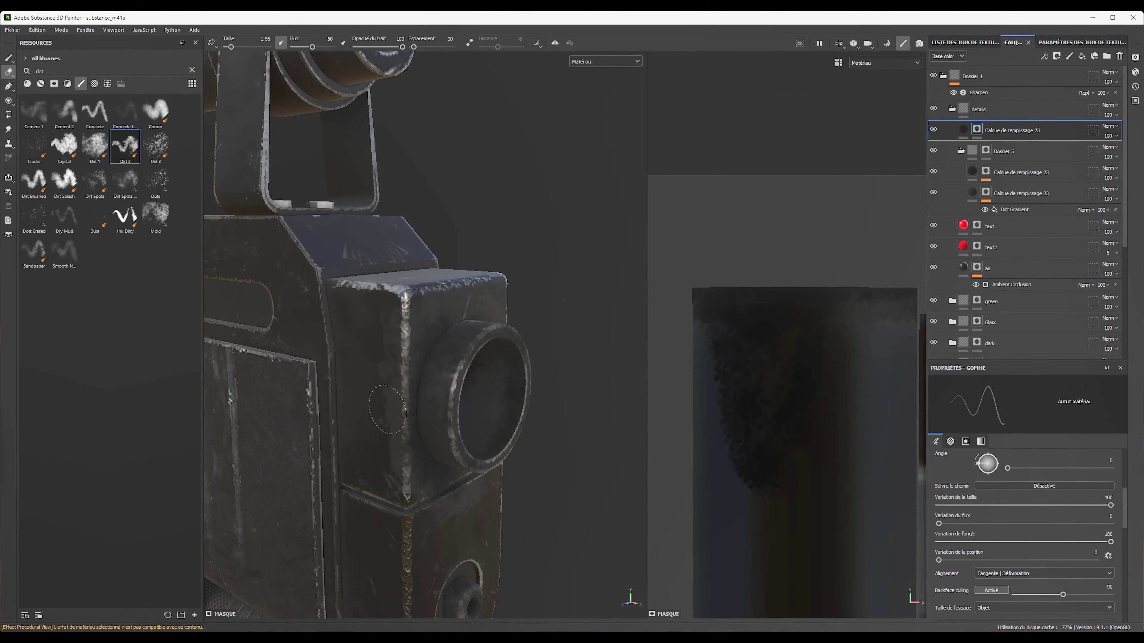
pyautogui.keyDown('alt'); pyautogui.moveTo(367, 333); pyautogui.dragTo(438, 396); pyautogui.keyUp('alt')
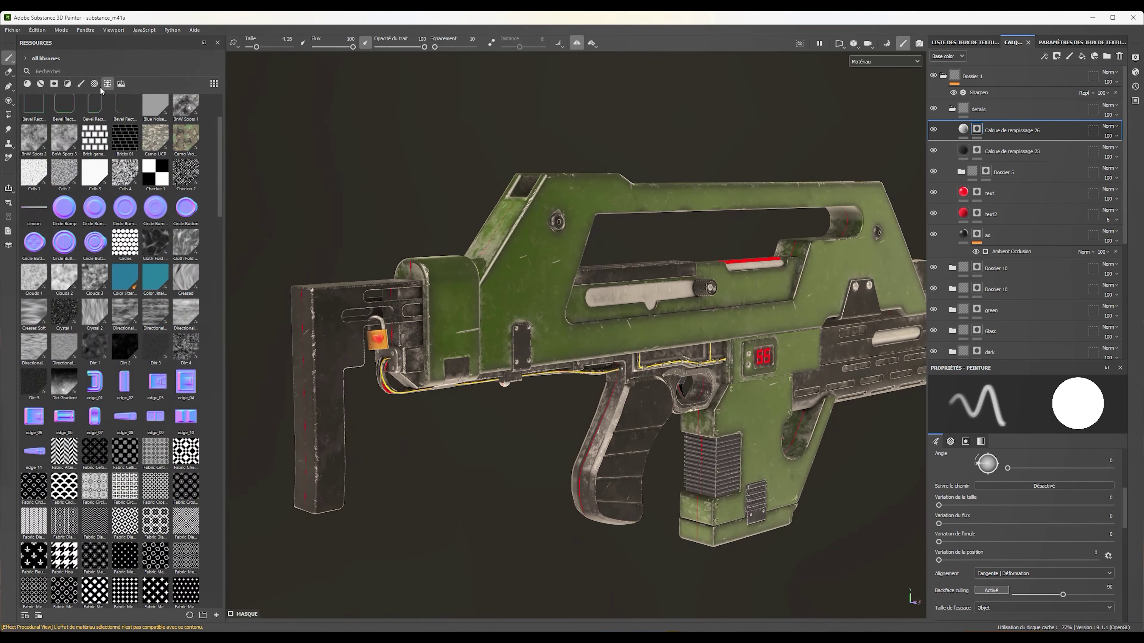
pyautogui.click(95, 84)
# Stamp Circle Cog alpha washers at the bracket plate's cable holes
pyautogui.click(186, 245)
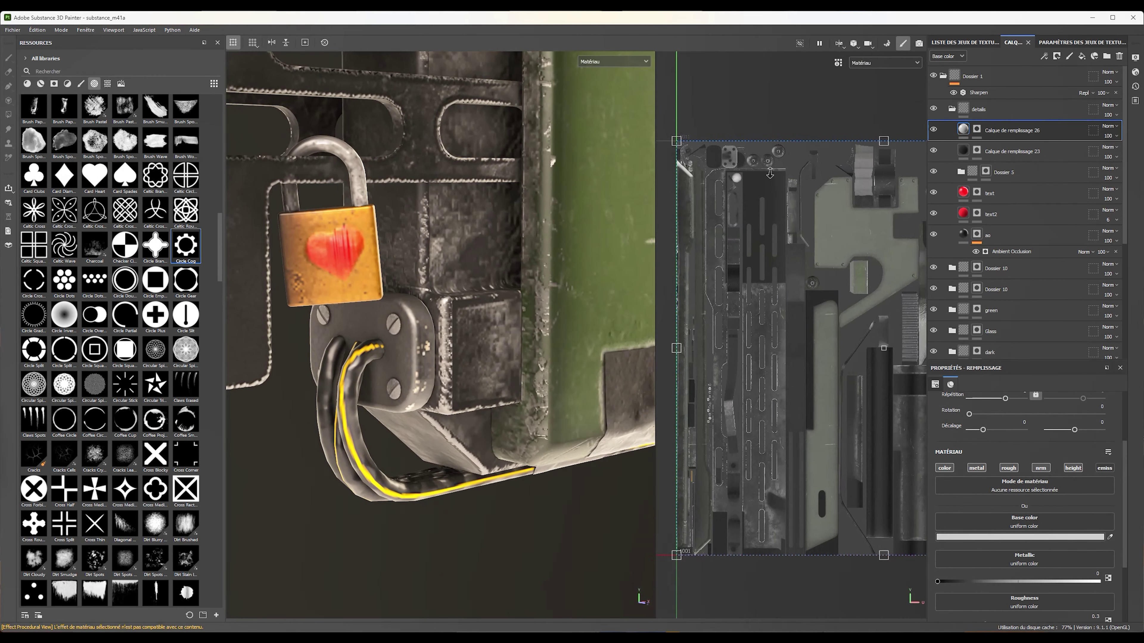
pyautogui.scroll(5, 771, 266)
pyautogui.click(771, 266)
pyautogui.hotkey('ctrl', 'z')
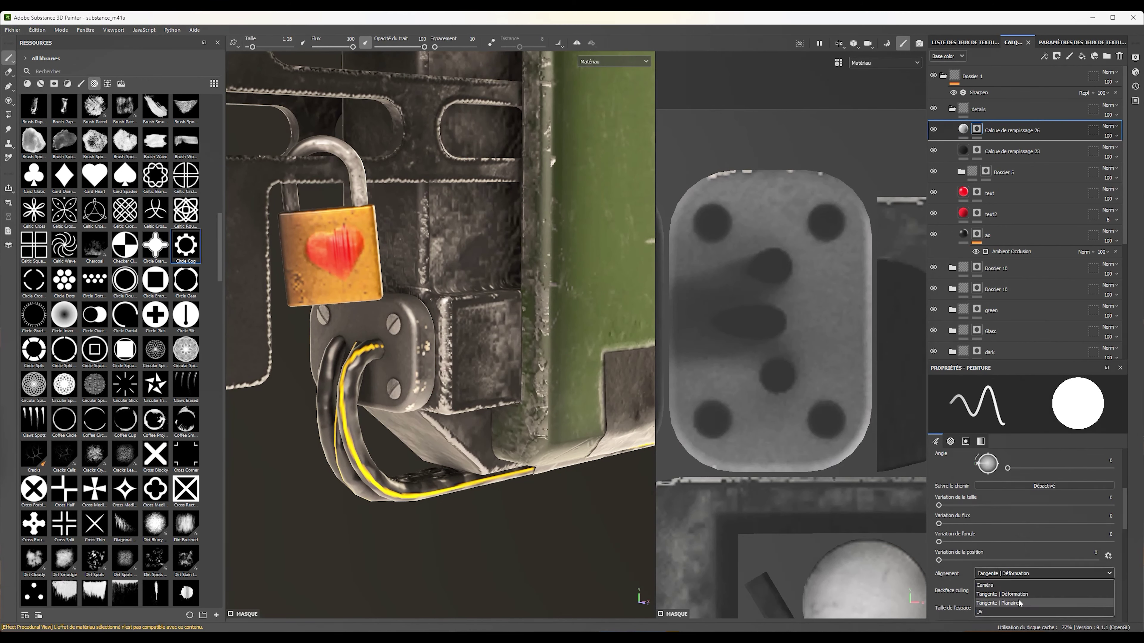
pyautogui.click(776, 377)
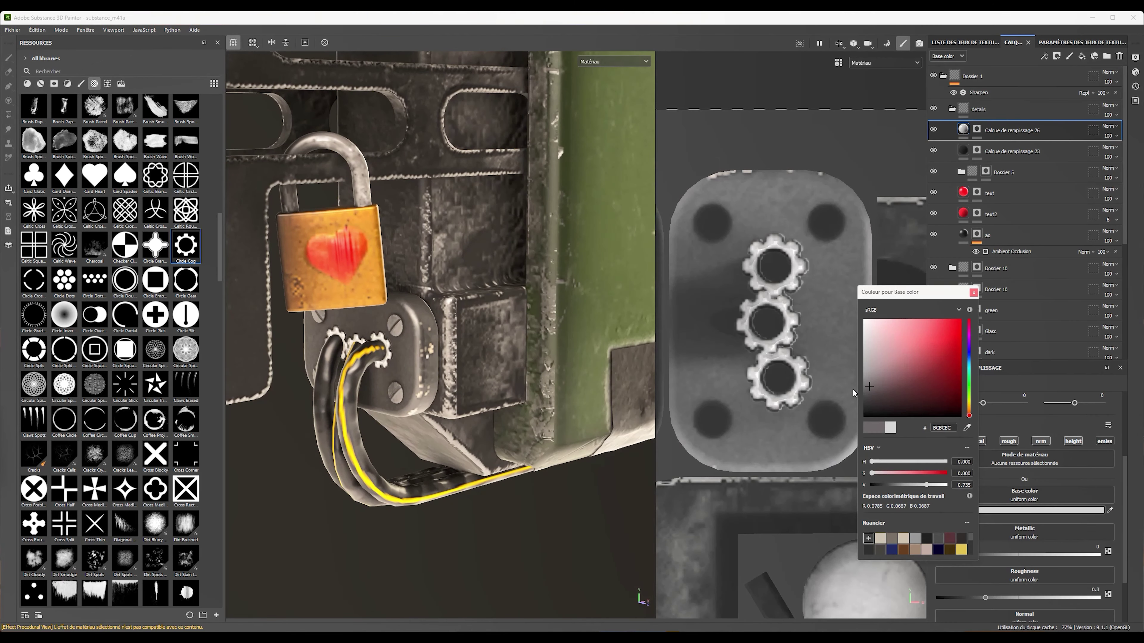
pyautogui.click(963, 129)
# Add fill layer 27 with a brown base colour for the plate
pyautogui.moveTo(450, 361)
pyautogui.keyDown('alt'); pyautogui.mouseDown()
pyautogui.moveTo(502, 384)
pyautogui.moveTo(405, 342)
pyautogui.mouseUp(); pyautogui.keyUp('alt')
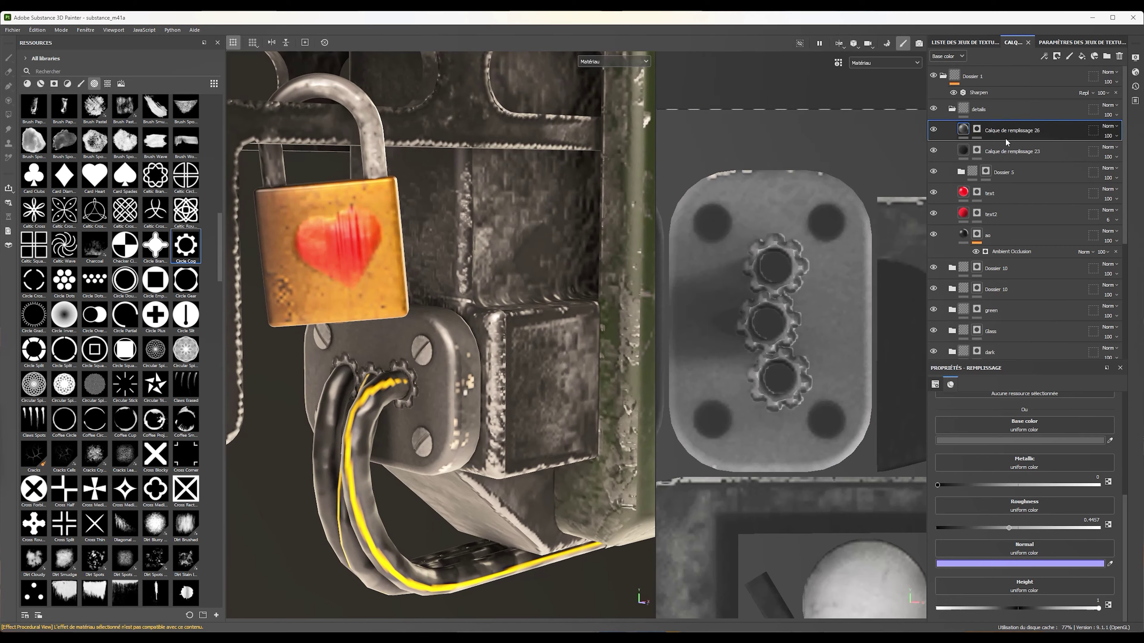
pyautogui.press('1')
pyautogui.click(964, 150)
pyautogui.click(1041, 440)
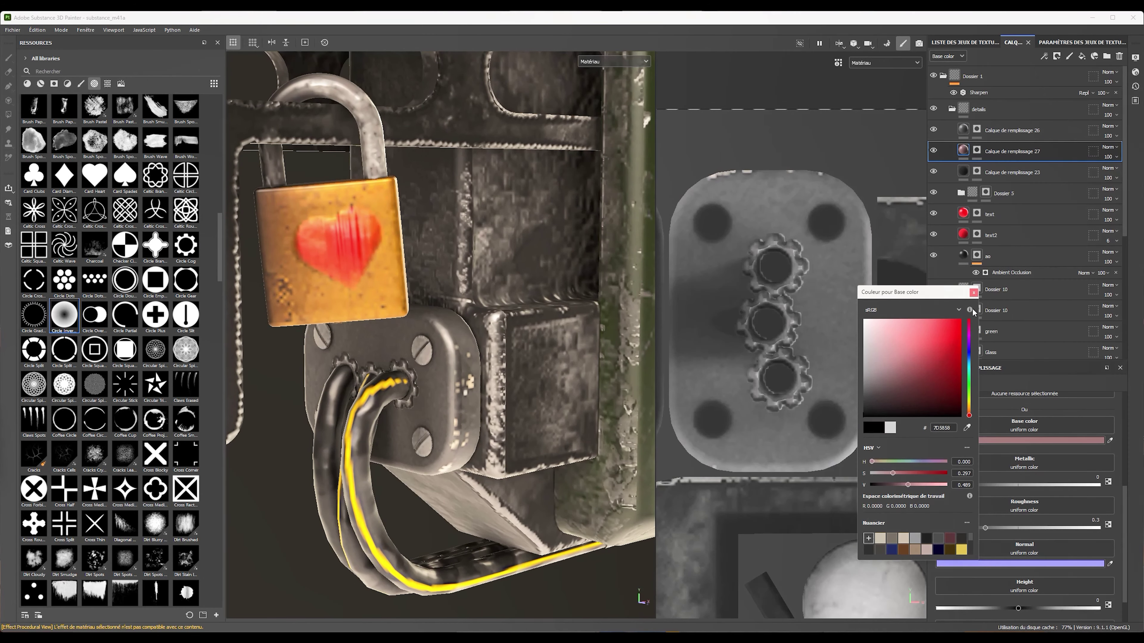
pyautogui.click(976, 150)
# Choose the Basic Soft brush with hardness about 0.67
pyautogui.click(81, 83)
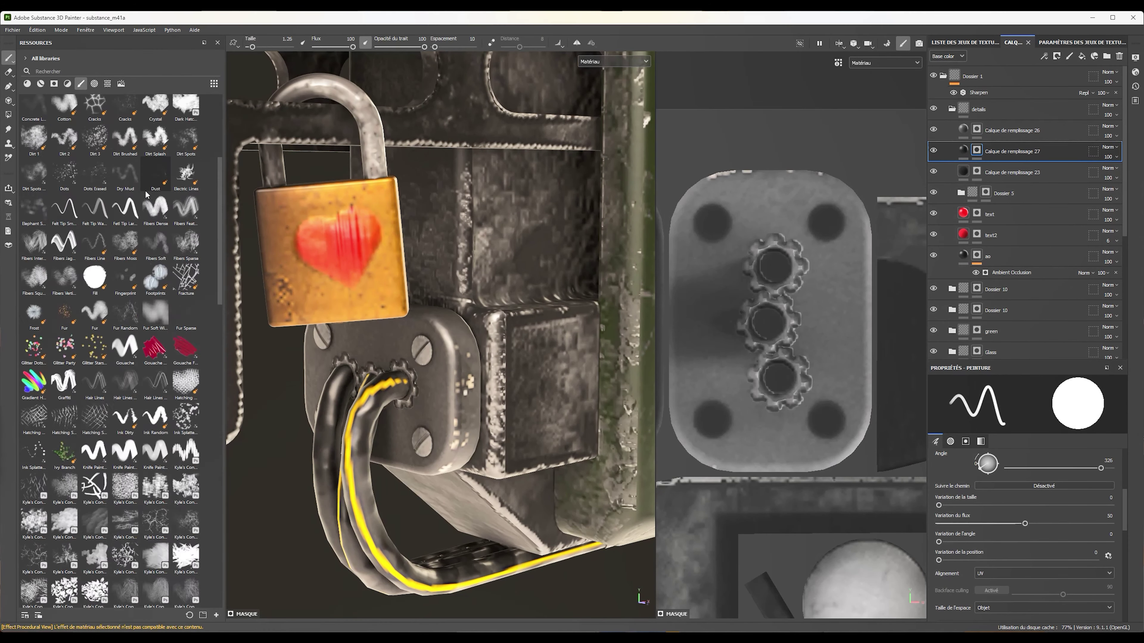
pyautogui.scroll(6, 144, 190)
pyautogui.click(33, 180)
pyautogui.scroll(-3, 1023, 518)
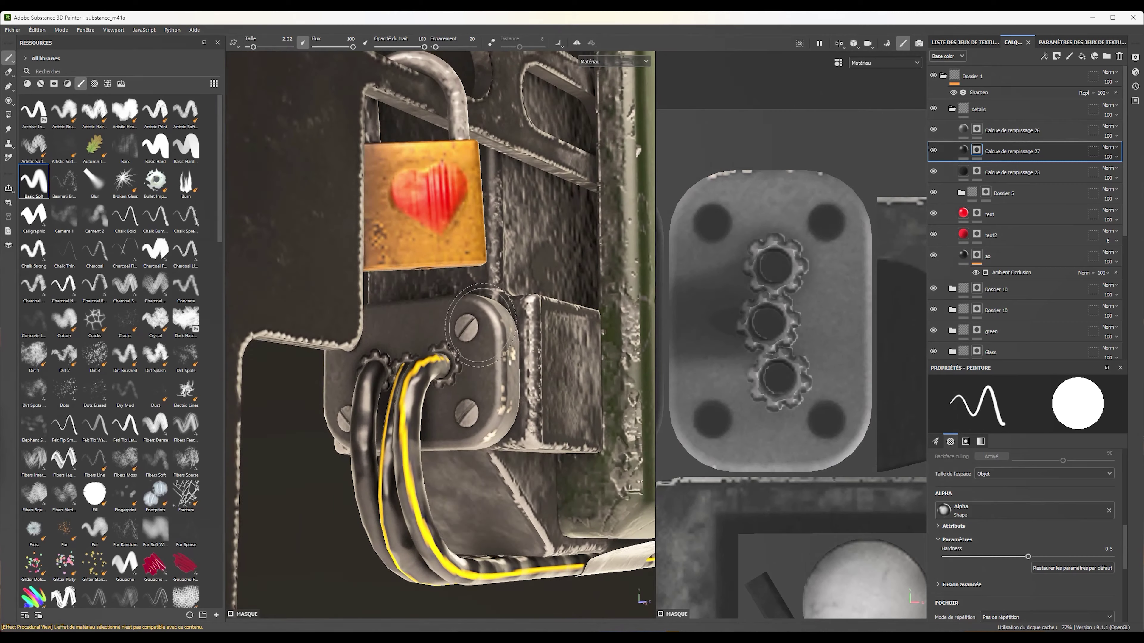
pyautogui.keyDown('ctrl'); pyautogui.moveTo(776, 262); pyautogui.dragTo(763, 293, button='right'); pyautogui.keyUp('ctrl')
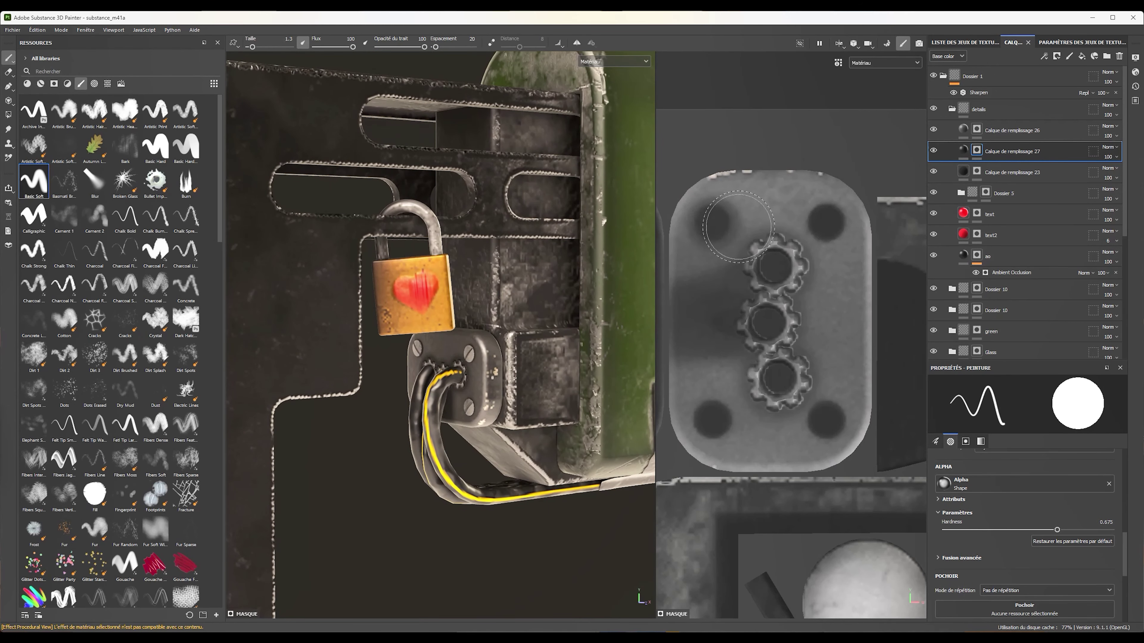
# Lower fill layer 27's height to -0.0652 for a recessed look
pyautogui.click(963, 150)
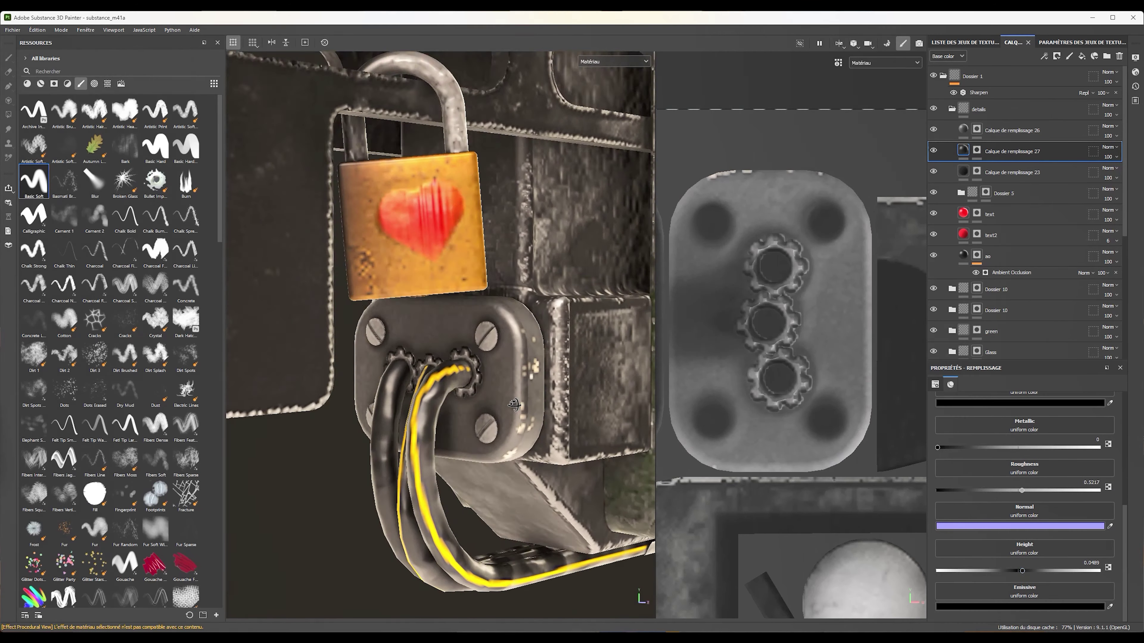
pyautogui.moveTo(1014, 573); pyautogui.dragTo(1012, 571)
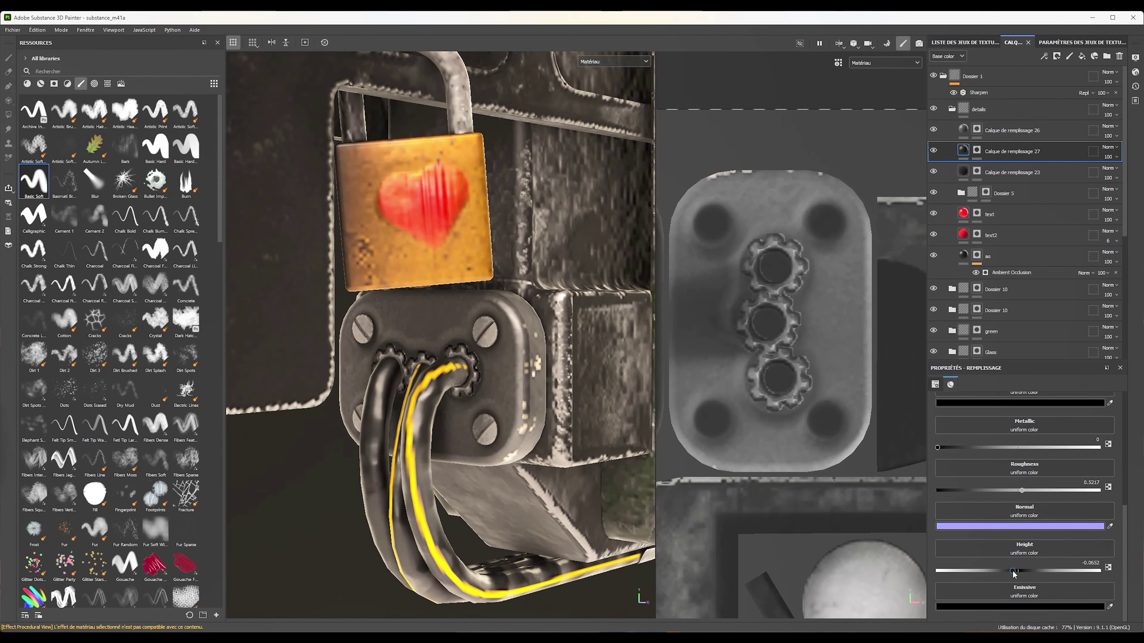
pyautogui.keyDown('alt'); pyautogui.moveTo(498, 404); pyautogui.dragTo(345, 329, button='right'); pyautogui.keyUp('alt')
pyautogui.press('1')
pyautogui.scroll(3, 411, 334)
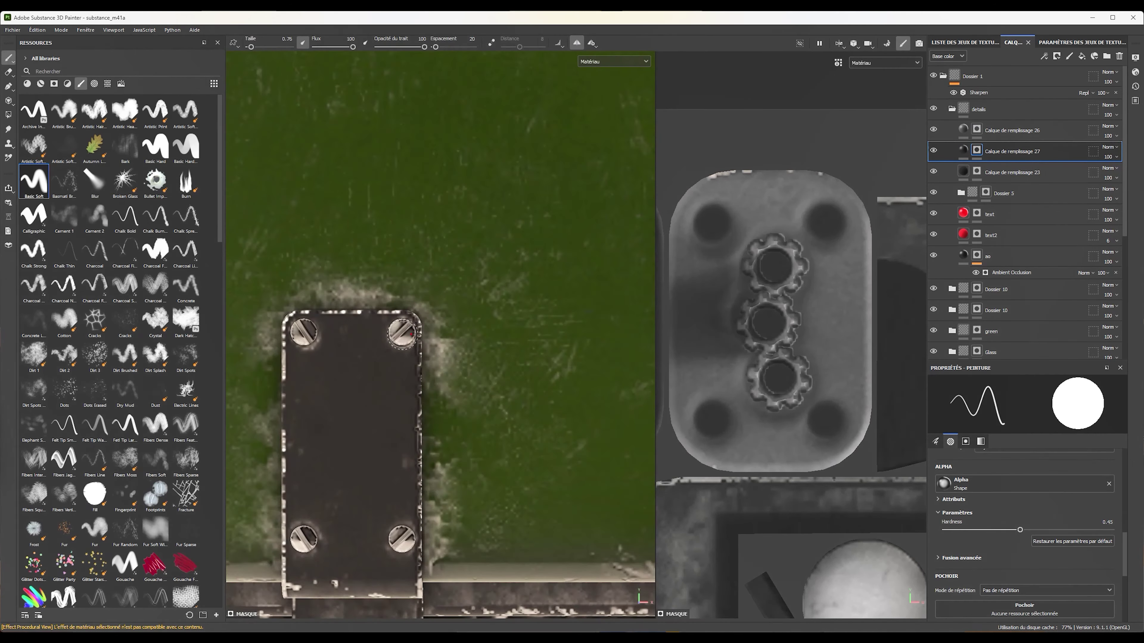
# Brush the grimy recessed outline around the bracket plate in a full-width 3D view
pyautogui.keyDown('alt'); pyautogui.moveTo(400, 338); pyautogui.dragTo(467, 346, button='middle'); pyautogui.keyUp('alt')
pyautogui.scroll(-3, 840, 468)
pyautogui.scroll(-3, 840, 467)
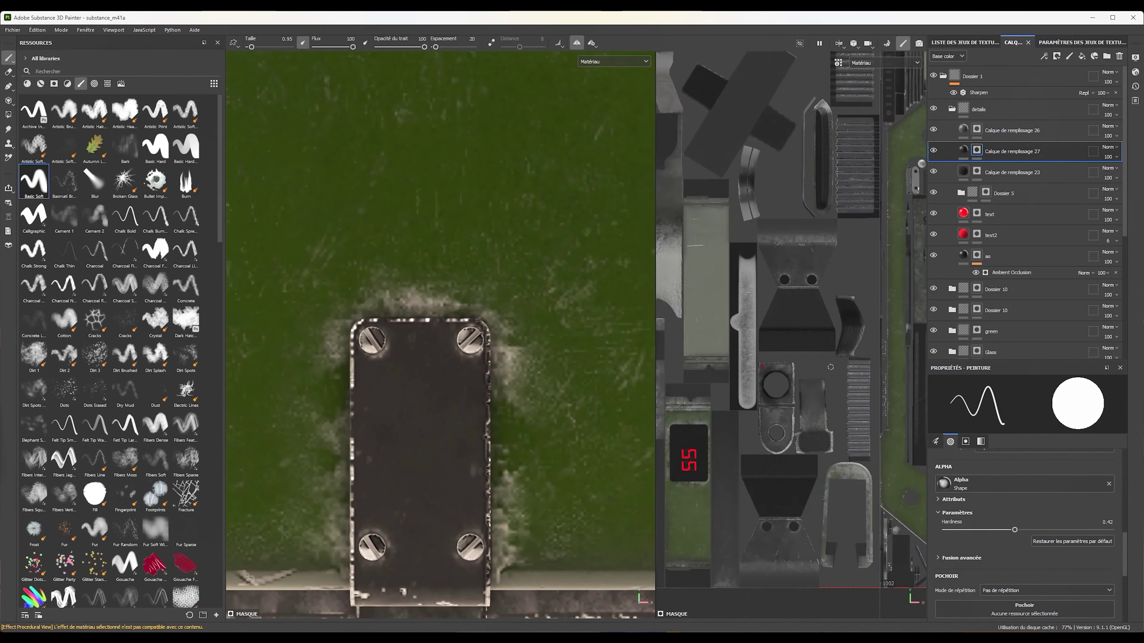
pyautogui.scroll(-3, 840, 467)
pyautogui.scroll(3, 748, 341)
pyautogui.scroll(3, 748, 341)
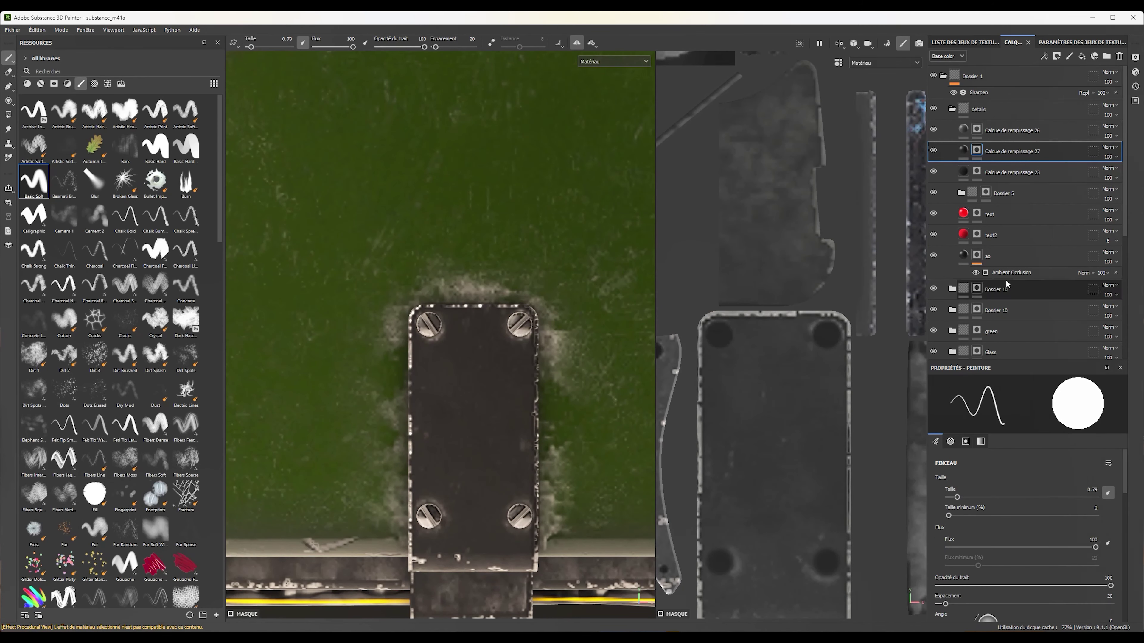
pyautogui.scroll(-5, 372, 333)
pyautogui.scroll(-3, 372, 333)
pyautogui.scroll(-3, 372, 333)
pyautogui.scroll(-3, 373, 334)
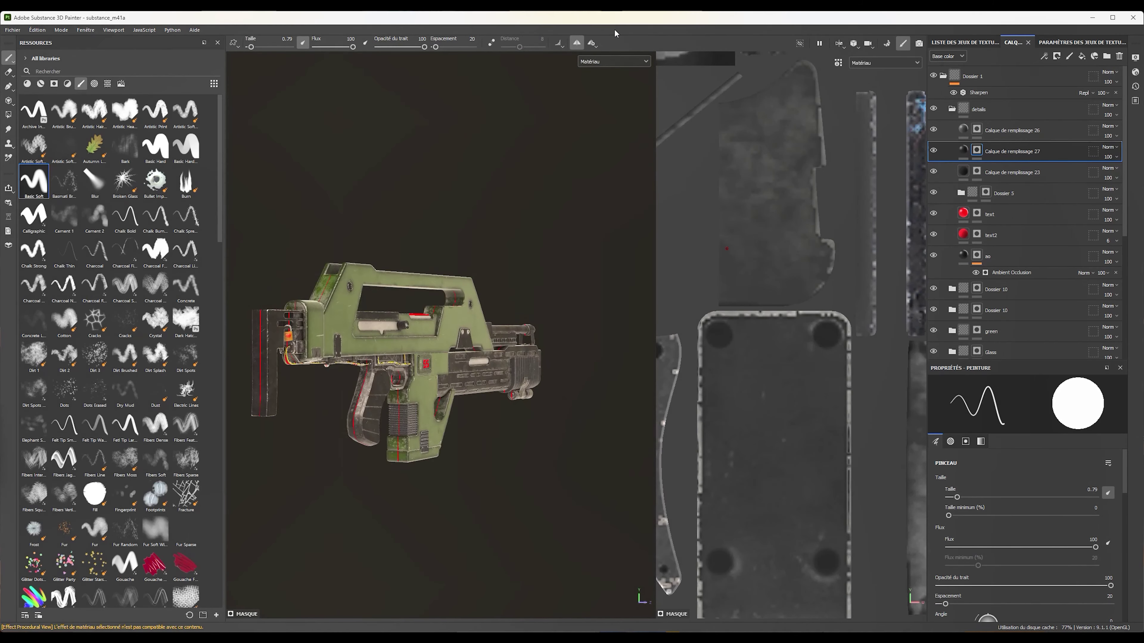
pyautogui.press('F2')
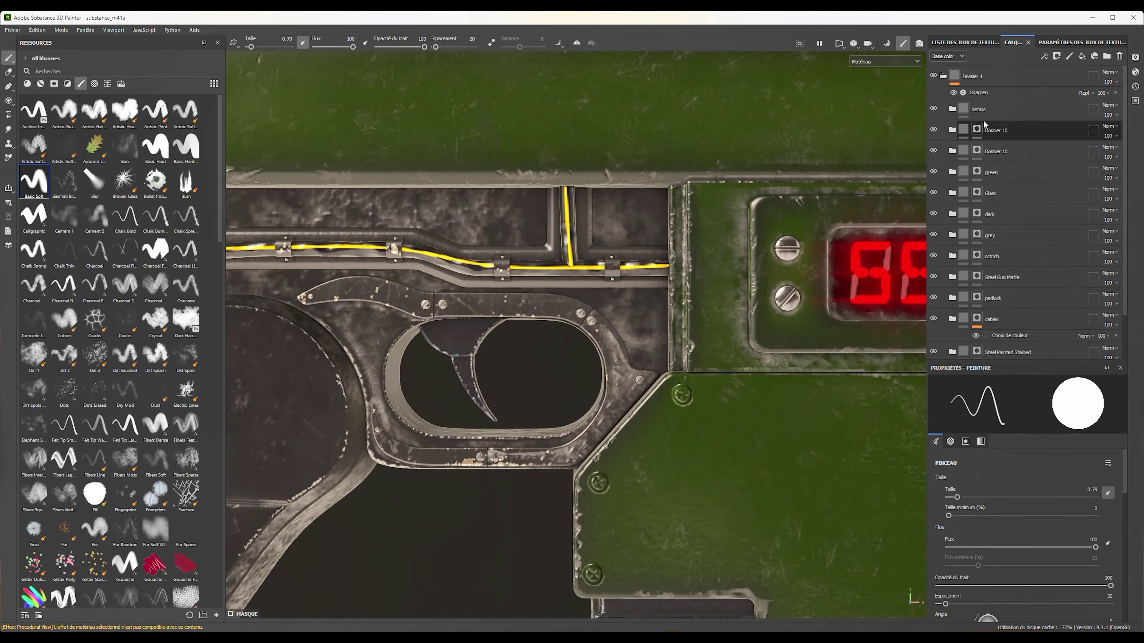